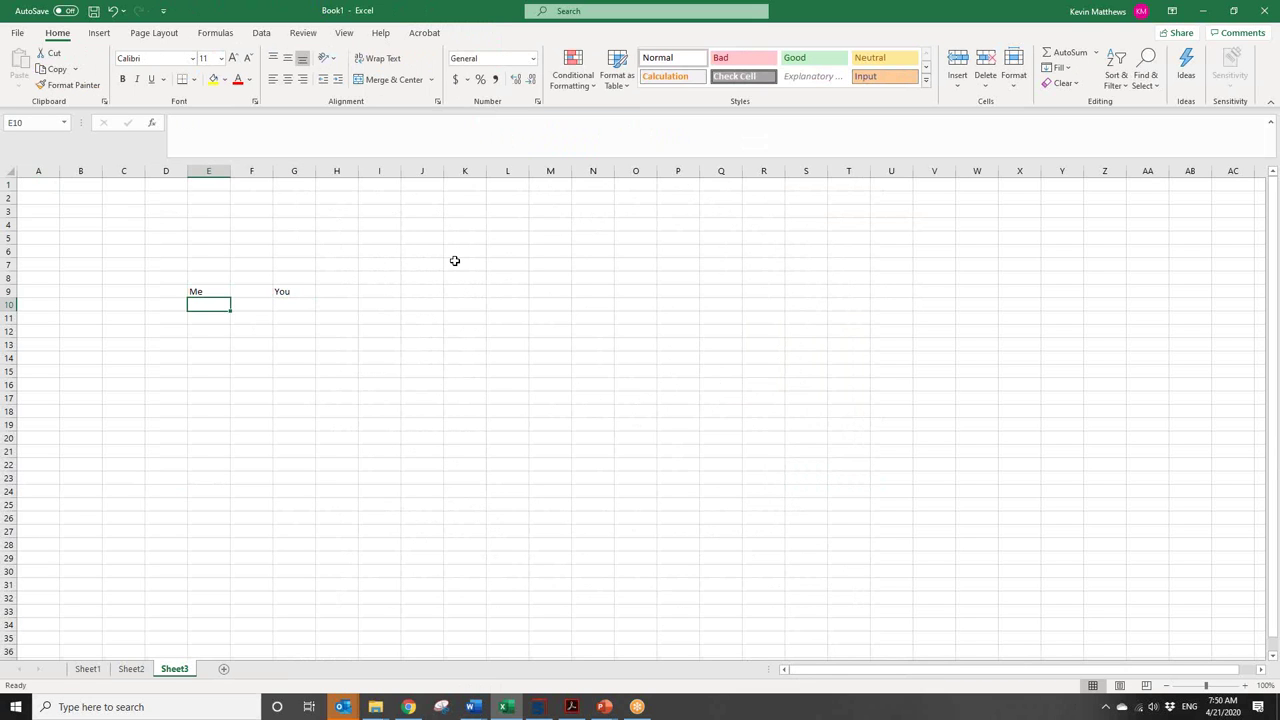
- Enter the row label "Contribution" in cell B10
key(Down)
key(Up)
key(Left)
key(Left)
key(Left)
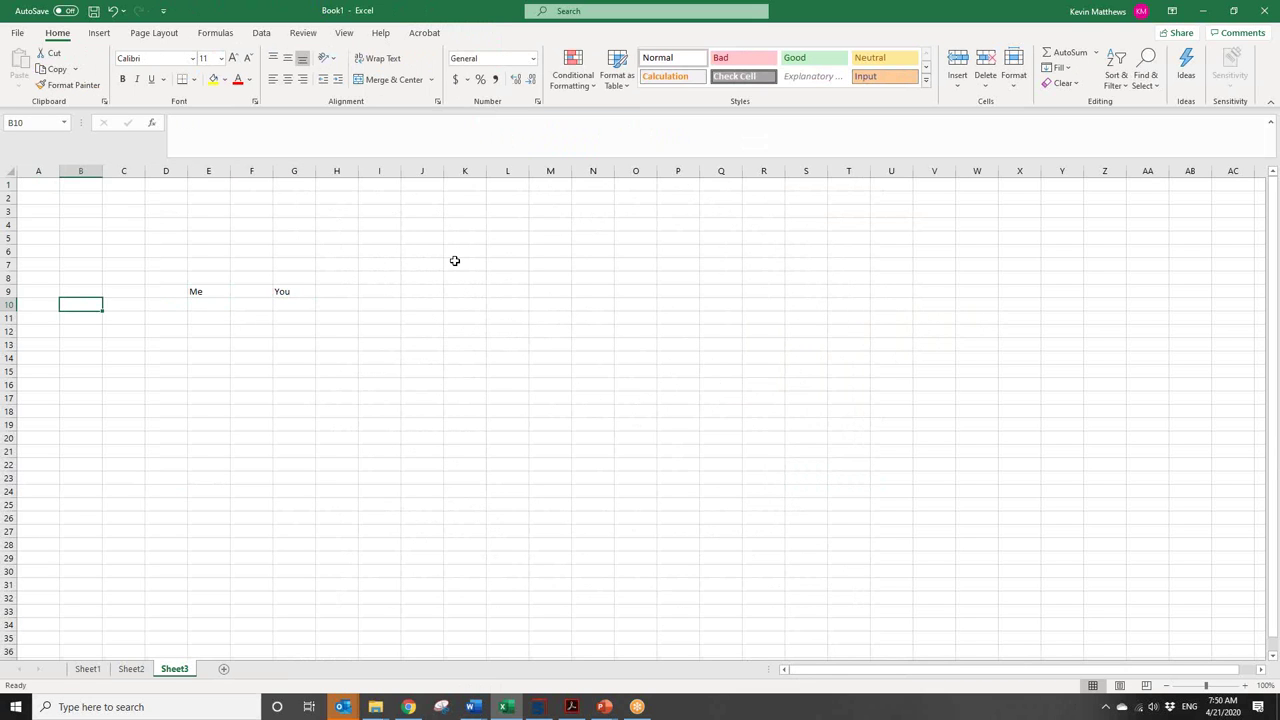
text(CONVER)
key(BackSpace)
key(BackSpace)
key(BackSpace)
key(BackSpace)
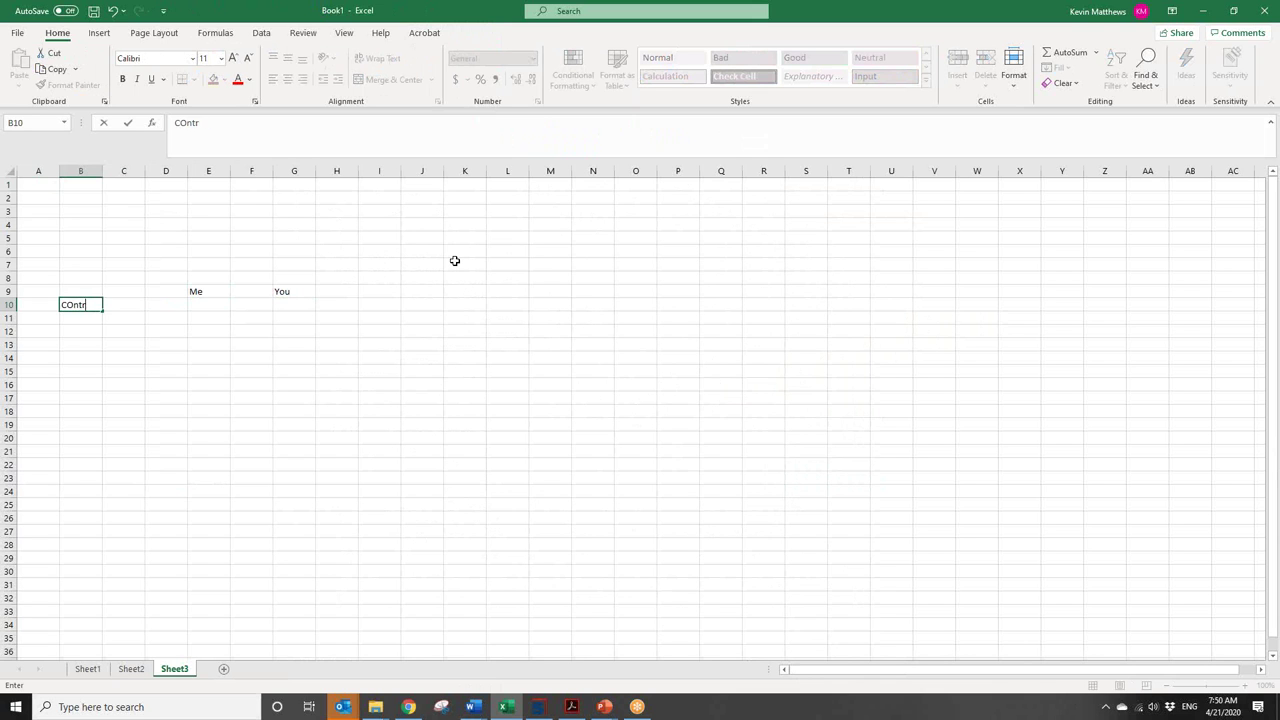
key(BackSpace)
text(ontribution)
key(Right)
key(Right)
key(Right)
key(Left)
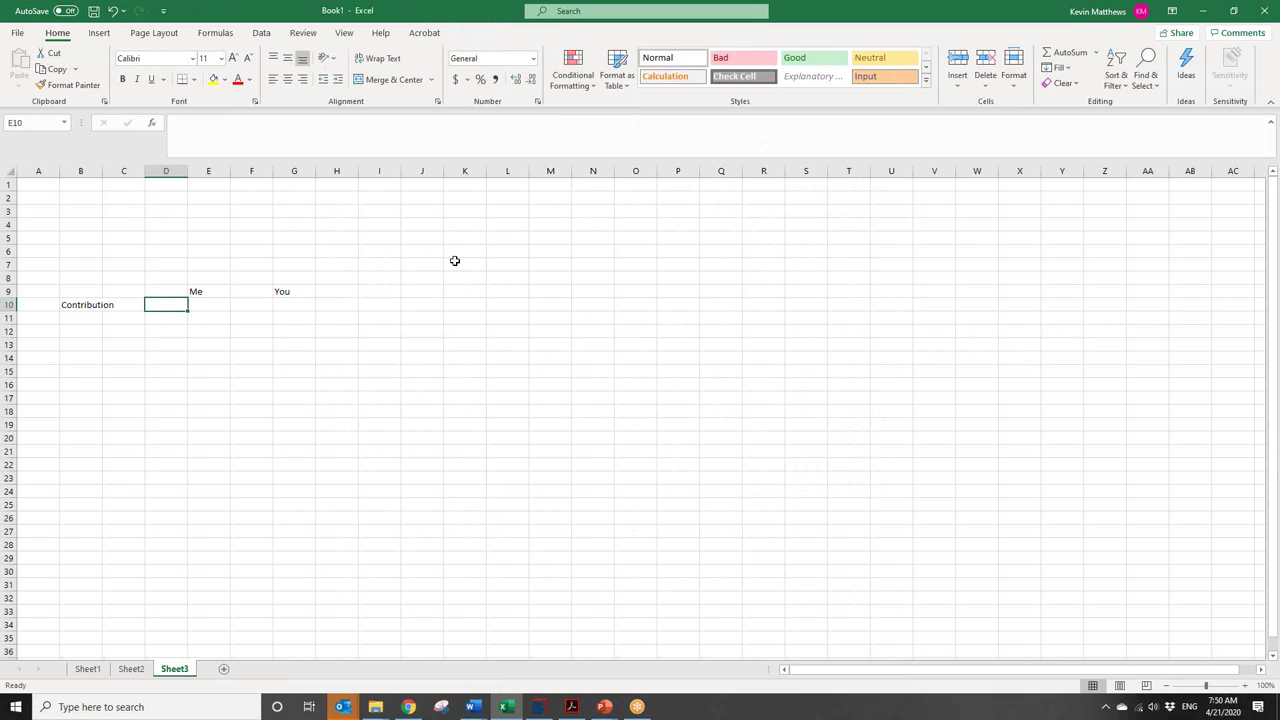
- Insert a new column before column D and enter the heading "Total" in D9
right_click(168, 171)
click(210, 284)
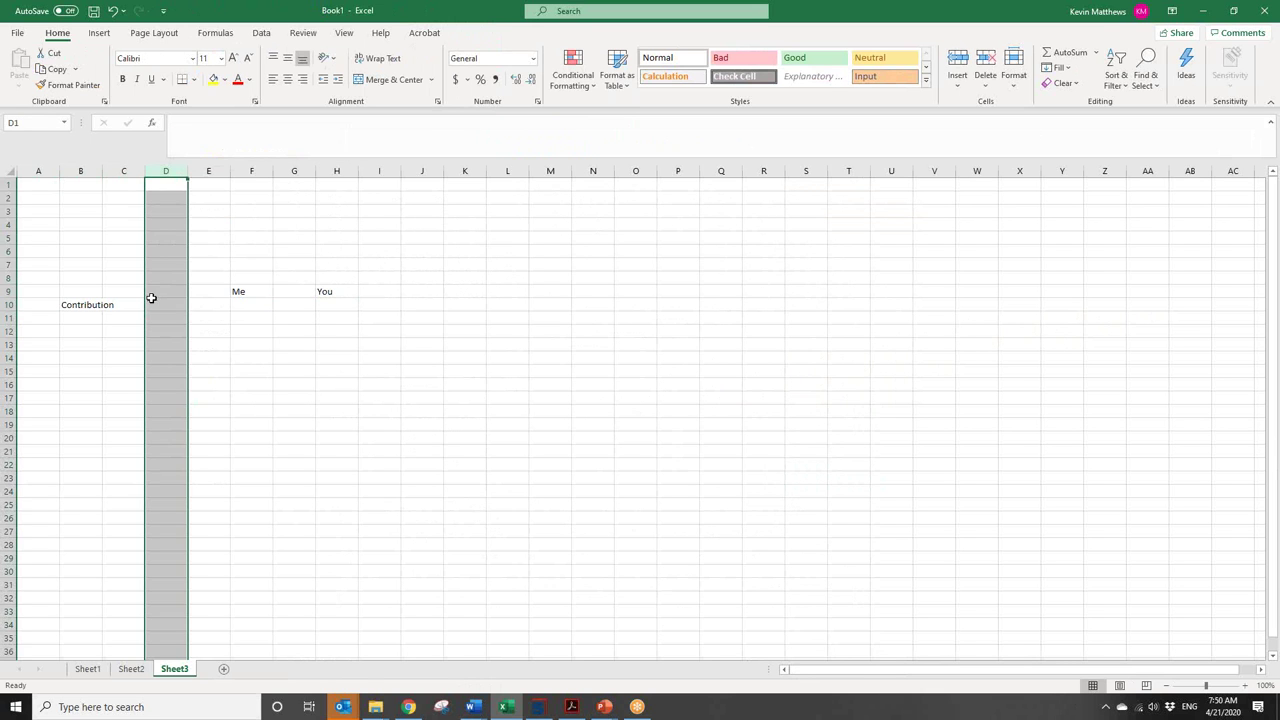
click(157, 293)
text(Tota)
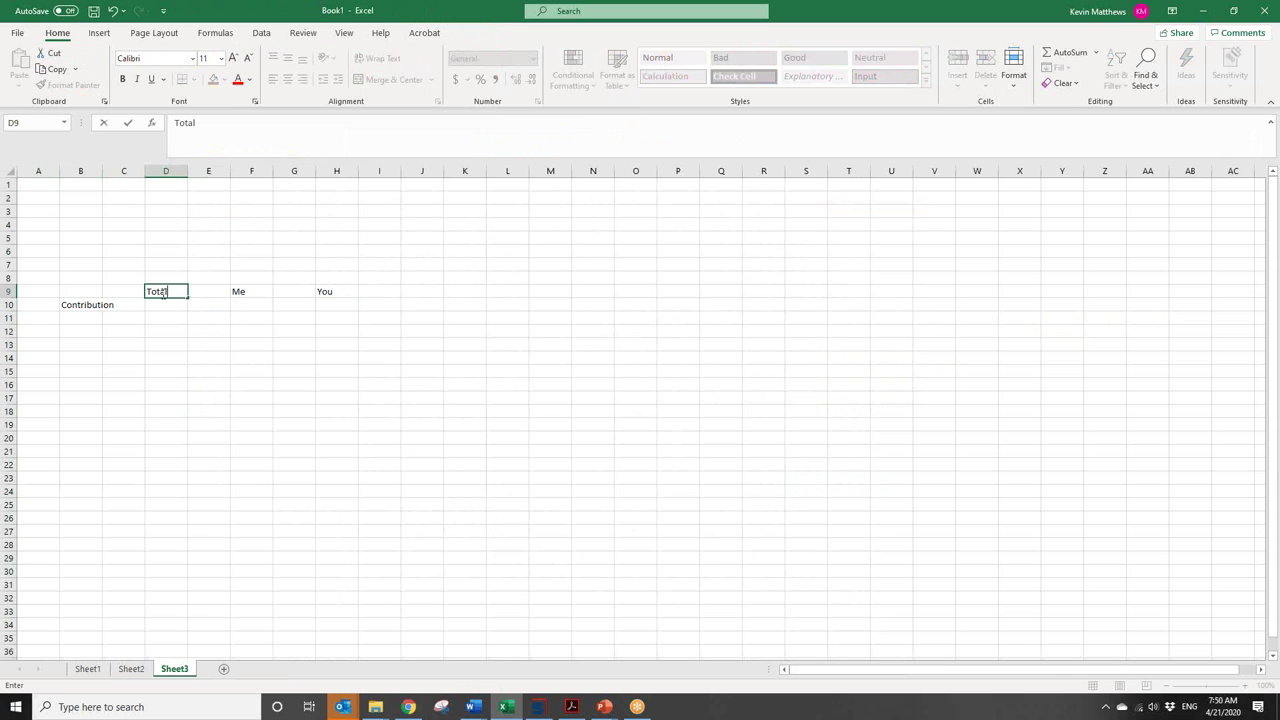
text(l)
key(Tab)
key(Return)
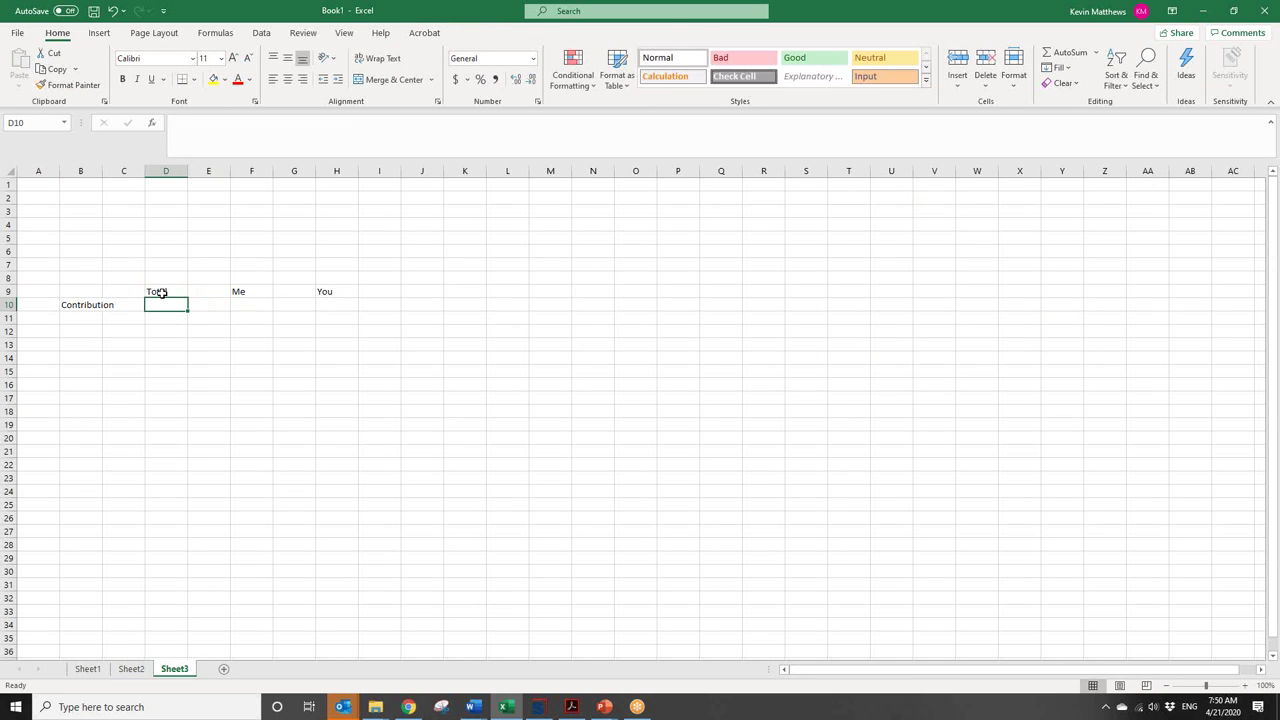
- Enter 200000 as the total contribution in D10 and apply the comma number format to columns D through I
text(200000)
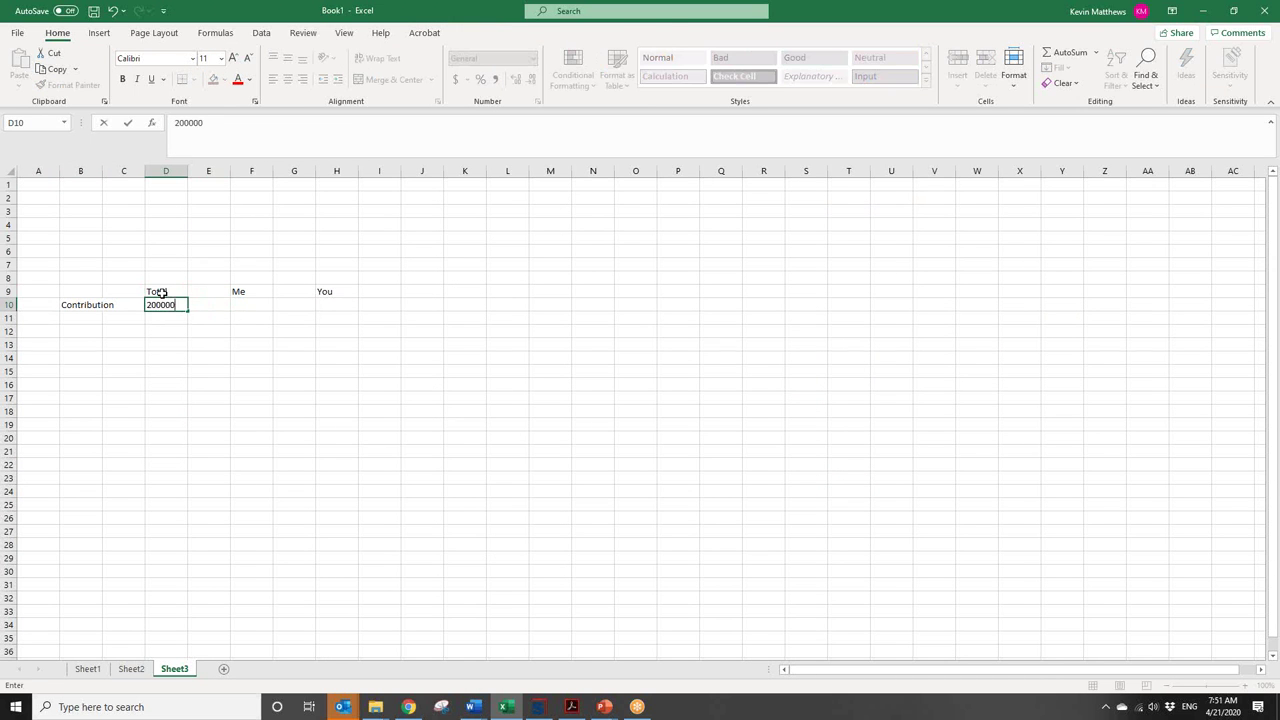
key(Return)
drag(166, 171, 382, 163)
click(495, 79)
click(470, 224)
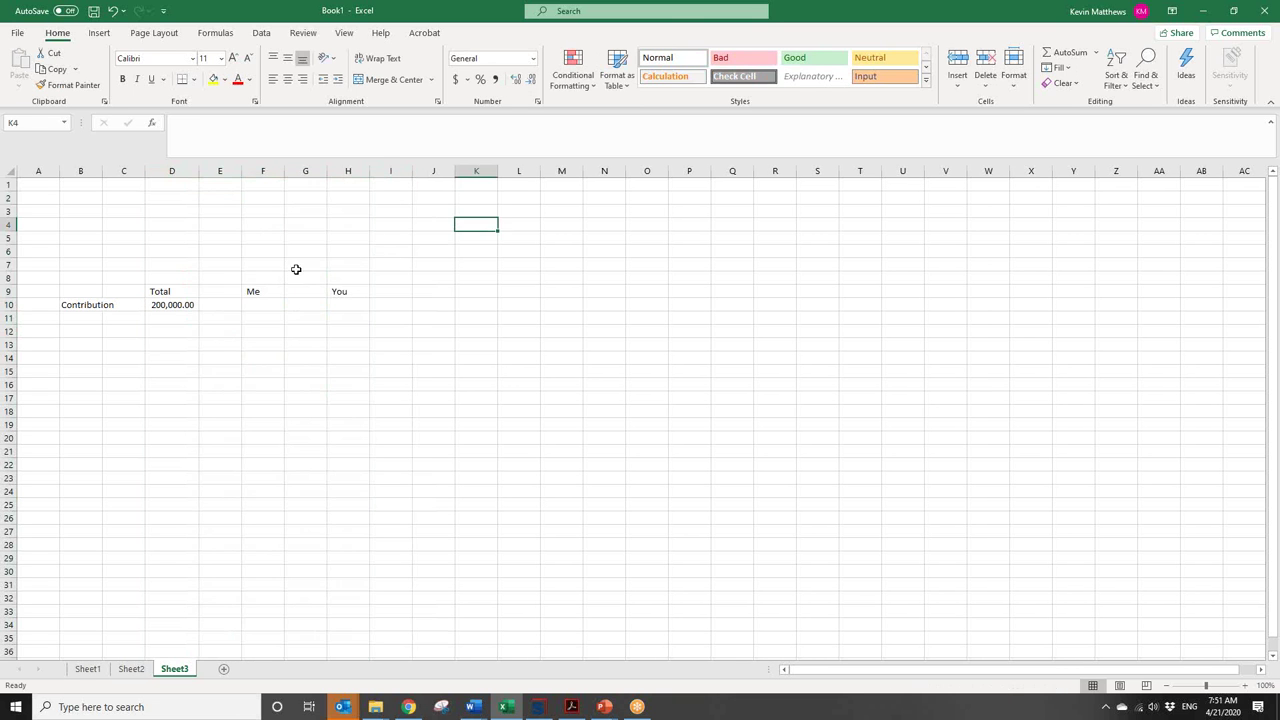
- Enter 0 as the contribution under the "Me" heading in F10
click(221, 291)
click(258, 302)
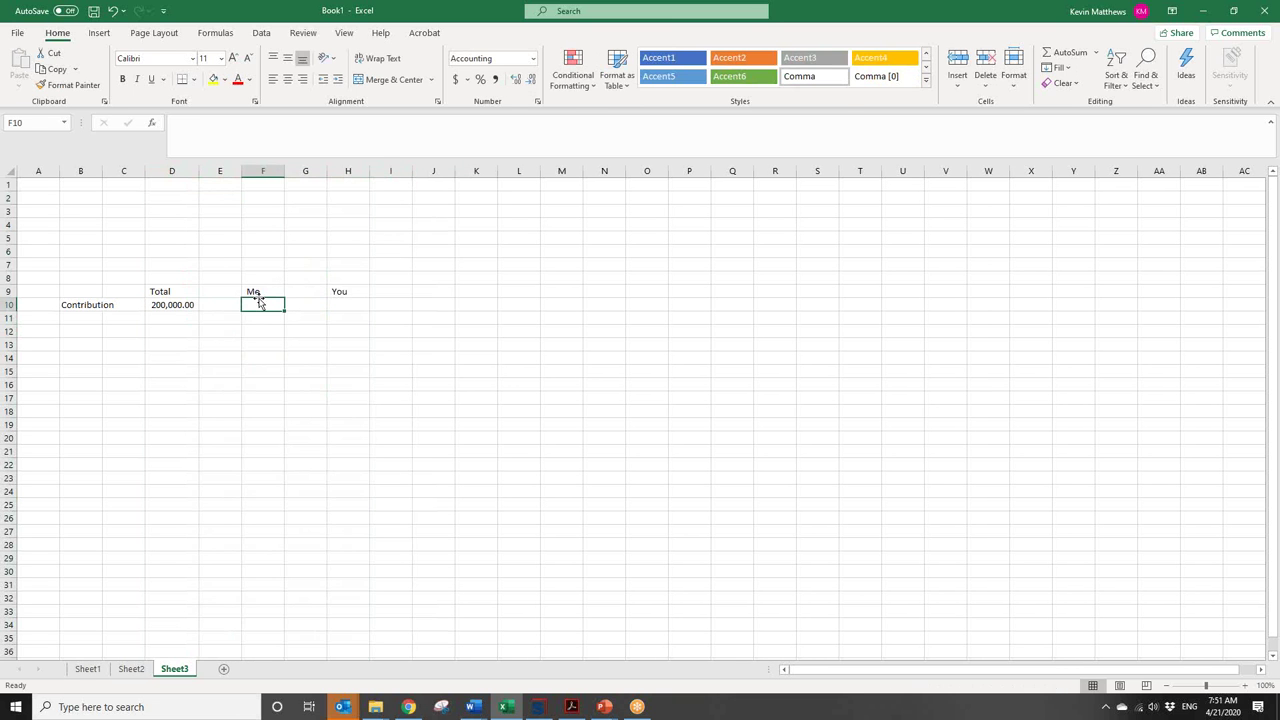
click(1245, 686)
click(1245, 686)
click(1245, 686)
click(1245, 686)
click(1245, 686)
click(1245, 686)
click(1245, 686)
click(1245, 686)
click(1245, 686)
click(1245, 686)
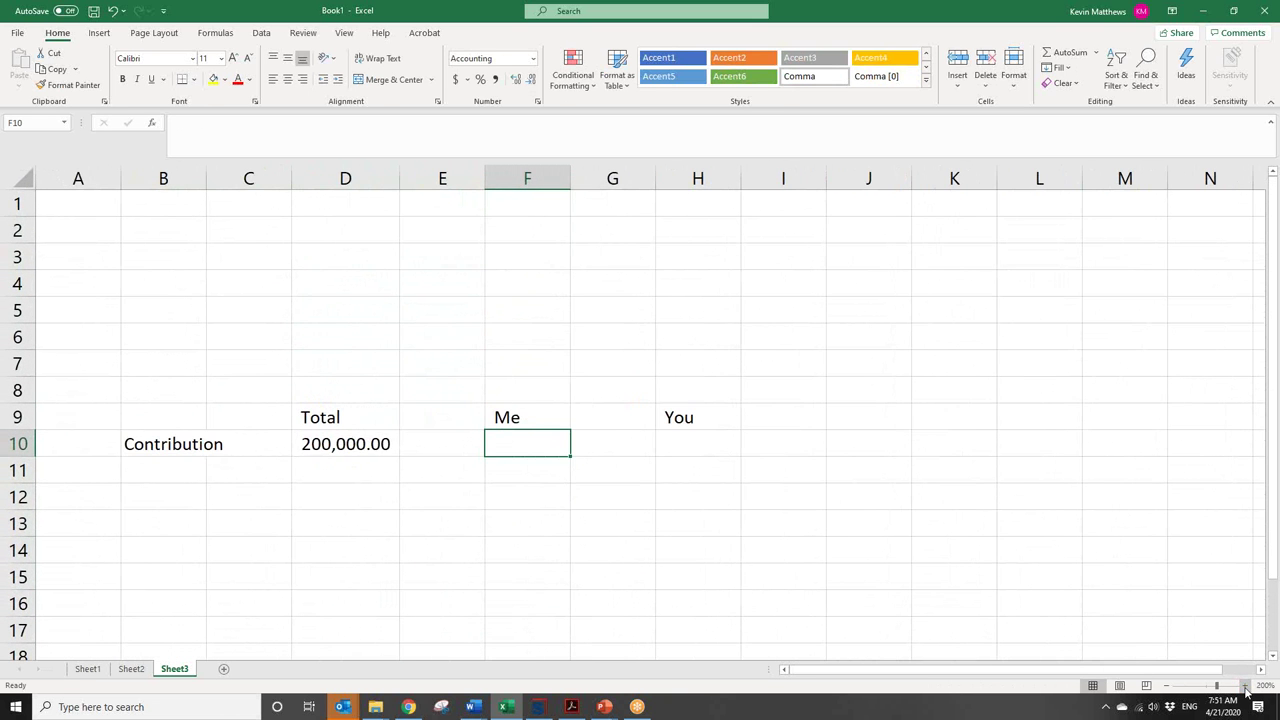
click(1066, 562)
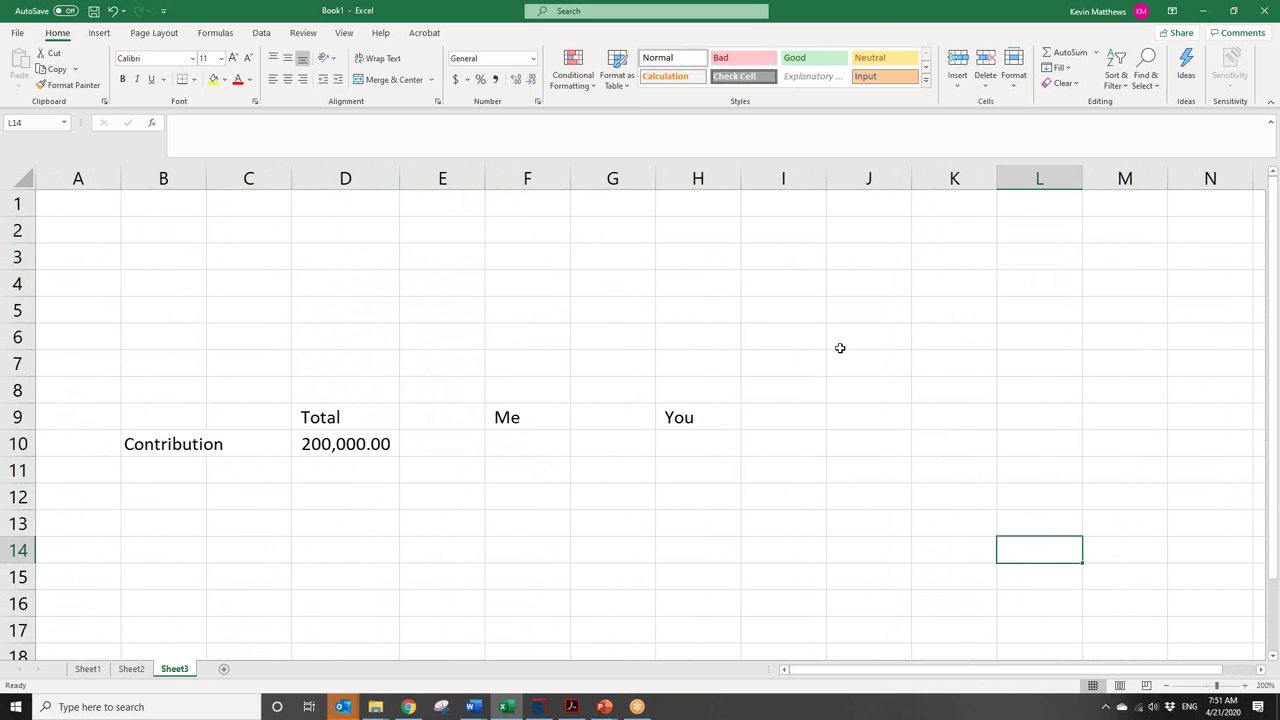
click(505, 447)
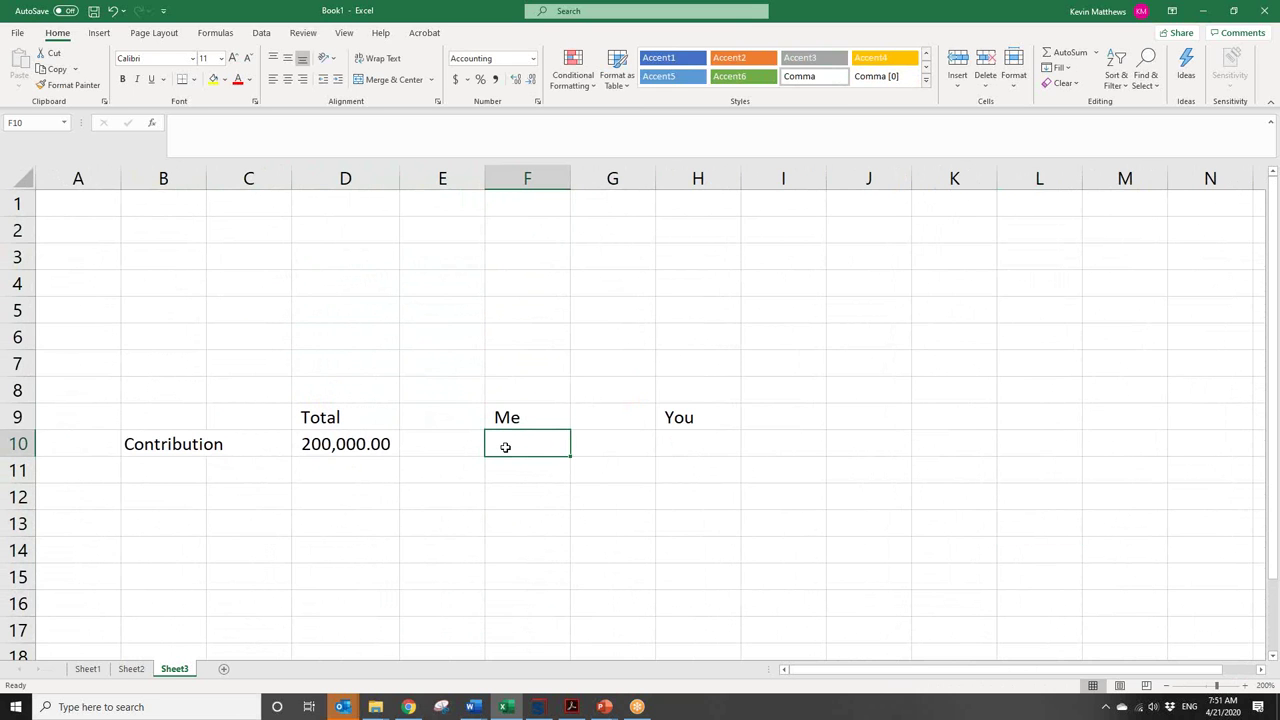
text(0)
key(Return)
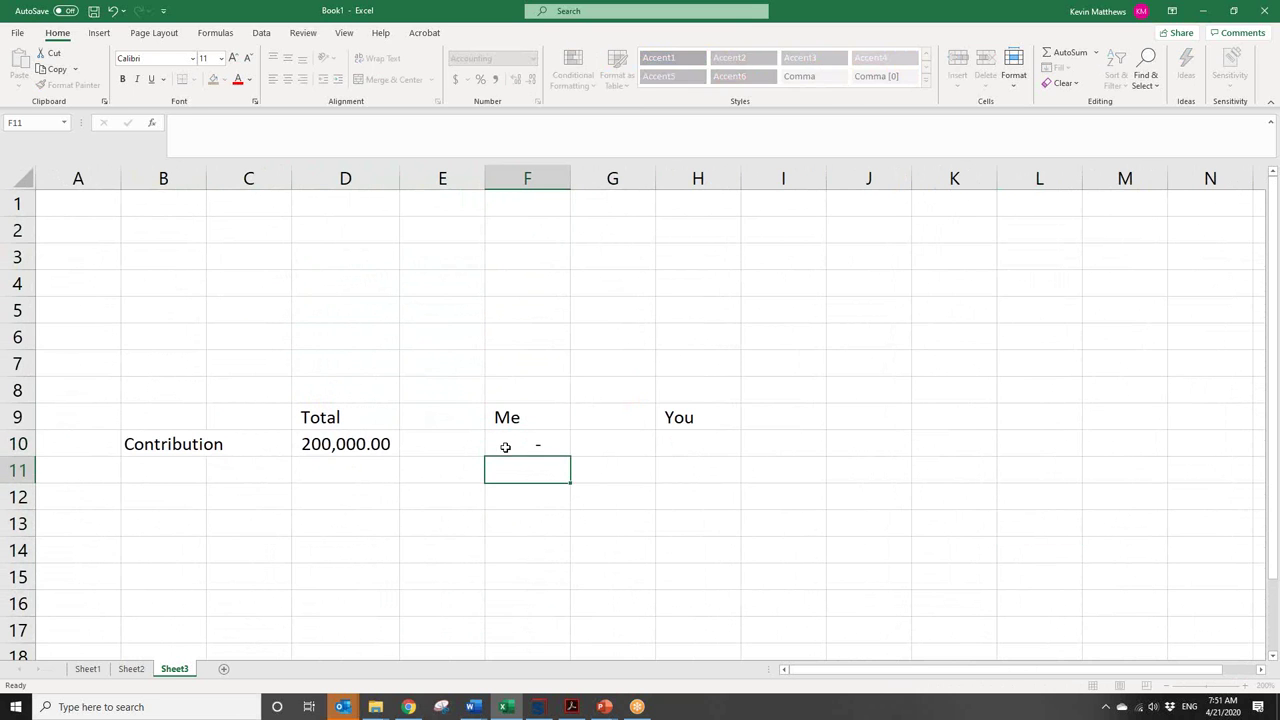
- Link the "You" contribution in H10 to the total contribution with the formula =D10
click(668, 446)
text(=)
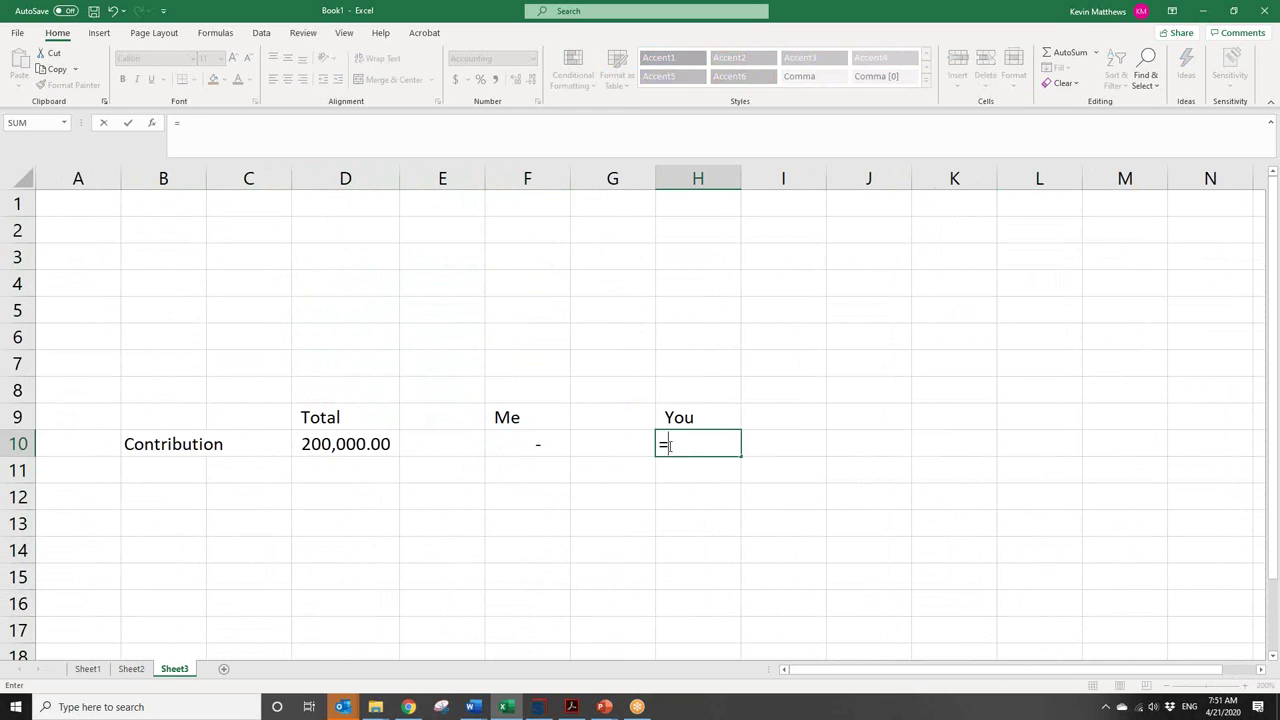
click(372, 443)
key(Return)
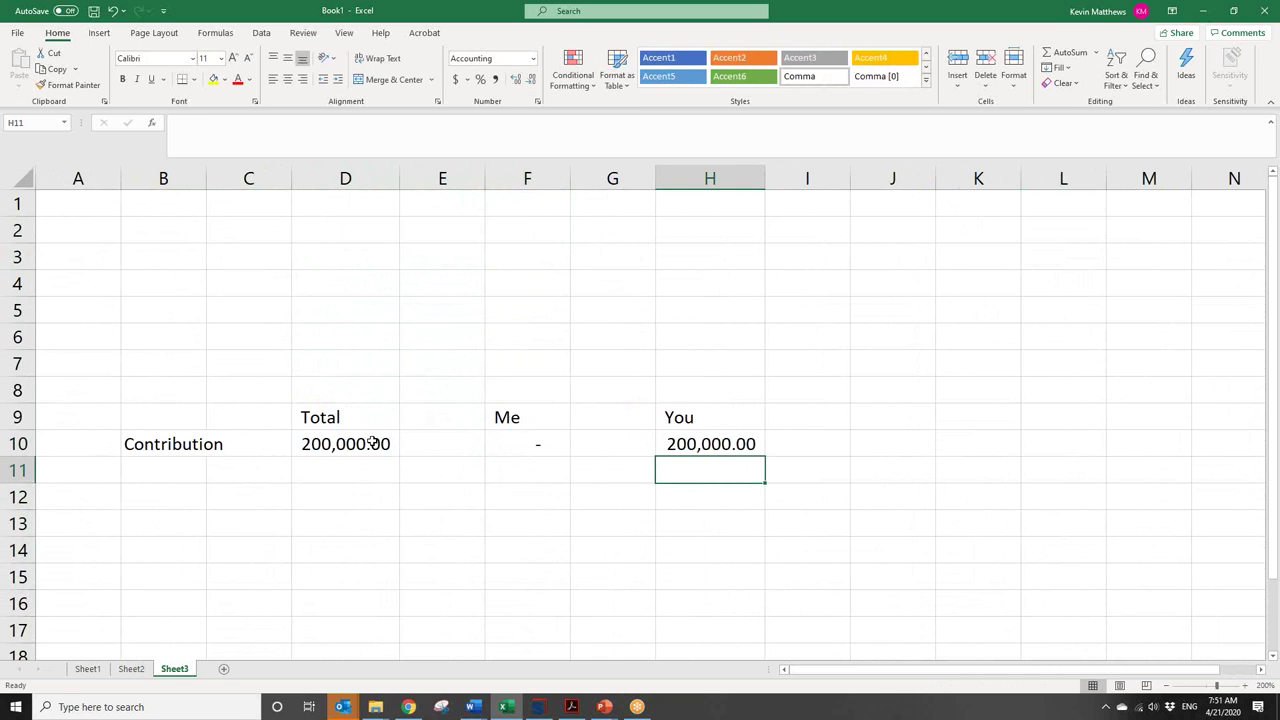
click(688, 405)
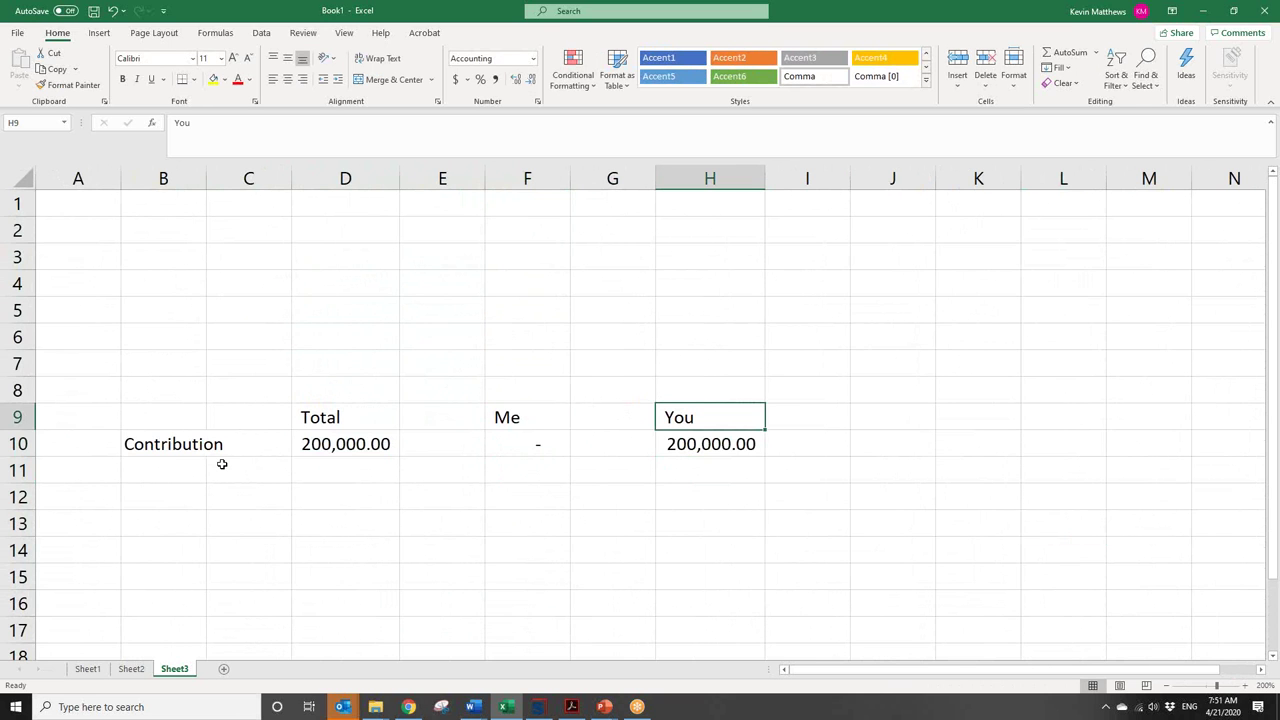
click(541, 440)
click(716, 437)
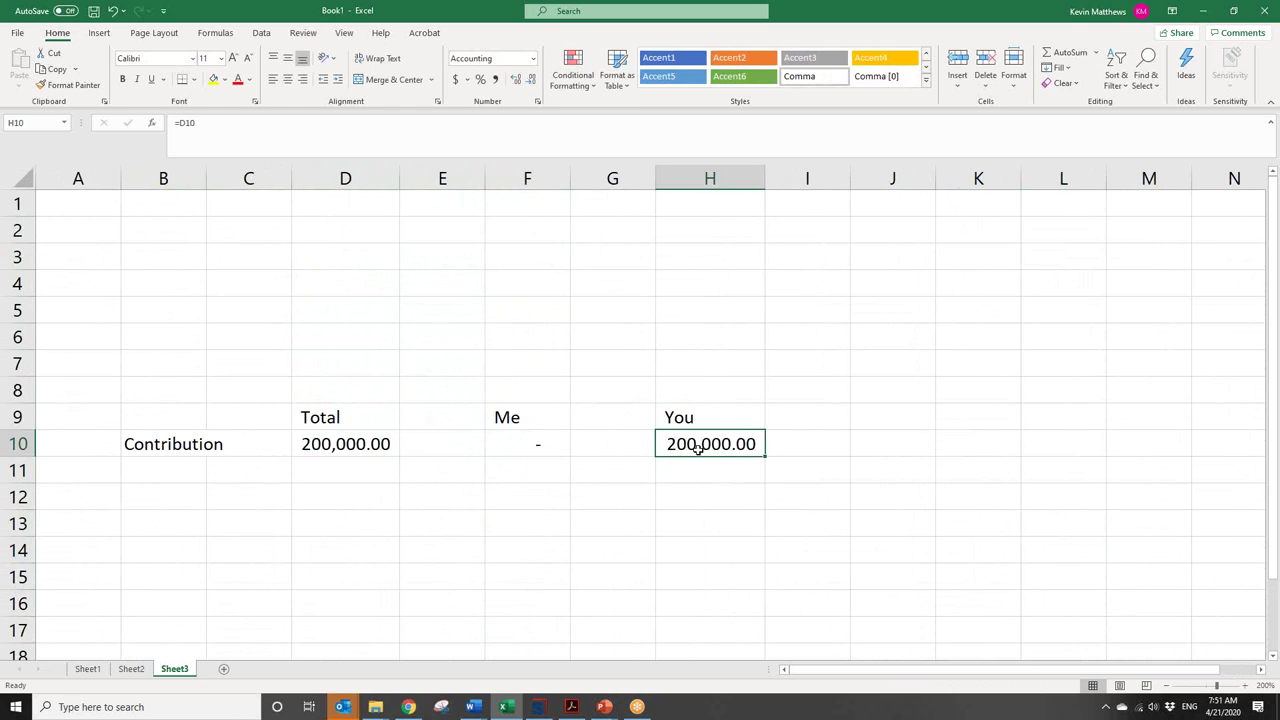
- Enter -100000 in H11 under "You" and the offsetting 100000 in F11 under "Me"
click(510, 468)
click(681, 465)
text(-1)
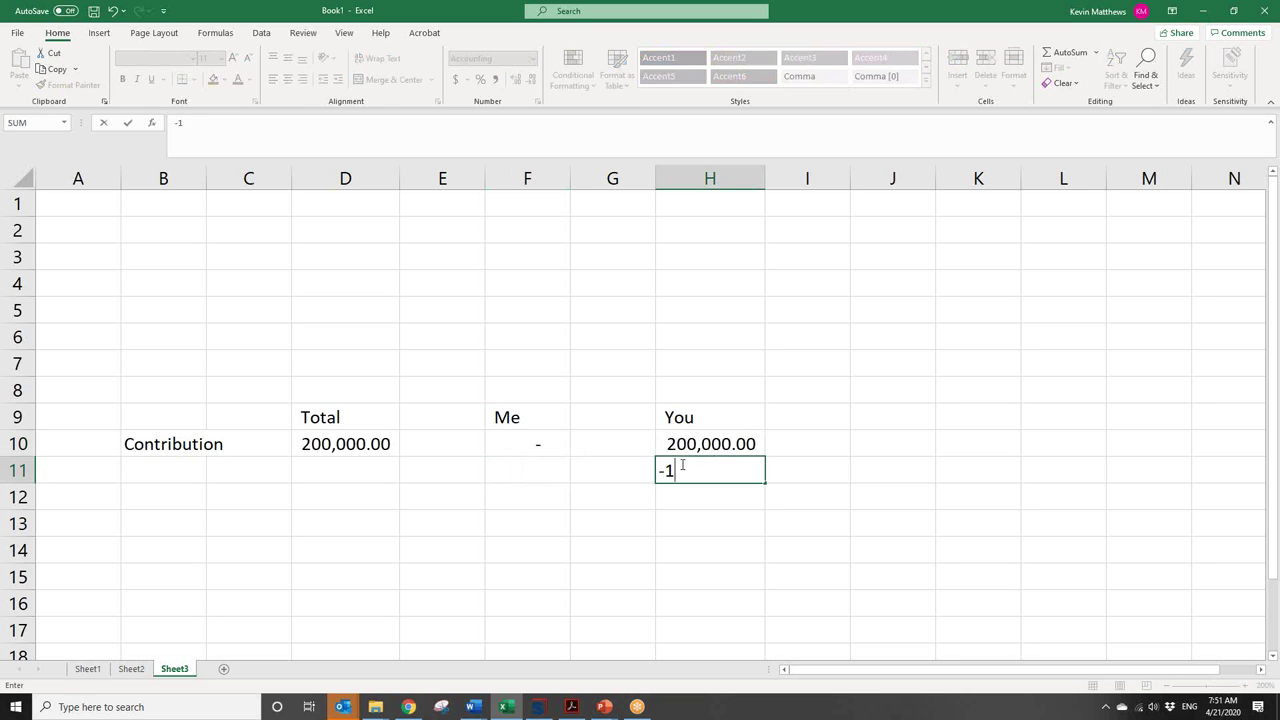
text(00000)
key(Return)
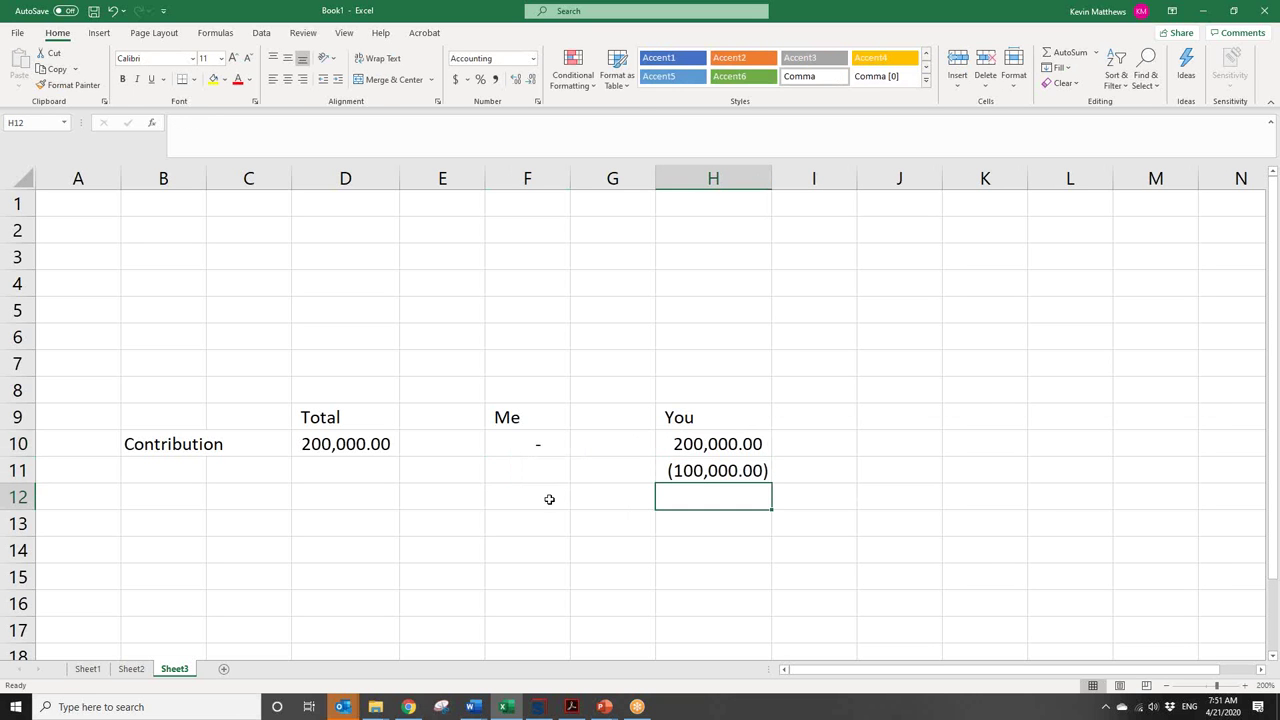
click(539, 465)
text(100000)
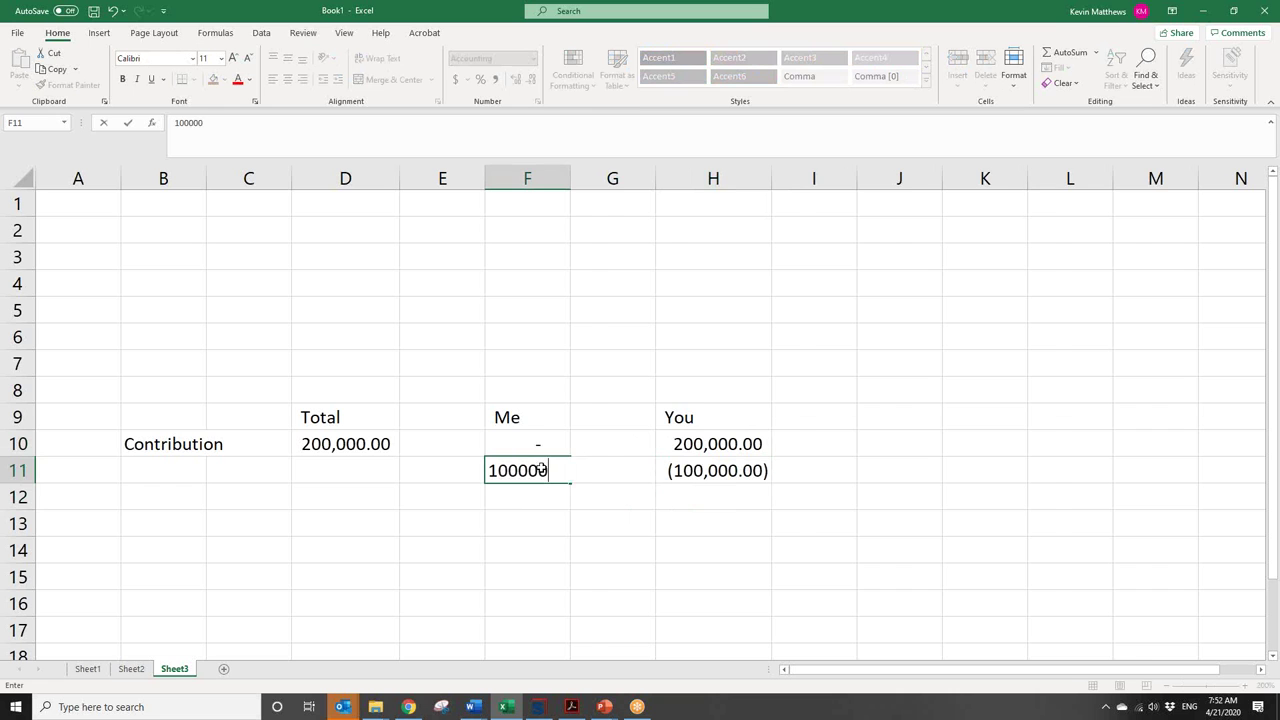
key(Return)
- Label row 11 "Capital Shift" in cell B11
click(178, 478)
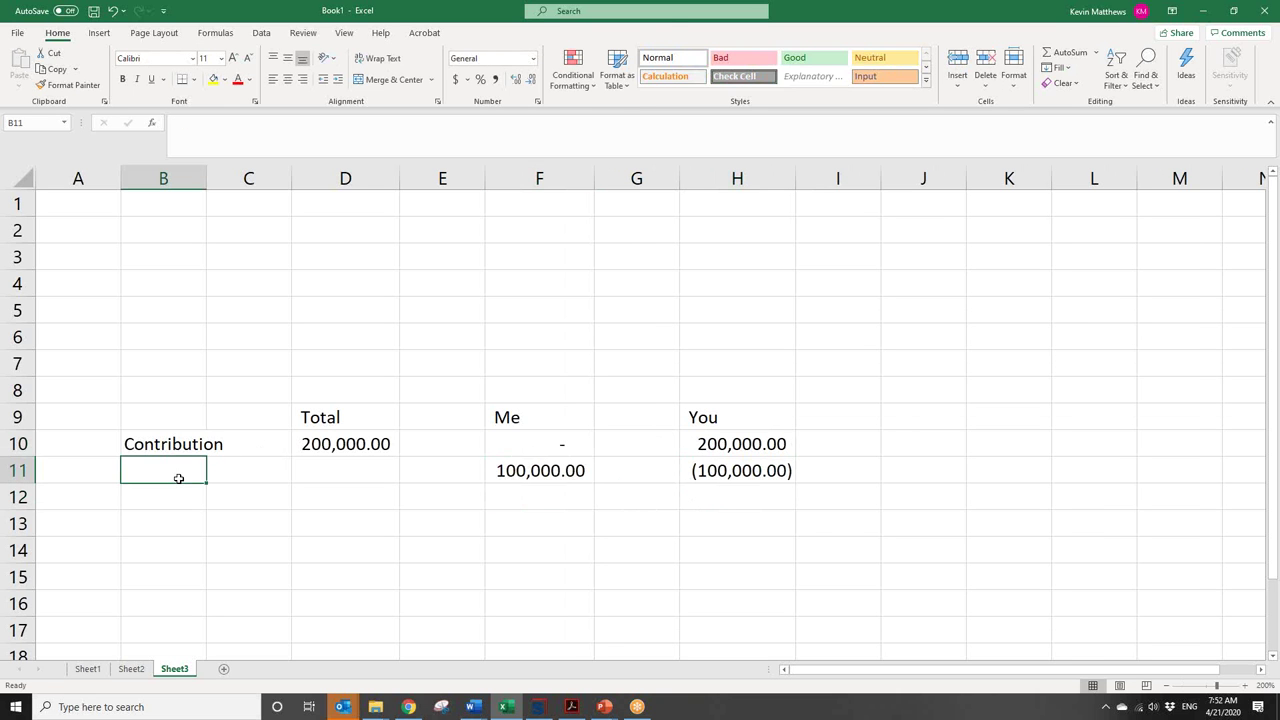
text(Capital S)
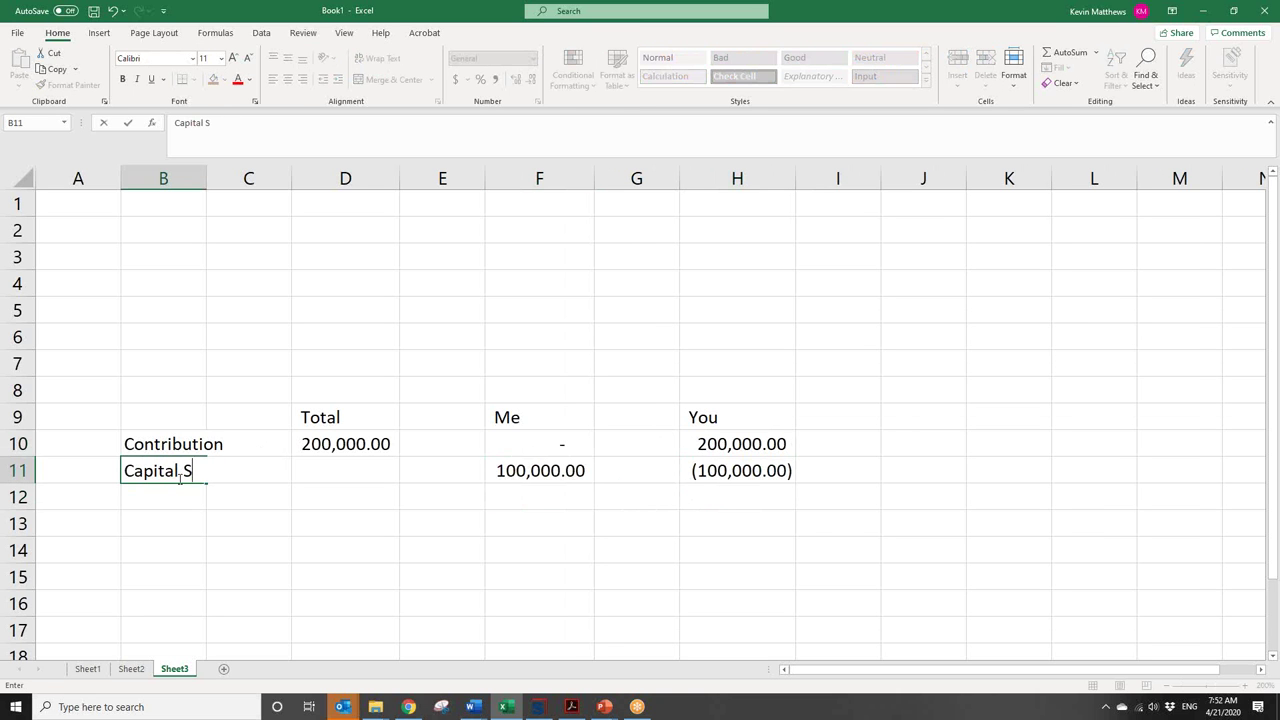
text(hift)
key(Right)
key(Right)
key(Right)
key(Right)
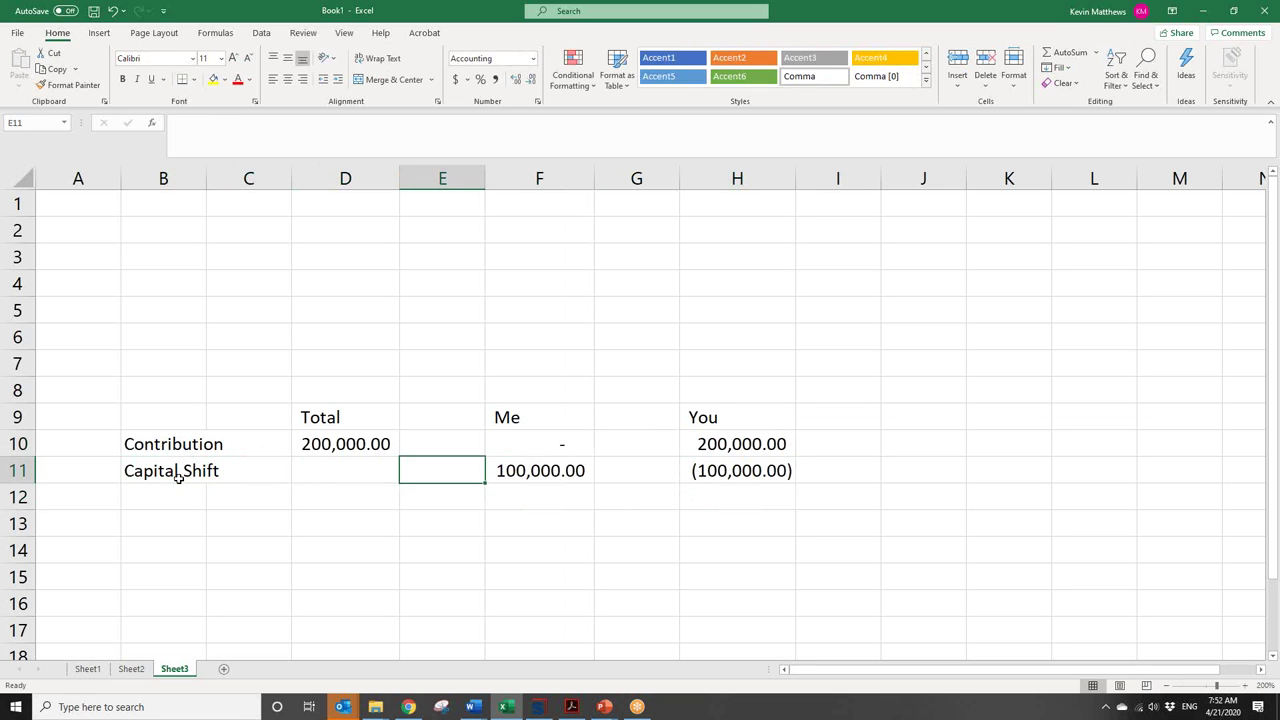
- Sum F10:F11 in F12 for the "Me" column and copy the formula to H12 for the "You" column
key(Down)
text(=SUM()
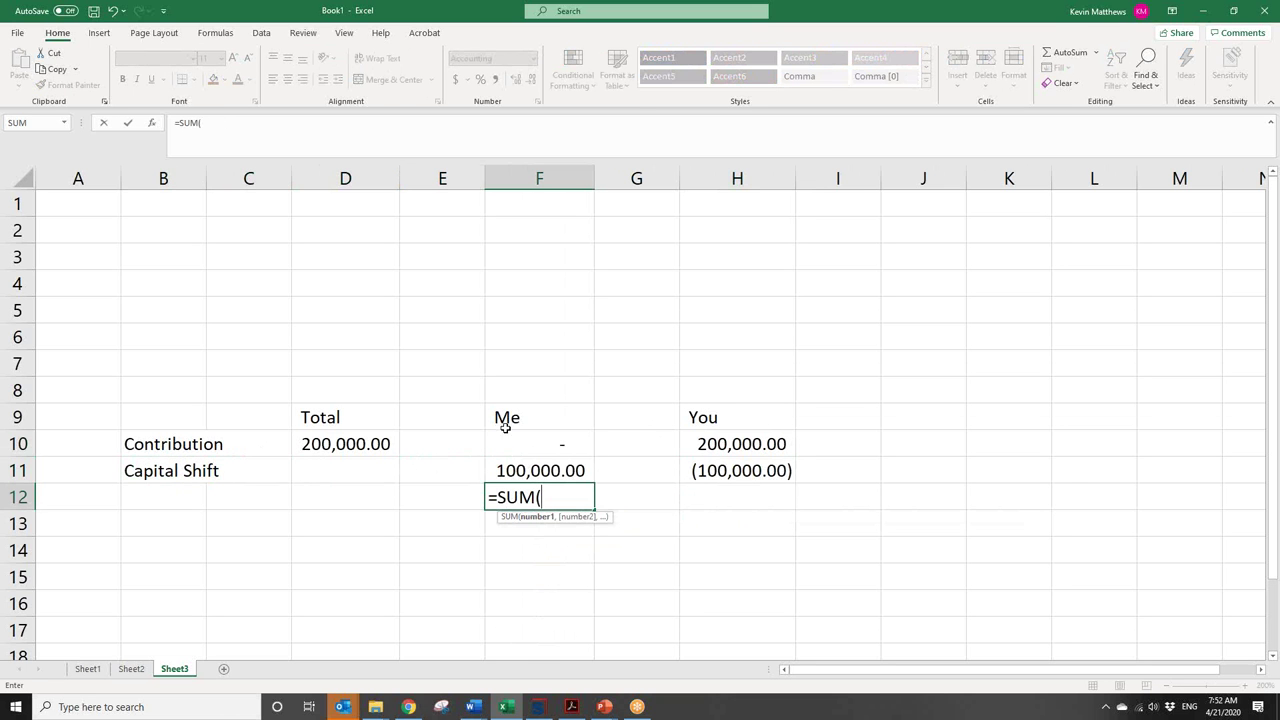
drag(532, 440, 527, 471)
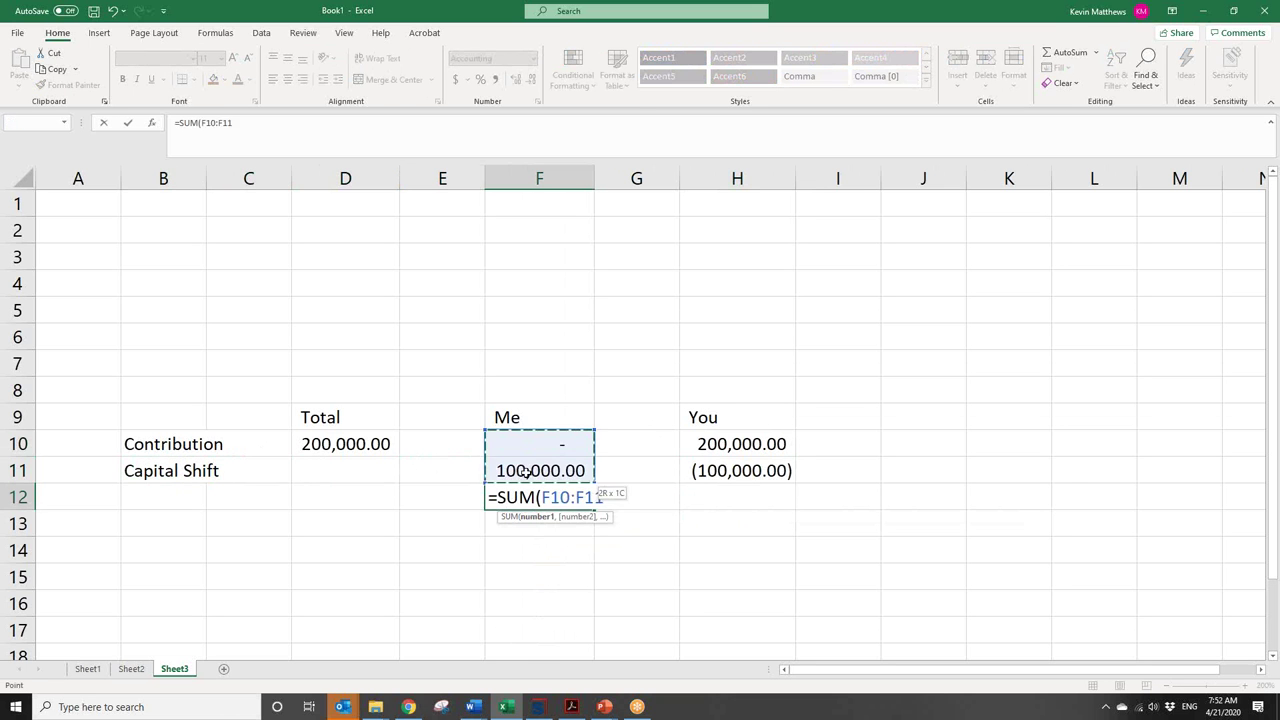
key(Return)
click(562, 498)
key(ctrl+c)
click(754, 486)
key(Return)
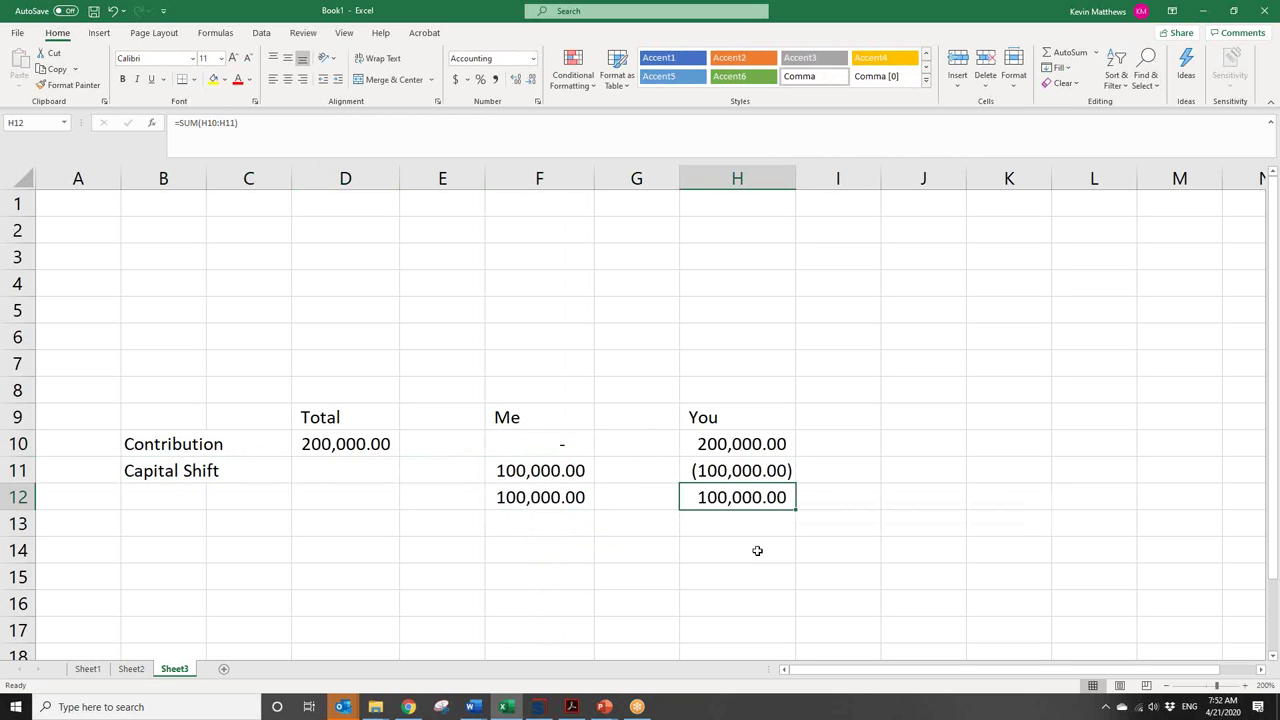
- Label row 12 "Ending Capital Account" in cell B12
click(171, 499)
text(E)
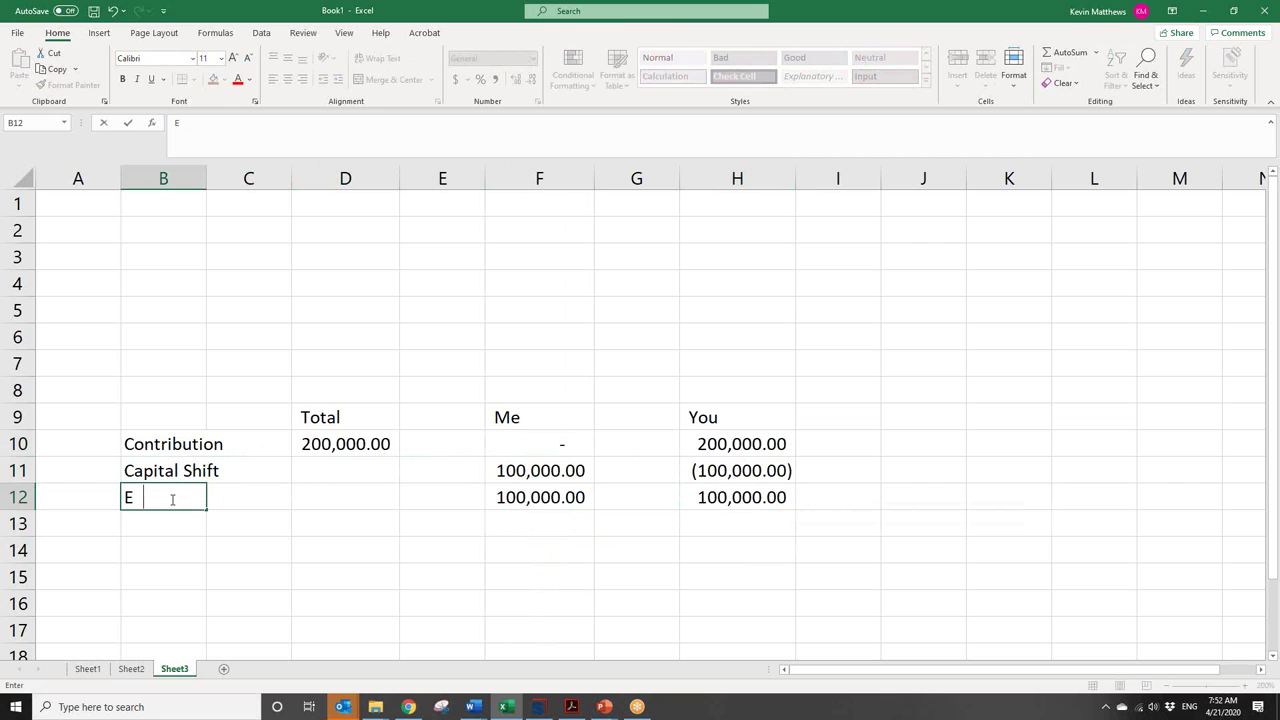
text(nding Capital )
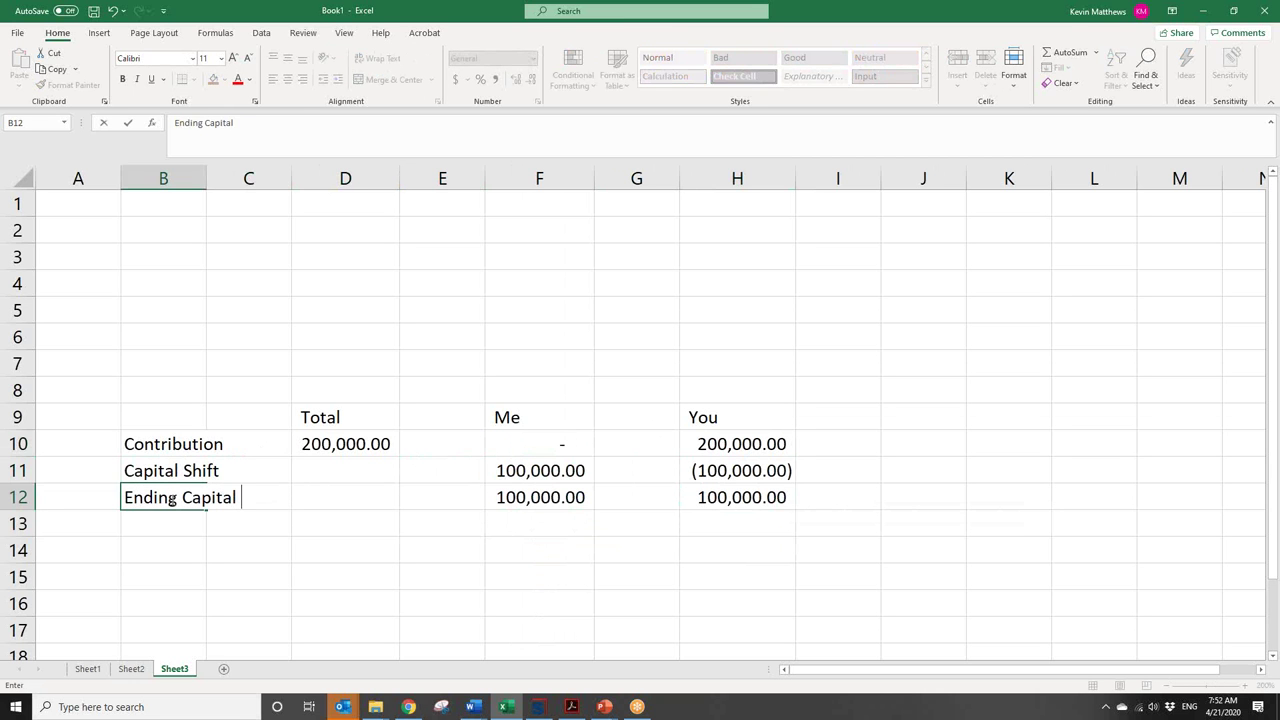
text(Account)
key(Return)
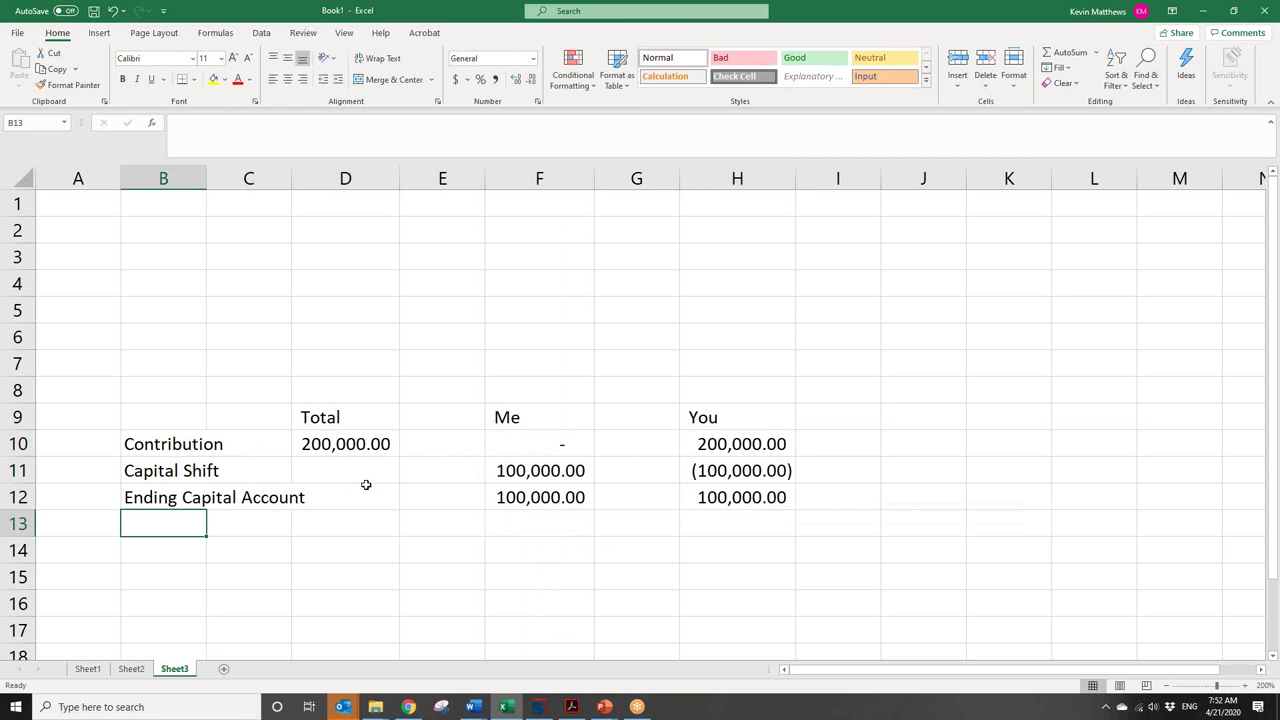
- Apply a top and bottom border to the ending capital amounts in F12 and H12
click(512, 500)
ctrl+click(694, 502)
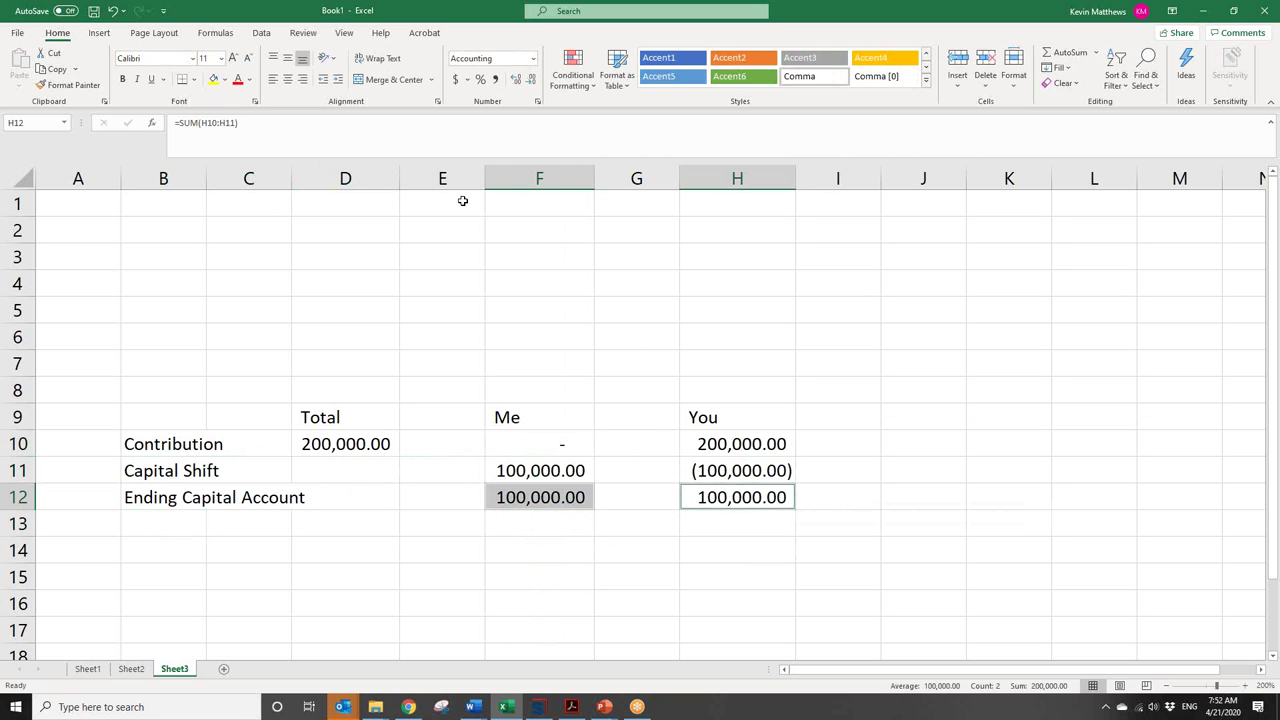
click(194, 82)
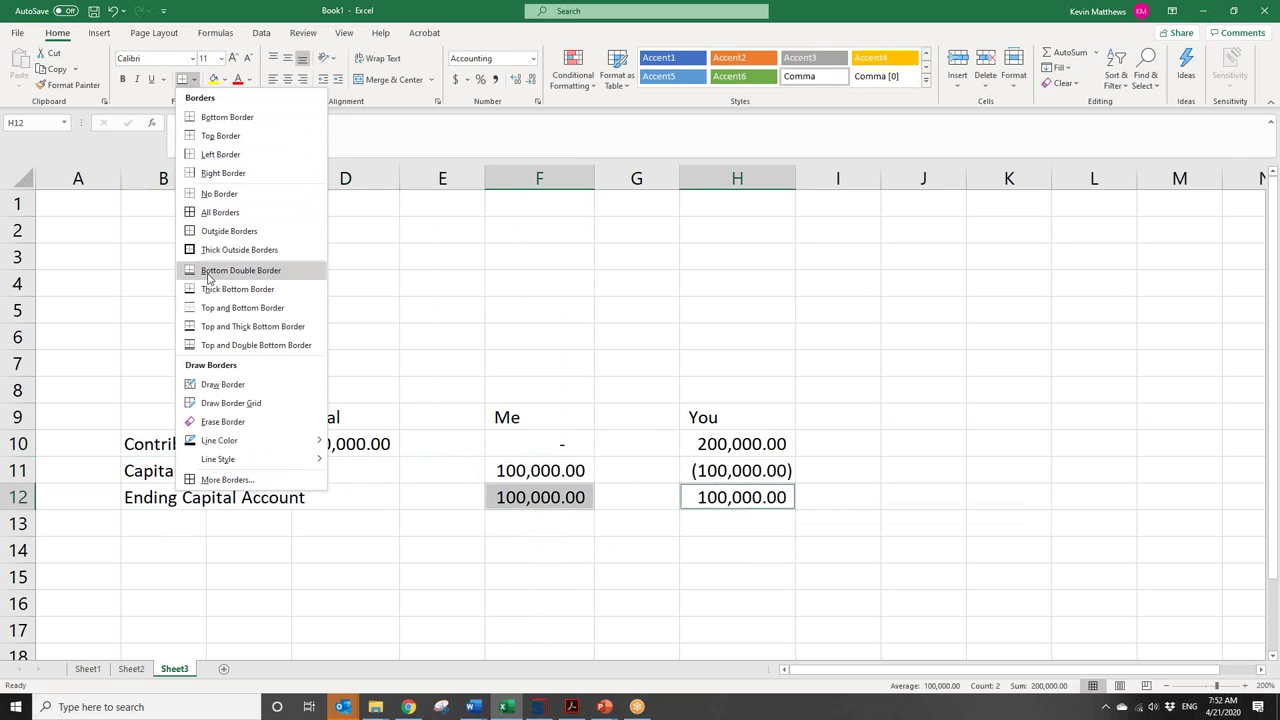
click(220, 310)
click(634, 471)
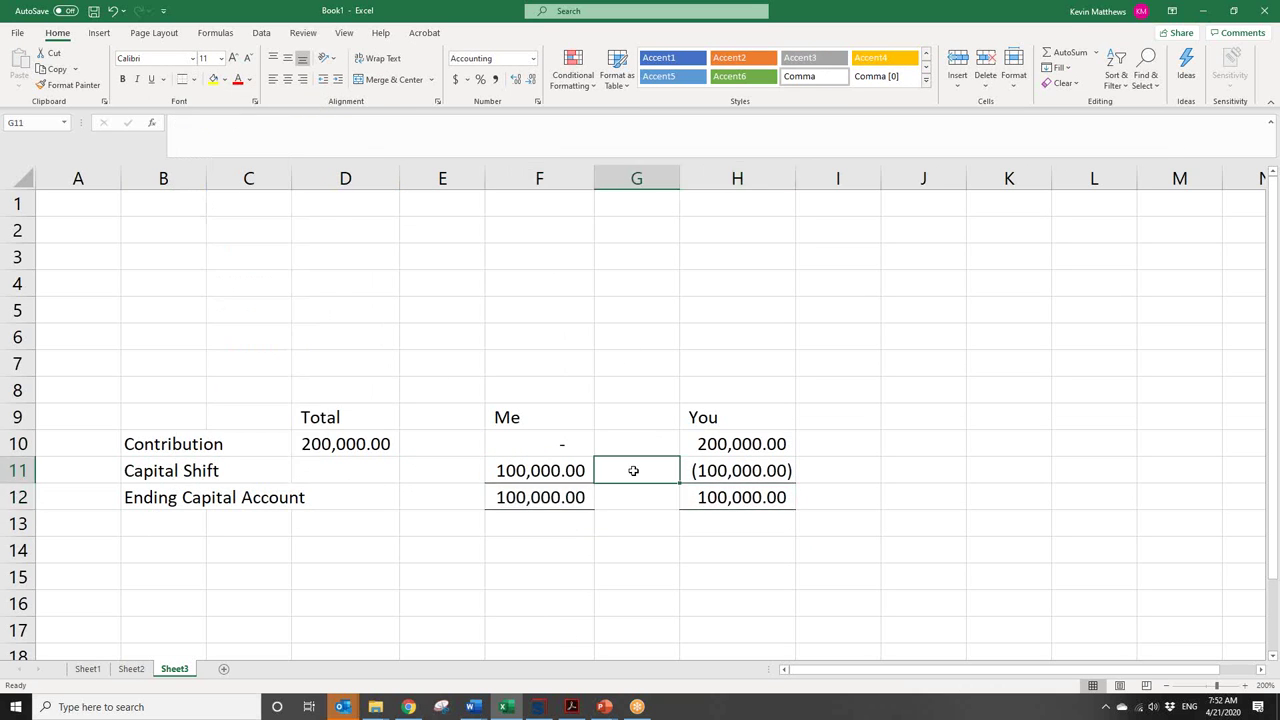
- Set the width of the empty column G to 2
right_click(618, 167)
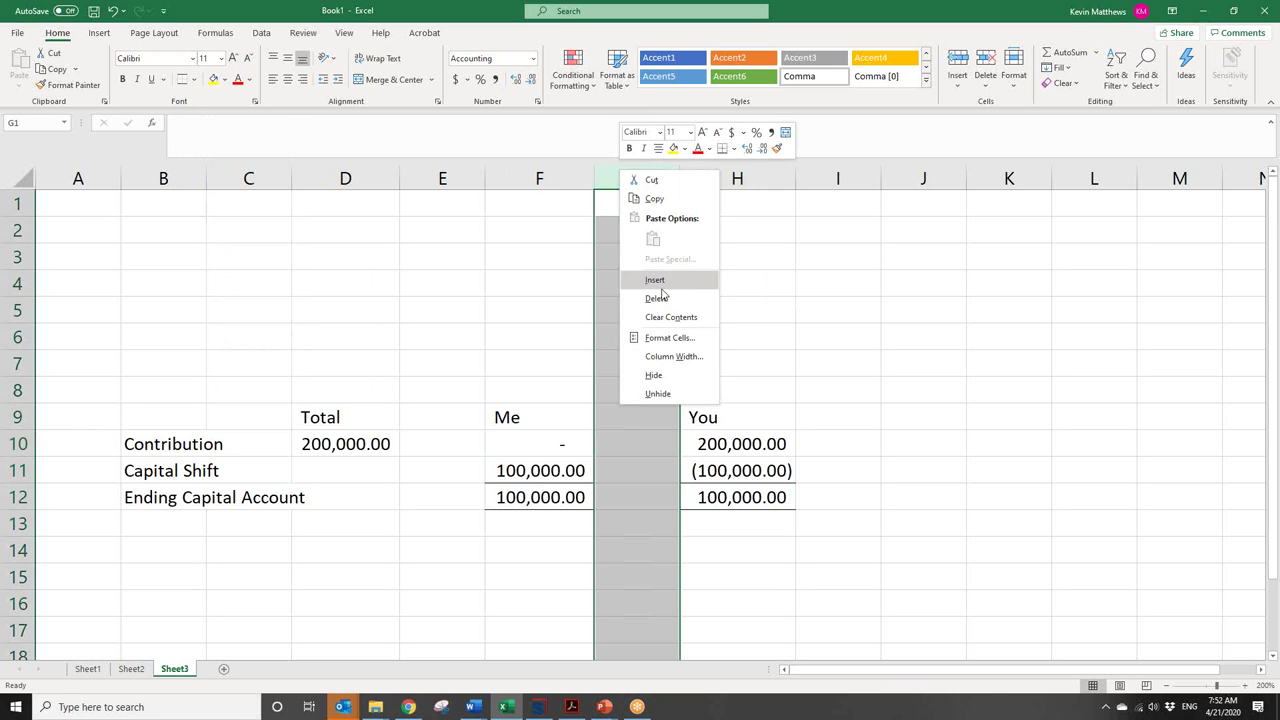
click(702, 364)
text(2)
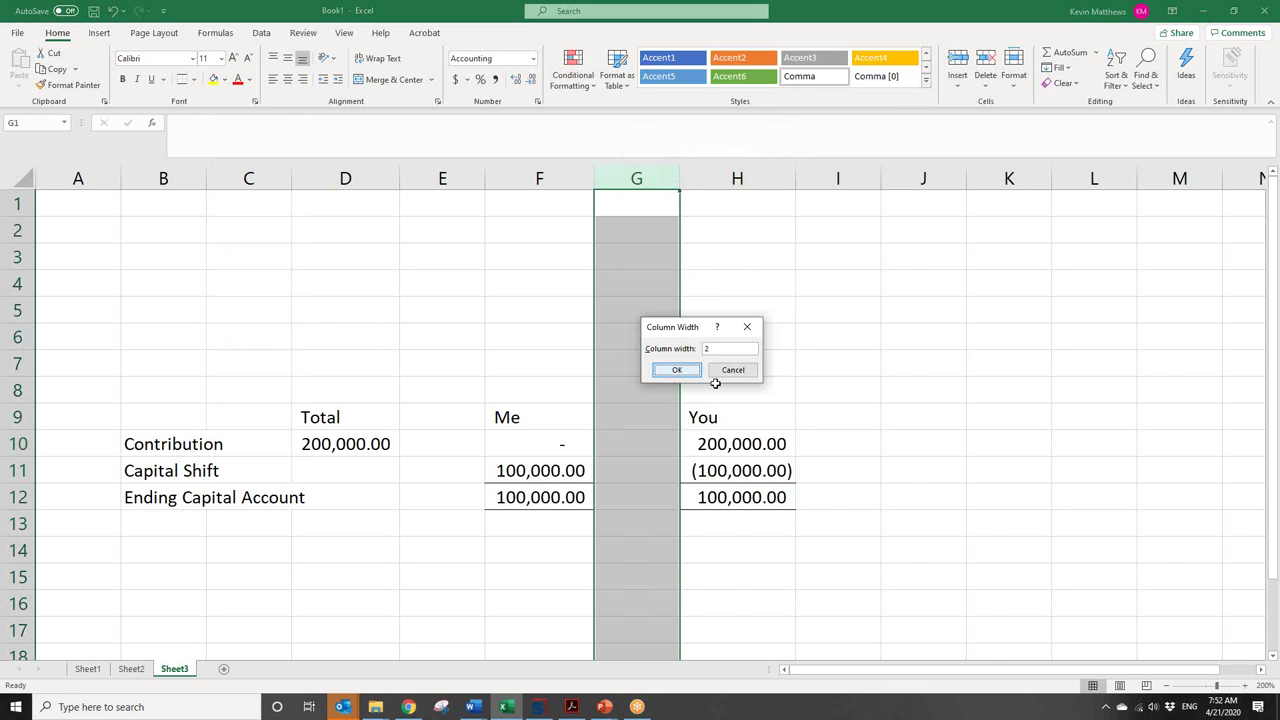
key(Return)
click(714, 388)
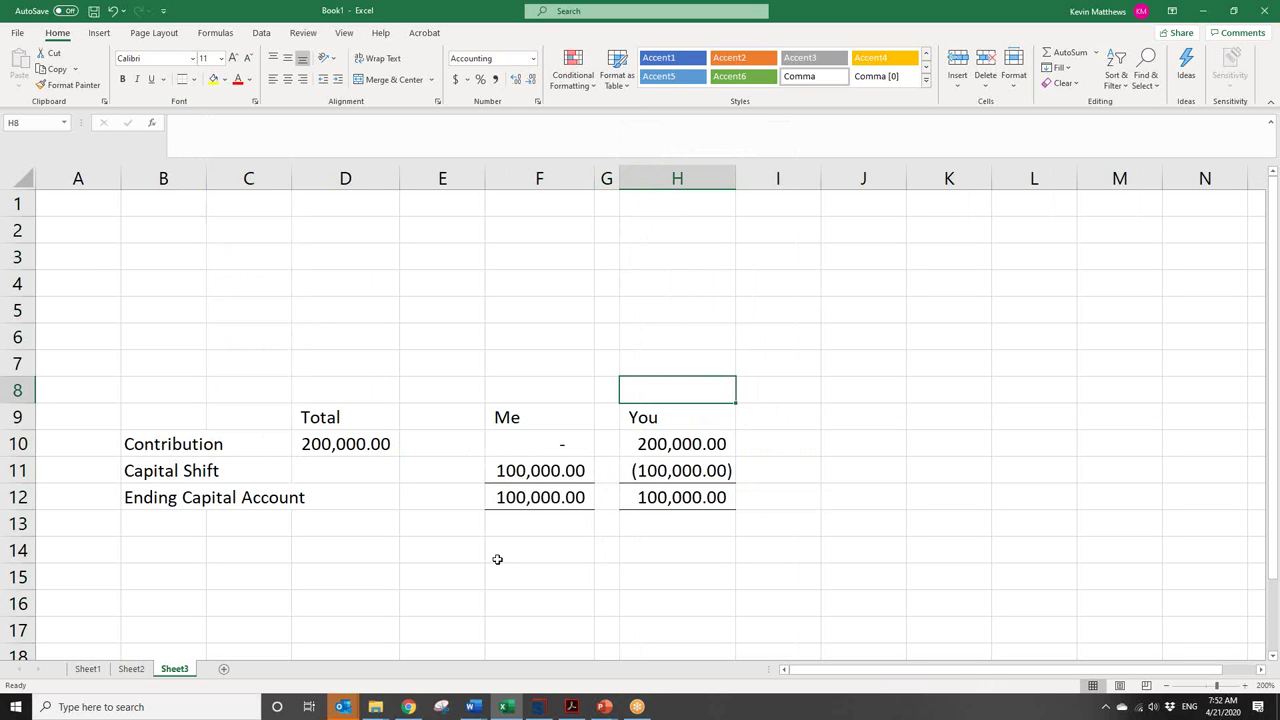
- Examine the capital shift and ending capital amounts for Me and You, and consult the Contribution of Services slide
click(563, 475)
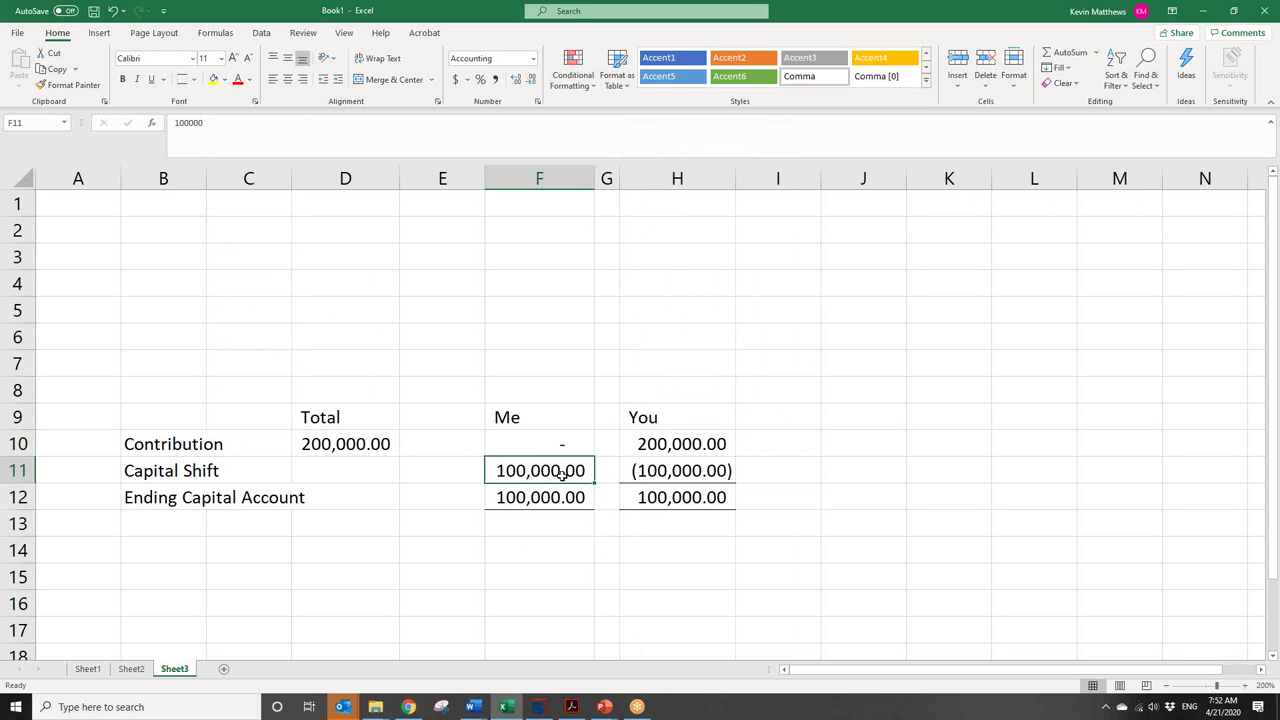
click(551, 493)
click(714, 501)
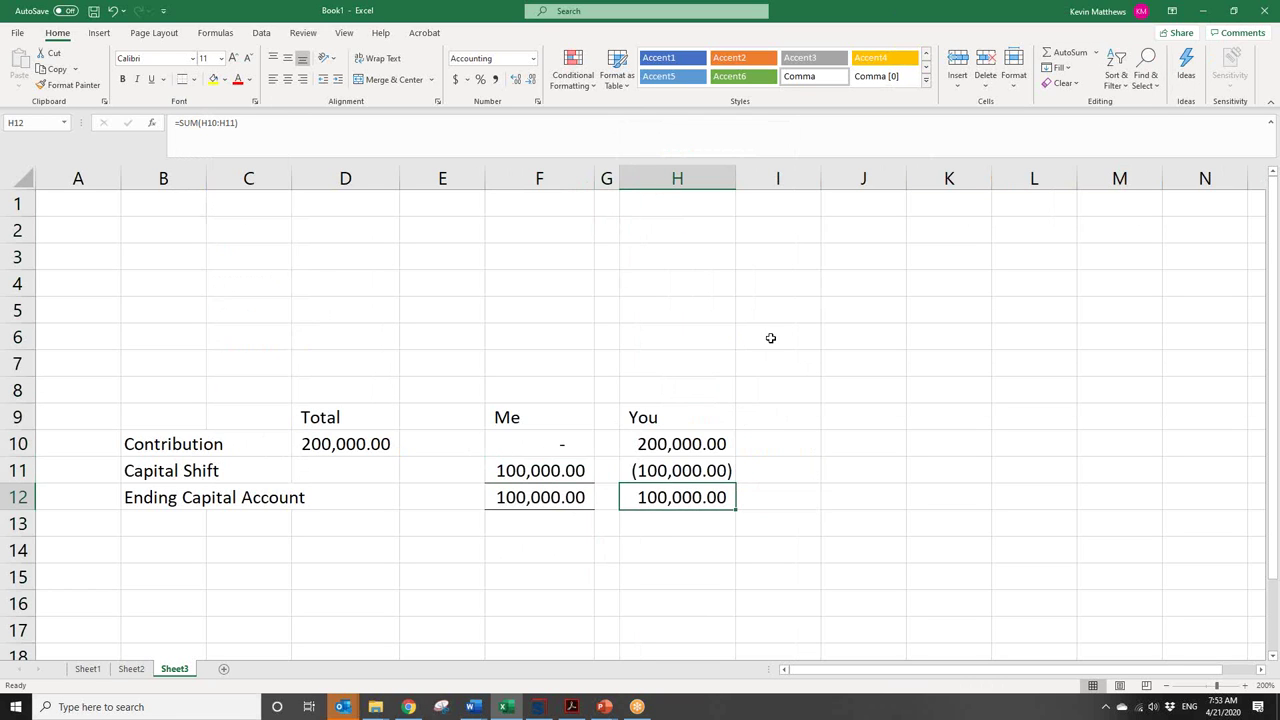
click(549, 491)
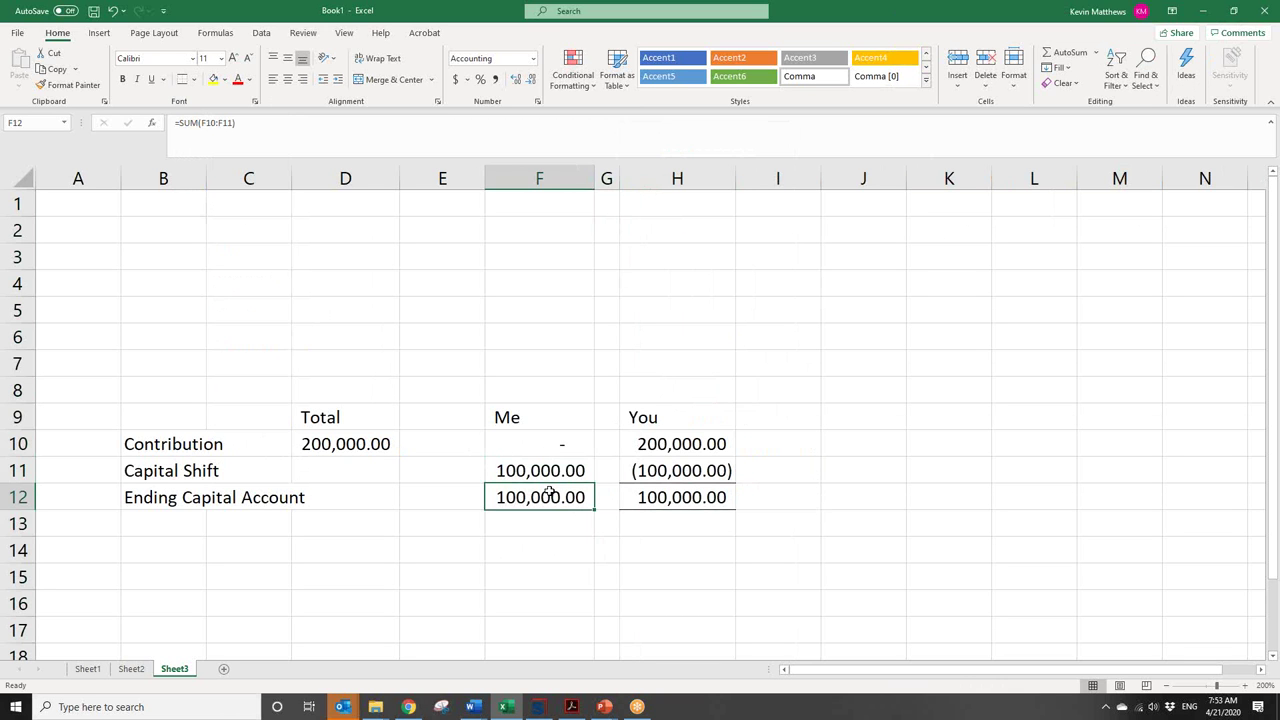
drag(953, 20, 1279, 25)
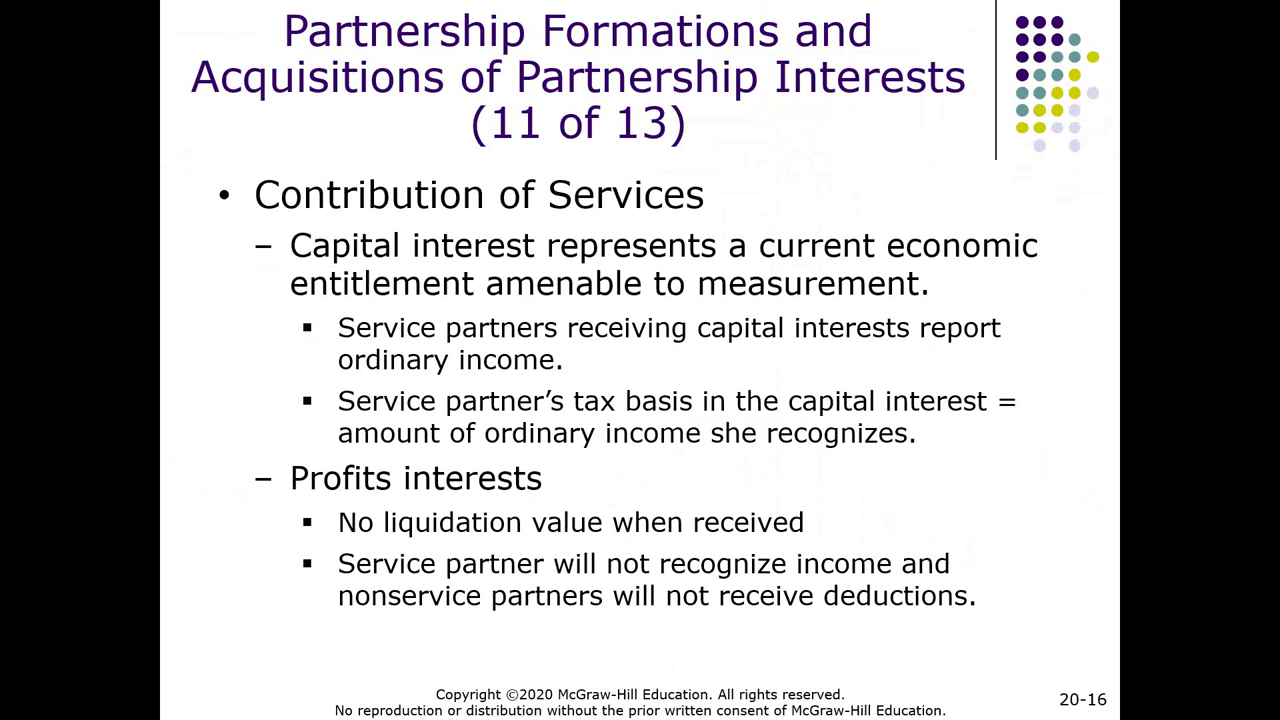
key(alt+Tab)
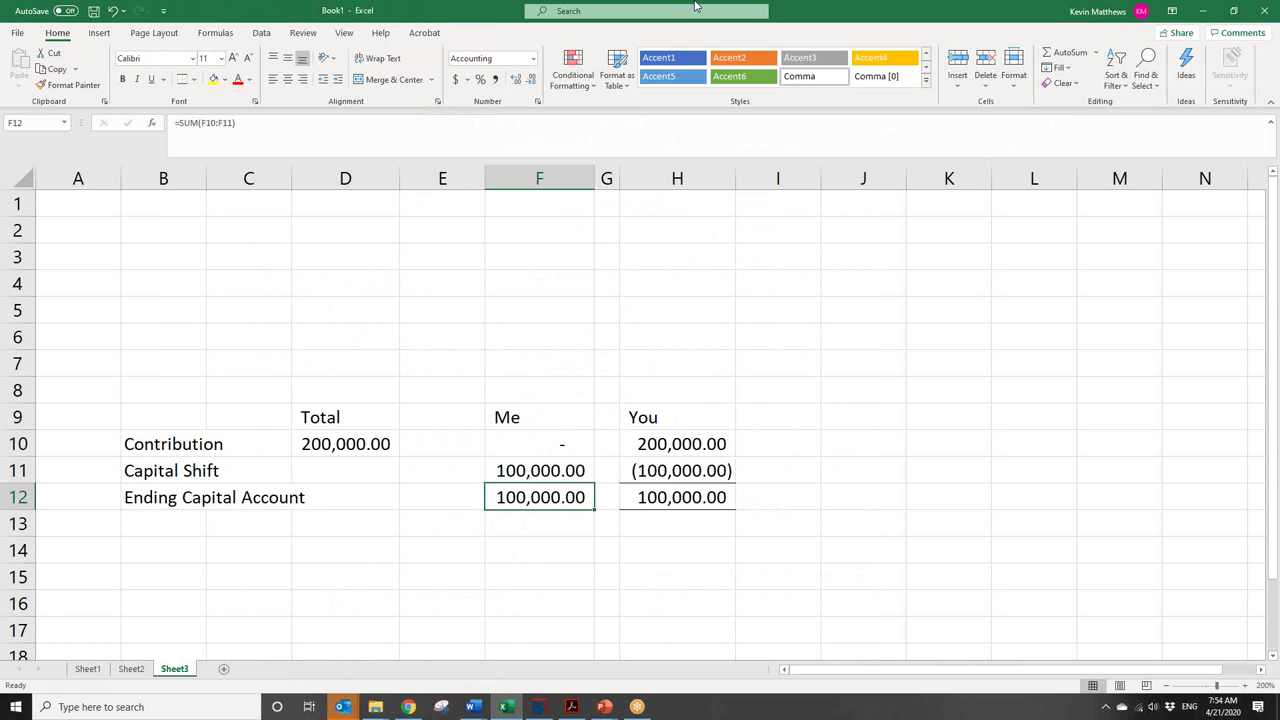
- Label row 14 "Profits Interest" in cell B14
click(159, 557)
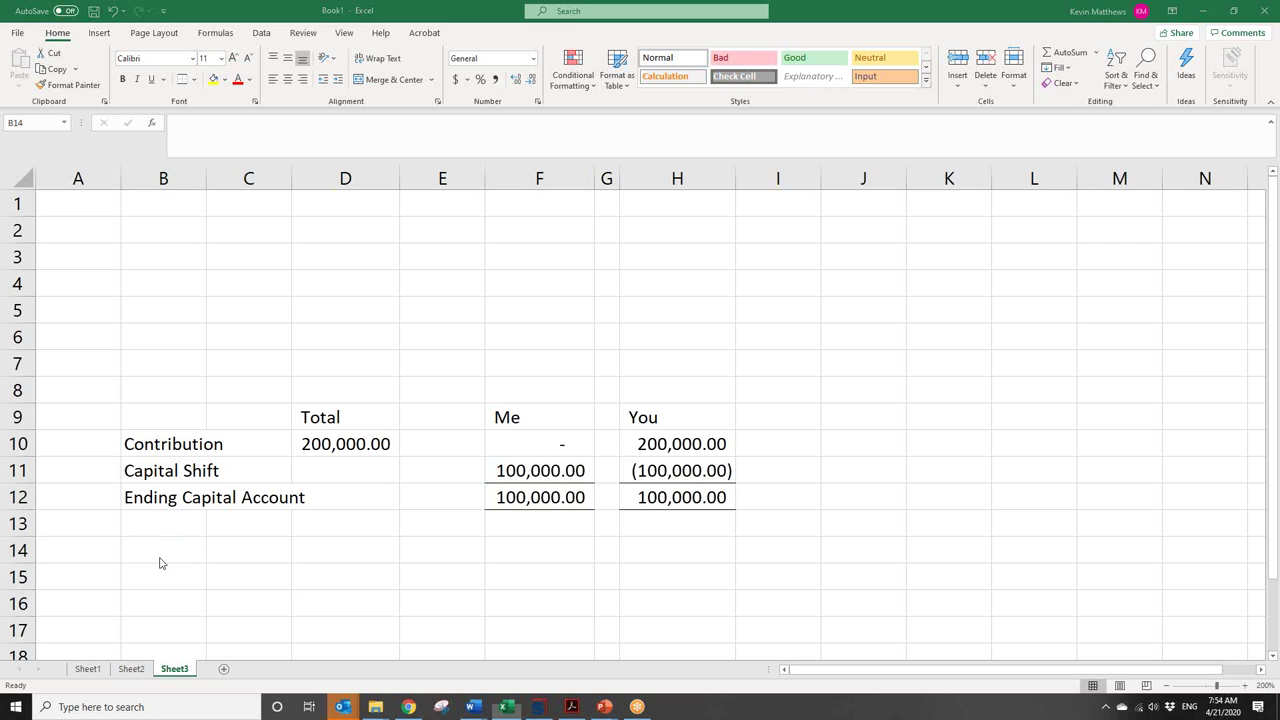
key(super+p)
key(Escape)
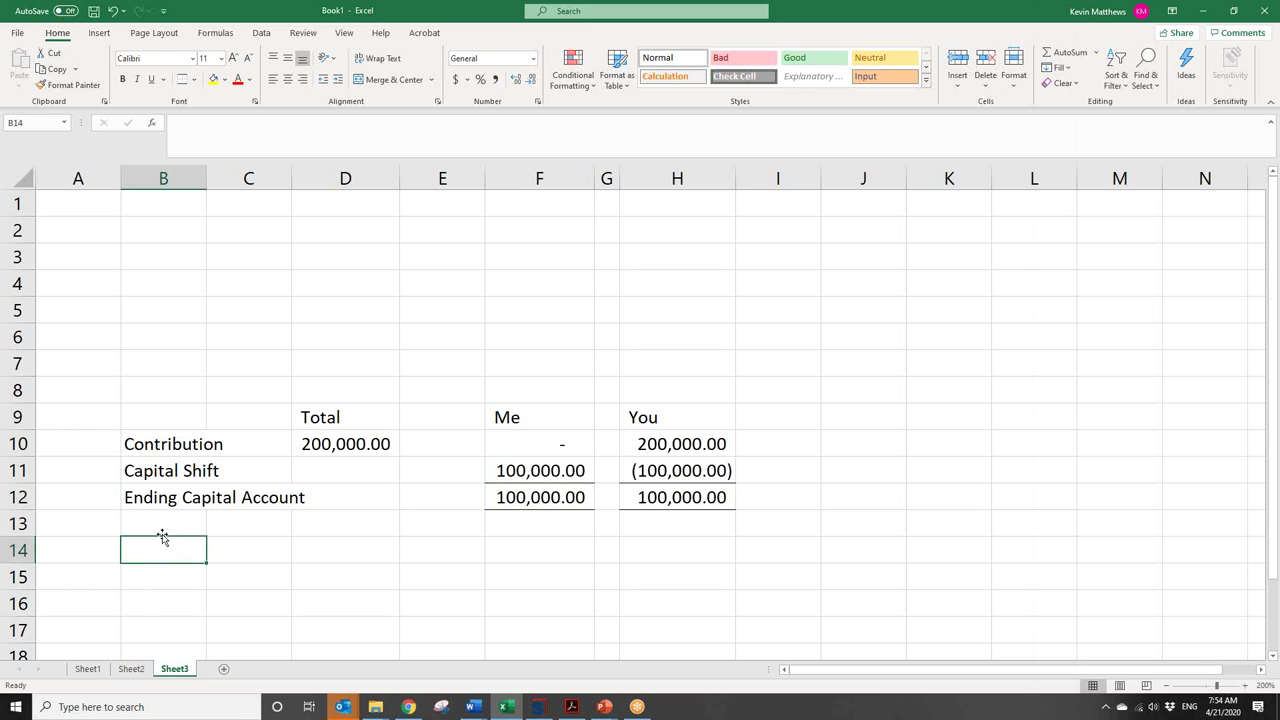
text(Profits INterest)
key(Right)
- Enter 50 as the profits interest in F14 for Me and in H14 for You
key(Right)
key(Right)
key(Right)
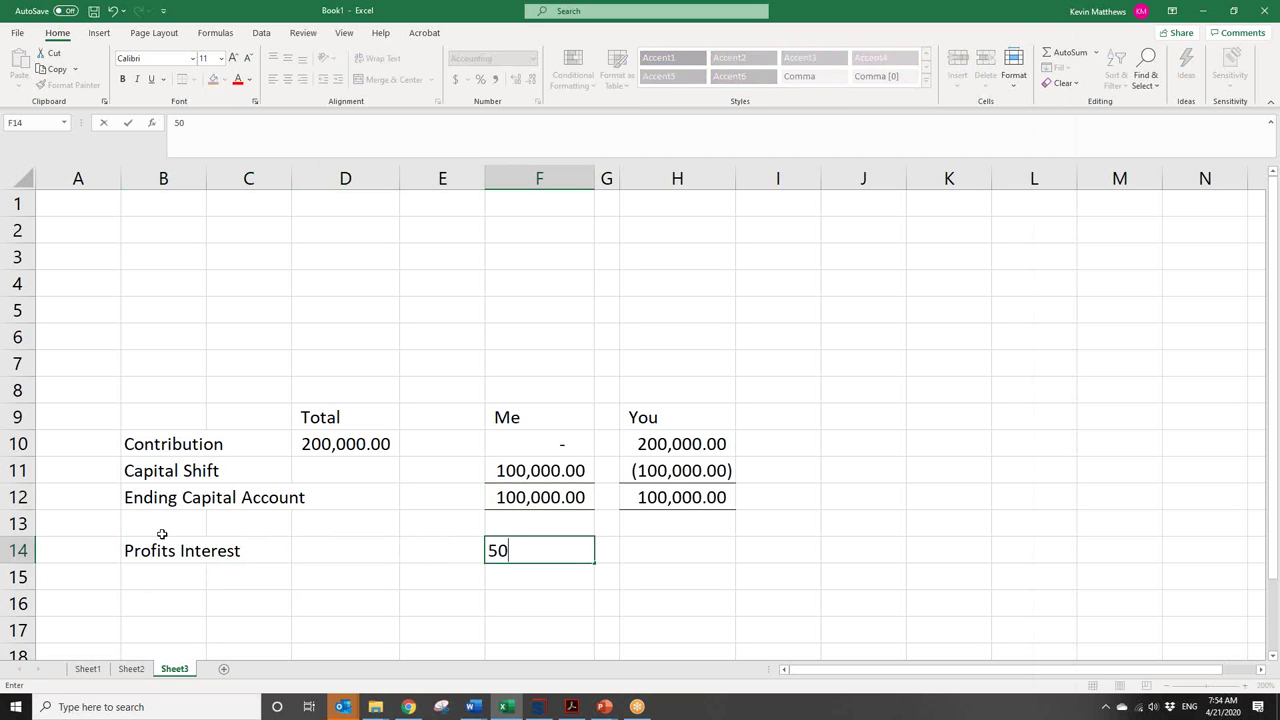
text(50)
key(Right)
key(Right)
text(50)
key(Right)
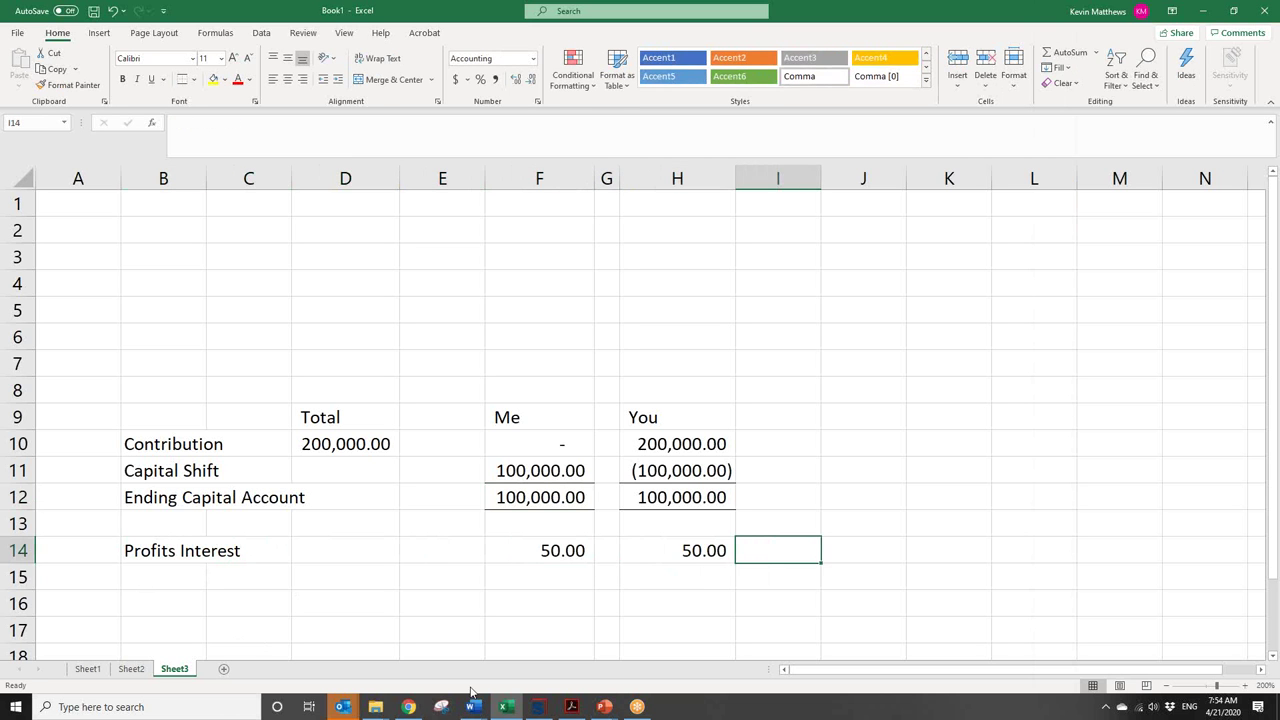
- Format F14:H14 as percentages and enter a 50% profits interest for both Me and You
drag(558, 556, 690, 551)
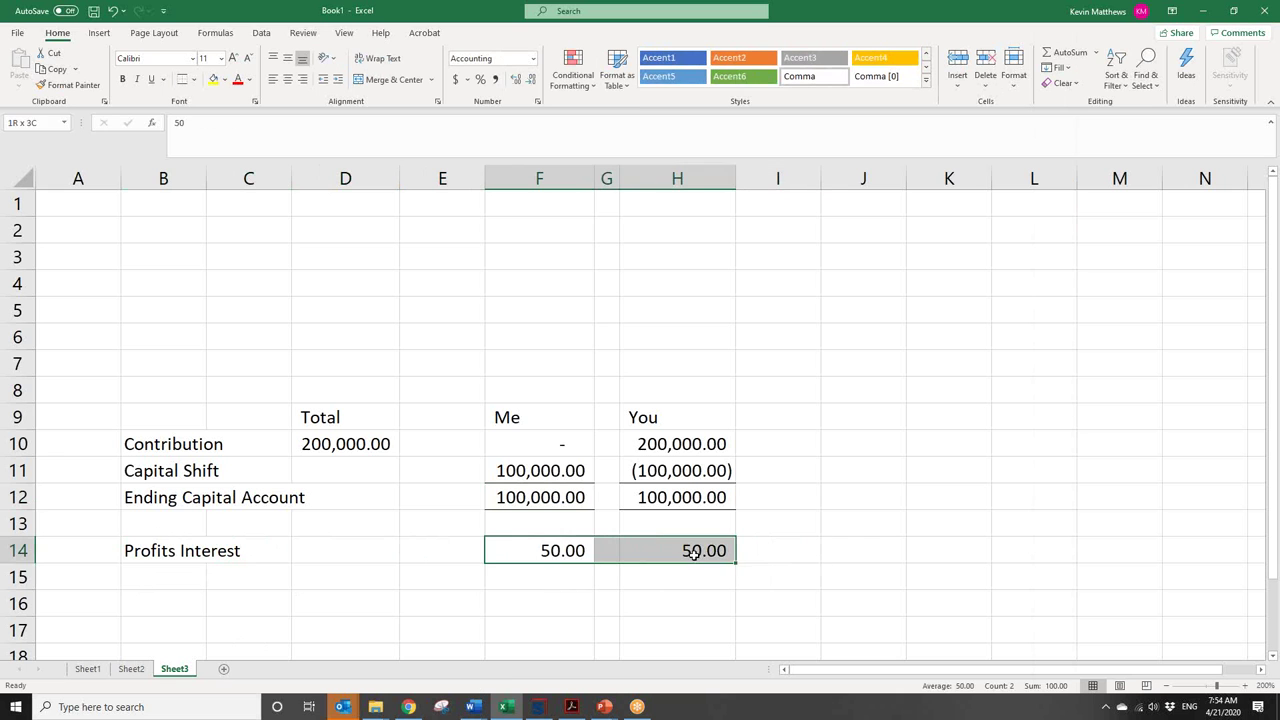
click(480, 79)
click(549, 550)
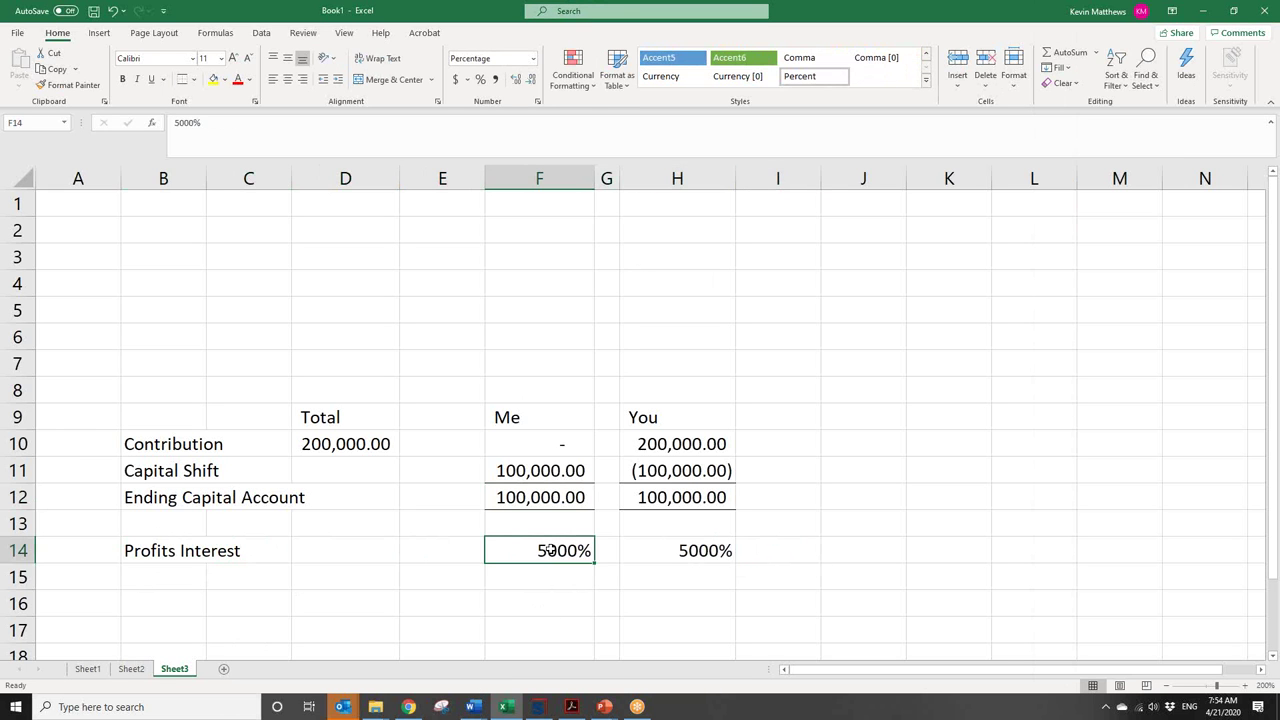
text(50)
key(Right)
key(Right)
text(50)
key(Right)
click(977, 499)
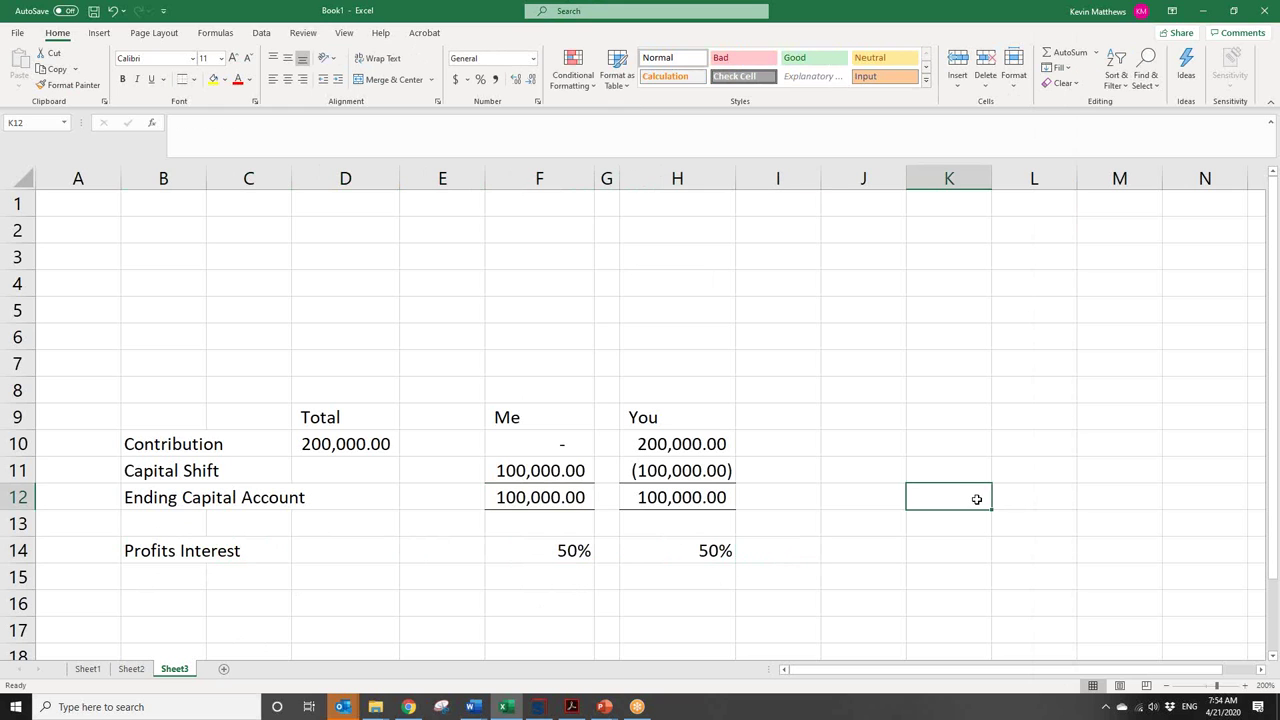
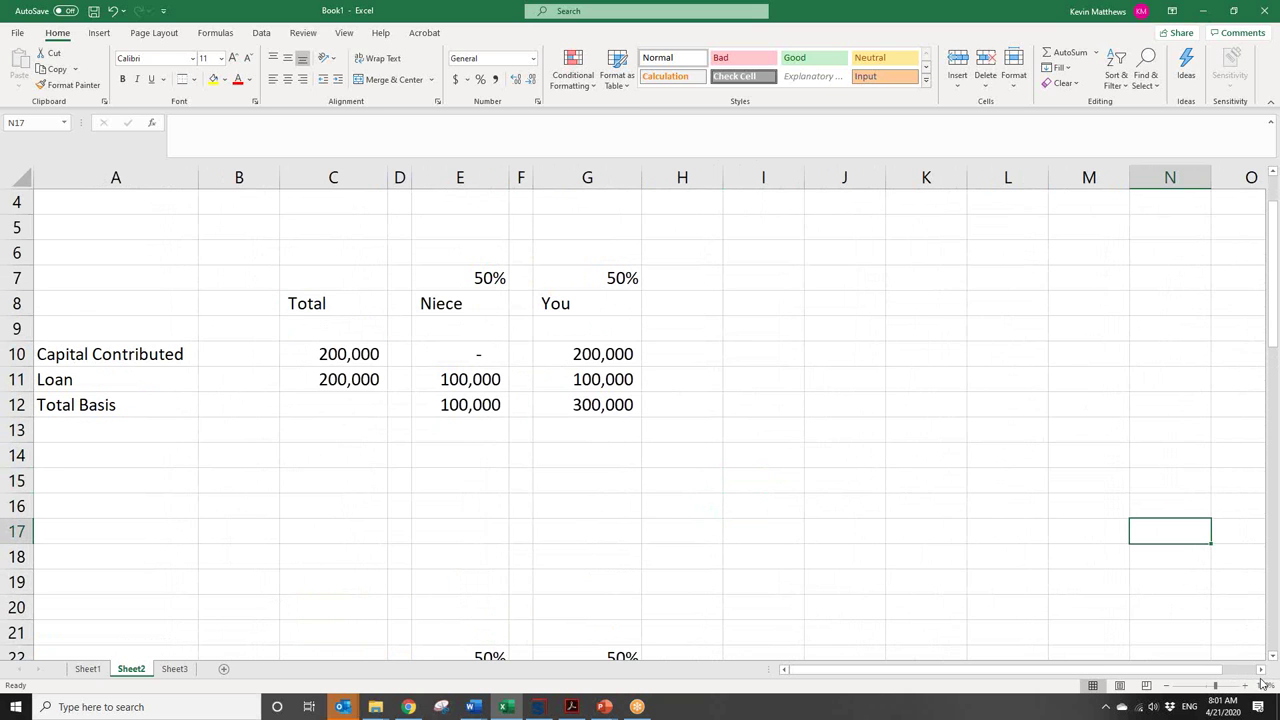
- Examine the 50% shares, capital contributed and loan allocation for Niece and You on Sheet2 at 200% zoom
click(1245, 686)
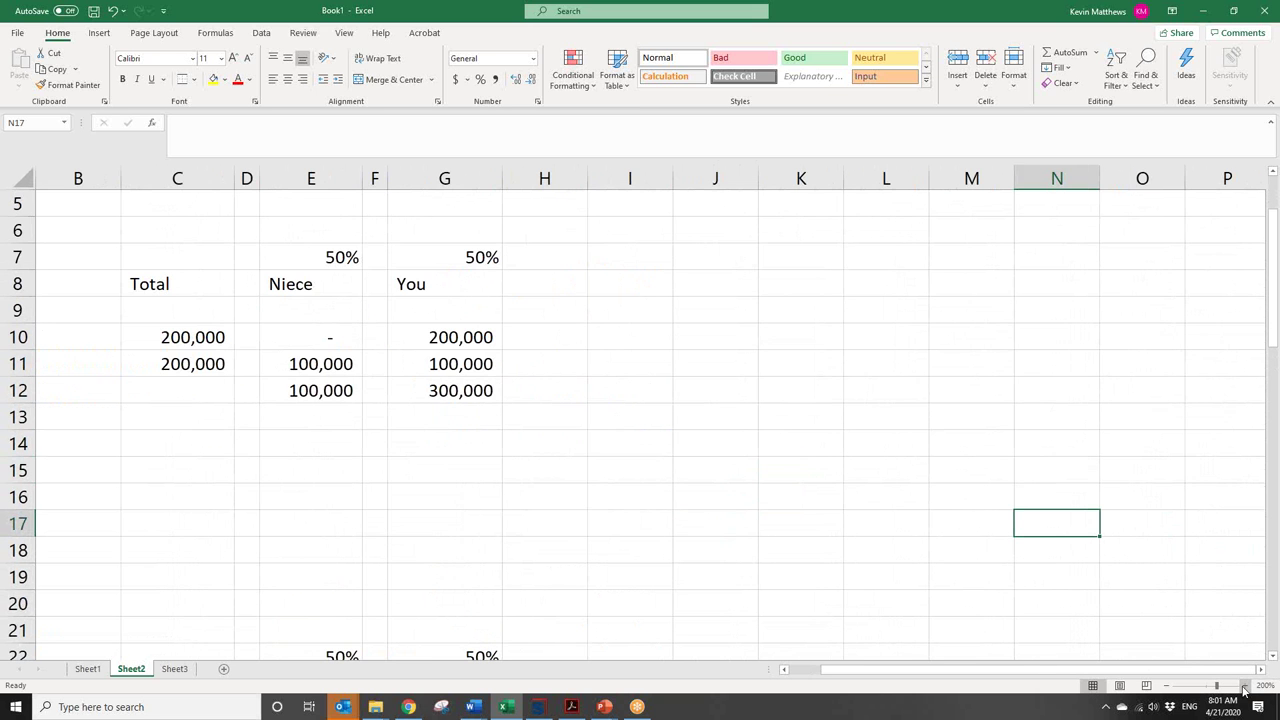
drag(1060, 676, 970, 686)
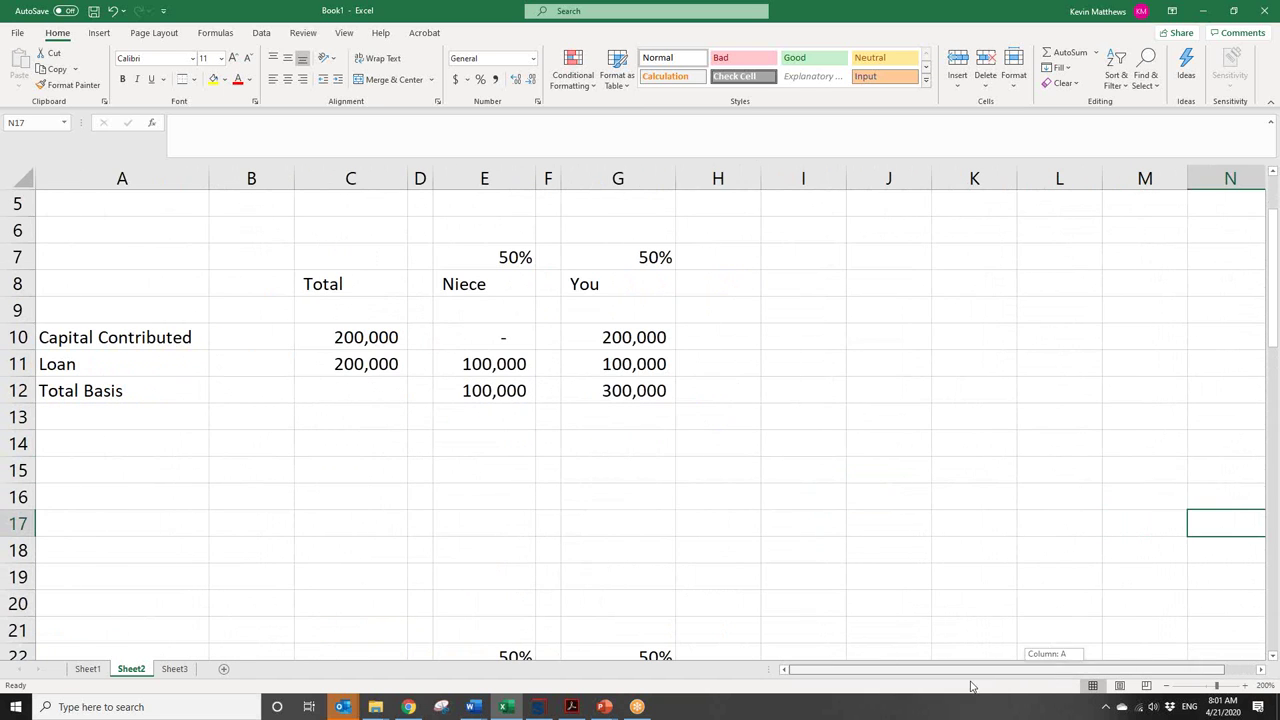
click(750, 506)
click(396, 372)
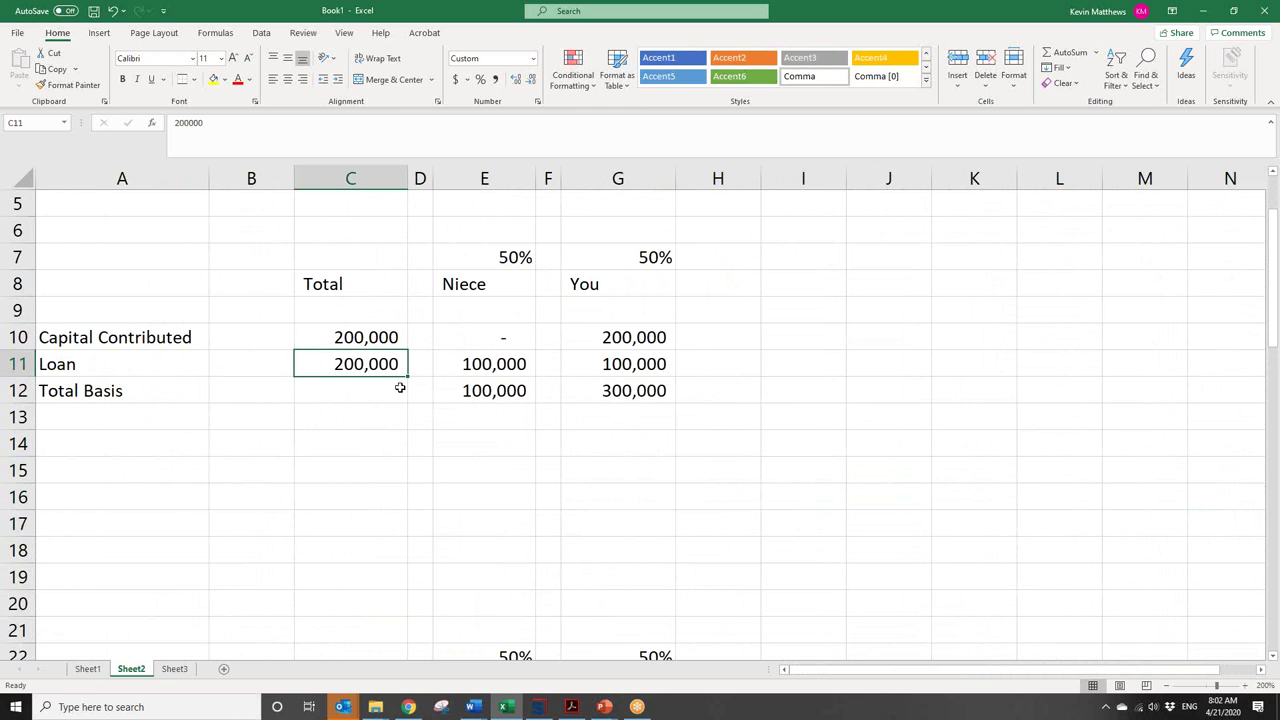
click(638, 343)
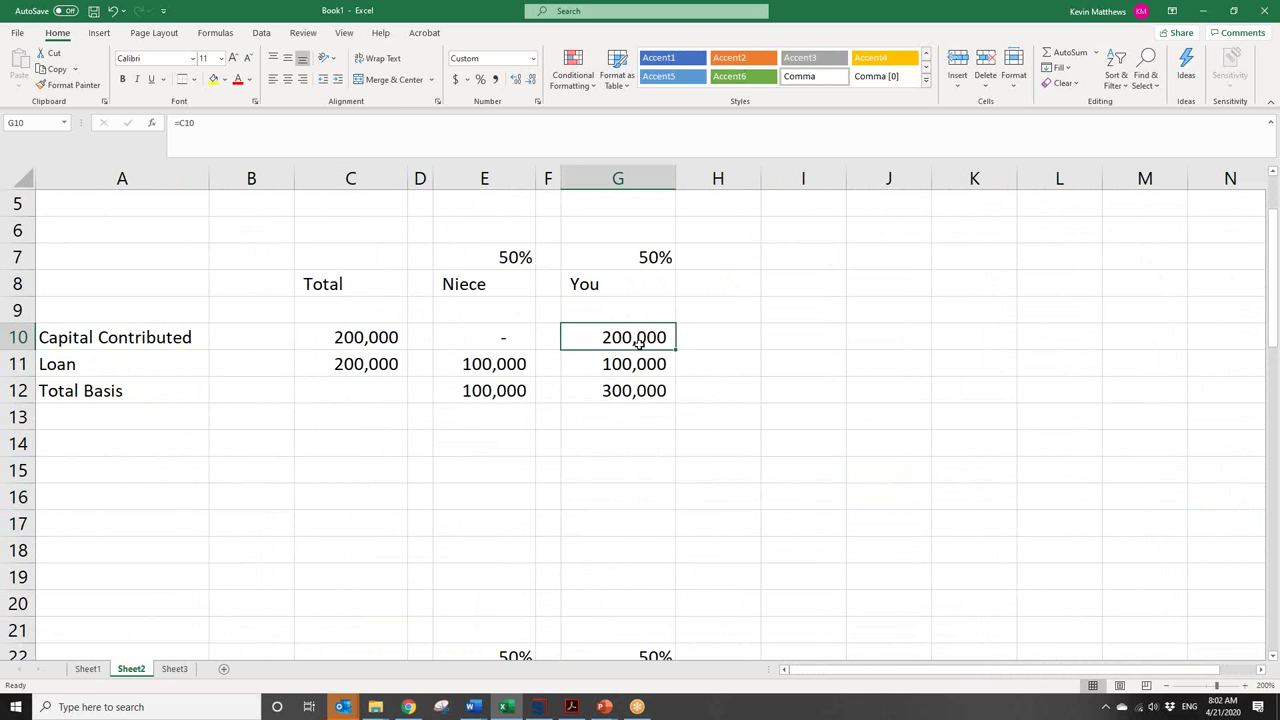
click(506, 257)
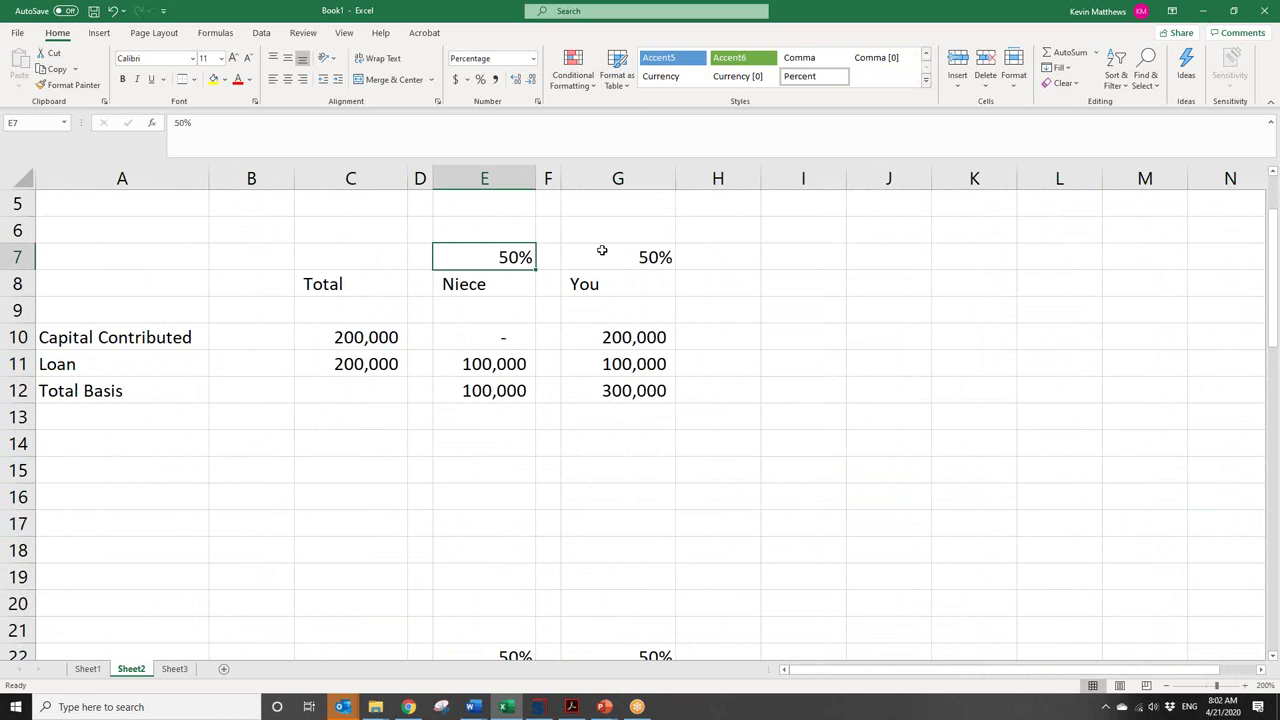
click(636, 252)
click(514, 257)
drag(658, 257, 503, 250)
click(768, 362)
click(660, 339)
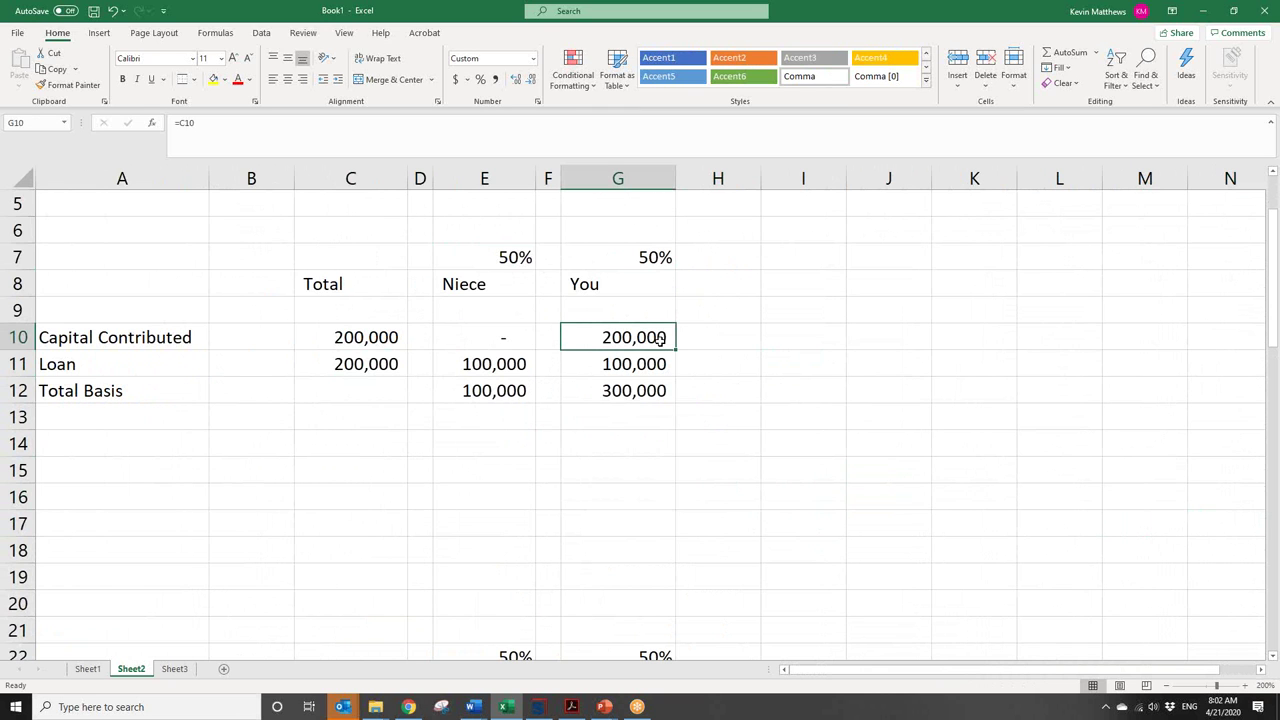
click(506, 343)
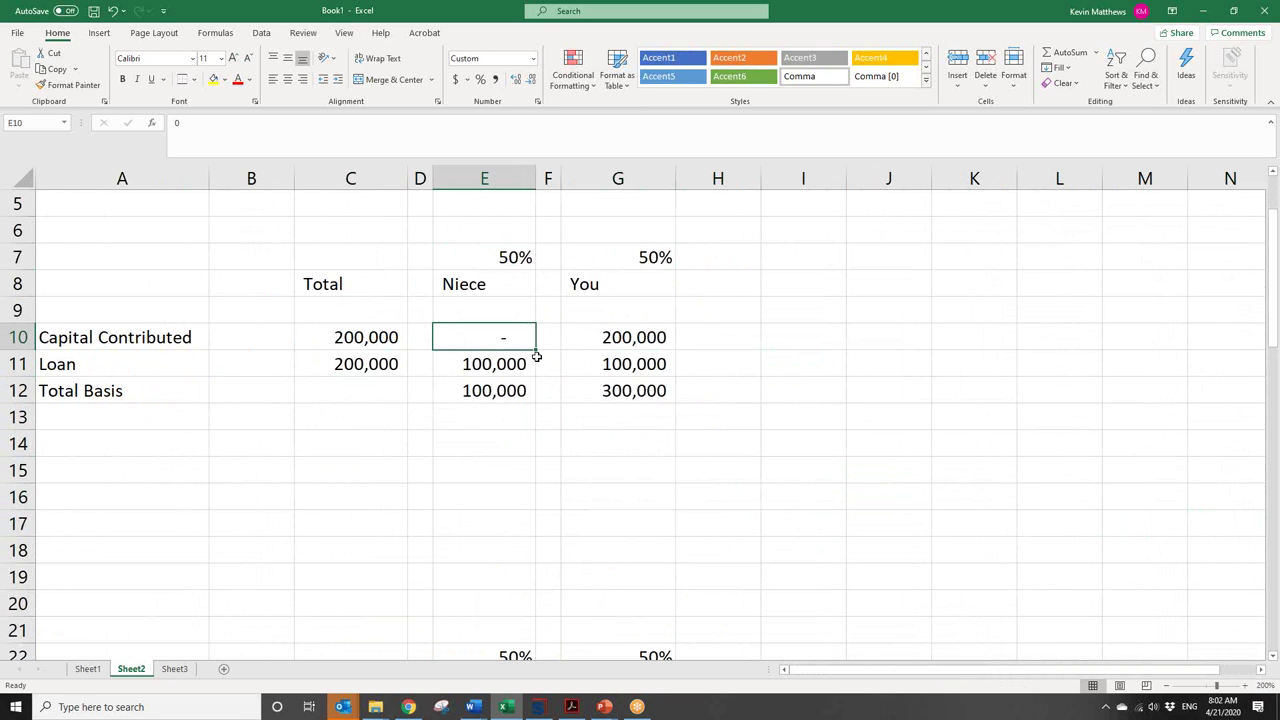
click(364, 368)
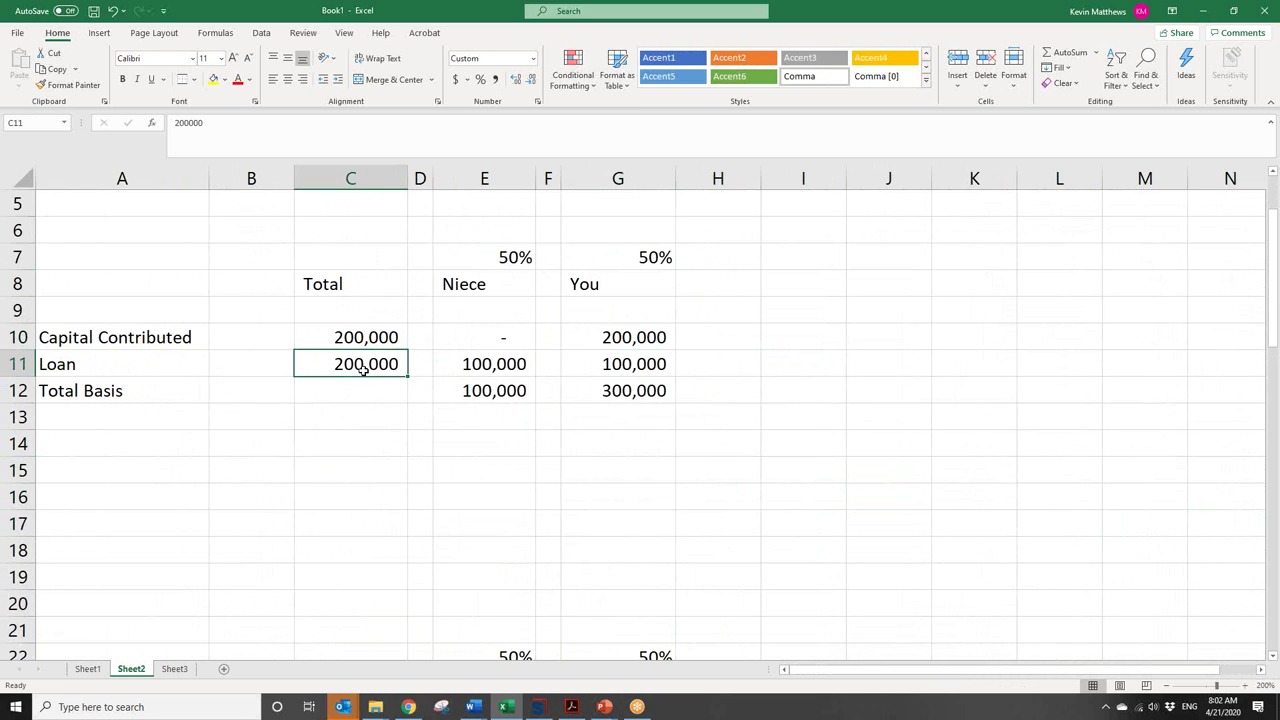
click(500, 365)
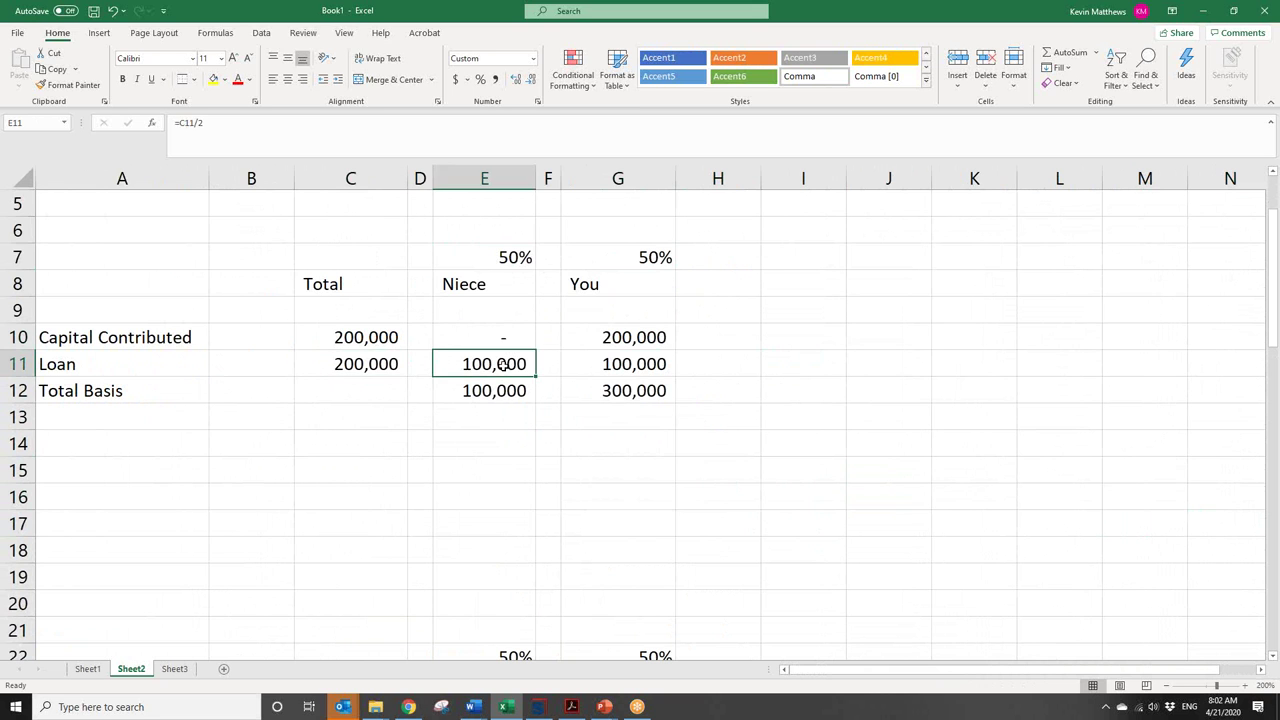
click(618, 364)
click(740, 355)
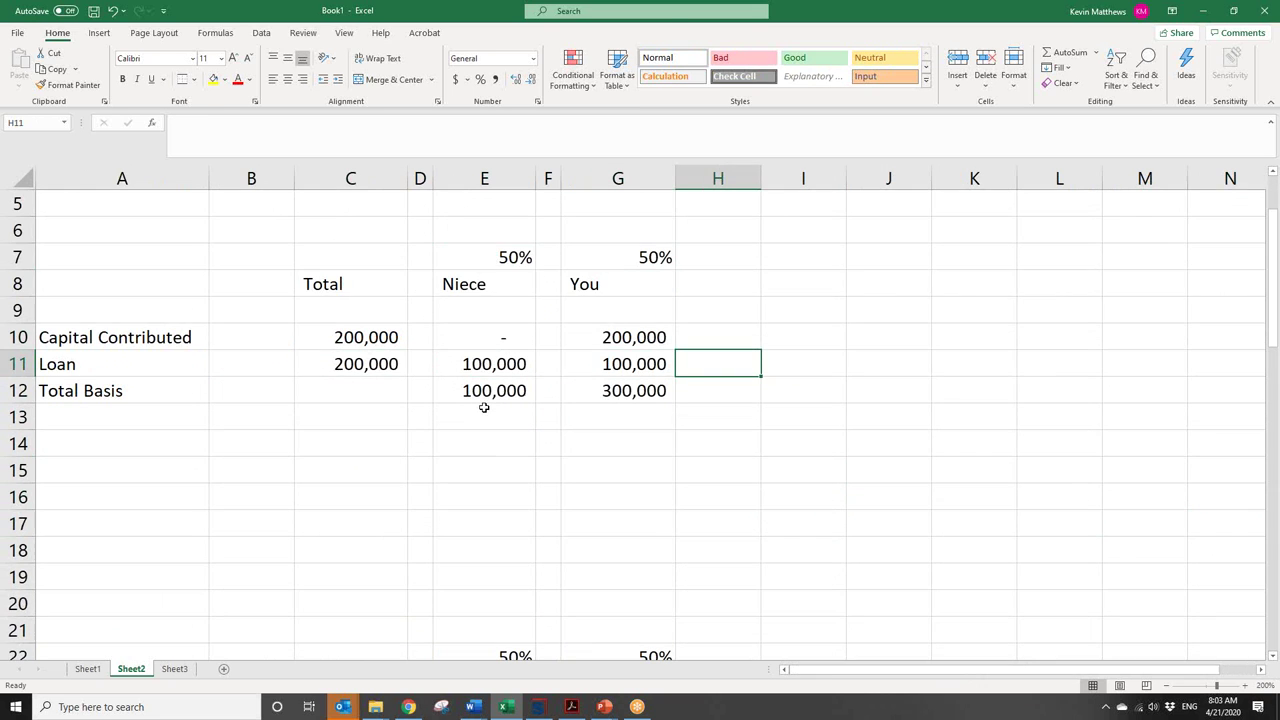
- Change the row label in A12 to "Total Basis, Beginning"
double_click(142, 392)
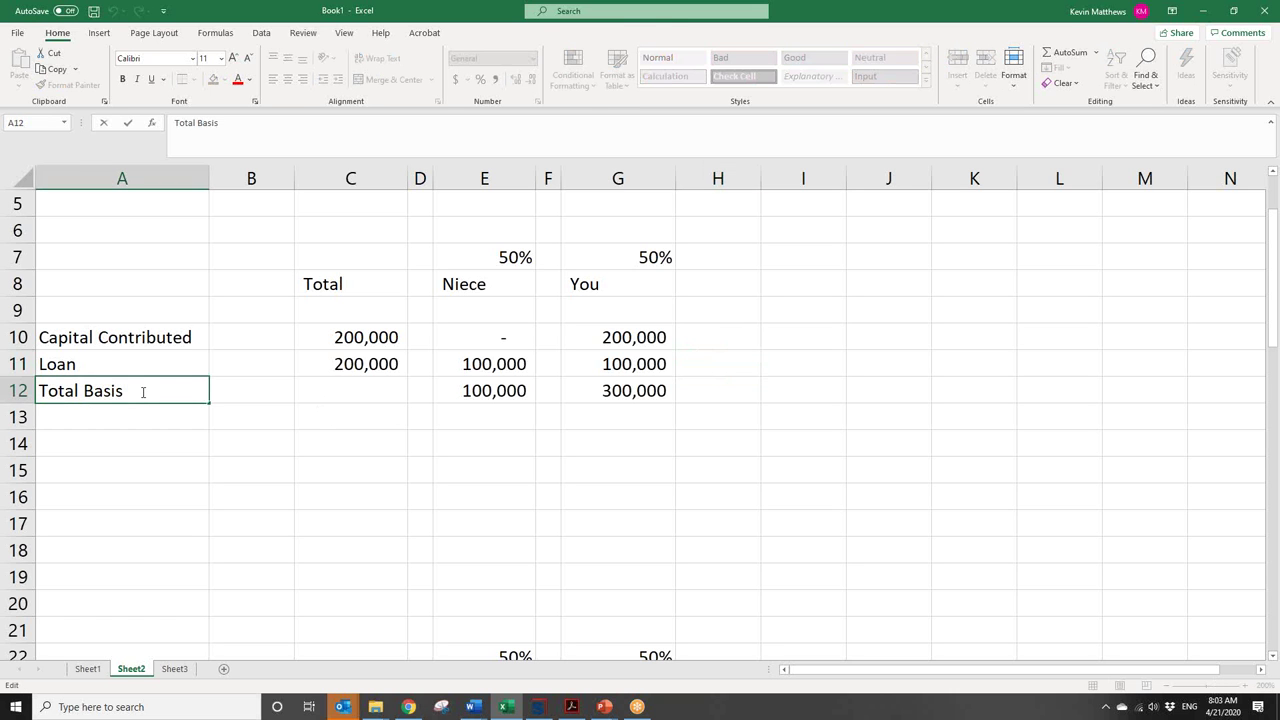
text(, Beginning)
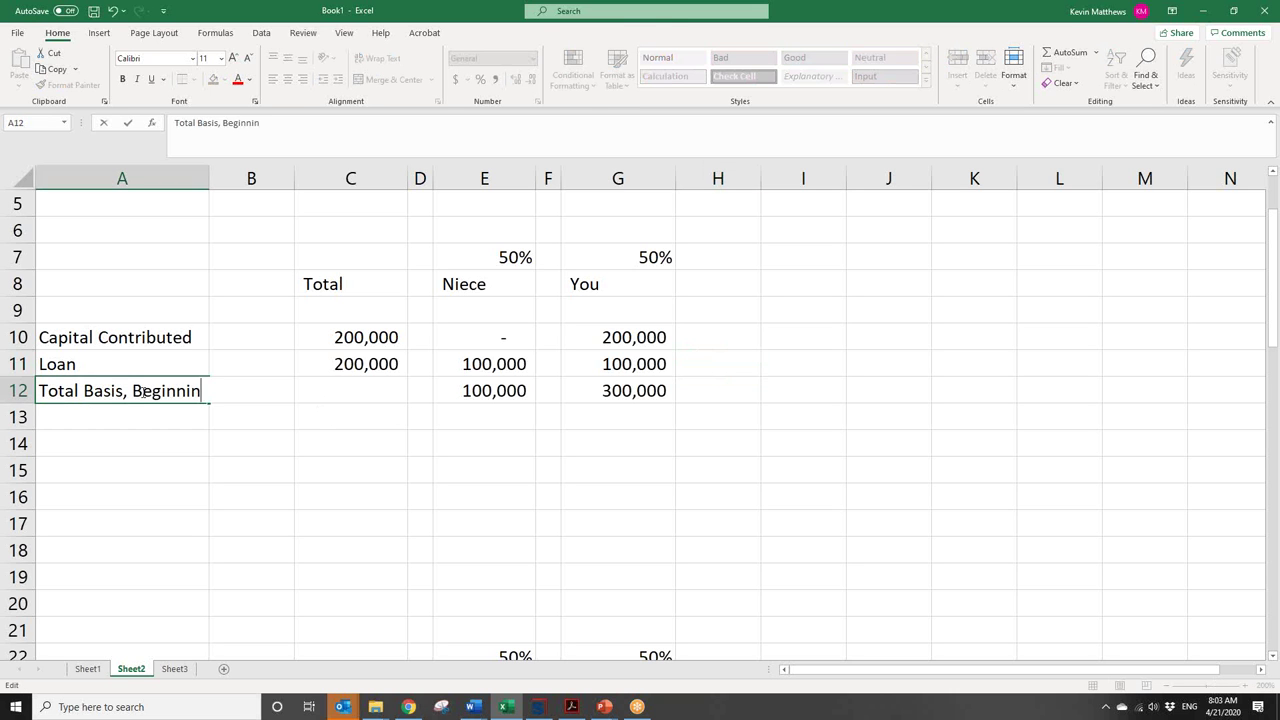
key(Return)
- Apply a top and bottom border to the beginning total basis amounts in E12 and G12
click(503, 390)
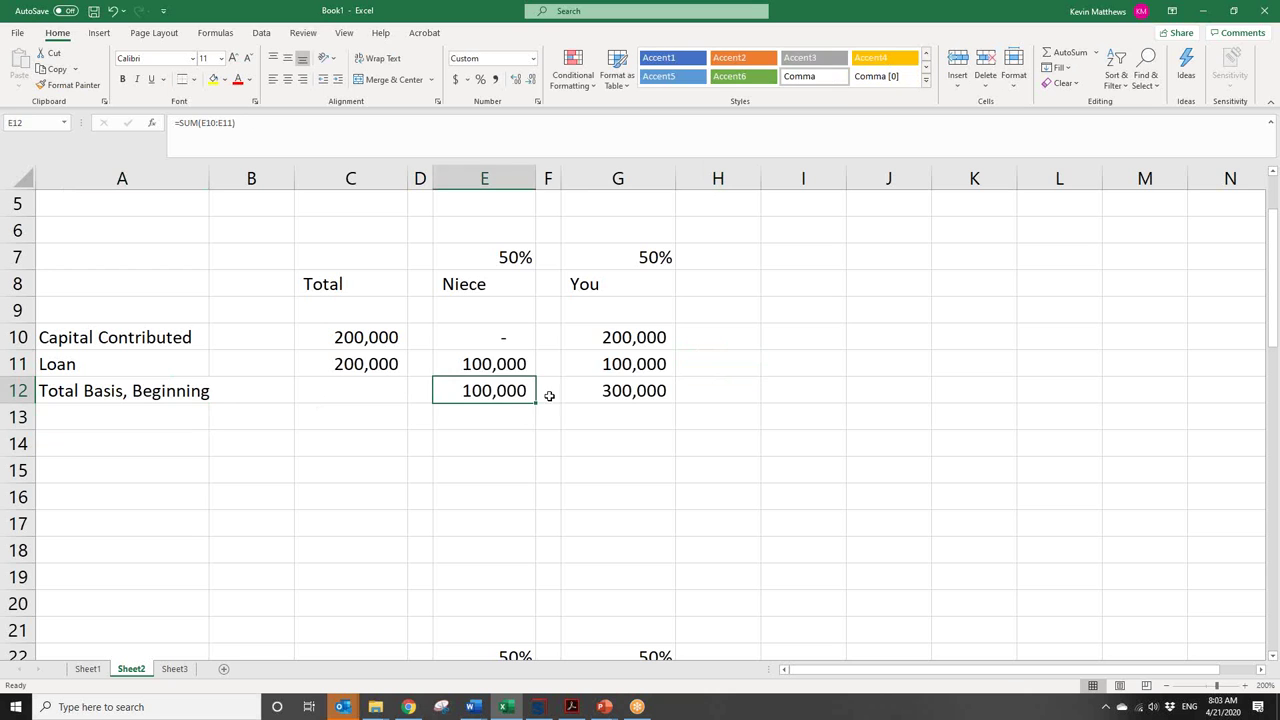
drag(582, 392, 516, 397)
click(622, 396)
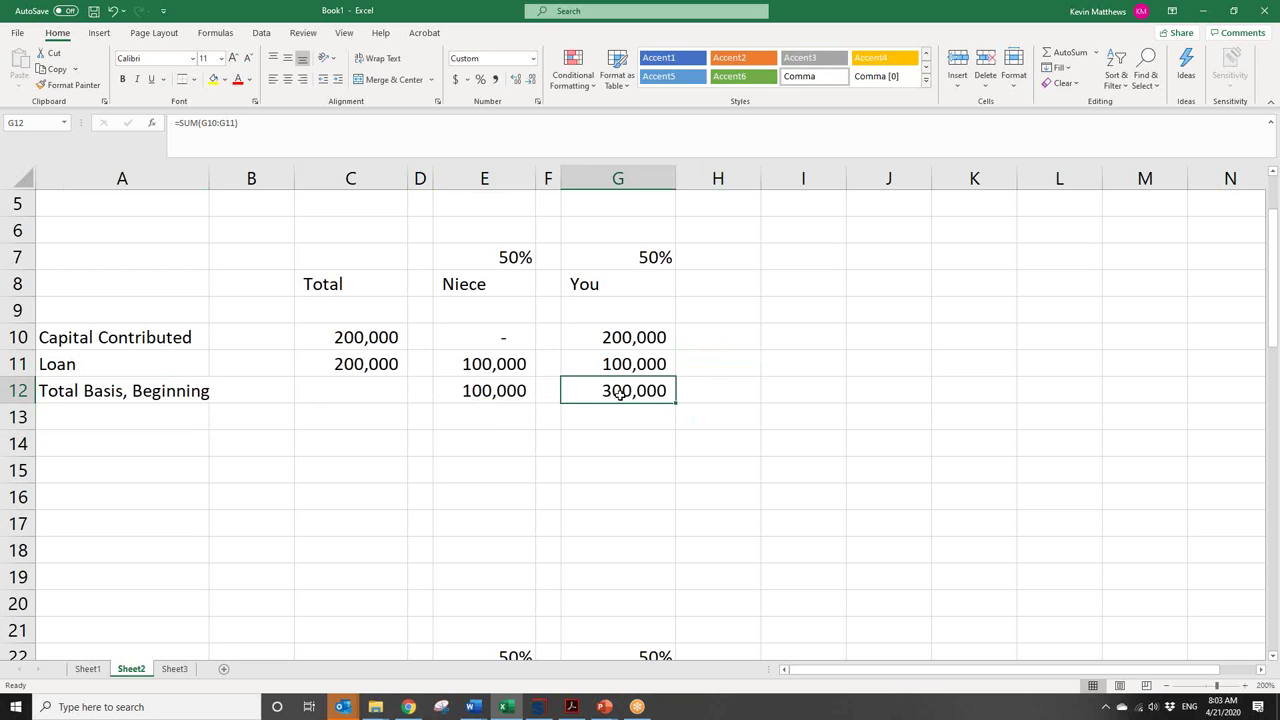
click(519, 390)
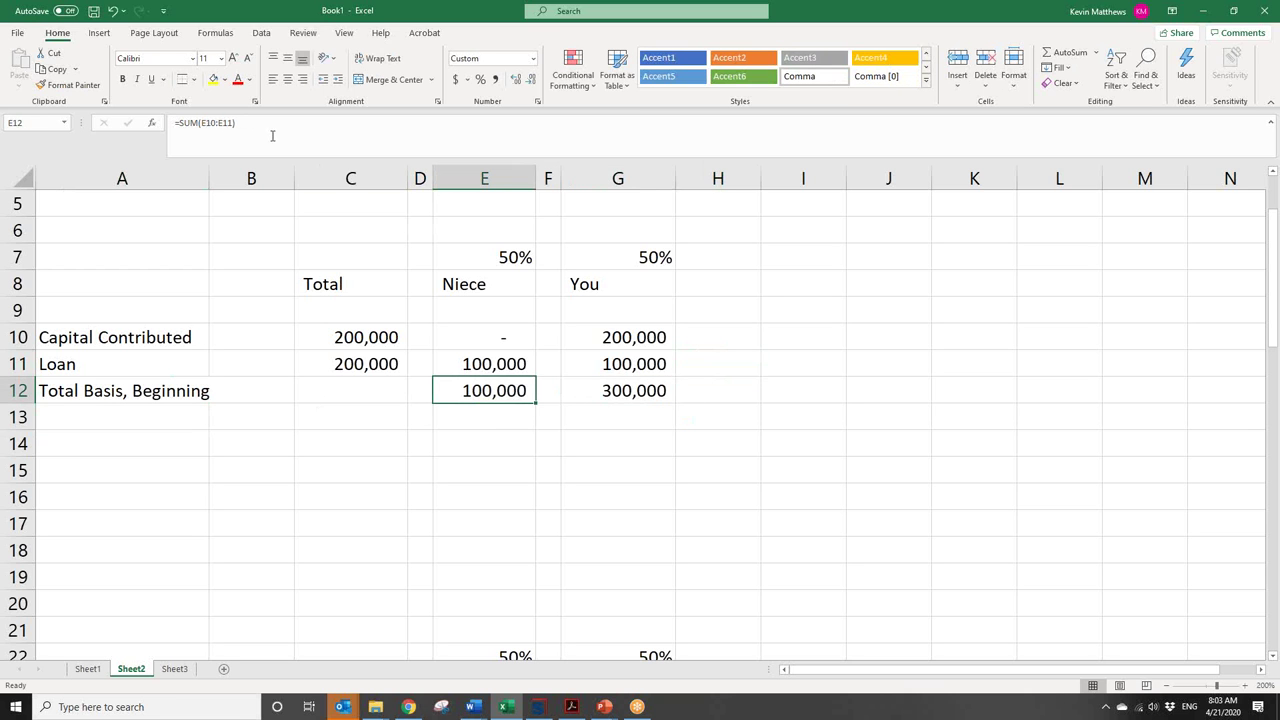
ctrl+click(622, 390)
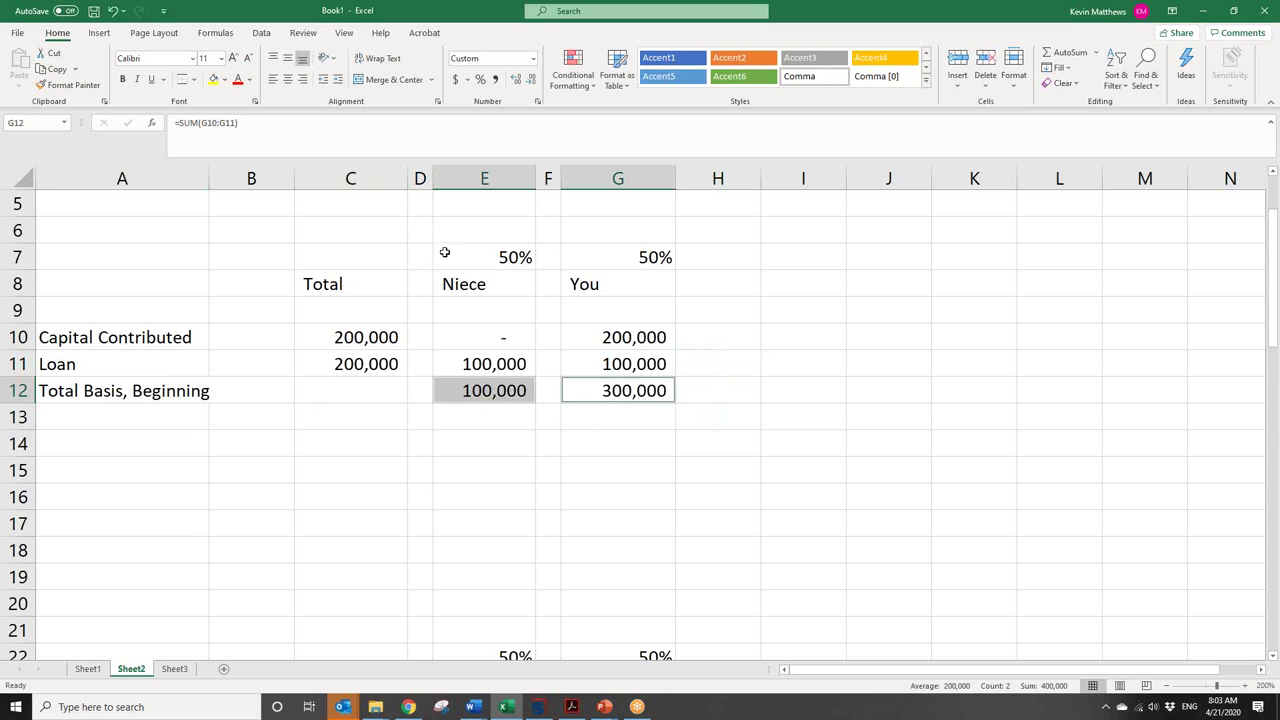
click(182, 80)
click(502, 516)
click(862, 416)
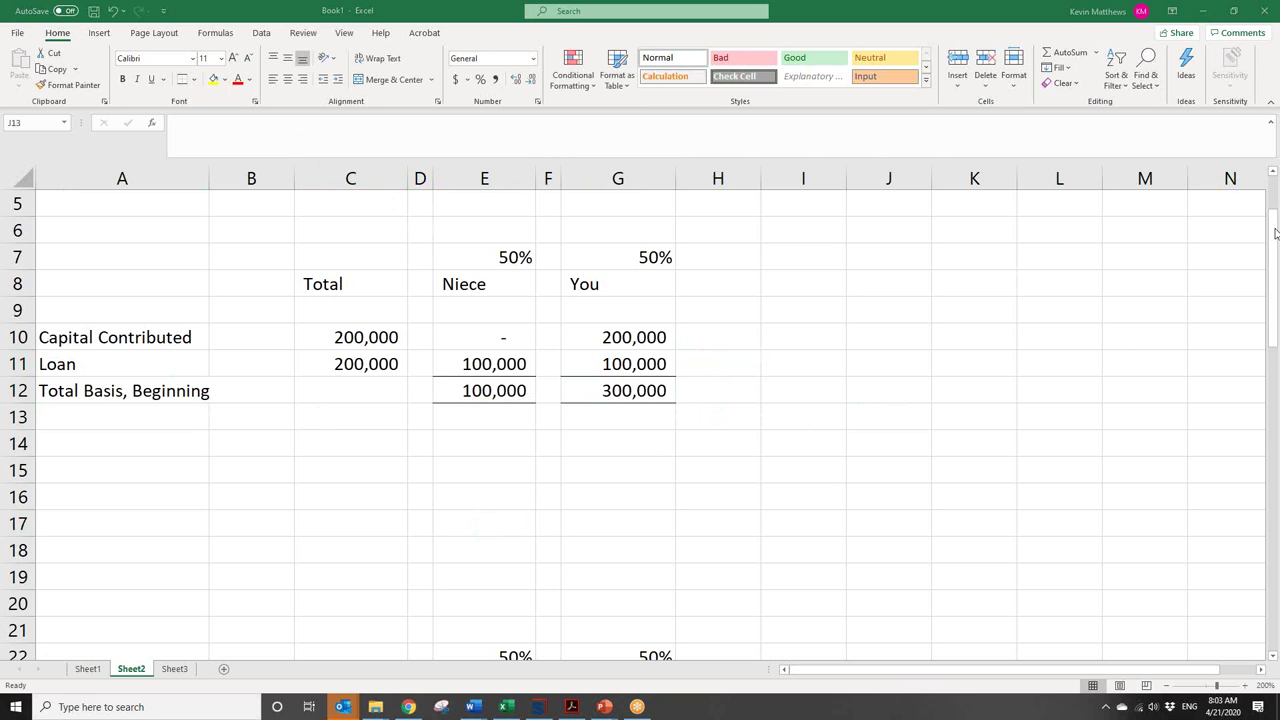
- Examine the capital contributed by You and the Year 1 salary, revenue and expenses allocation starting at row 22
drag(1272, 233, 1273, 218)
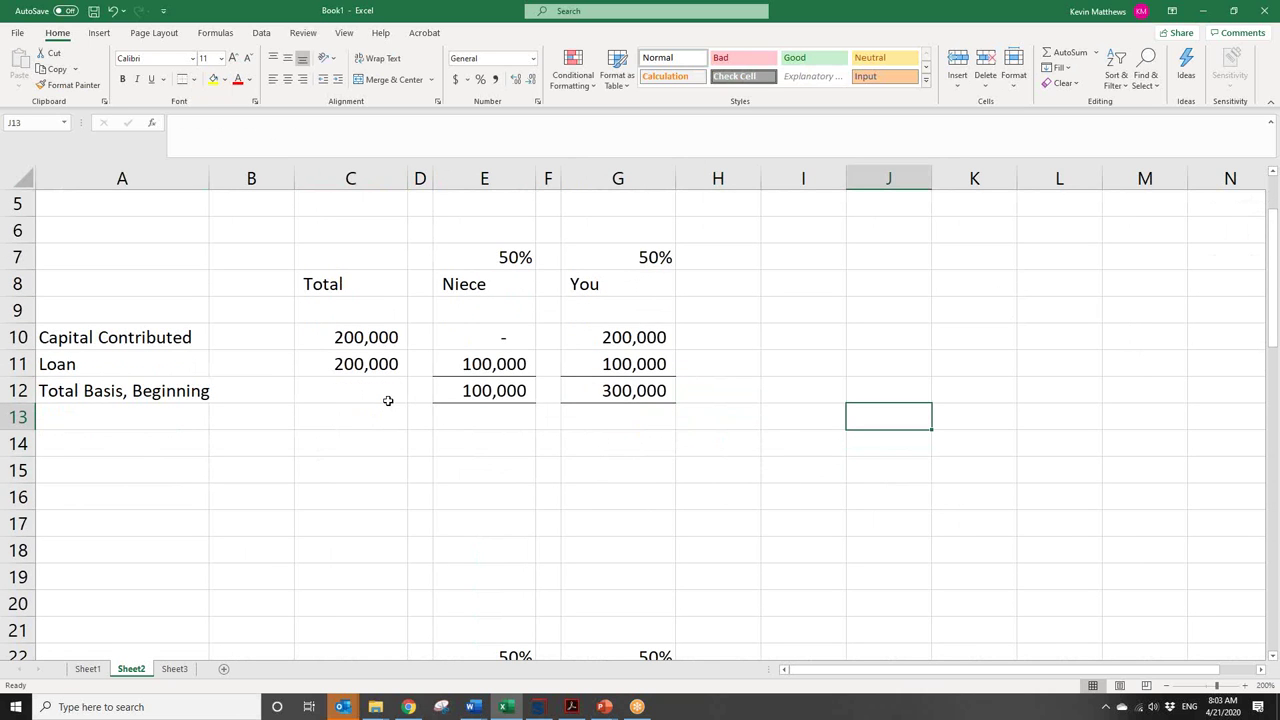
click(633, 335)
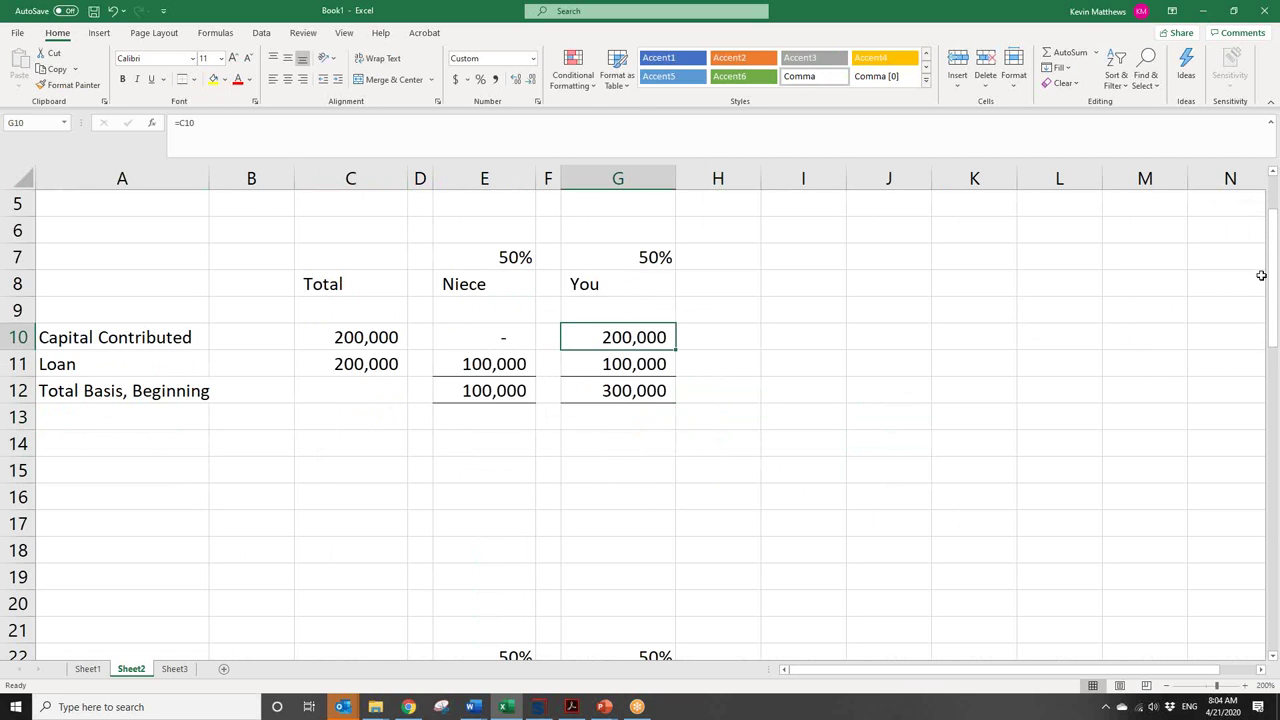
drag(1272, 278, 1276, 242)
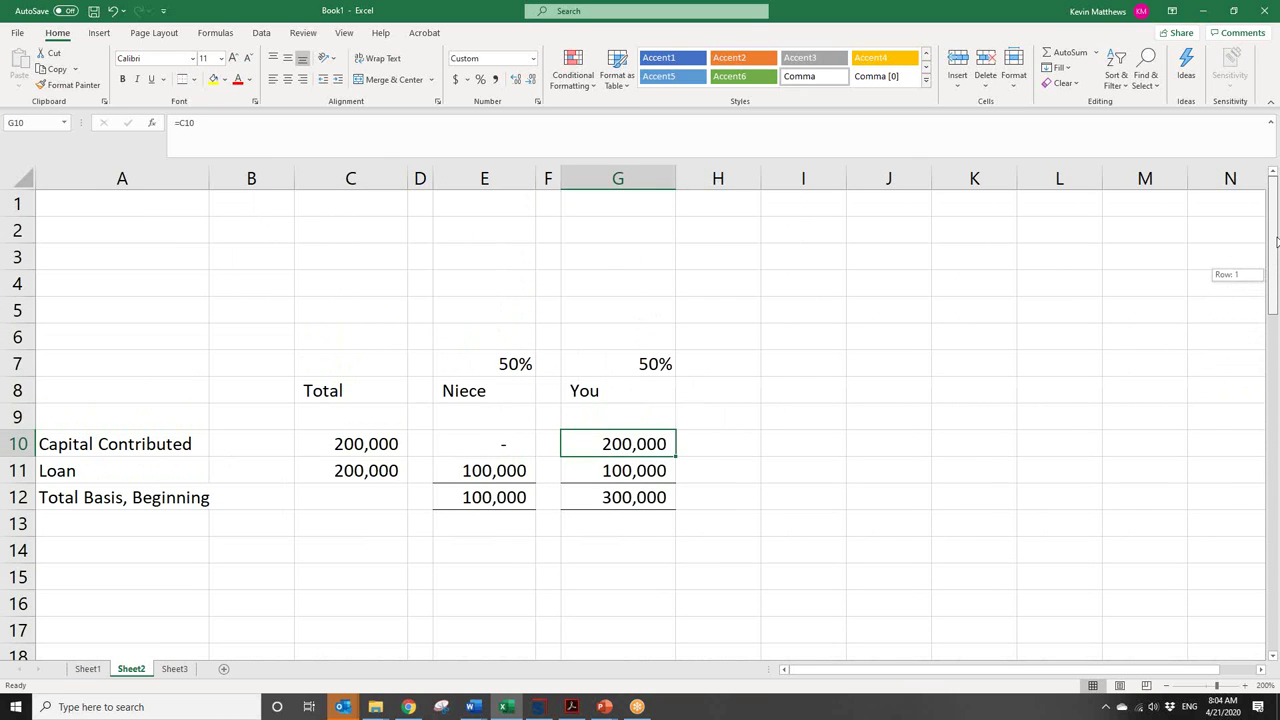
drag(1275, 262, 1275, 420)
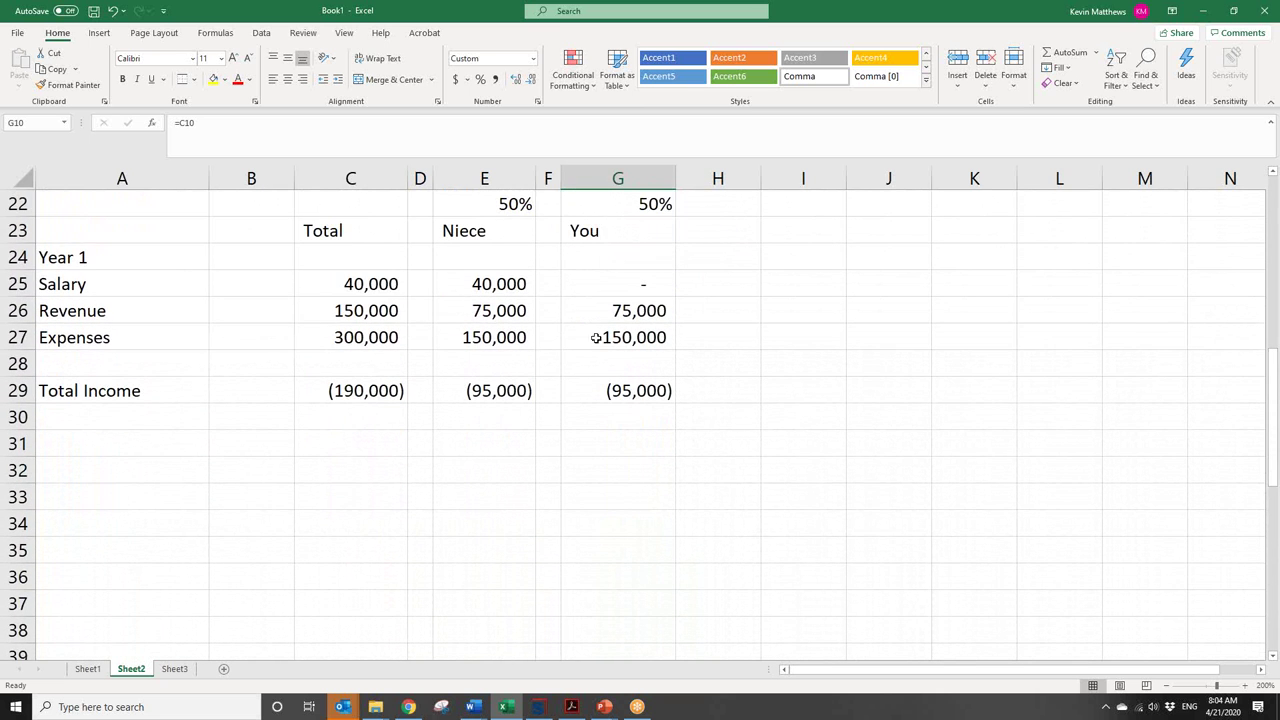
click(555, 275)
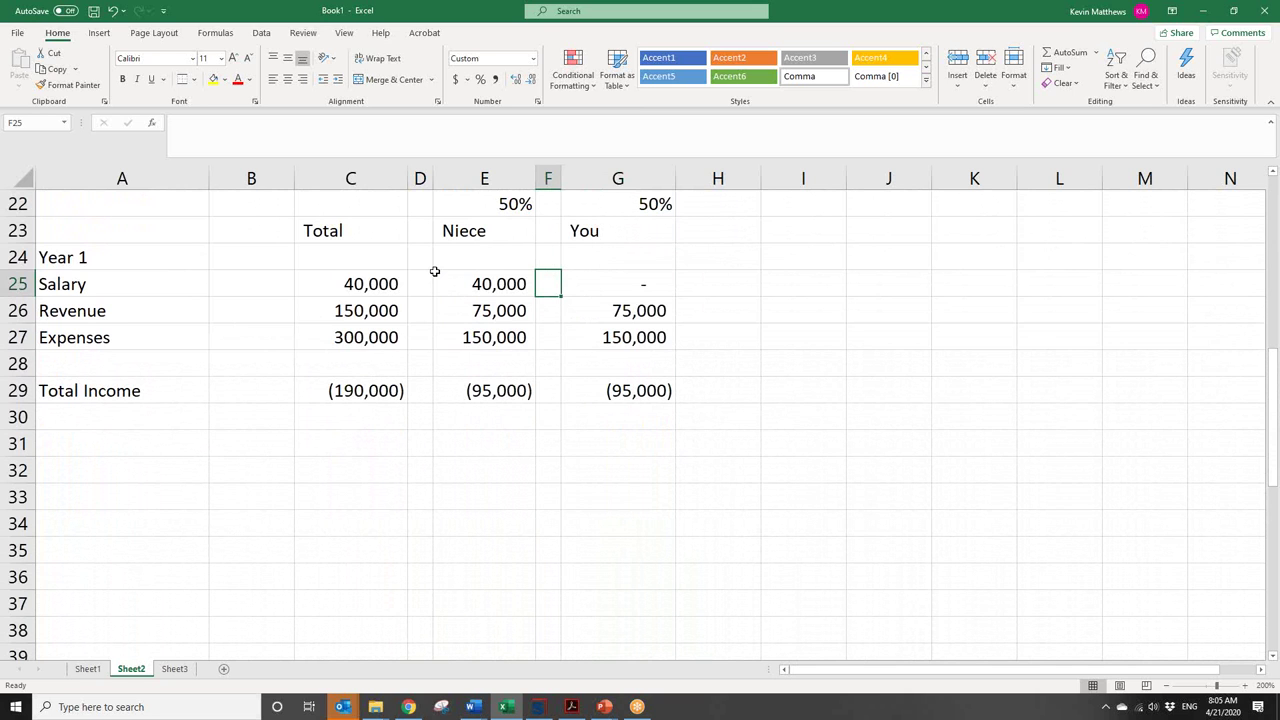
- Label the You column "Passive" in G21 and the Niece column "Active" in E21, above their 50% shares
click(665, 341)
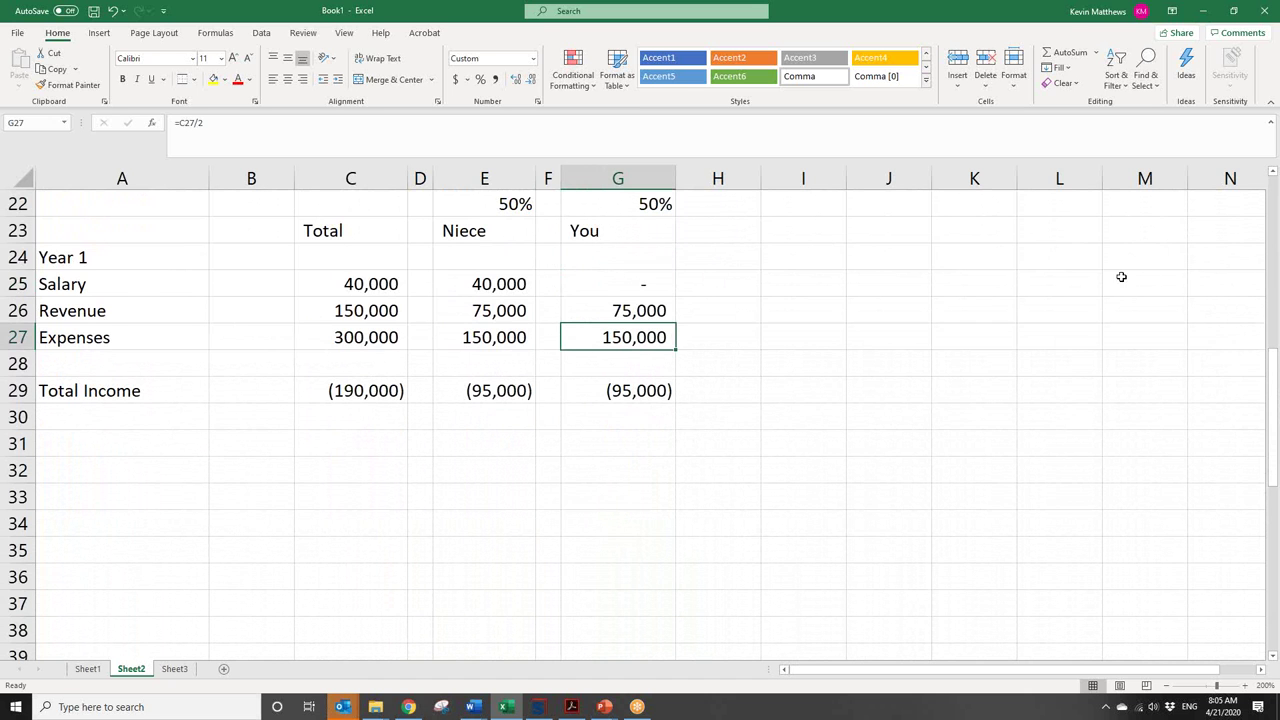
click(1273, 175)
click(1273, 175)
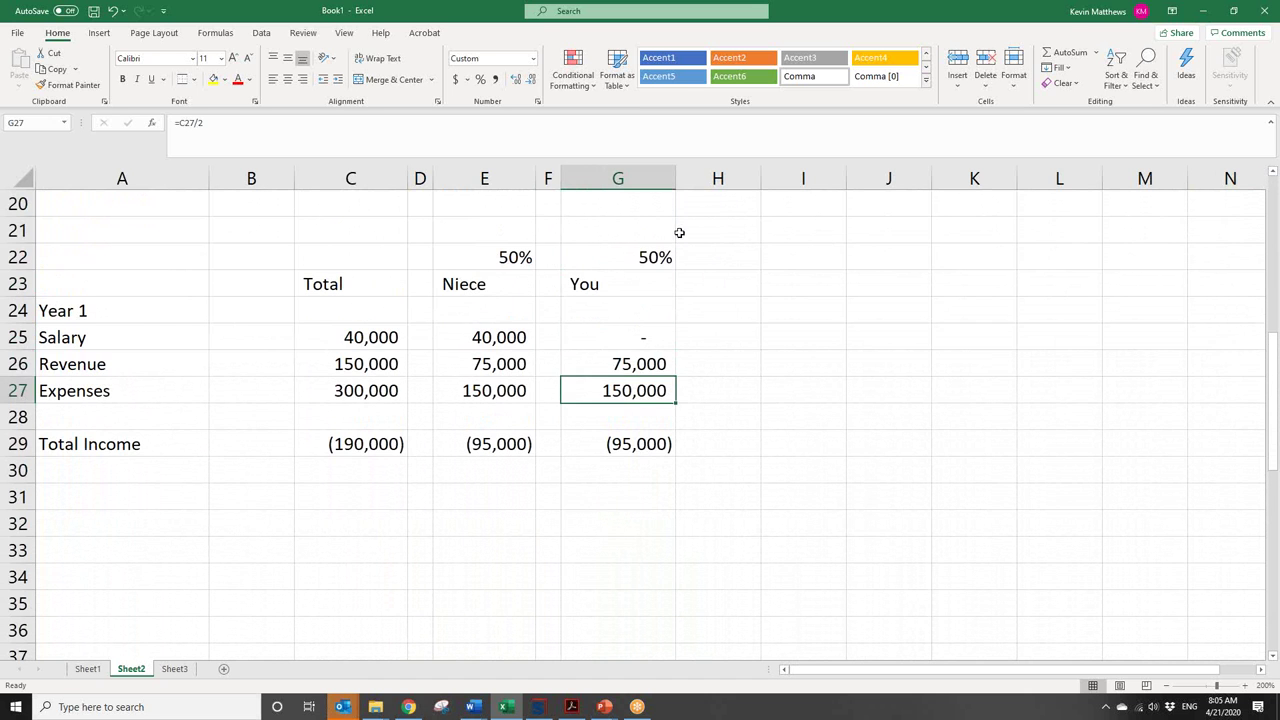
click(590, 226)
text(Passive)
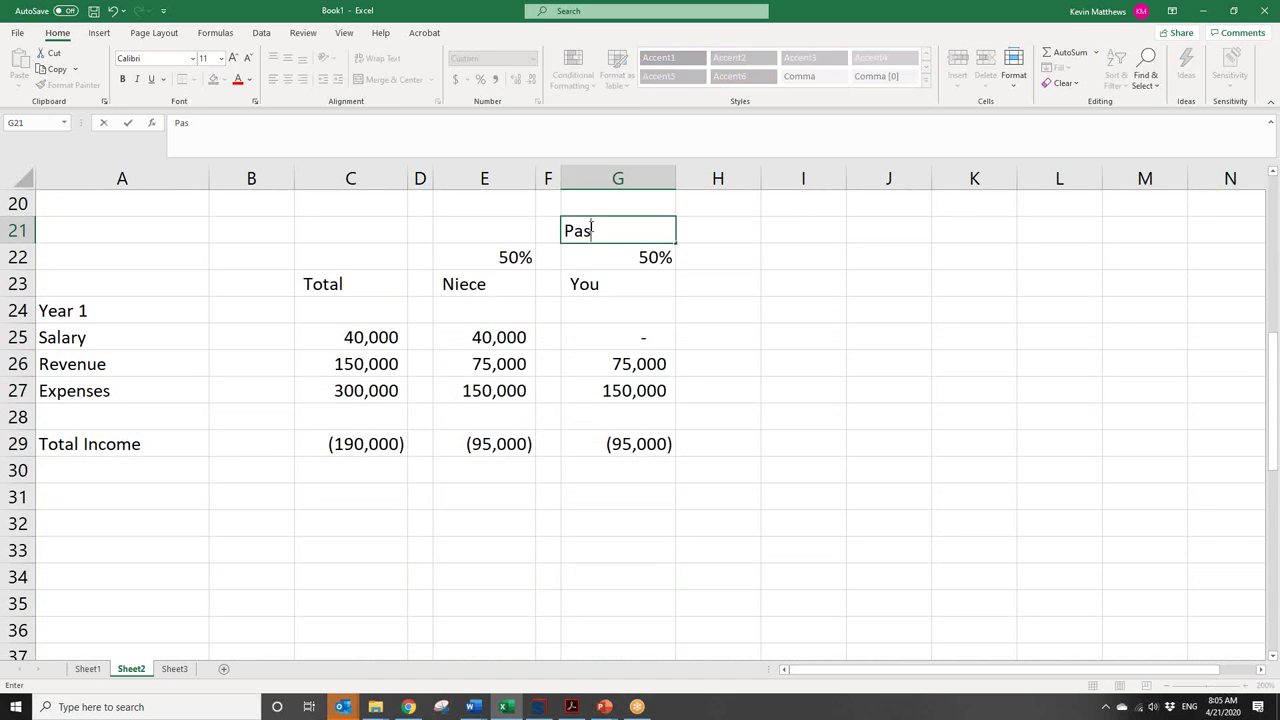
key(Return)
click(472, 224)
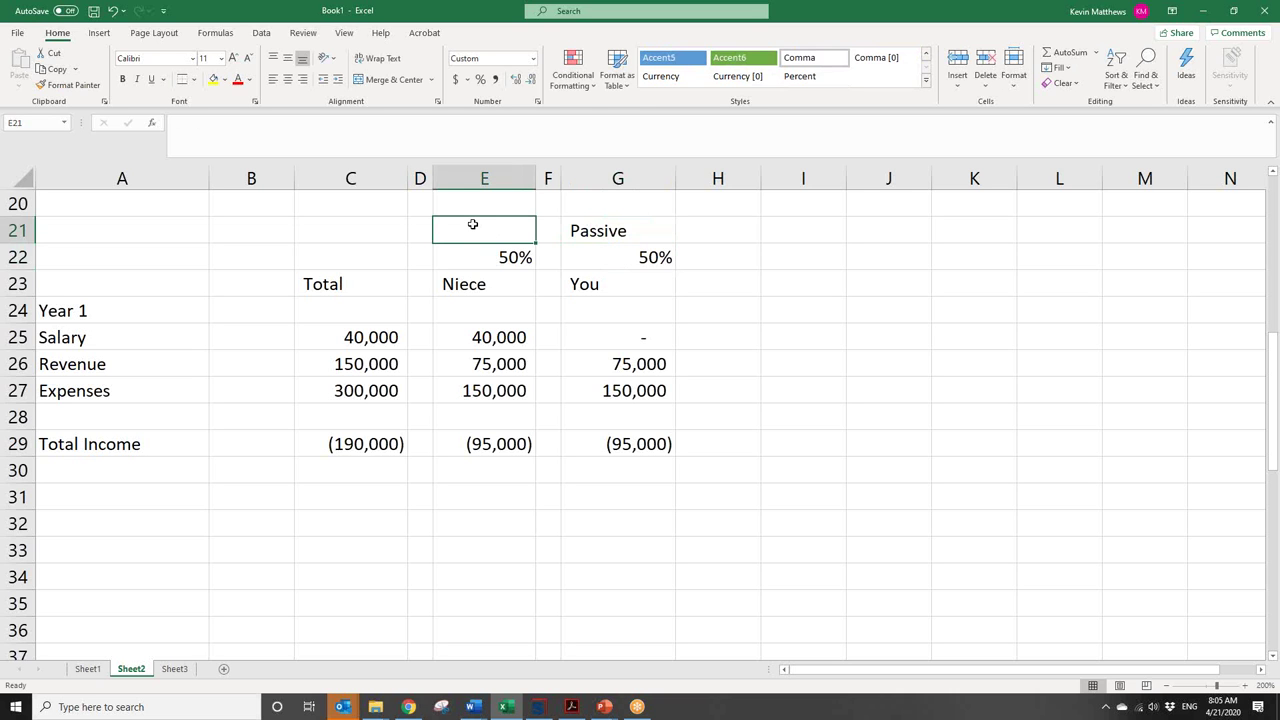
text(Active)
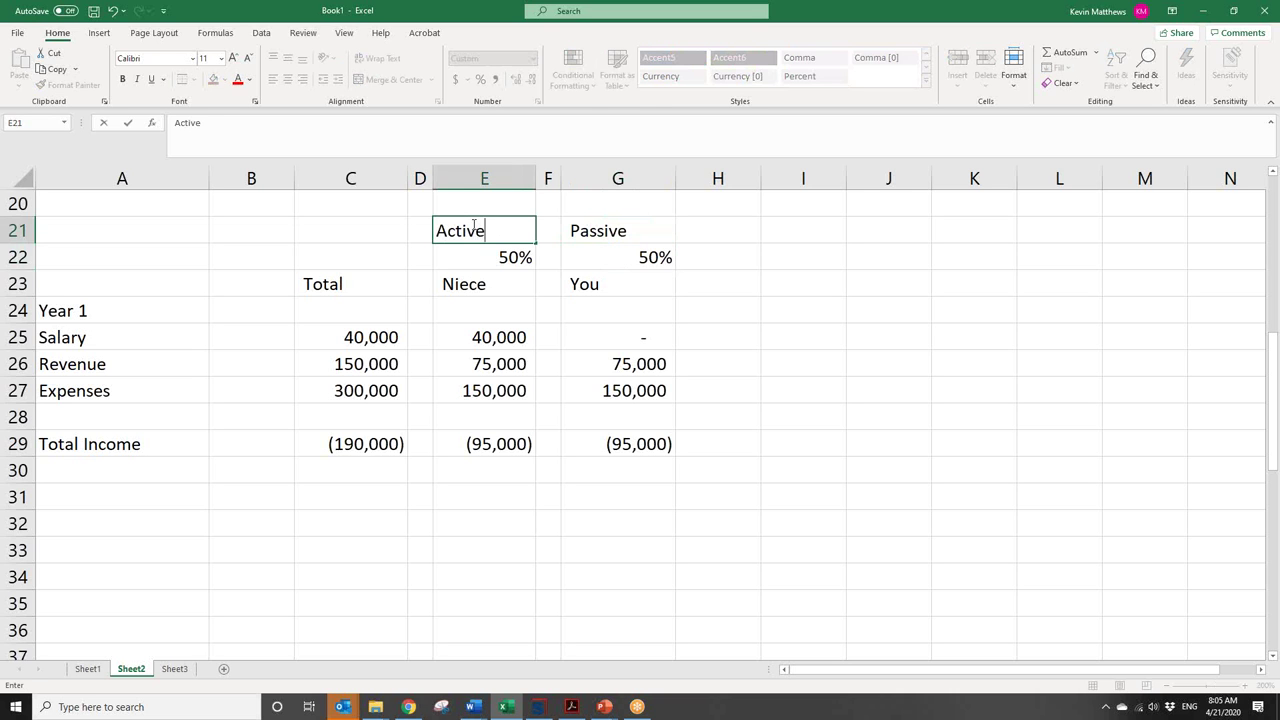
key(Return)
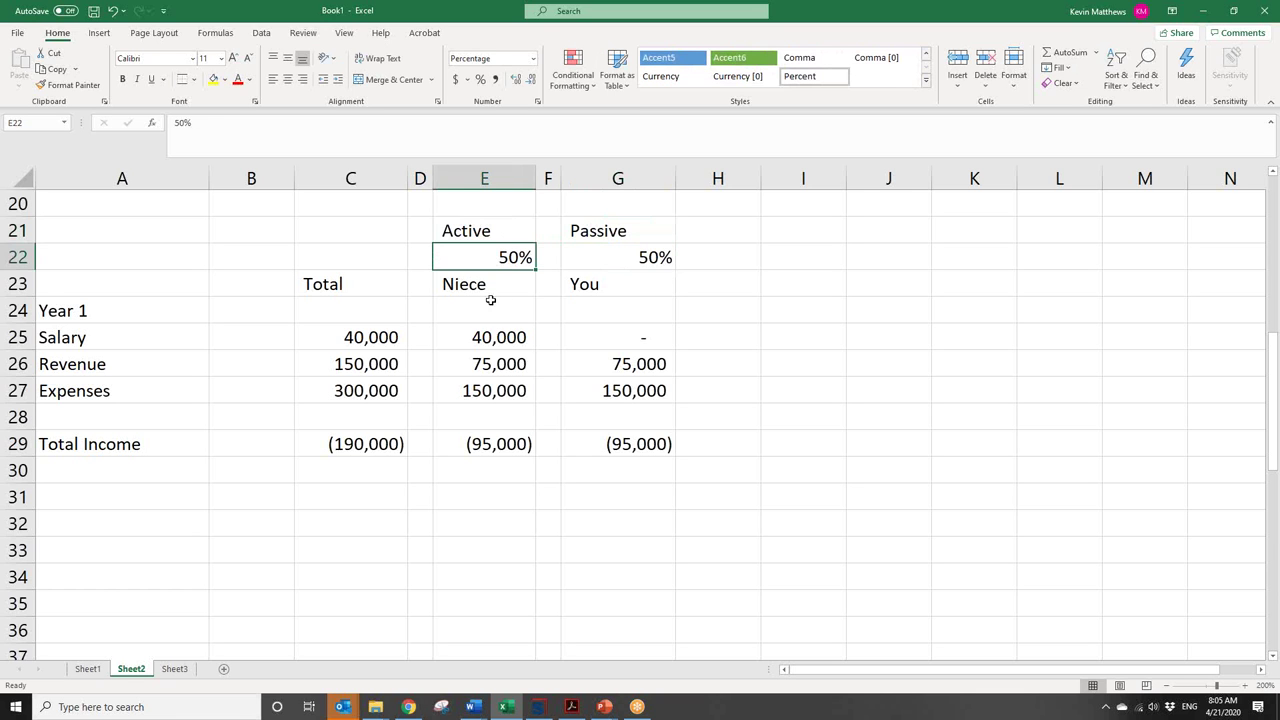
- Examine the Year 1 salary, revenue, expenses and total income, and how the total income is split between Niece and You
click(508, 337)
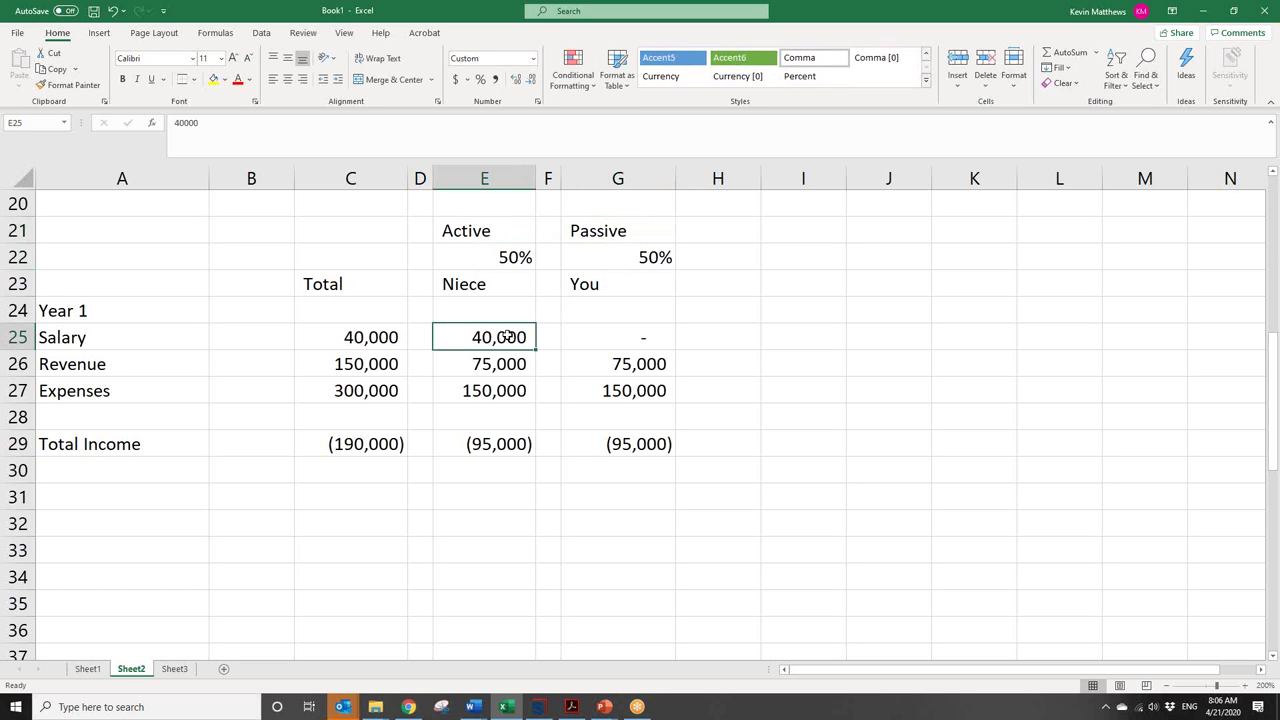
click(494, 444)
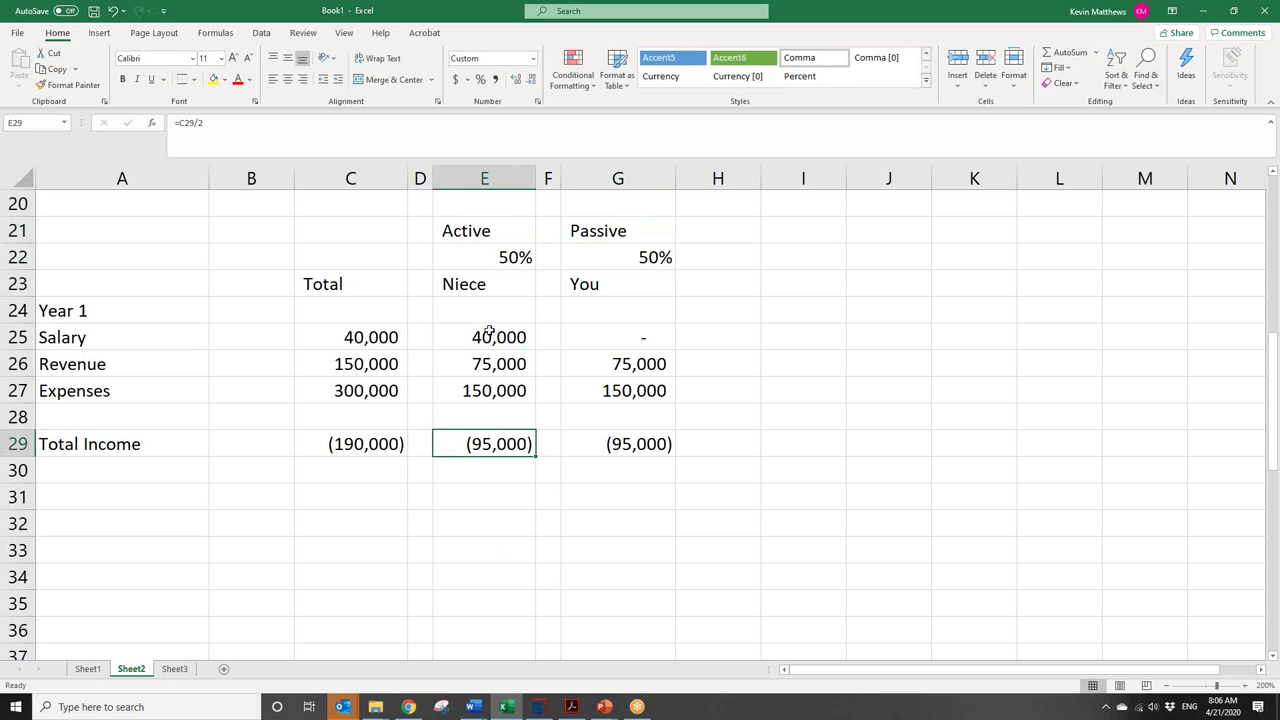
click(488, 361)
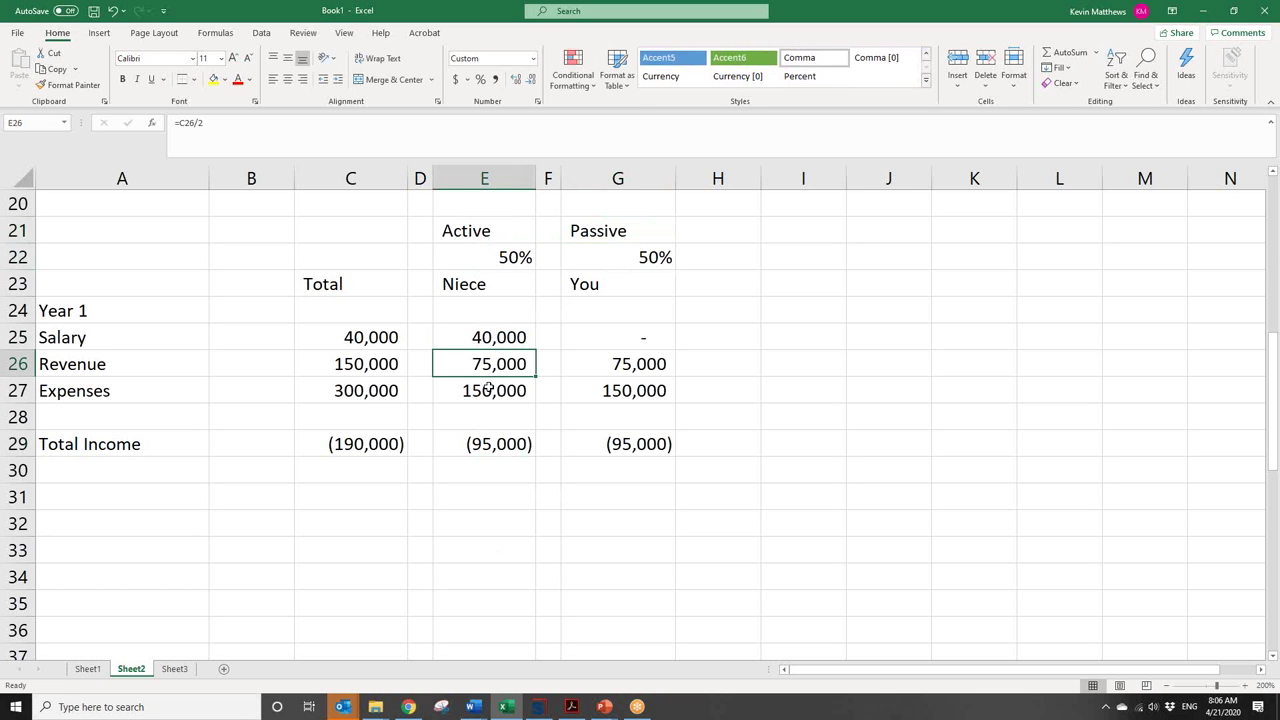
click(366, 356)
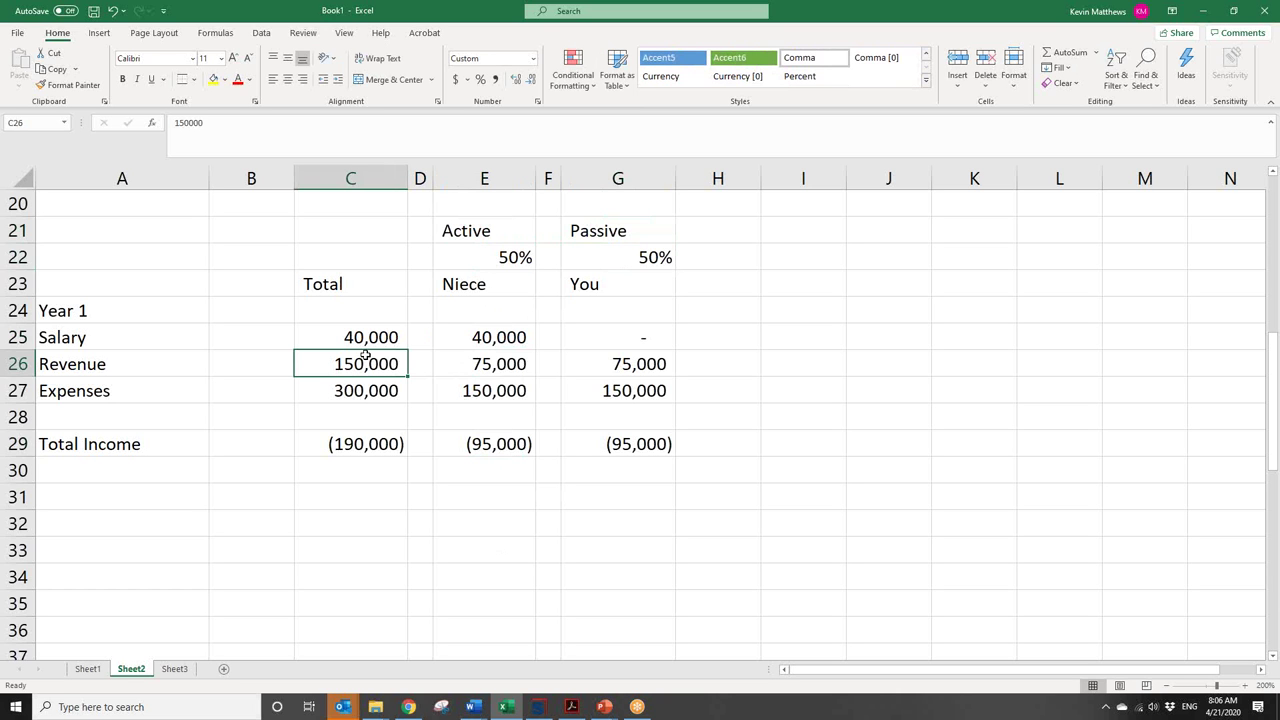
click(368, 384)
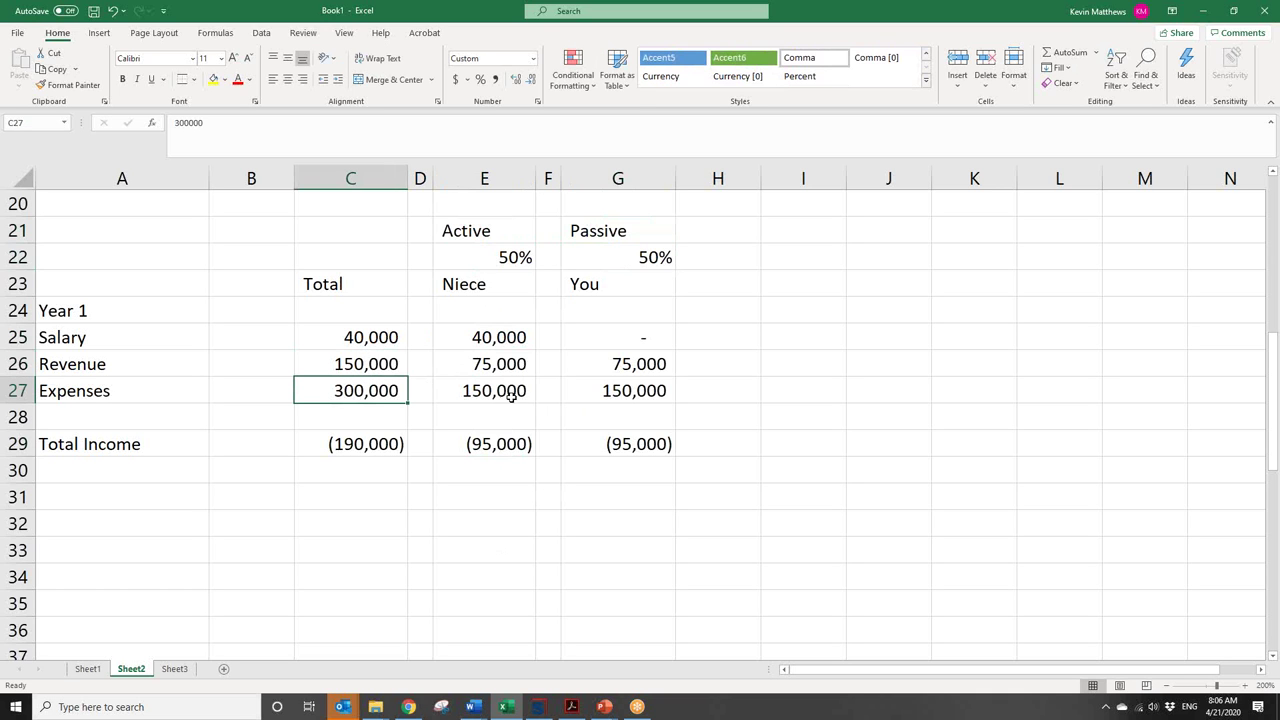
click(385, 444)
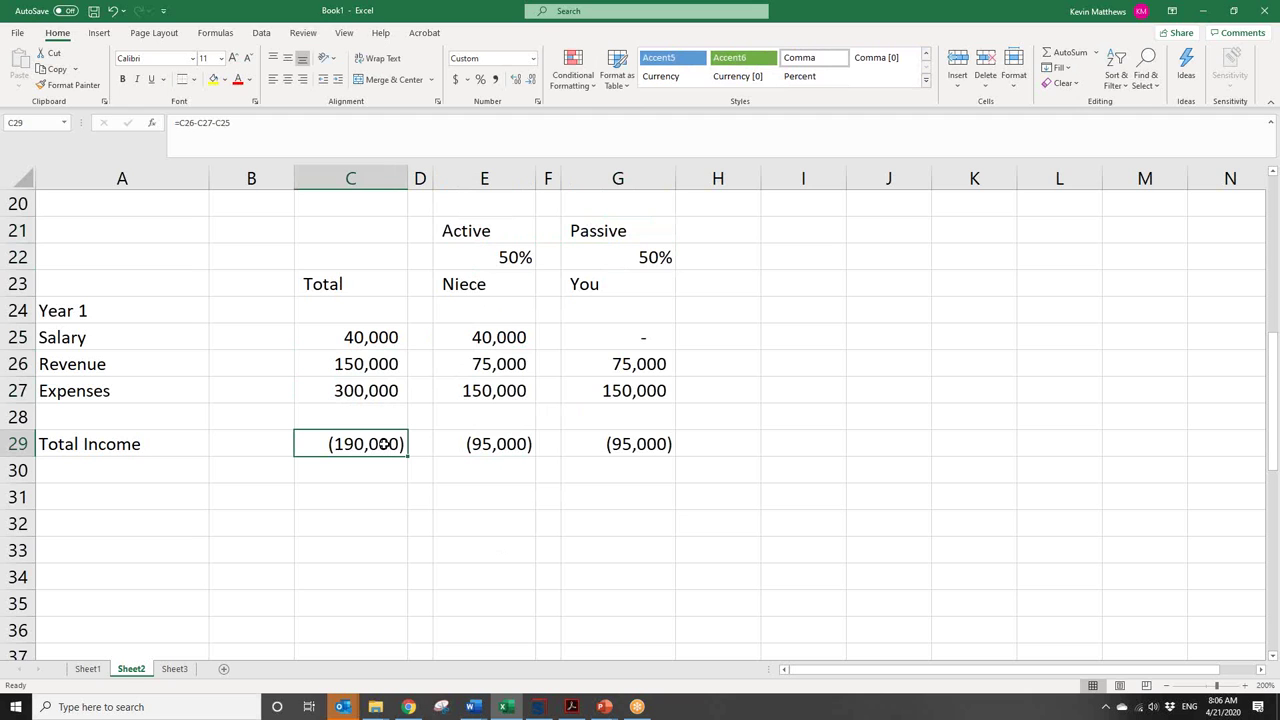
click(360, 340)
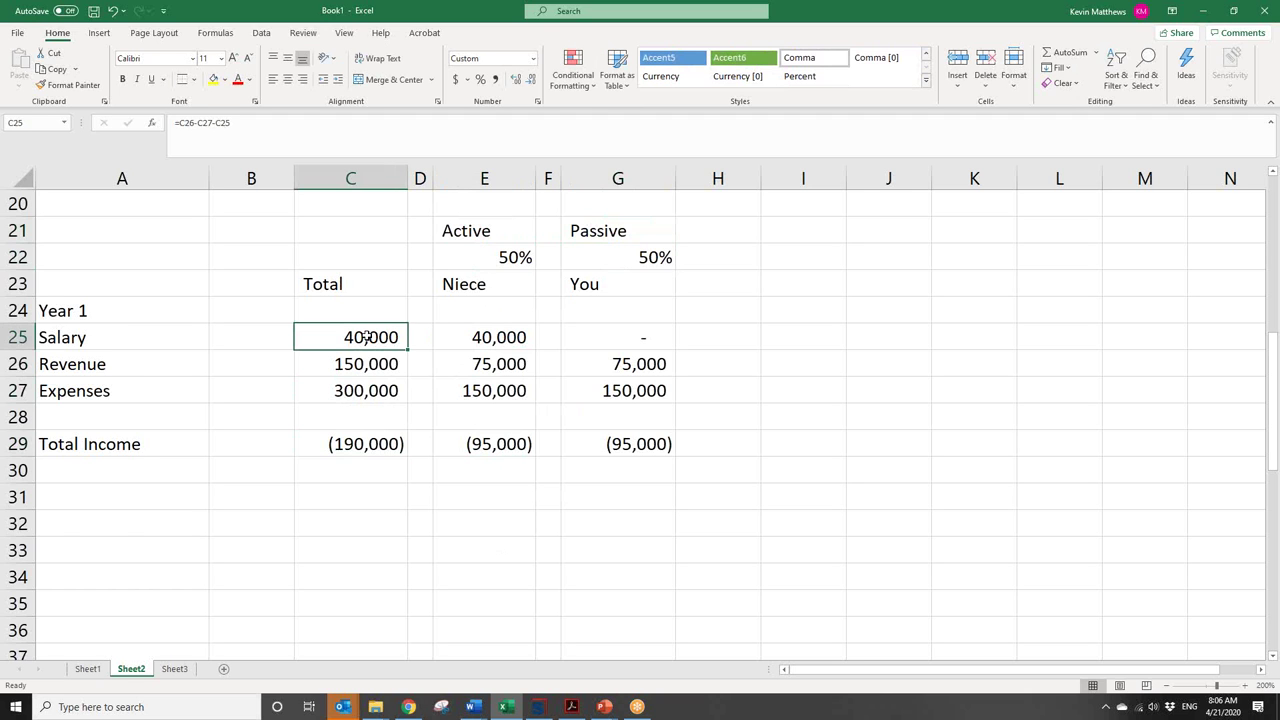
click(358, 384)
click(360, 365)
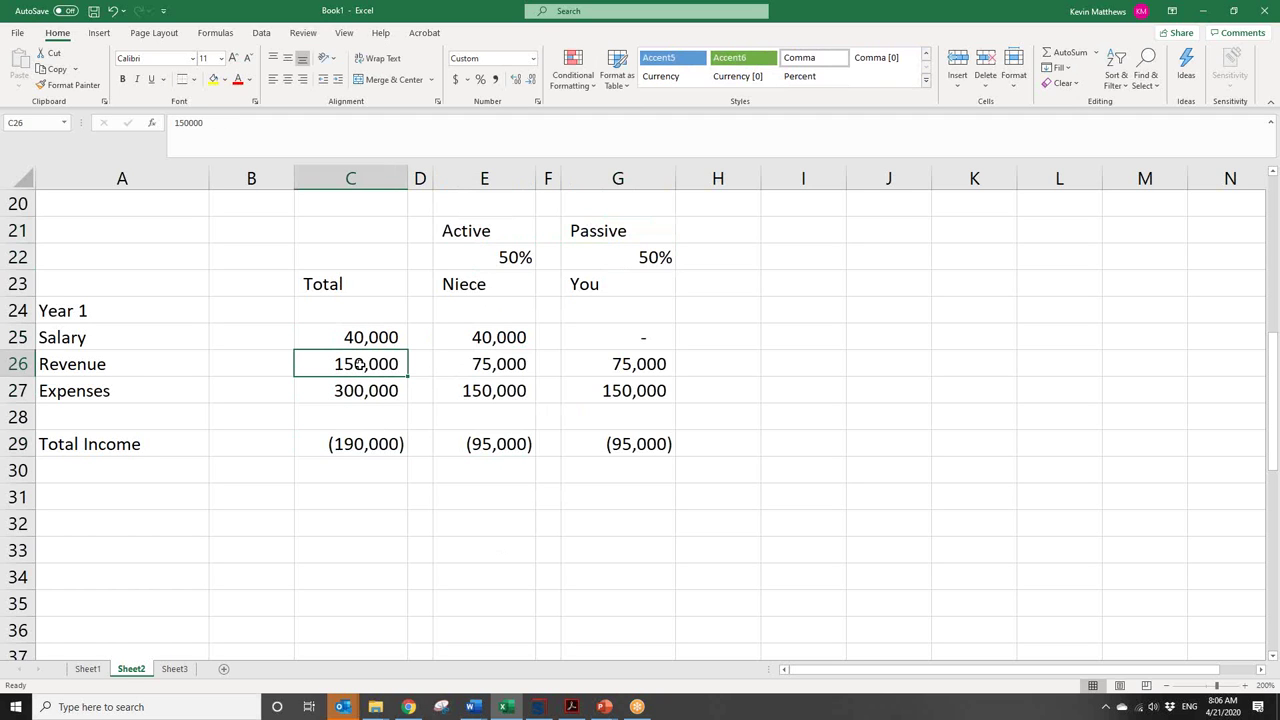
click(373, 461)
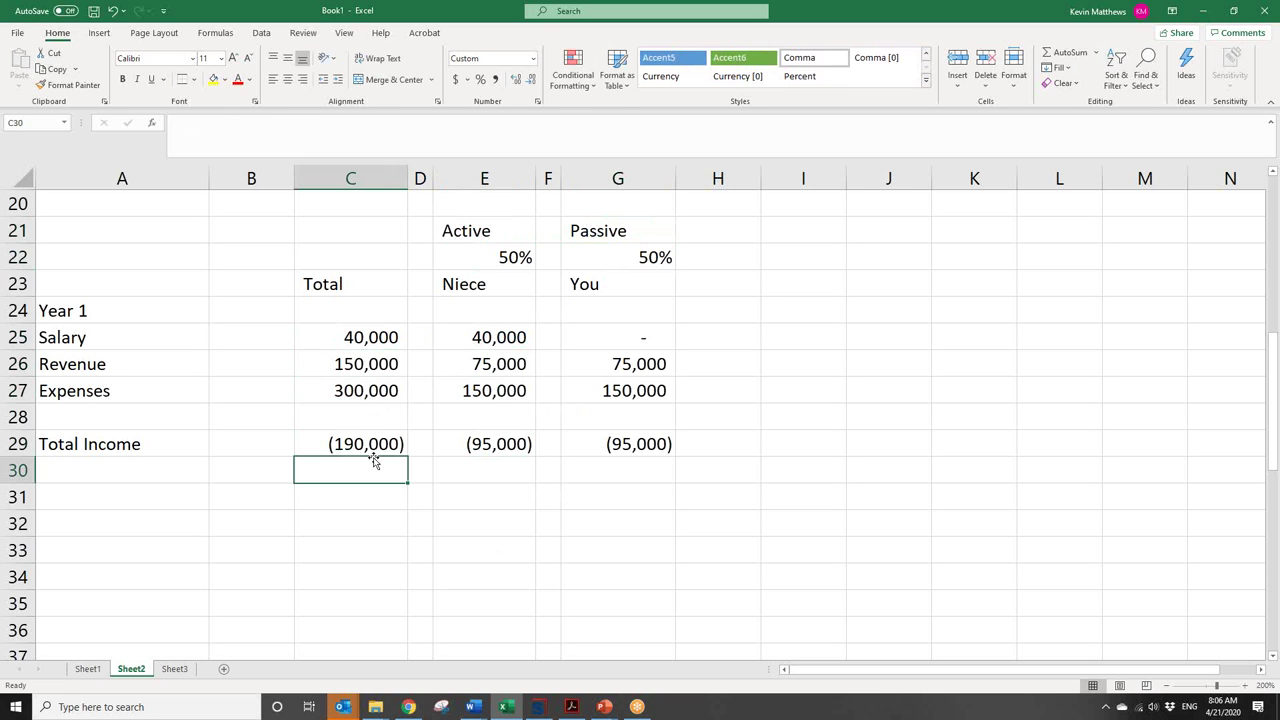
click(368, 438)
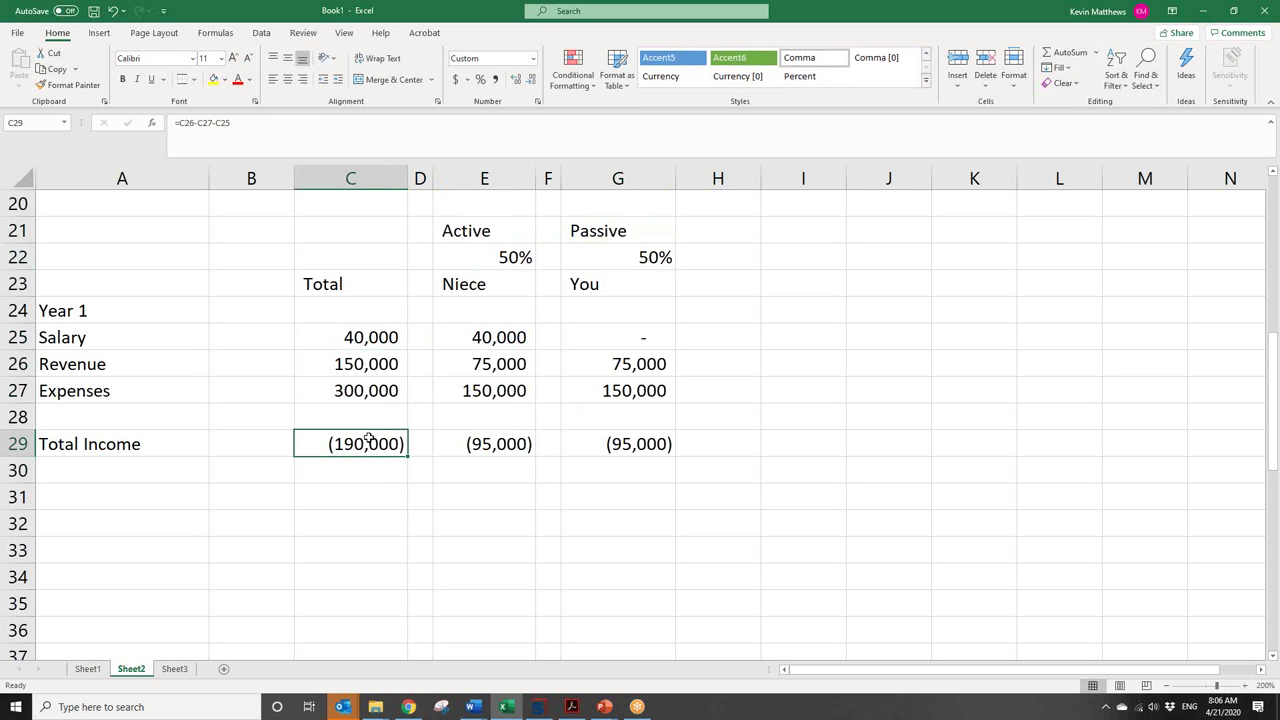
click(657, 436)
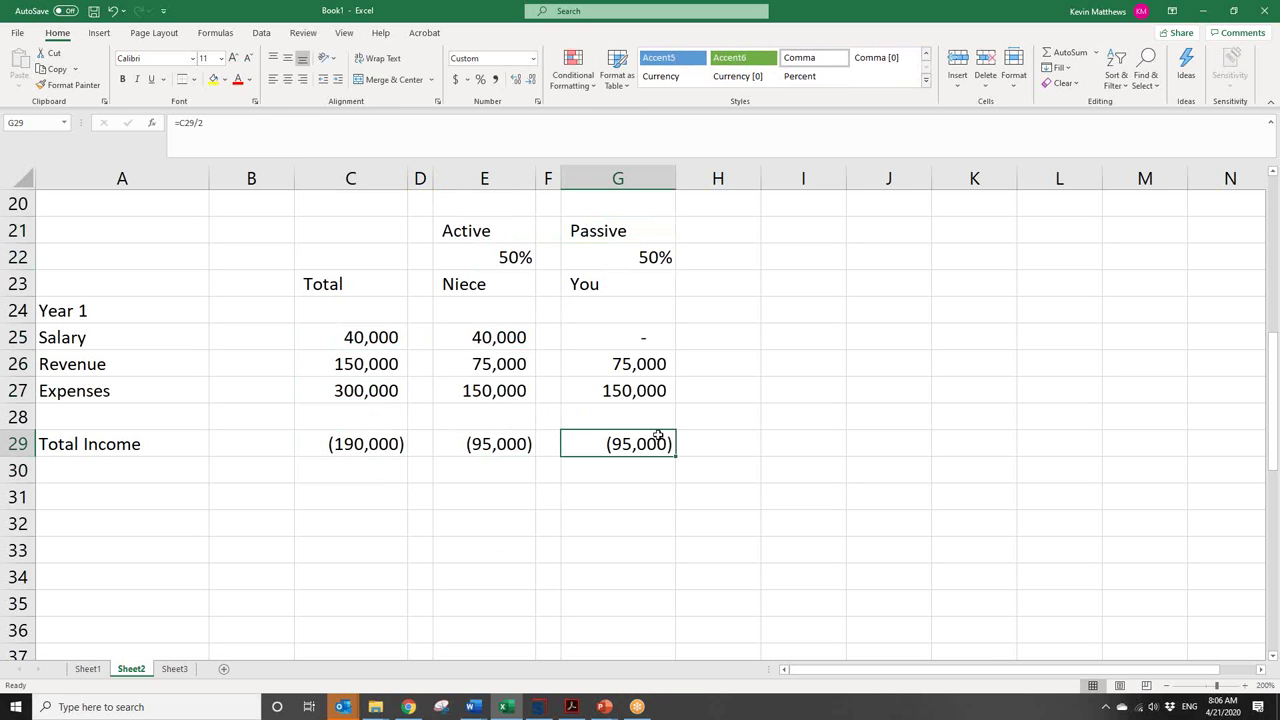
click(507, 444)
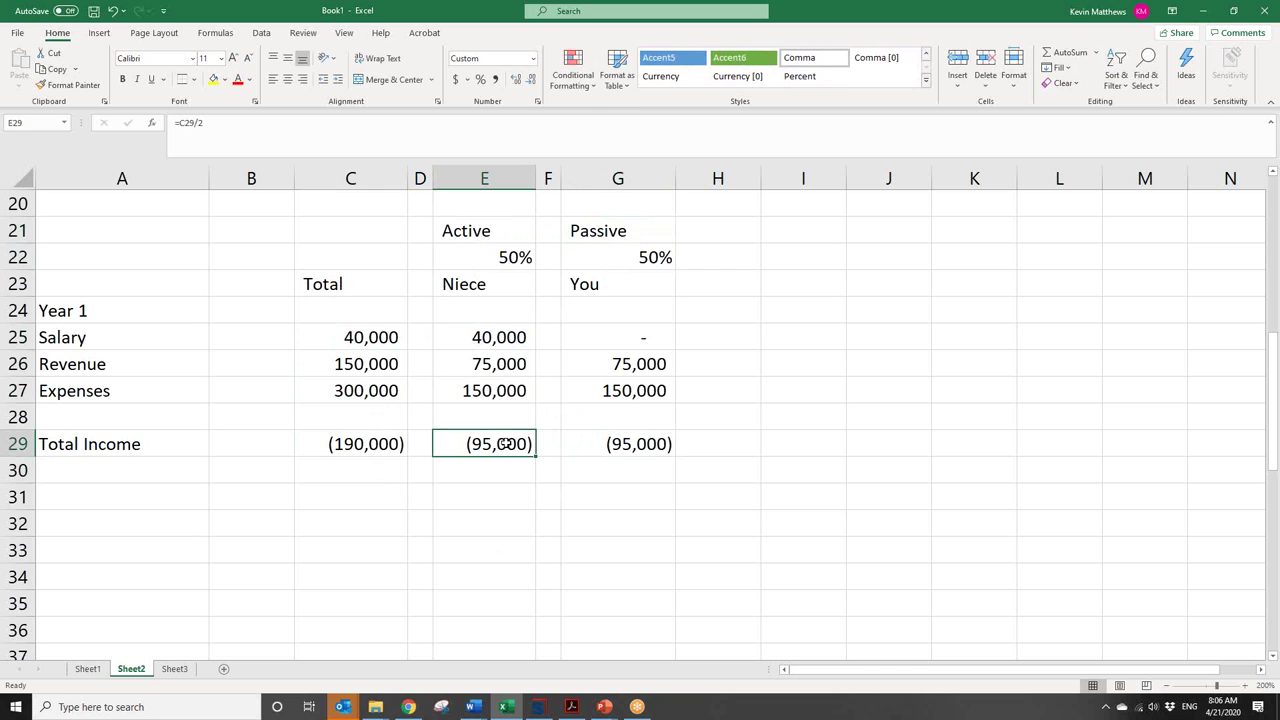
- On Sheet1, try font size 36 on the whole range from the Basis label to the Passive label, and undo it
click(88, 668)
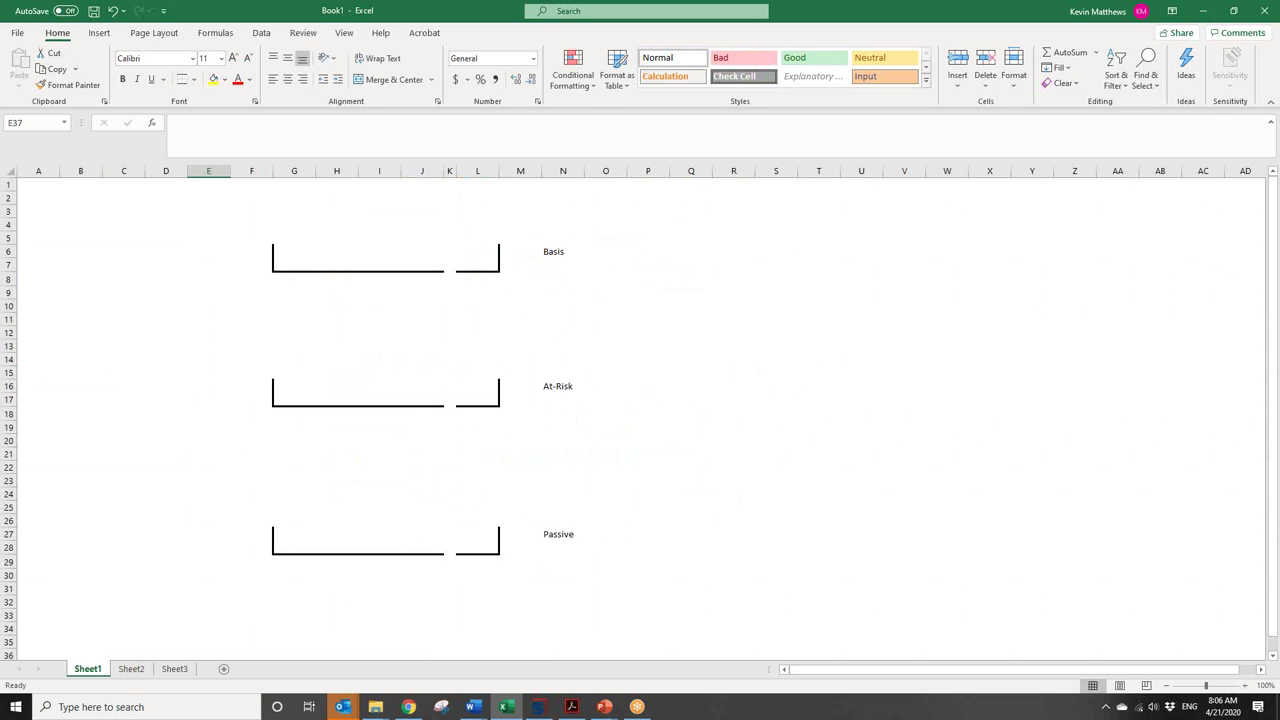
click(550, 252)
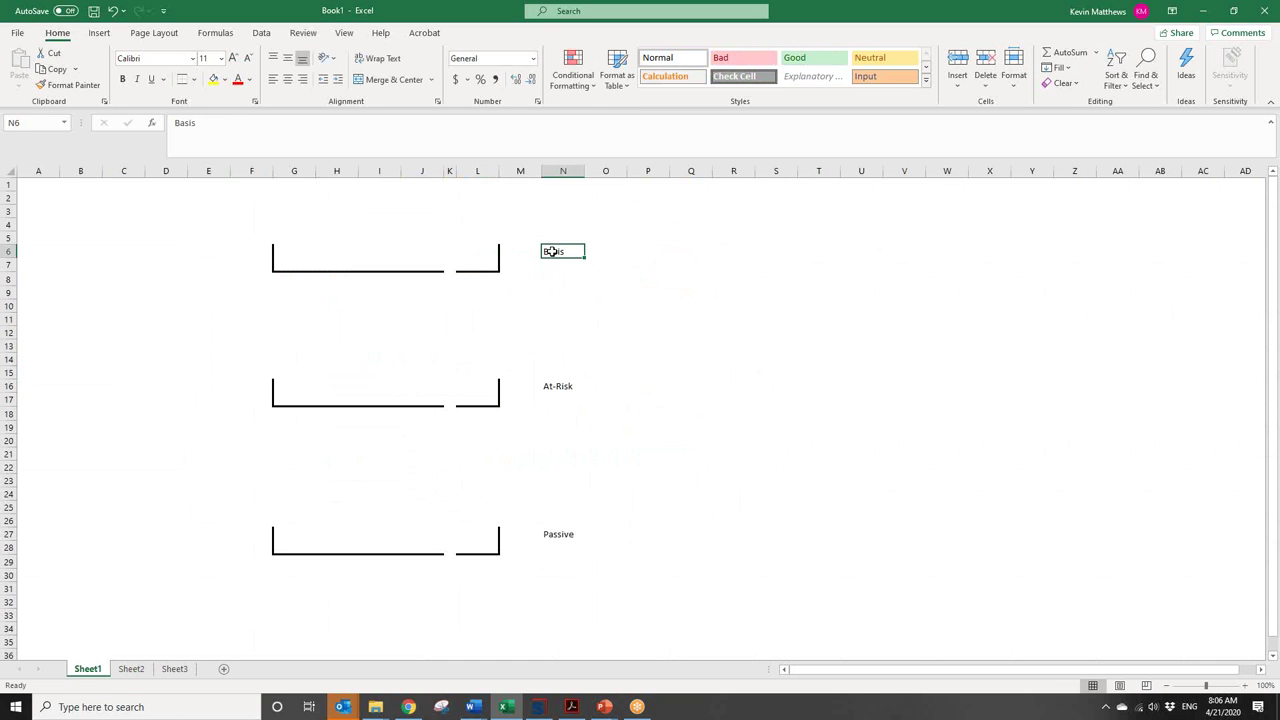
drag(552, 252, 586, 549)
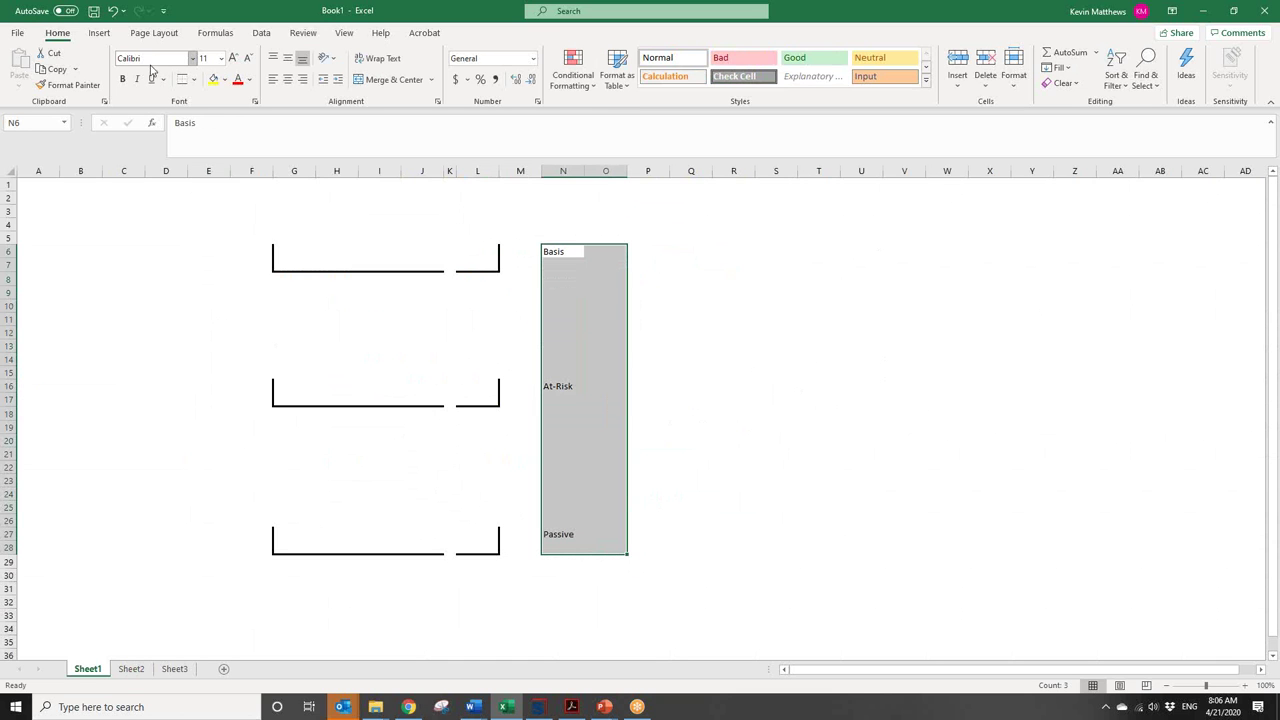
click(221, 58)
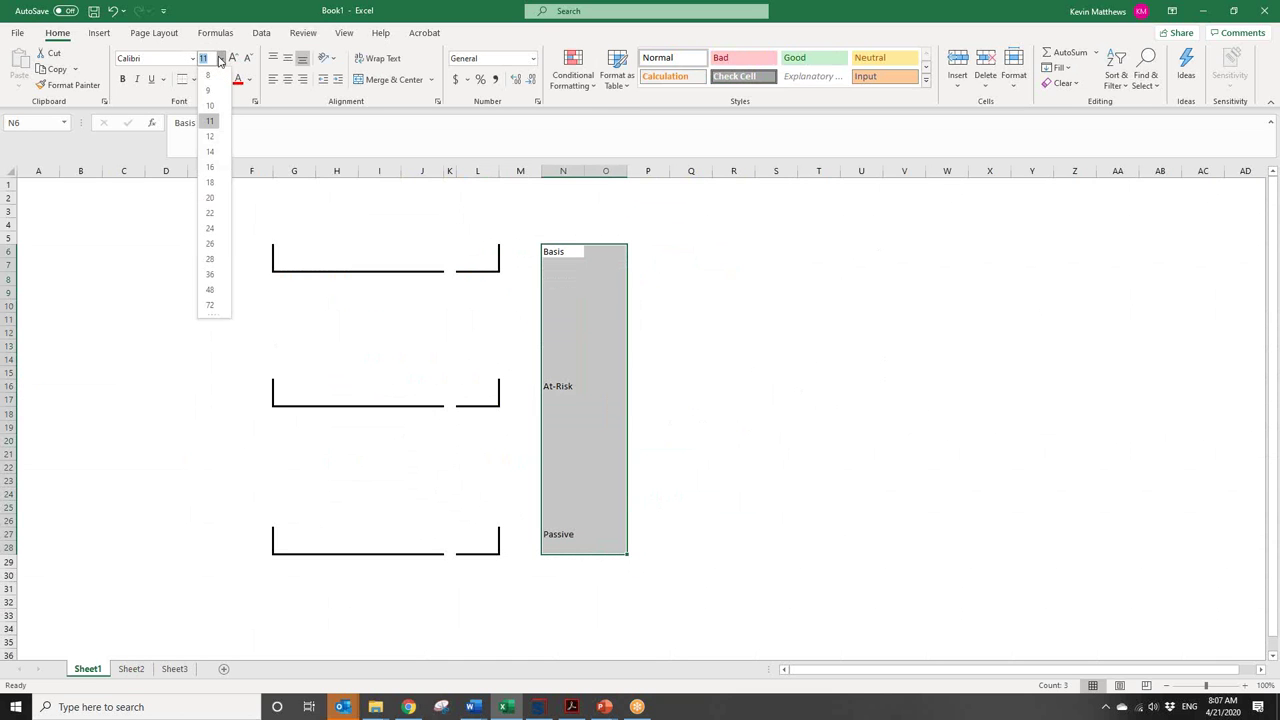
click(217, 284)
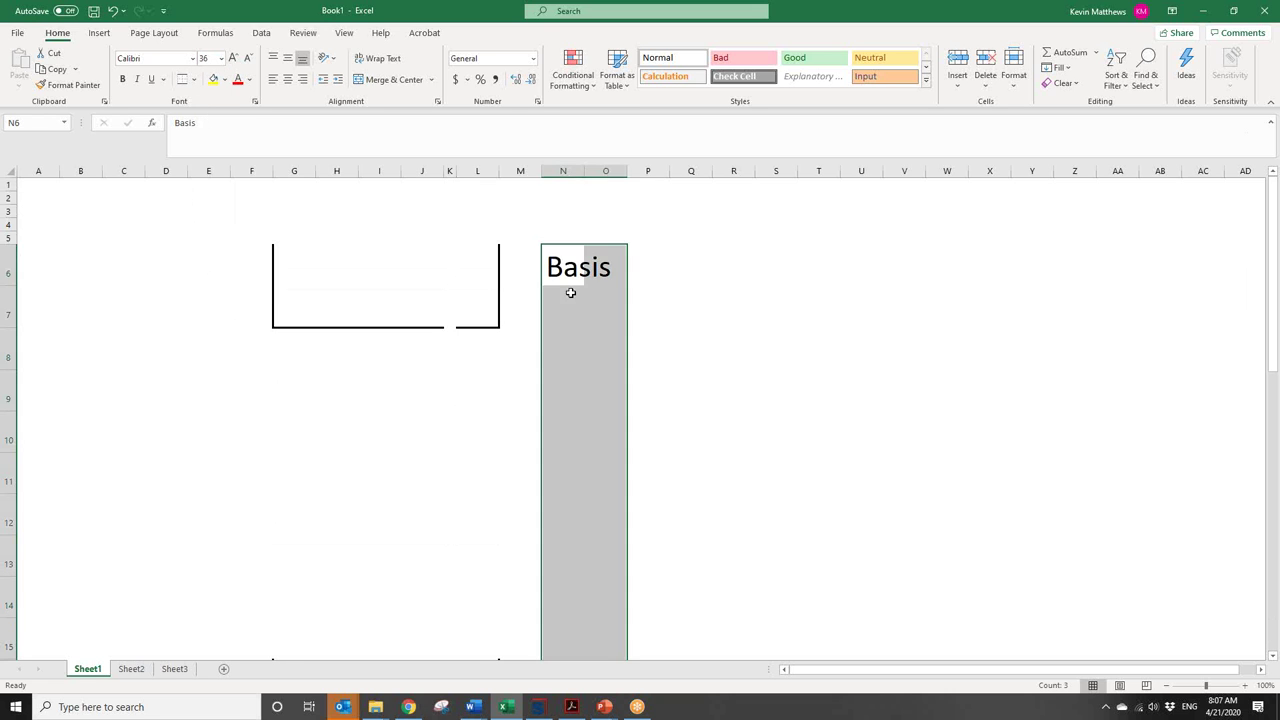
click(1017, 297)
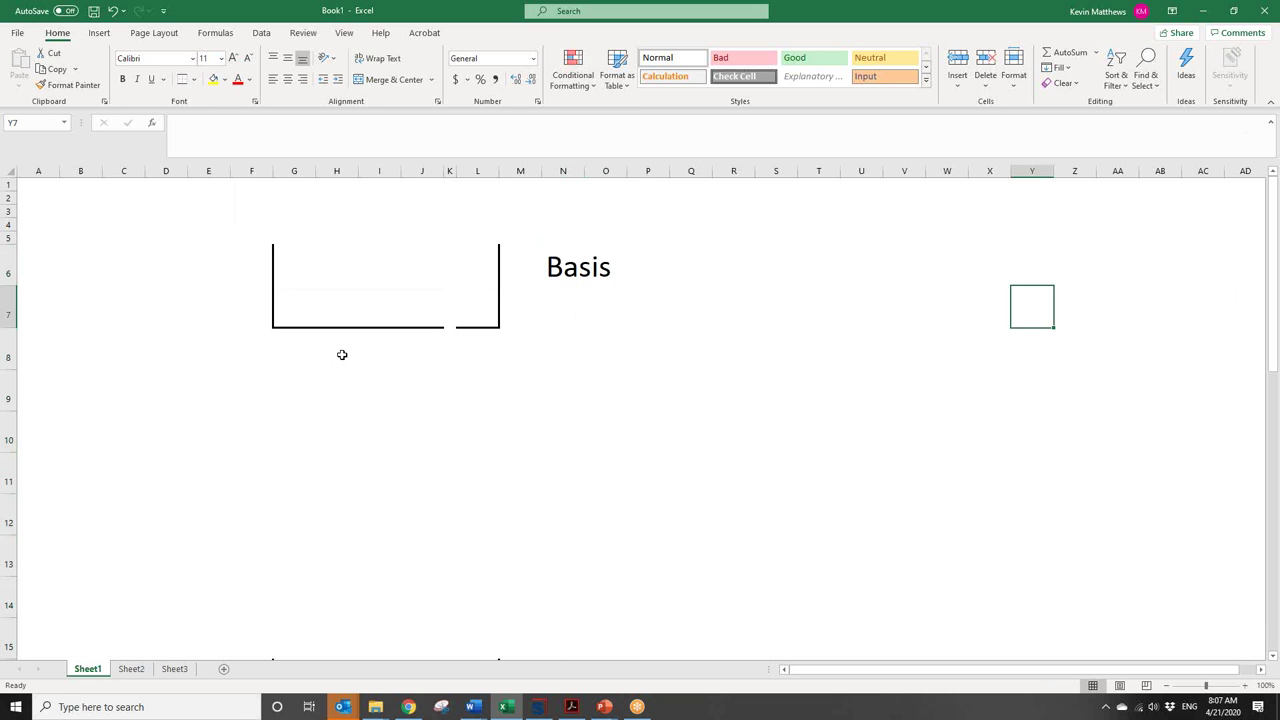
key(ctrl+z)
- Set the font size of only the Basis, At-Risk and Passive label cells to 28
click(572, 251)
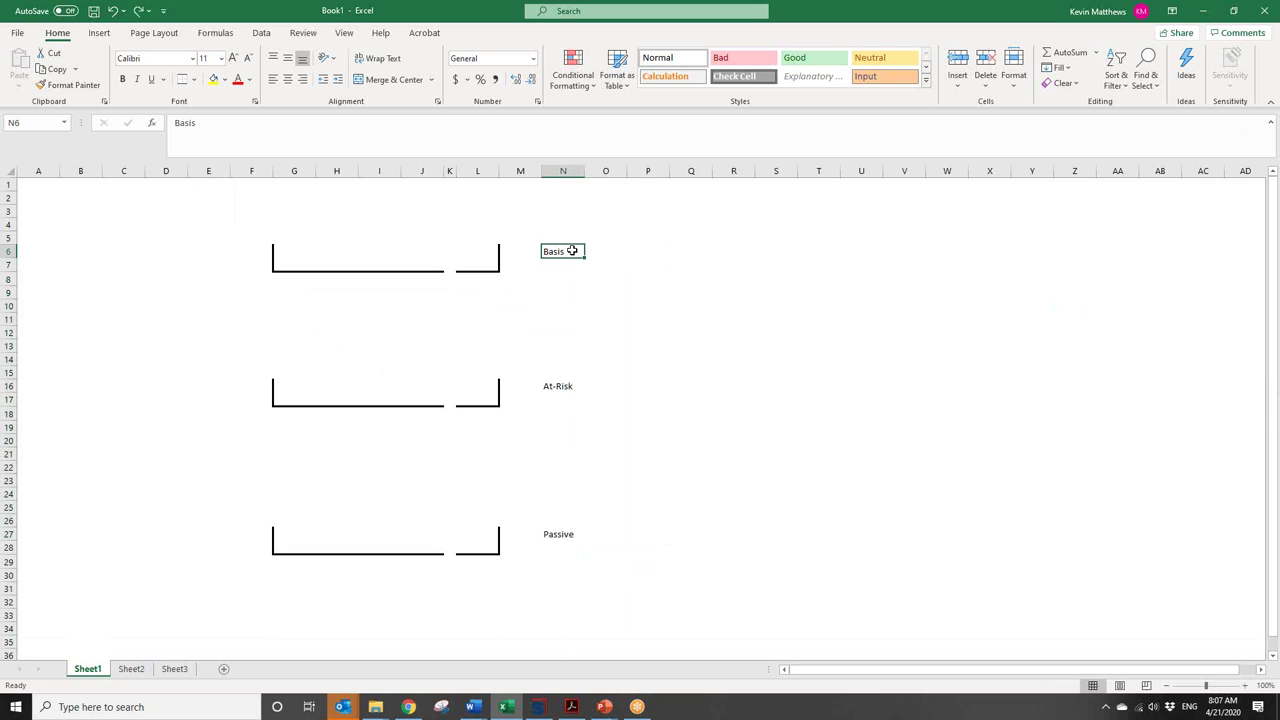
ctrl+click(566, 387)
ctrl+click(567, 535)
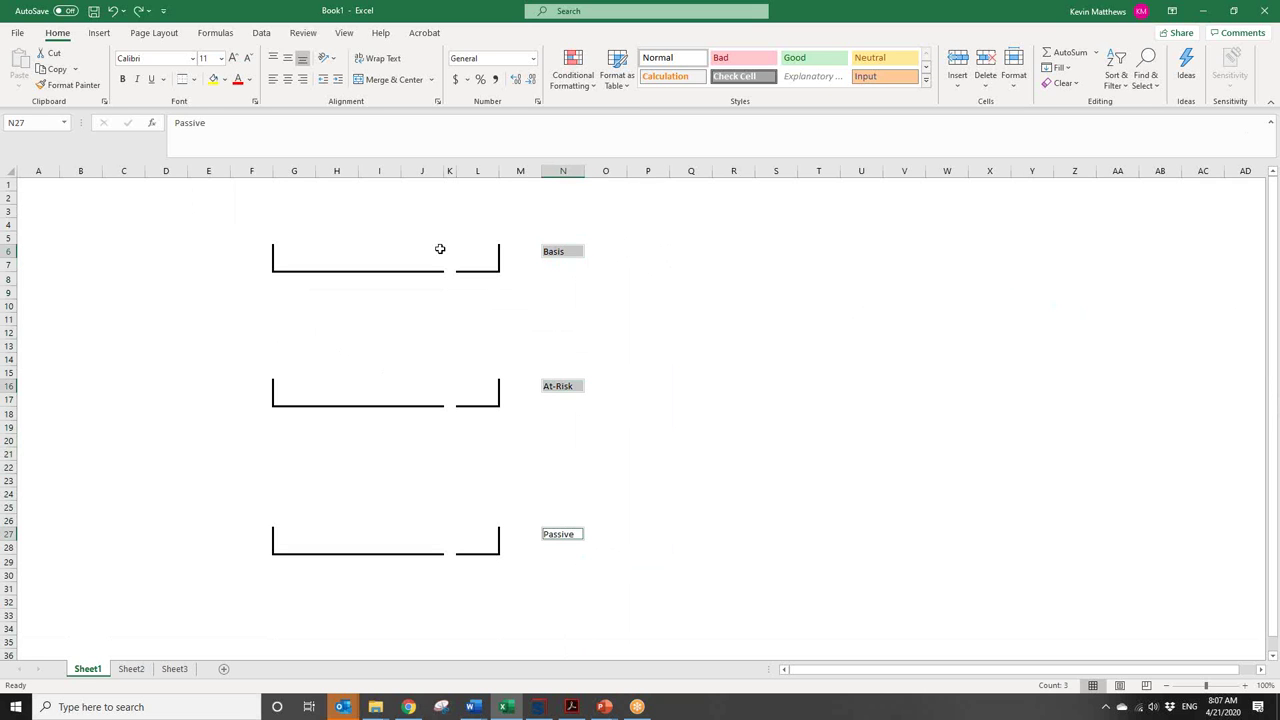
click(221, 58)
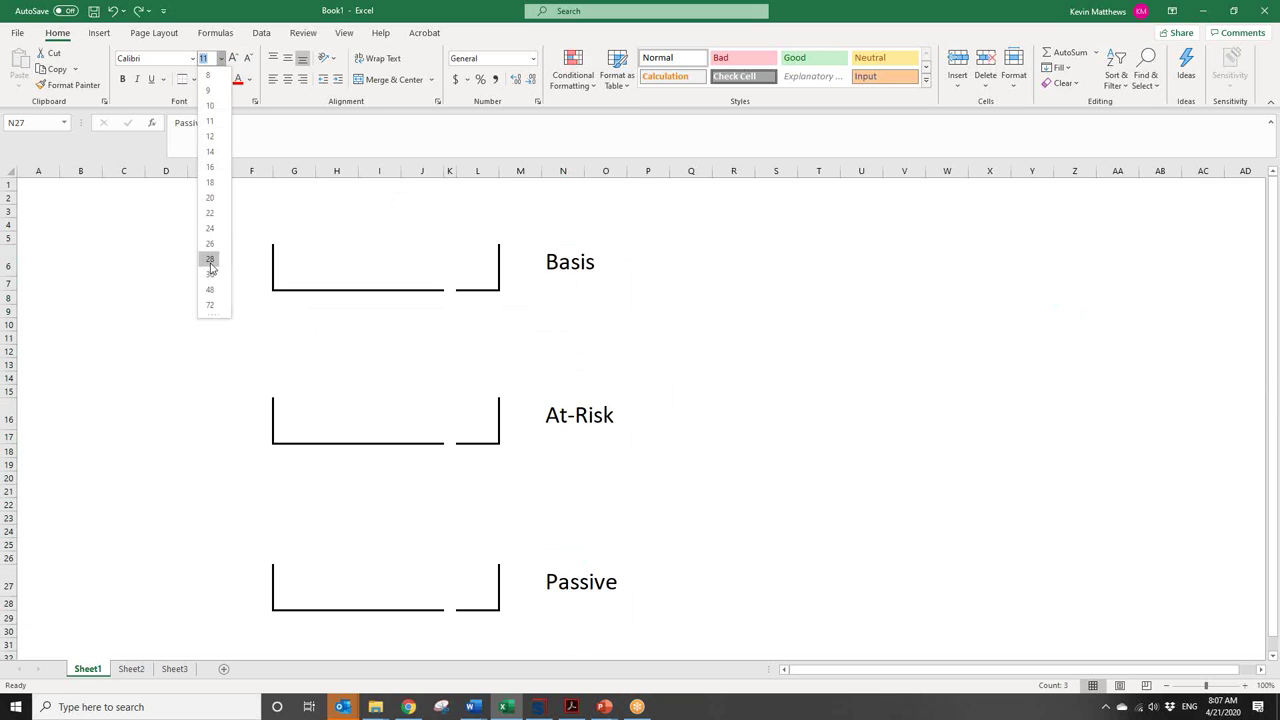
click(210, 262)
click(862, 312)
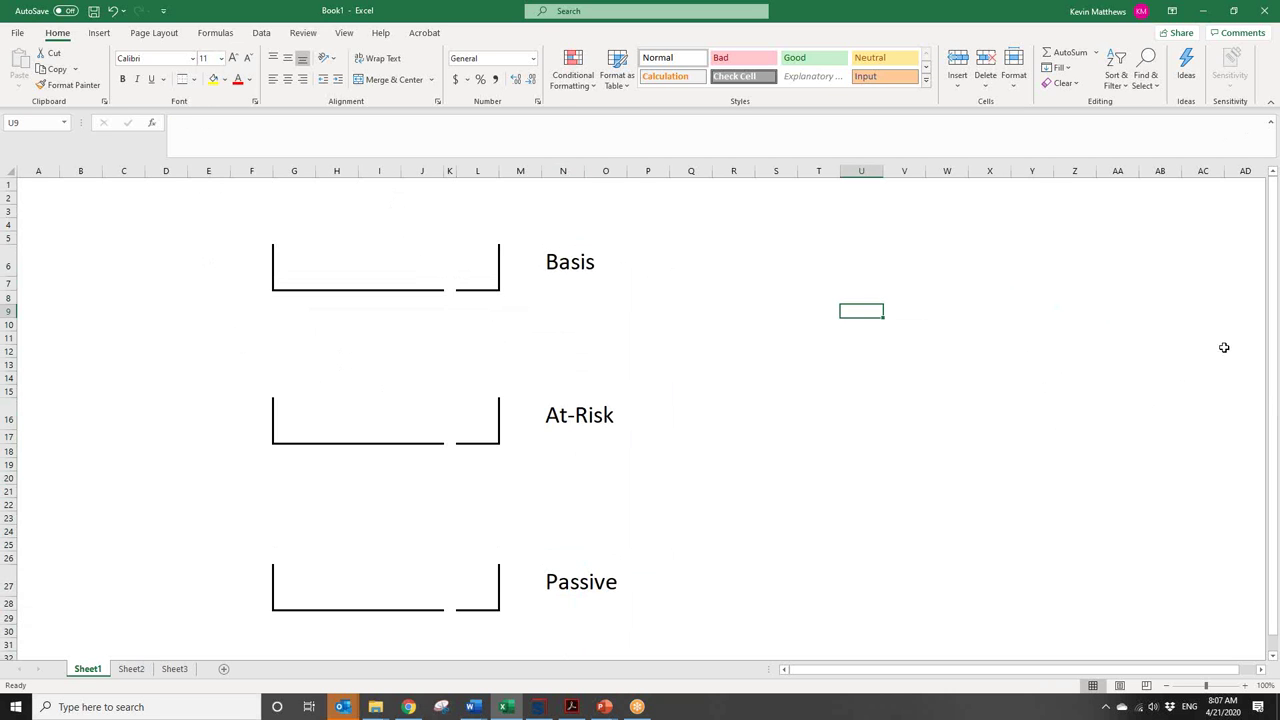
- Compare the Basis limitation on Sheet1 with the beginning total basis and Year 1 income of Niece and You on Sheet2
drag(1271, 312, 1271, 318)
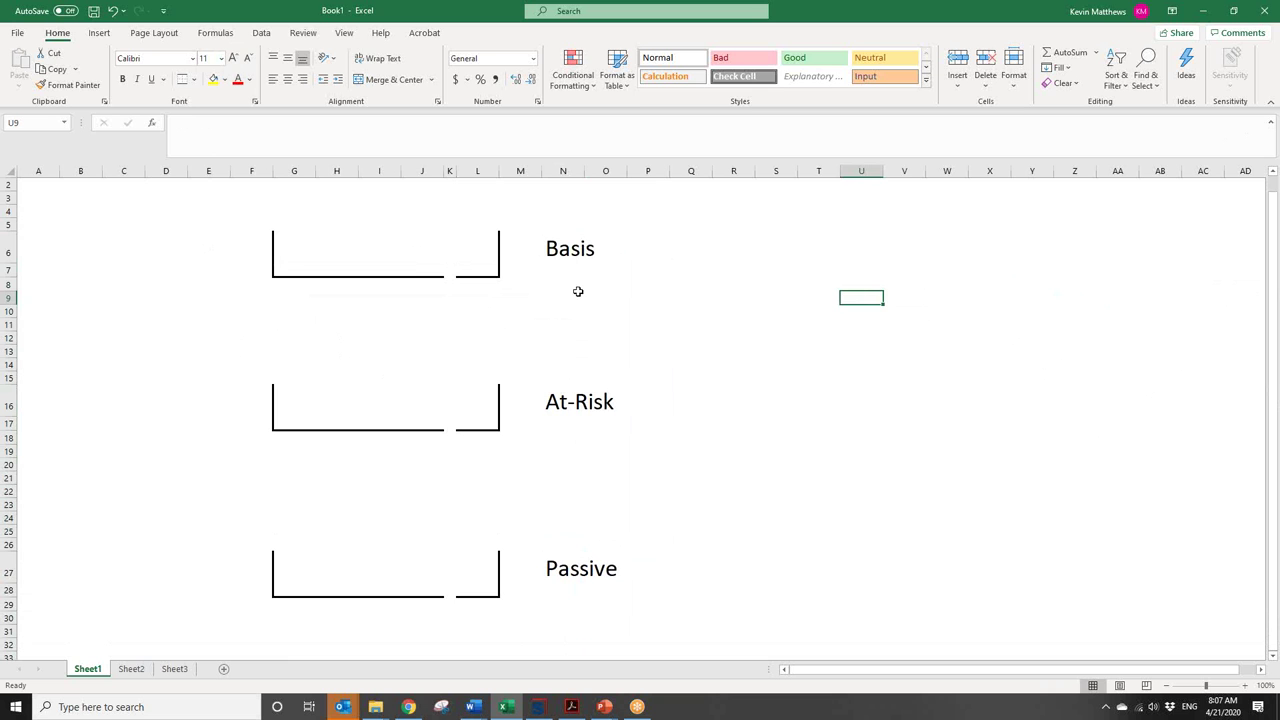
click(558, 245)
click(131, 668)
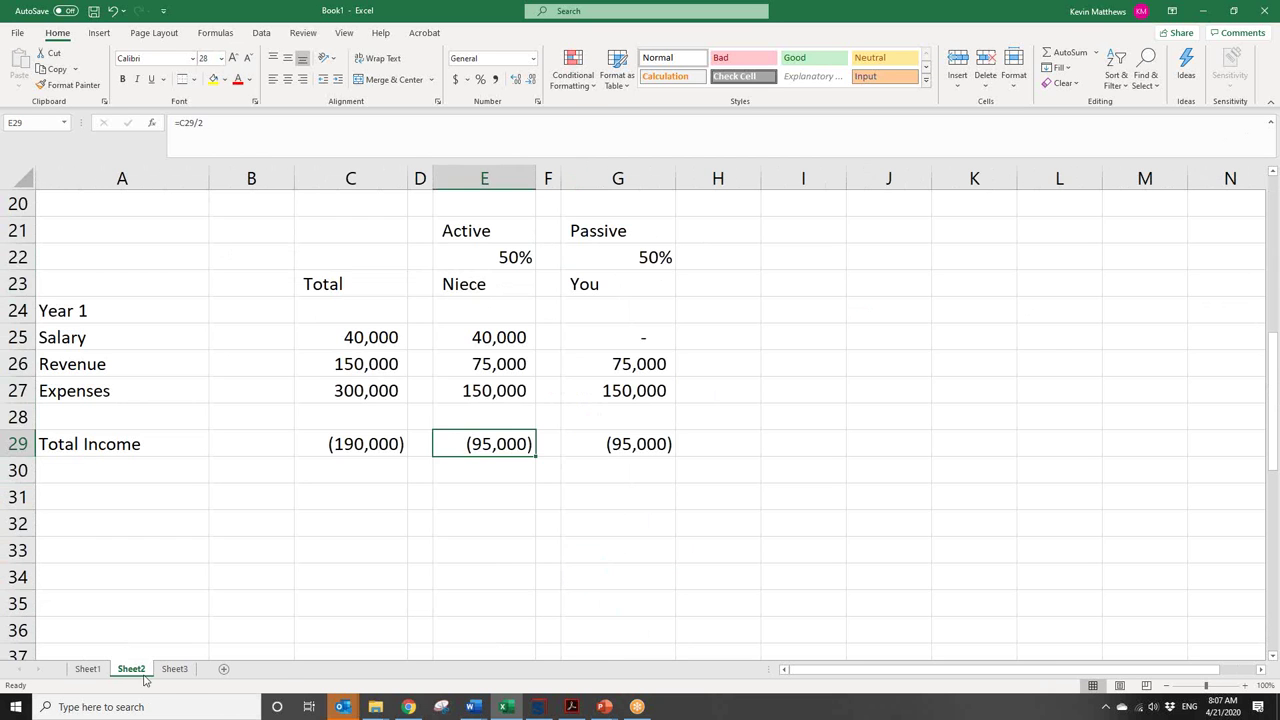
click(785, 416)
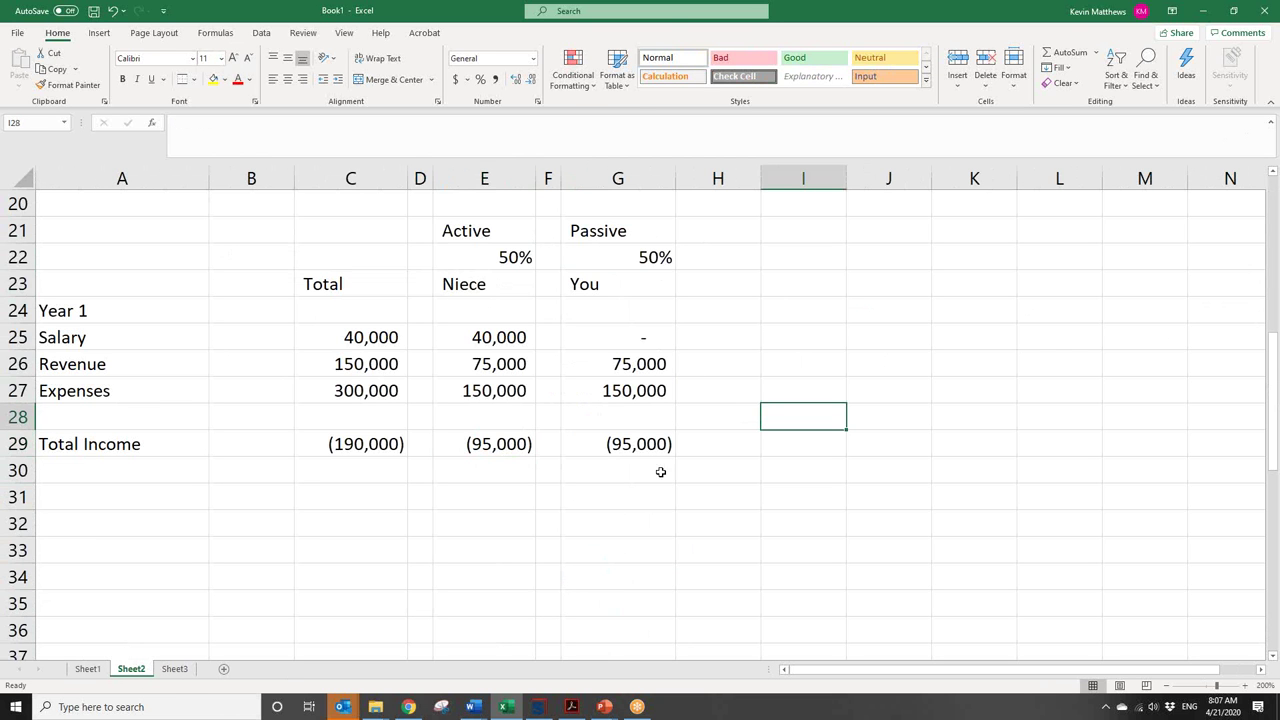
drag(1273, 335, 1273, 235)
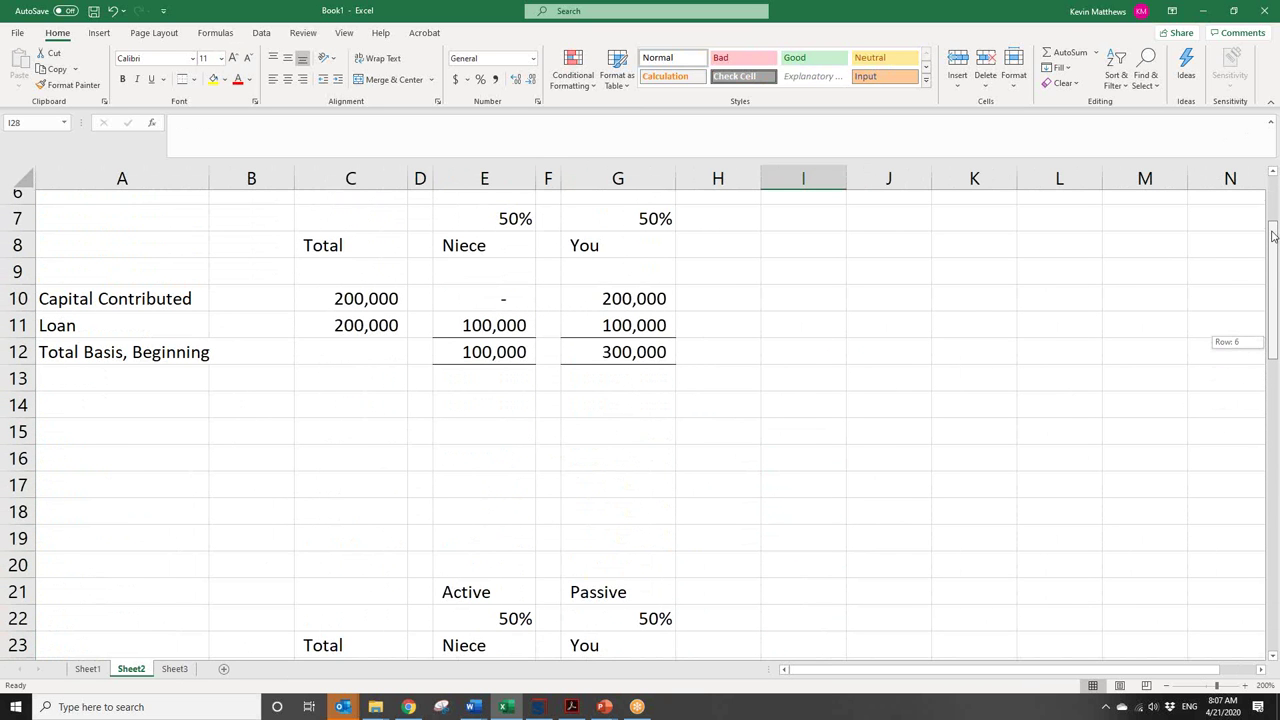
drag(1273, 235, 1273, 300)
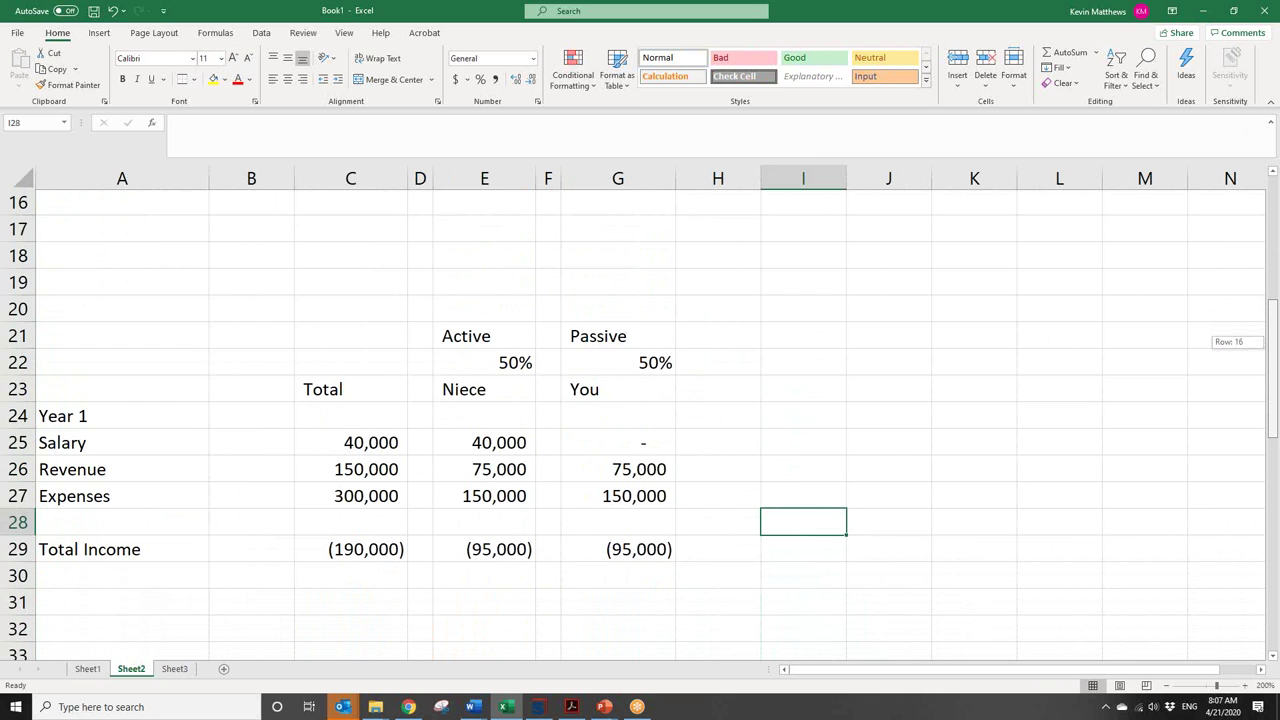
drag(1273, 300, 1277, 260)
click(461, 254)
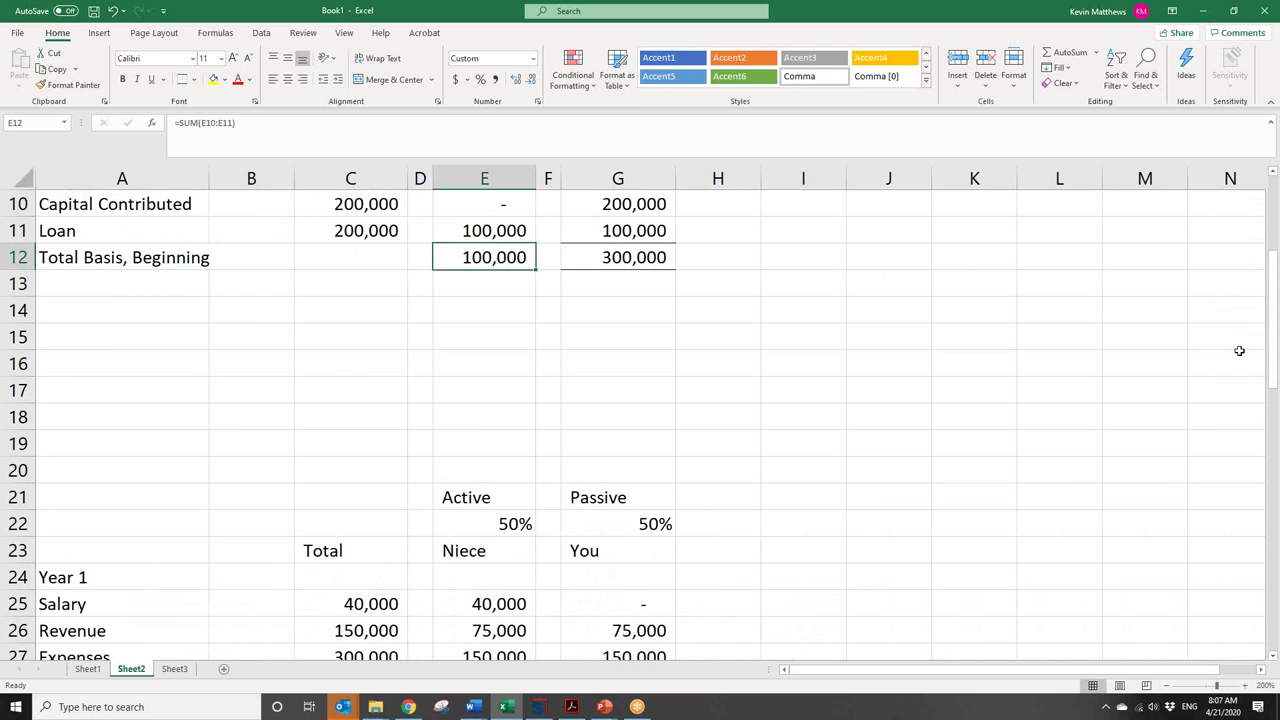
click(643, 276)
click(660, 251)
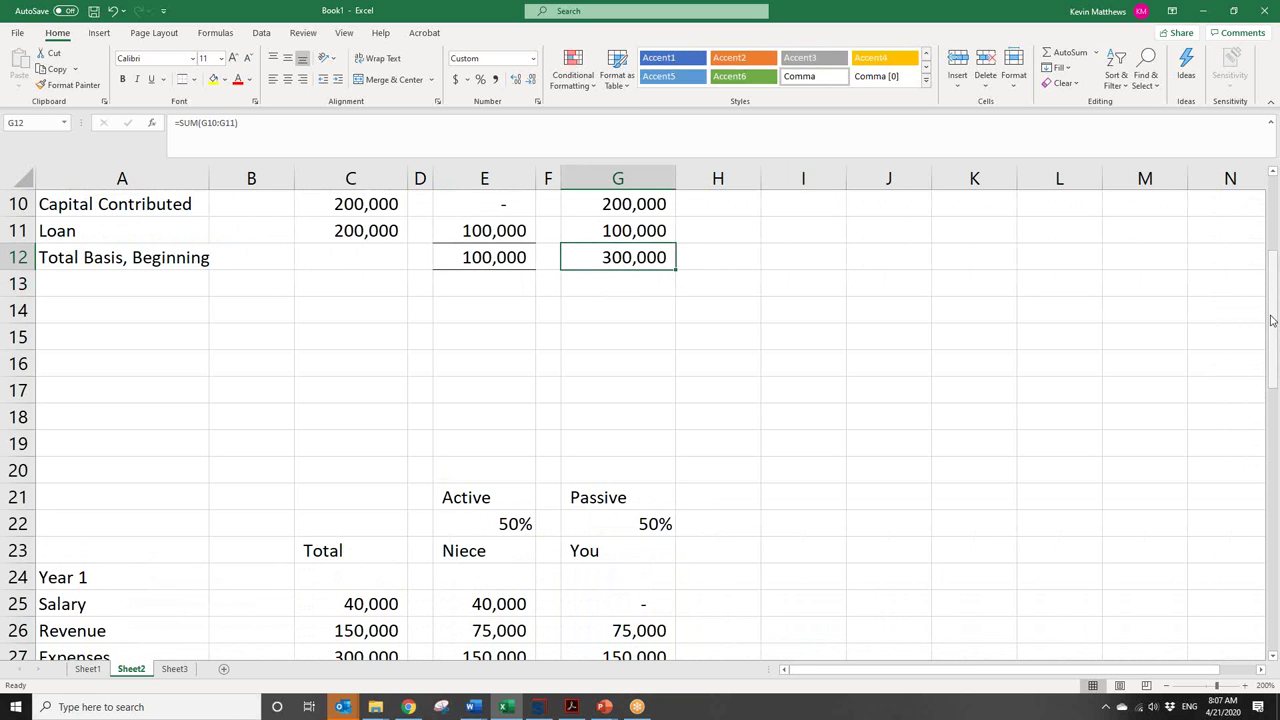
- Check You's Year 1 total income on Sheet2, and trace the gap in Sheet1's Basis bucket down to the At-Risk bucket
drag(1275, 315, 1274, 398)
click(643, 523)
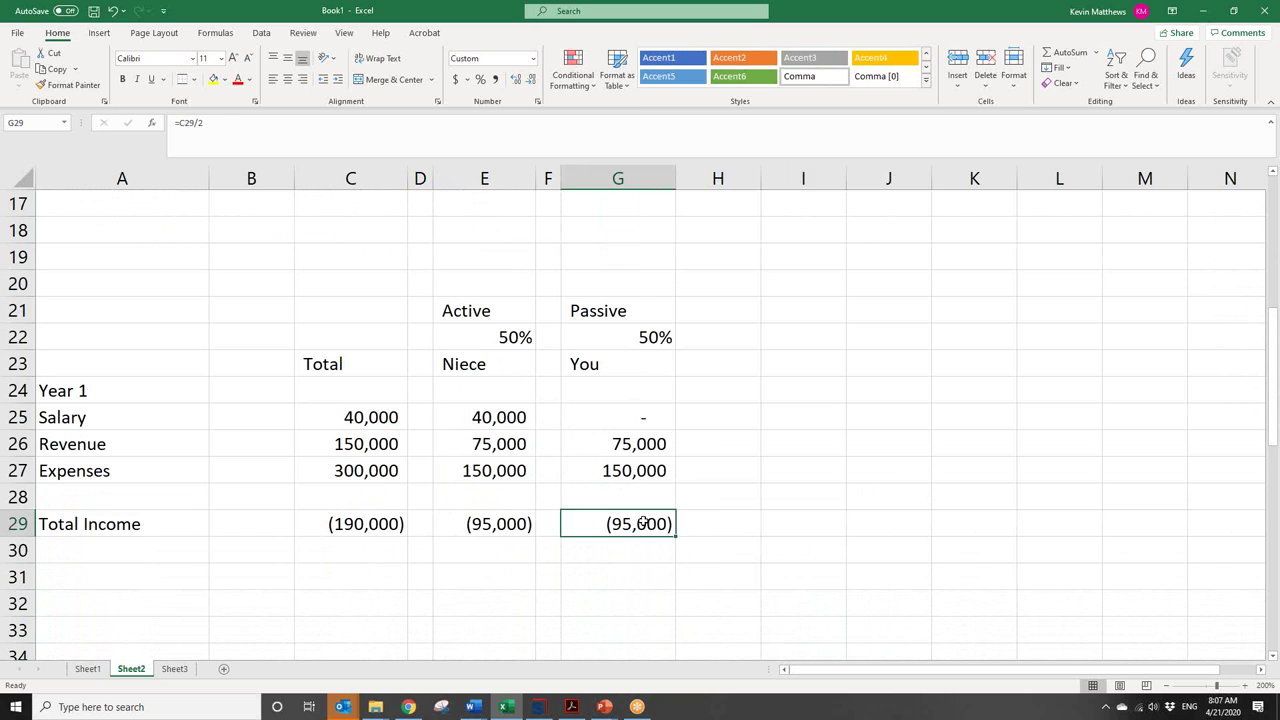
click(88, 668)
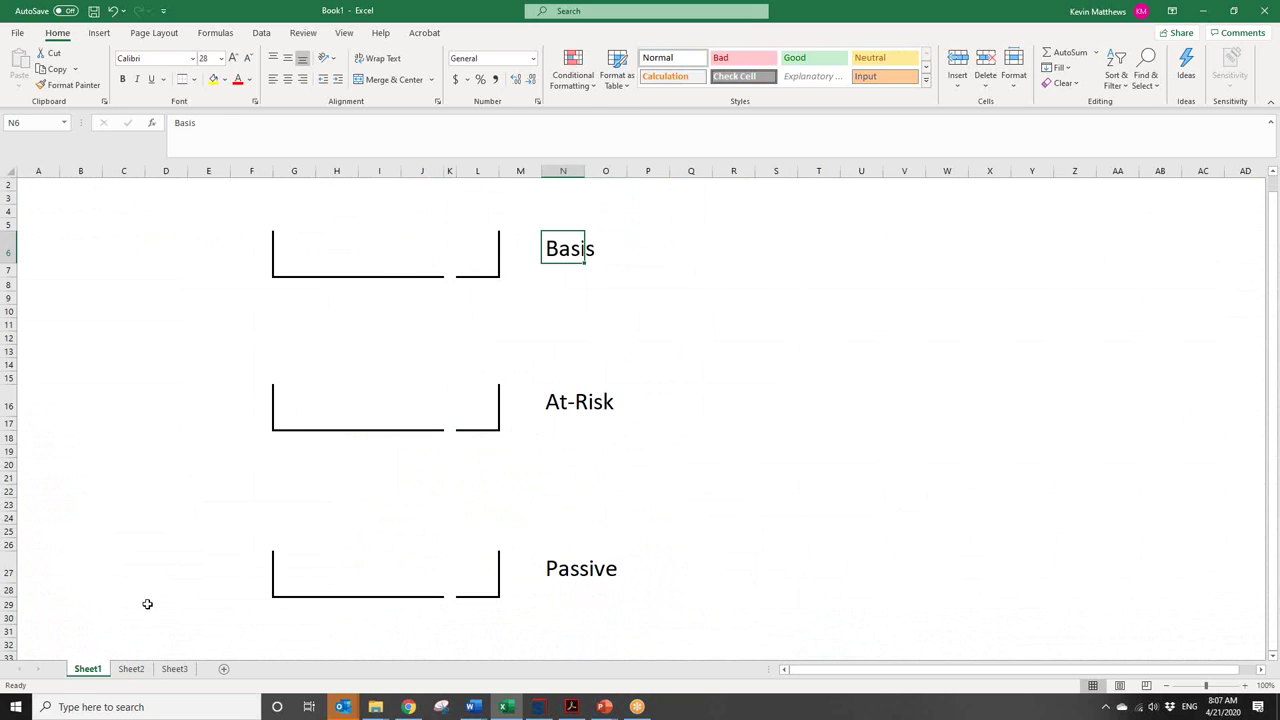
click(508, 258)
click(450, 250)
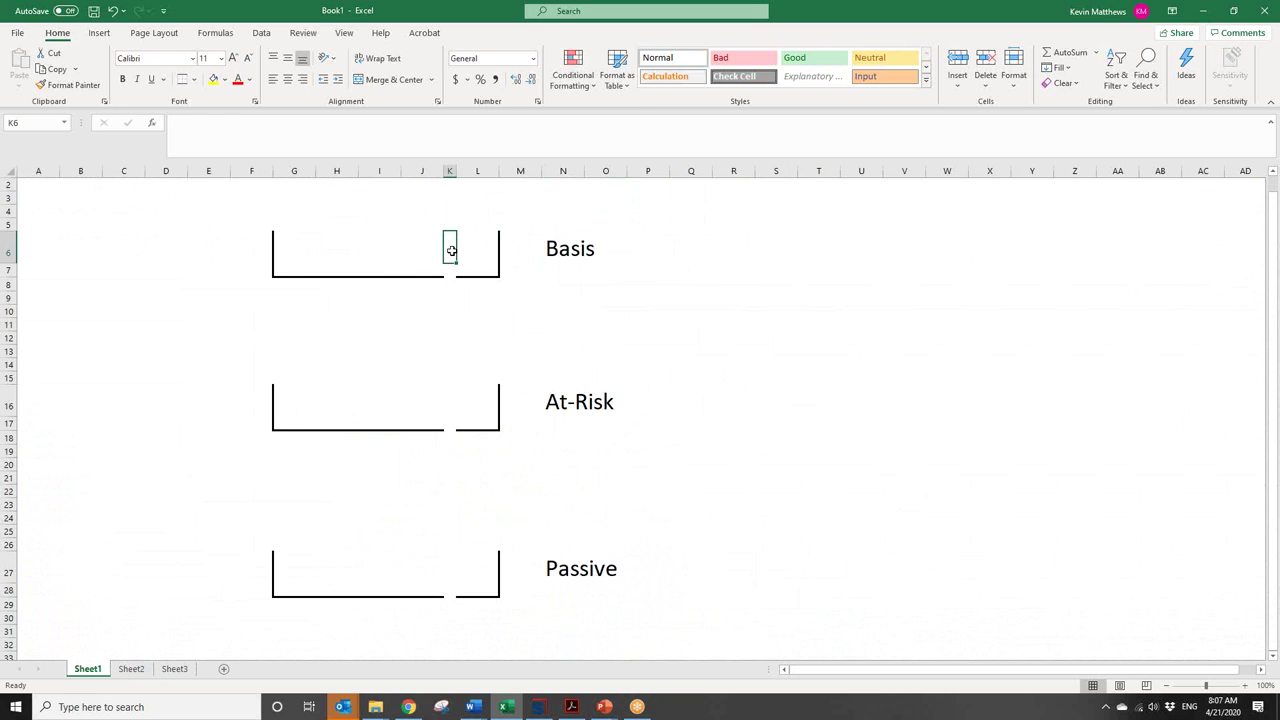
click(450, 274)
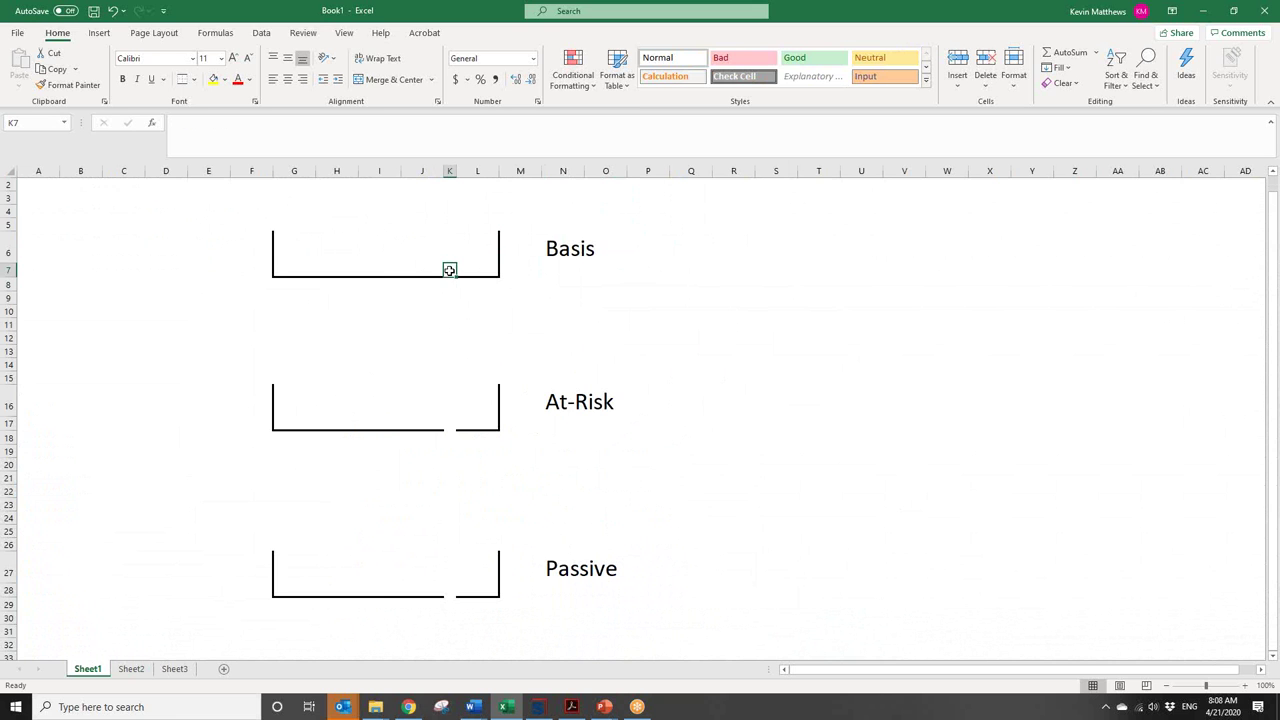
click(337, 249)
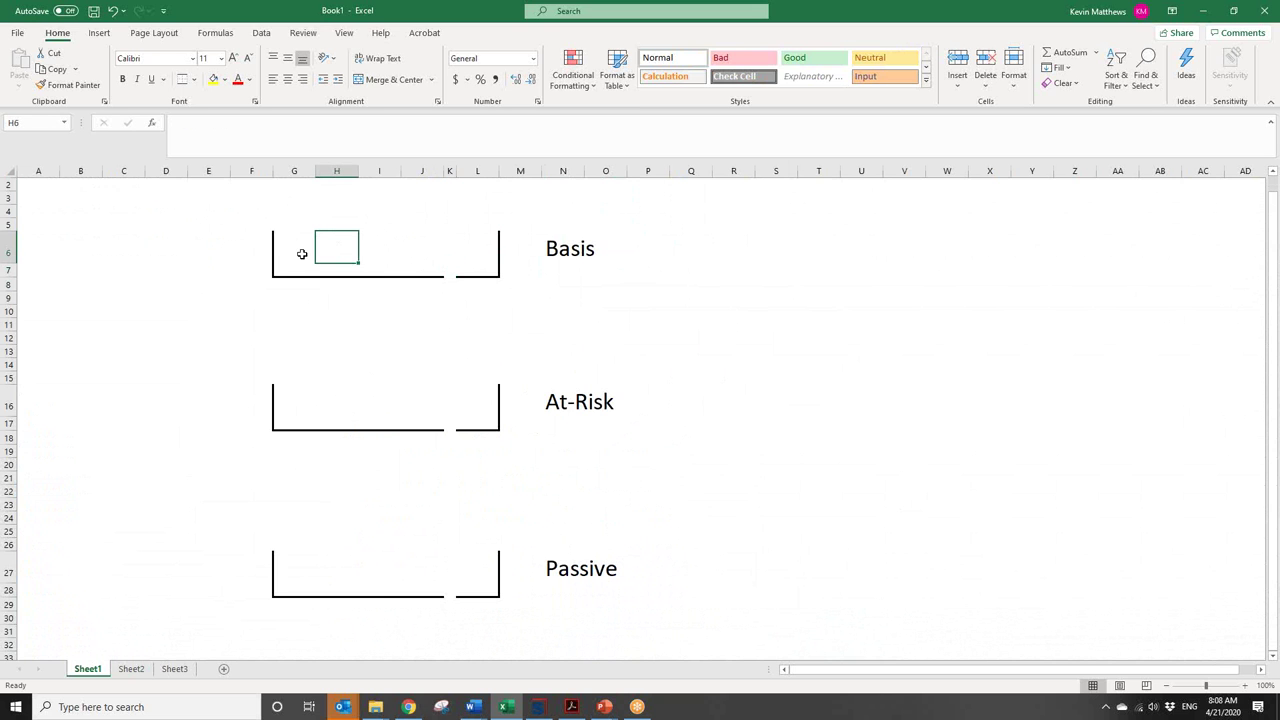
drag(303, 254, 451, 386)
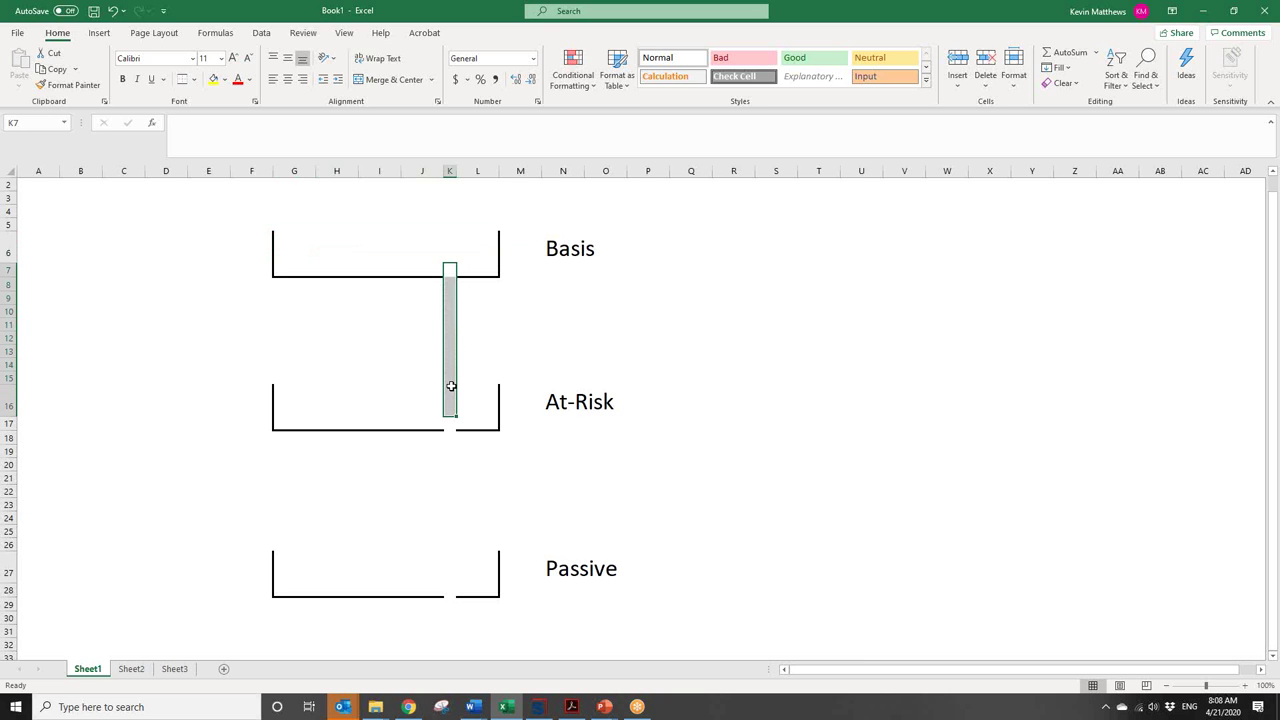
- Examine the Year 1 salary and revenue of Niece and You on Sheet2 alongside Niece's loan share in the beginning basis
click(128, 670)
click(666, 417)
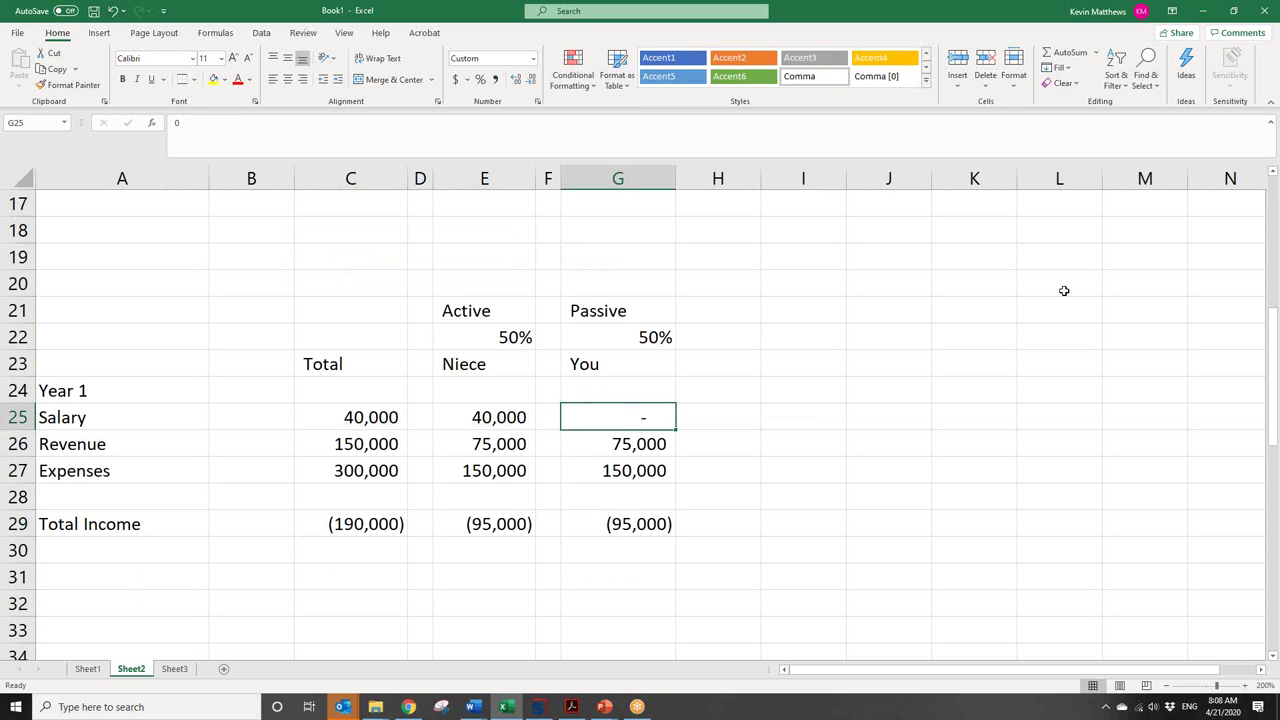
drag(1273, 338, 1274, 329)
click(471, 434)
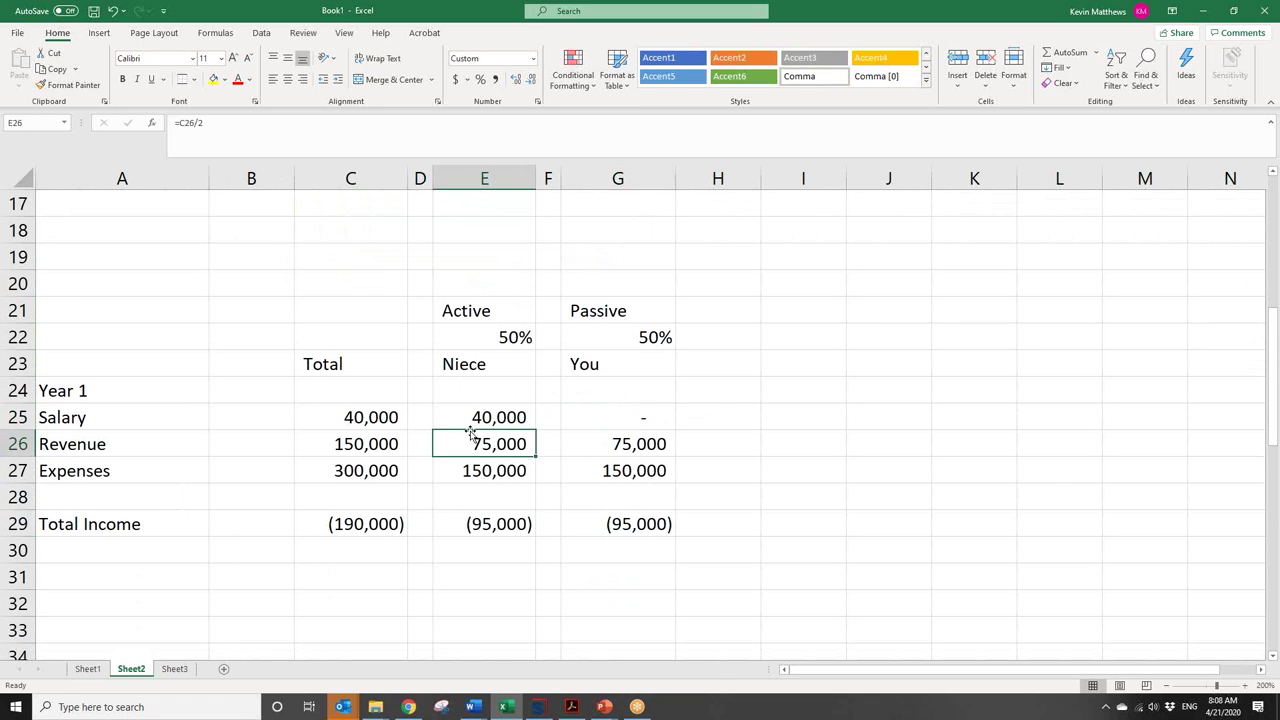
click(471, 417)
click(678, 414)
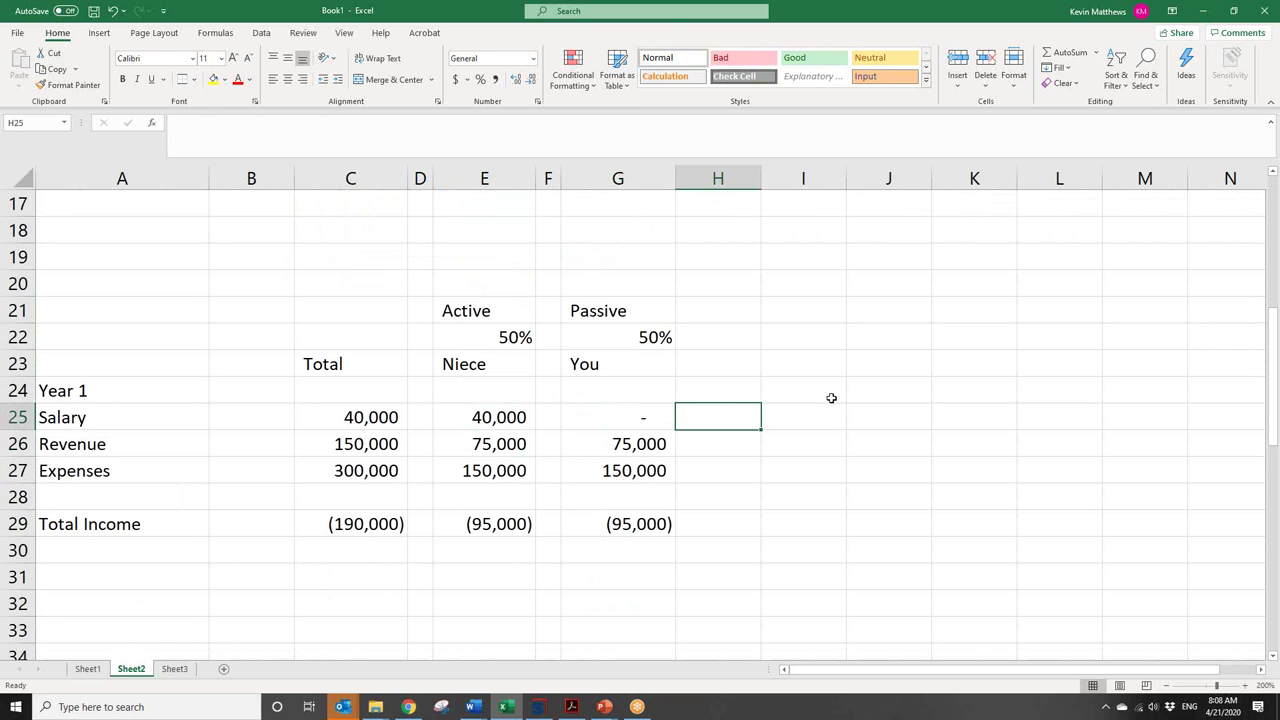
drag(1274, 394, 1275, 313)
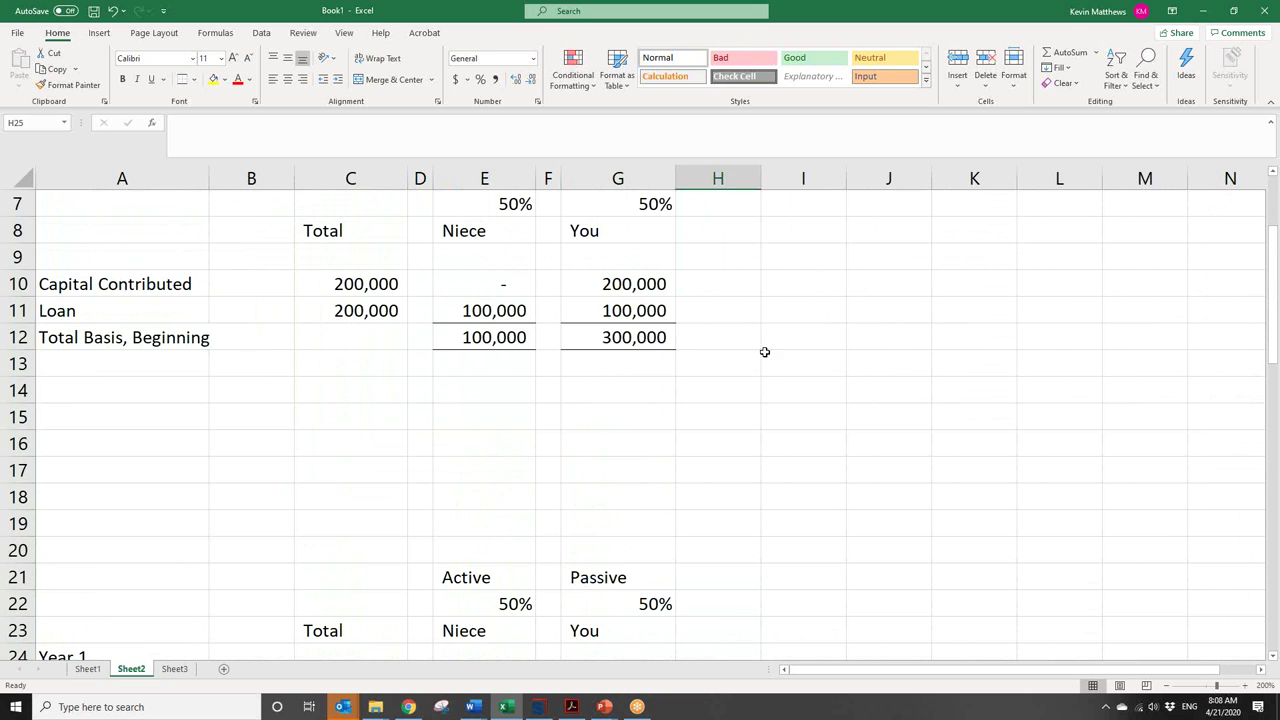
click(484, 325)
click(487, 311)
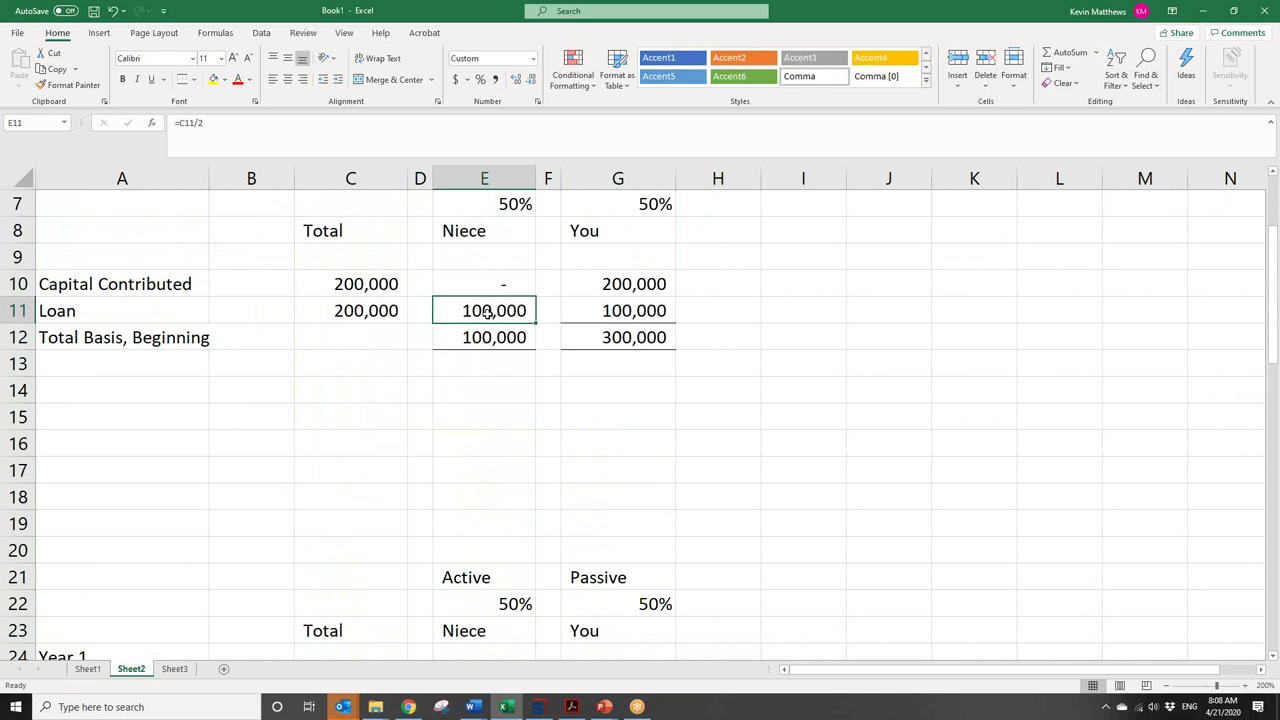
drag(1270, 290, 1275, 338)
click(492, 600)
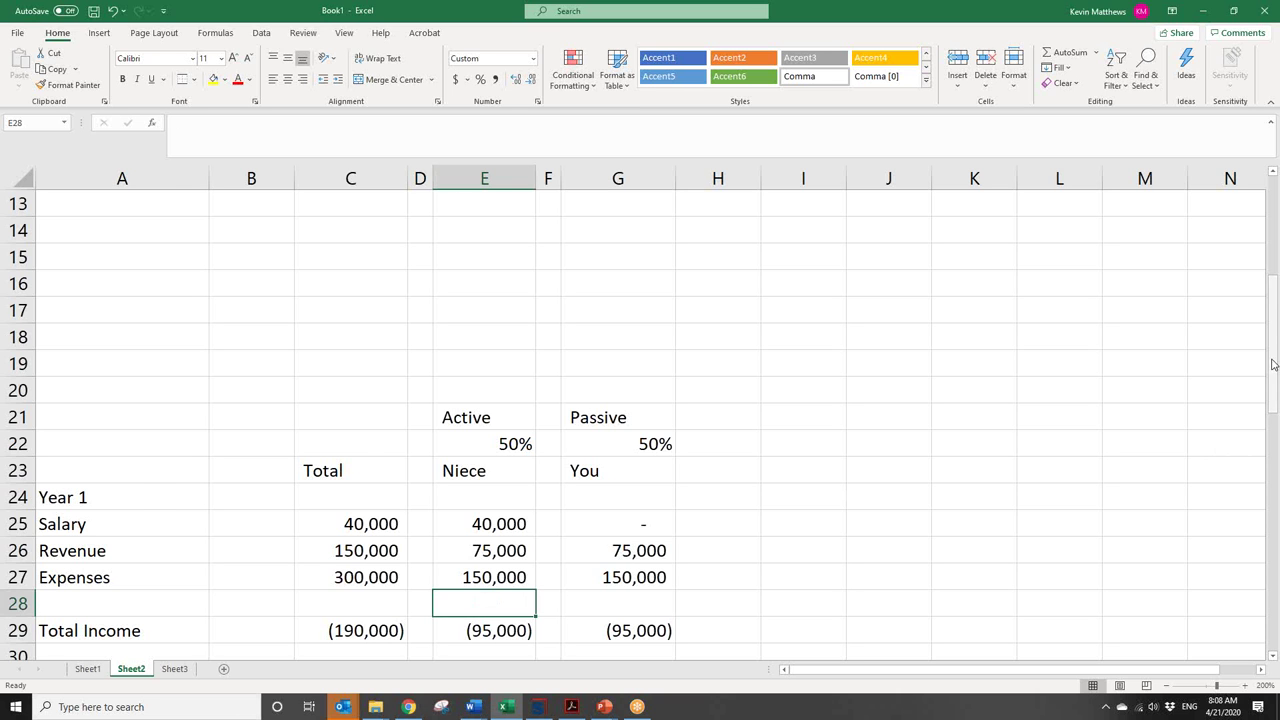
- Set You's share of the loan in the beginning basis table to 200,000
click(1276, 260)
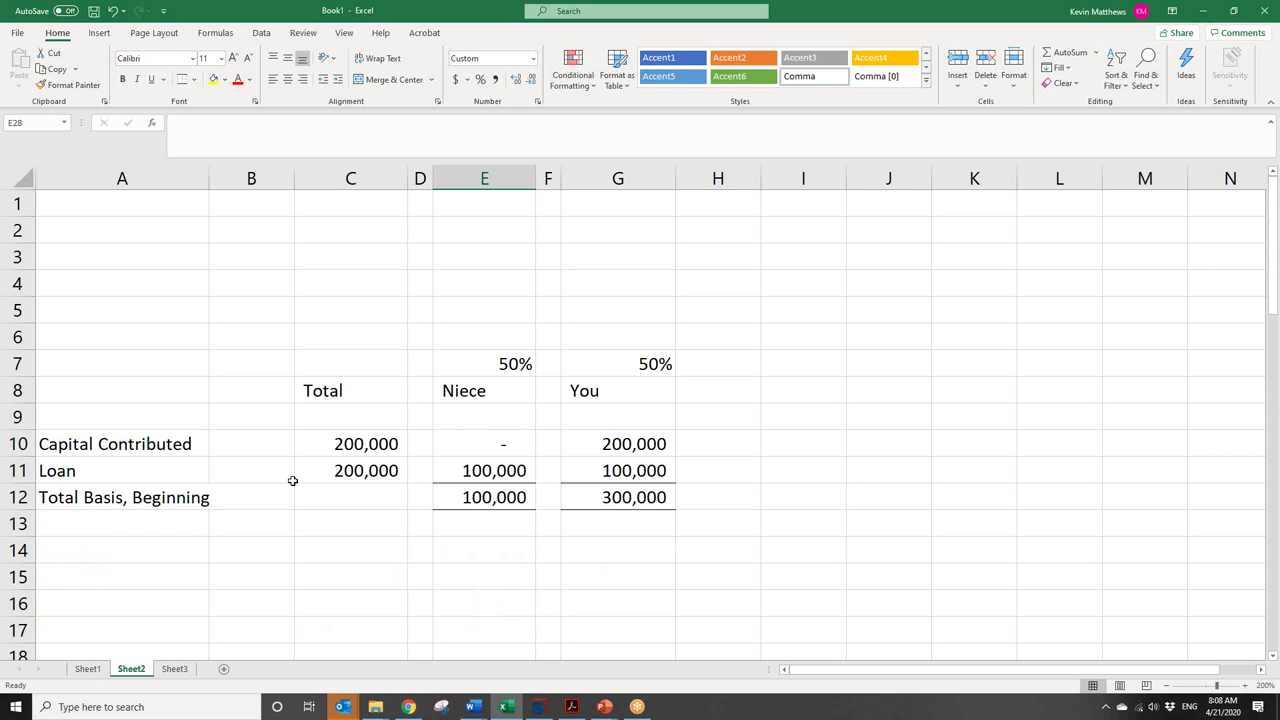
click(589, 475)
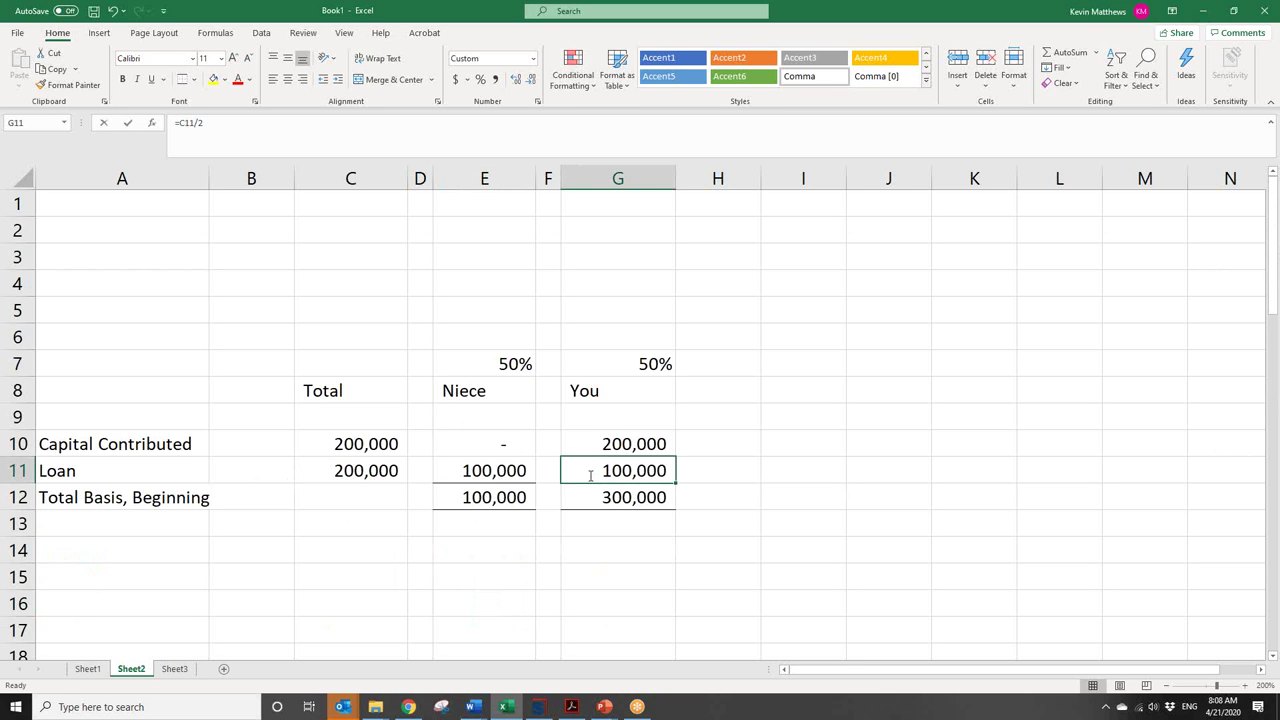
text(200000)
key(Return)
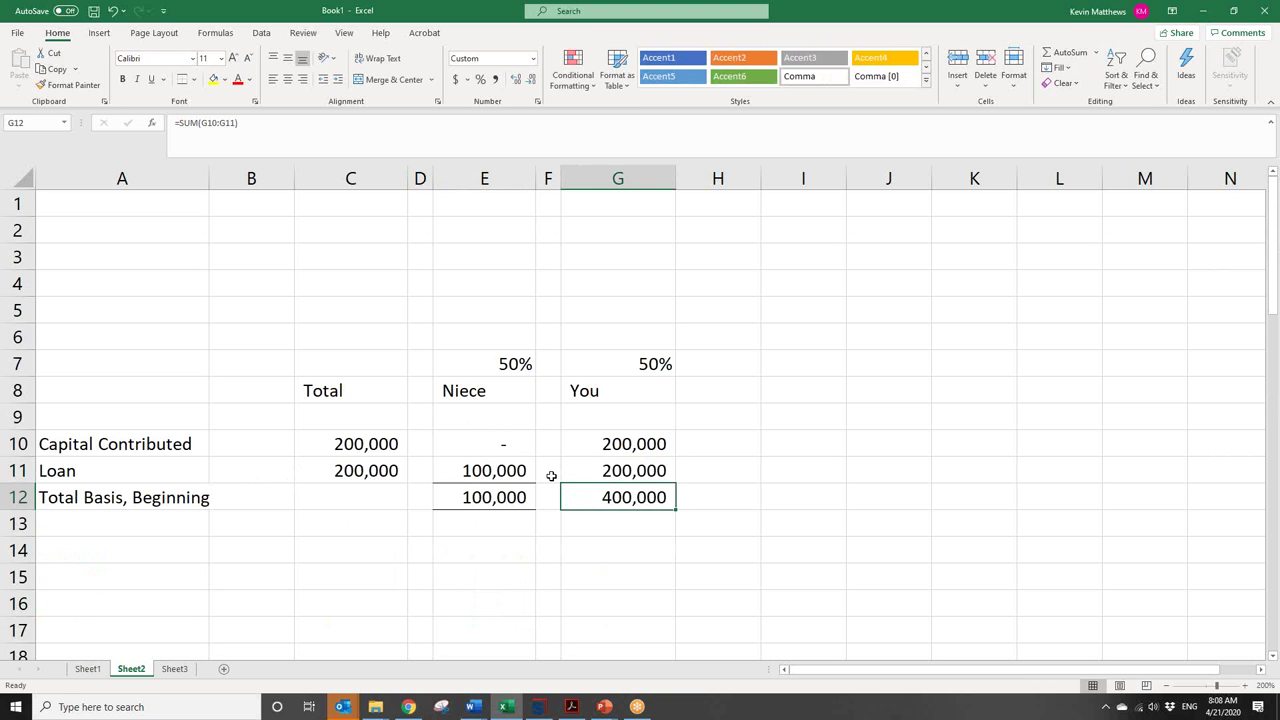
- Set Niece's share of the loan in the beginning basis table to 0
click(505, 468)
text(0)
key(Return)
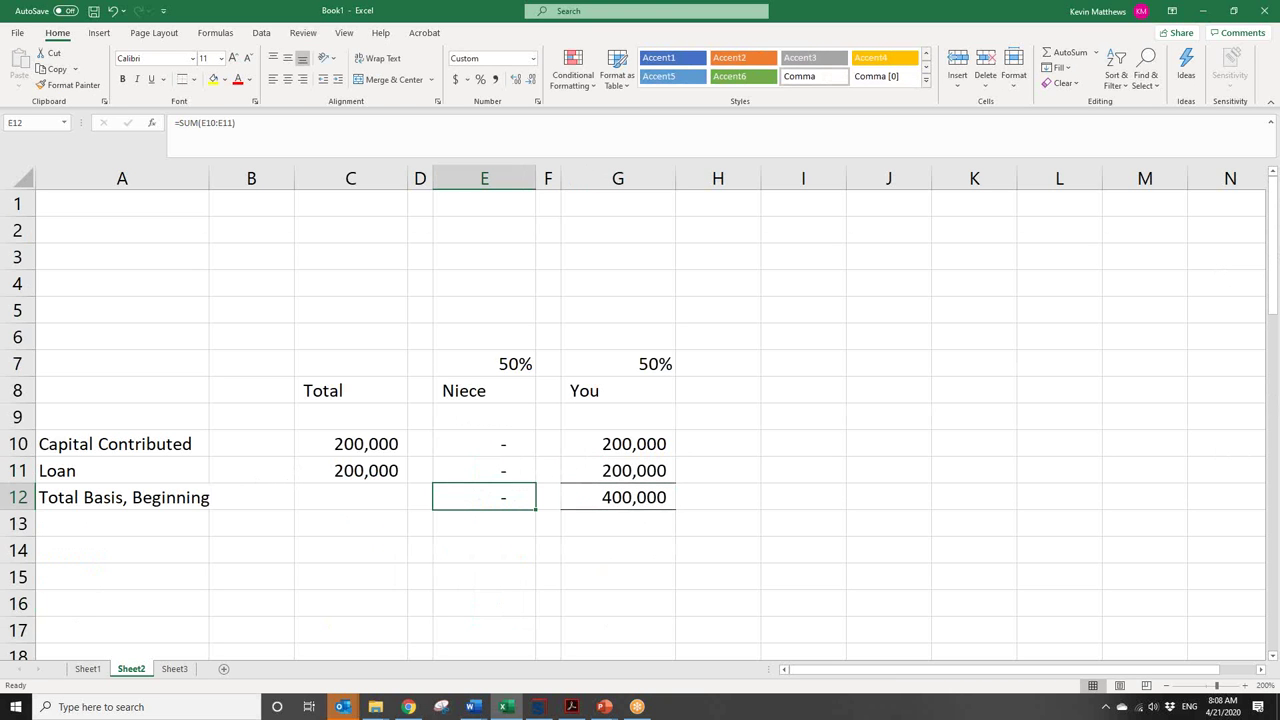
- Review how the Year 1 total income is allocated to Niece and You under the changed loan shares
drag(1274, 278, 1275, 362)
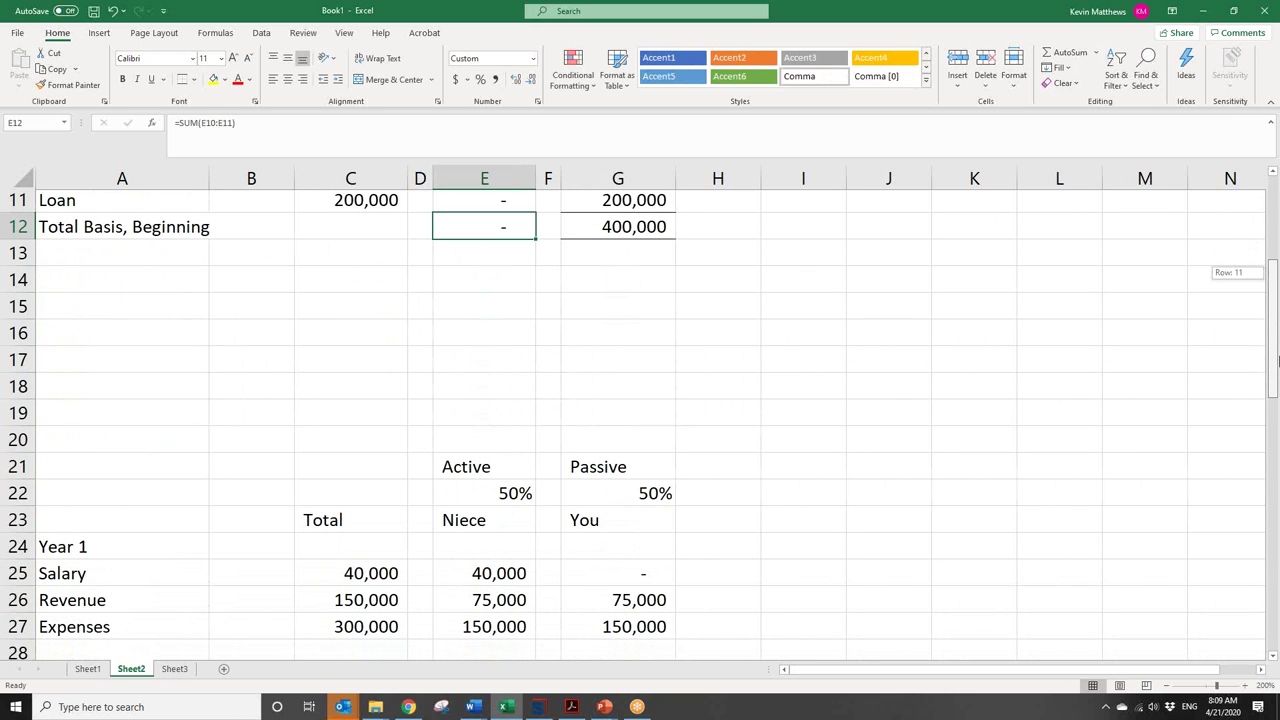
drag(1276, 362, 1275, 392)
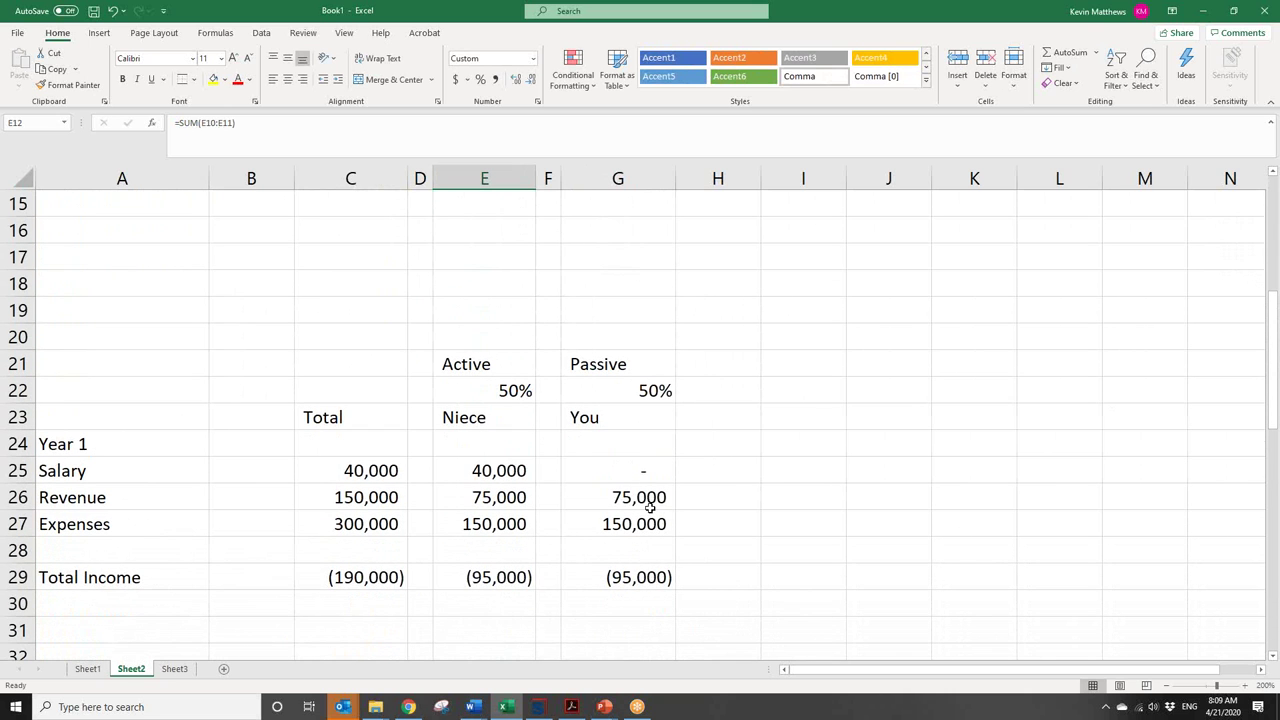
click(468, 580)
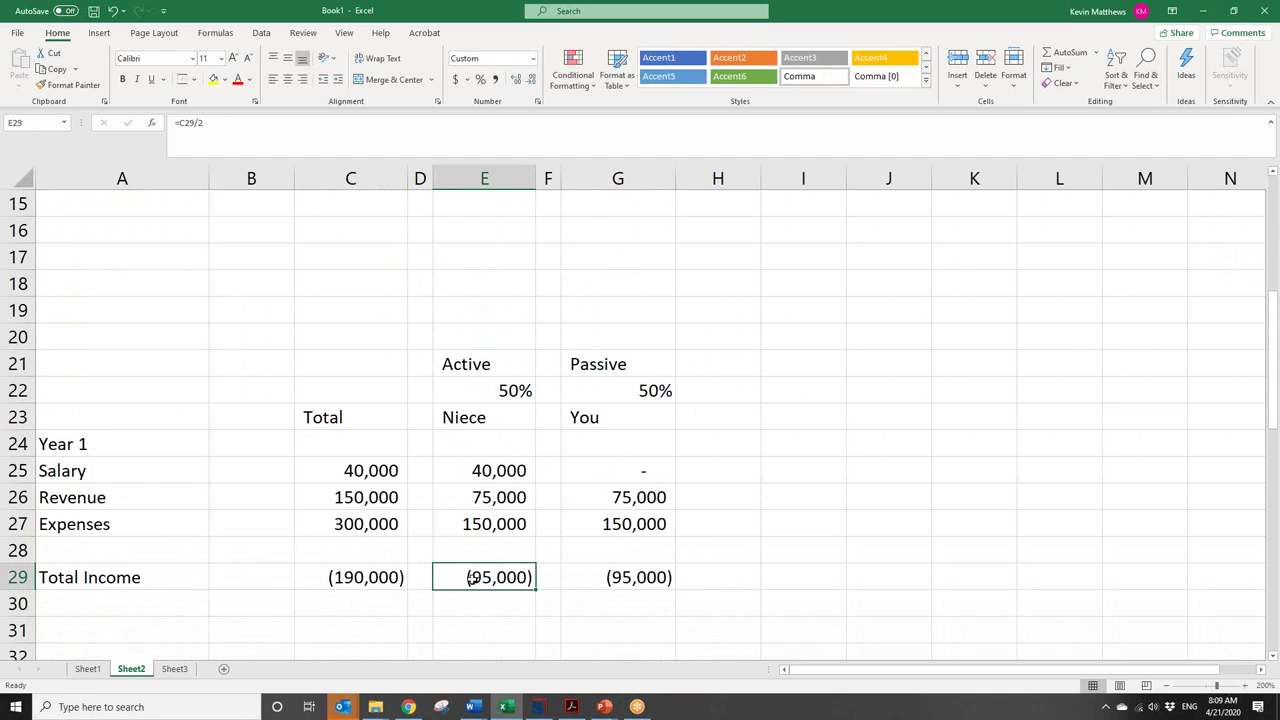
click(622, 577)
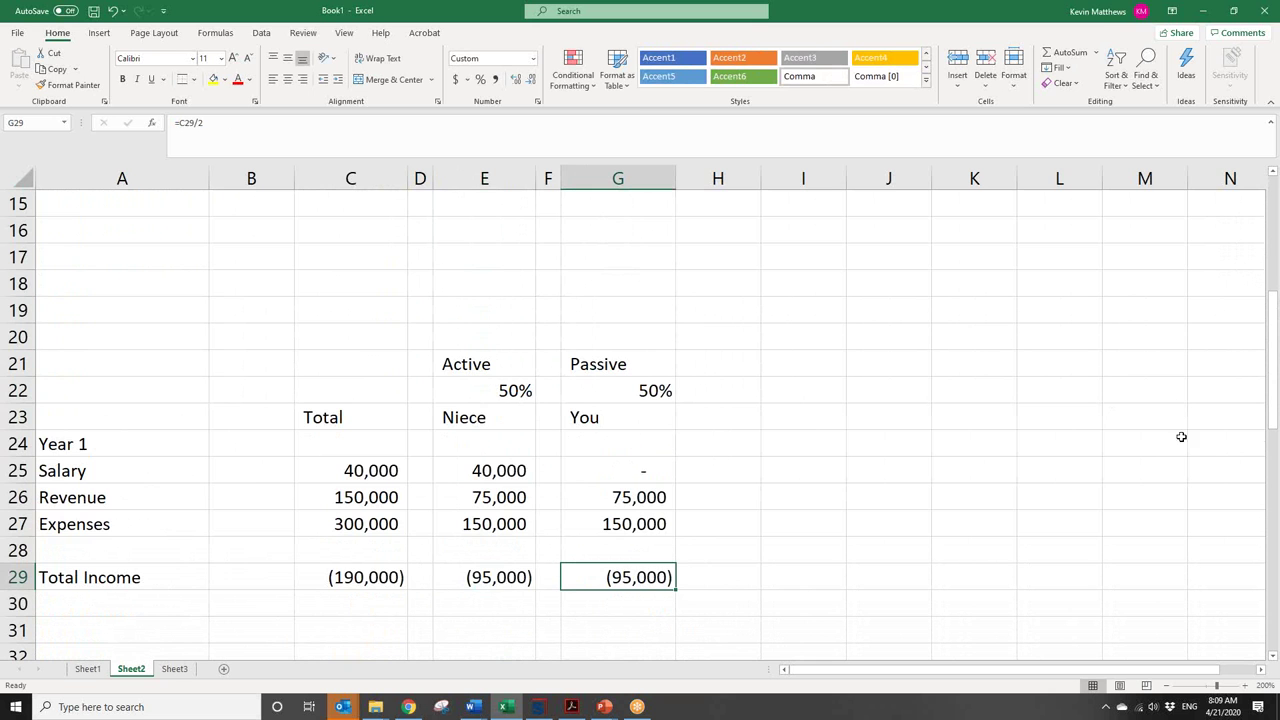
- Undo the last change to Niece's share of the loan
drag(1270, 401, 1270, 336)
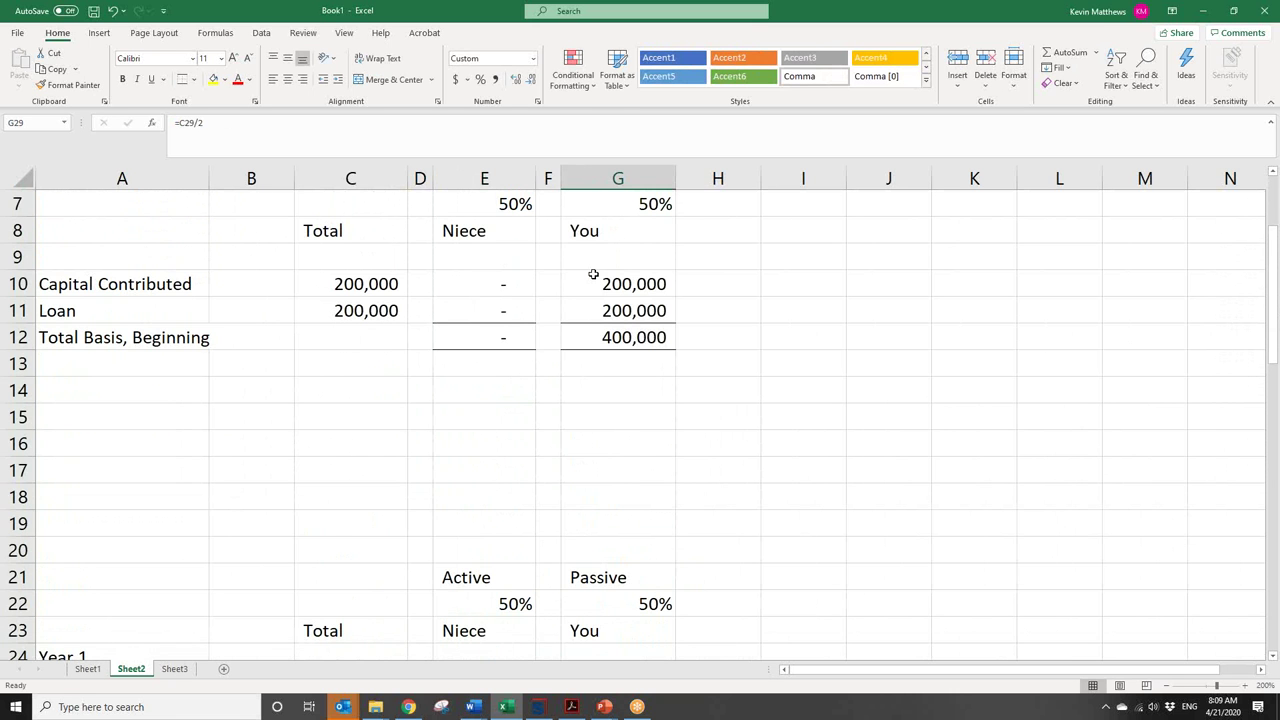
key(ctrl+z)
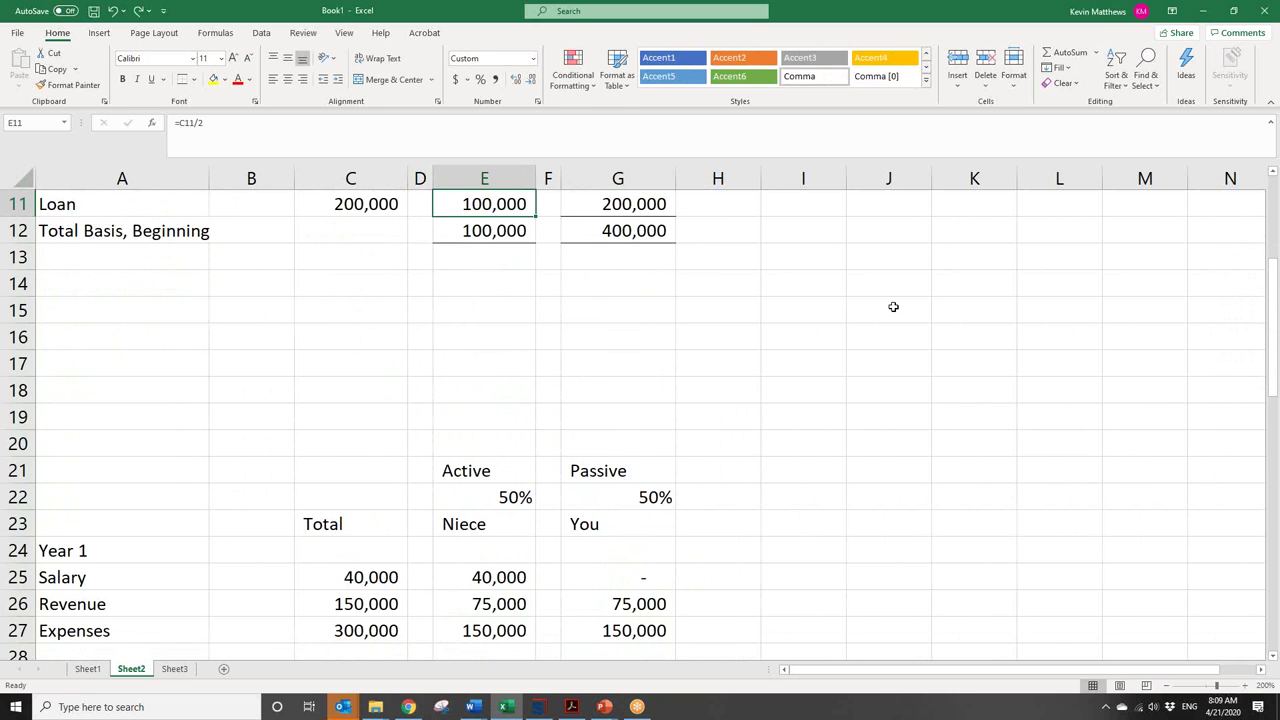
drag(1274, 369, 1272, 335)
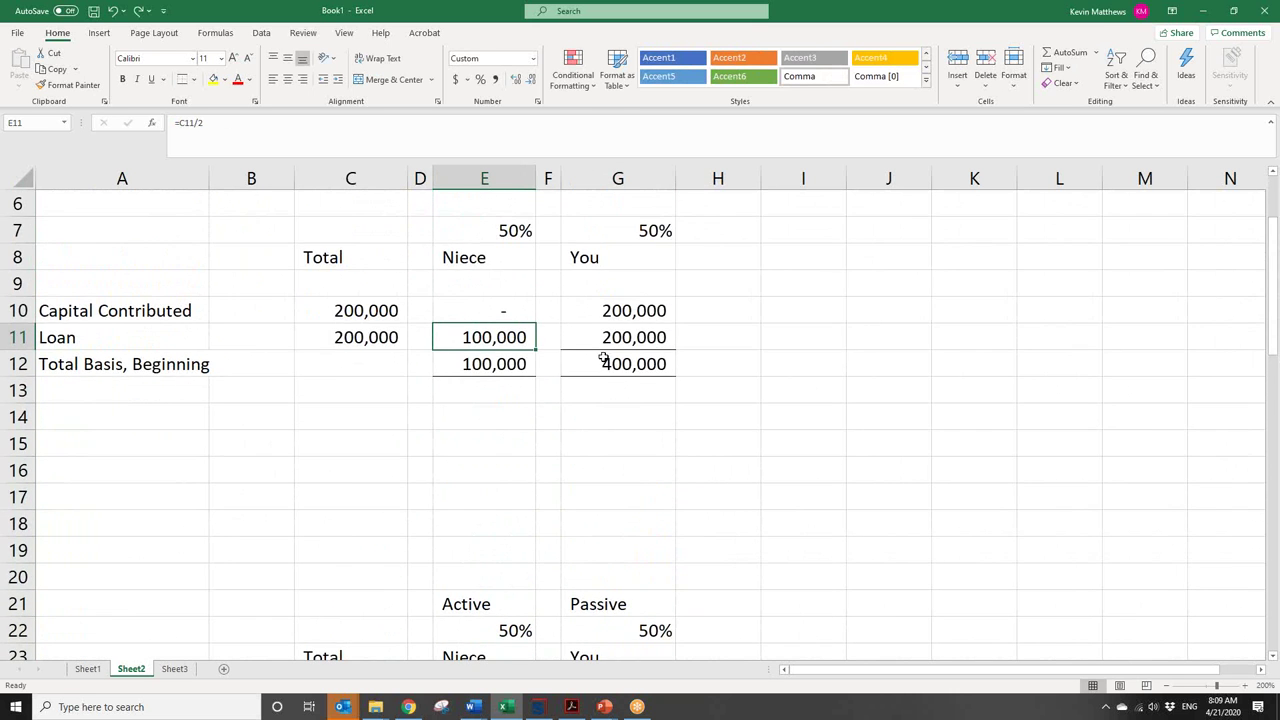
- Trace the path from Basis through At-Risk to Passive on Sheet1, and relate it to both partners' Year 1 total income on Sheet2
click(87, 668)
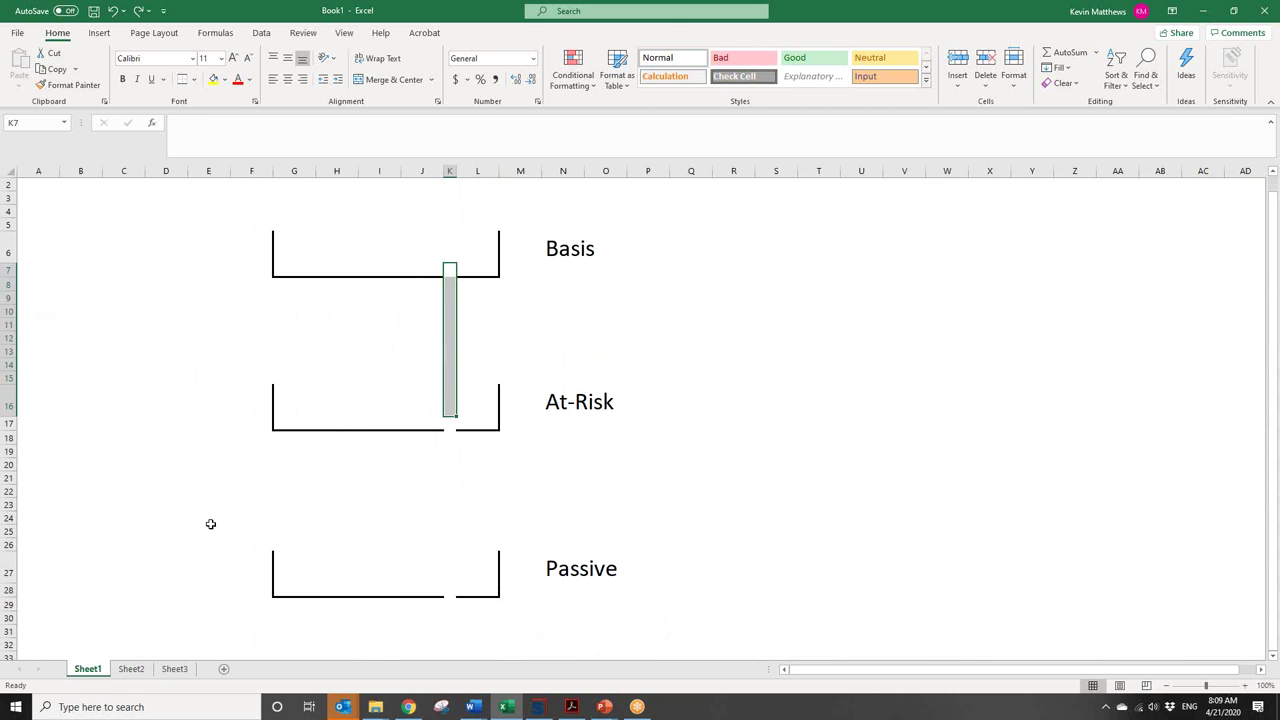
drag(449, 273, 455, 572)
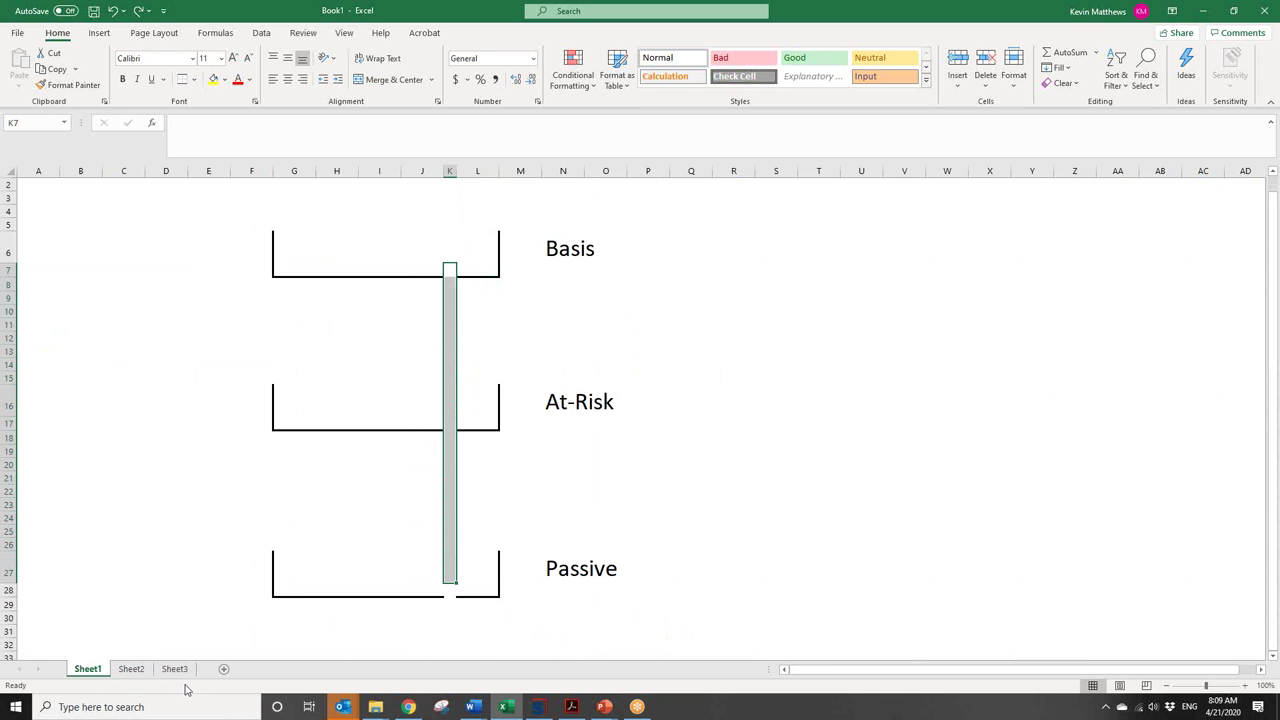
click(131, 668)
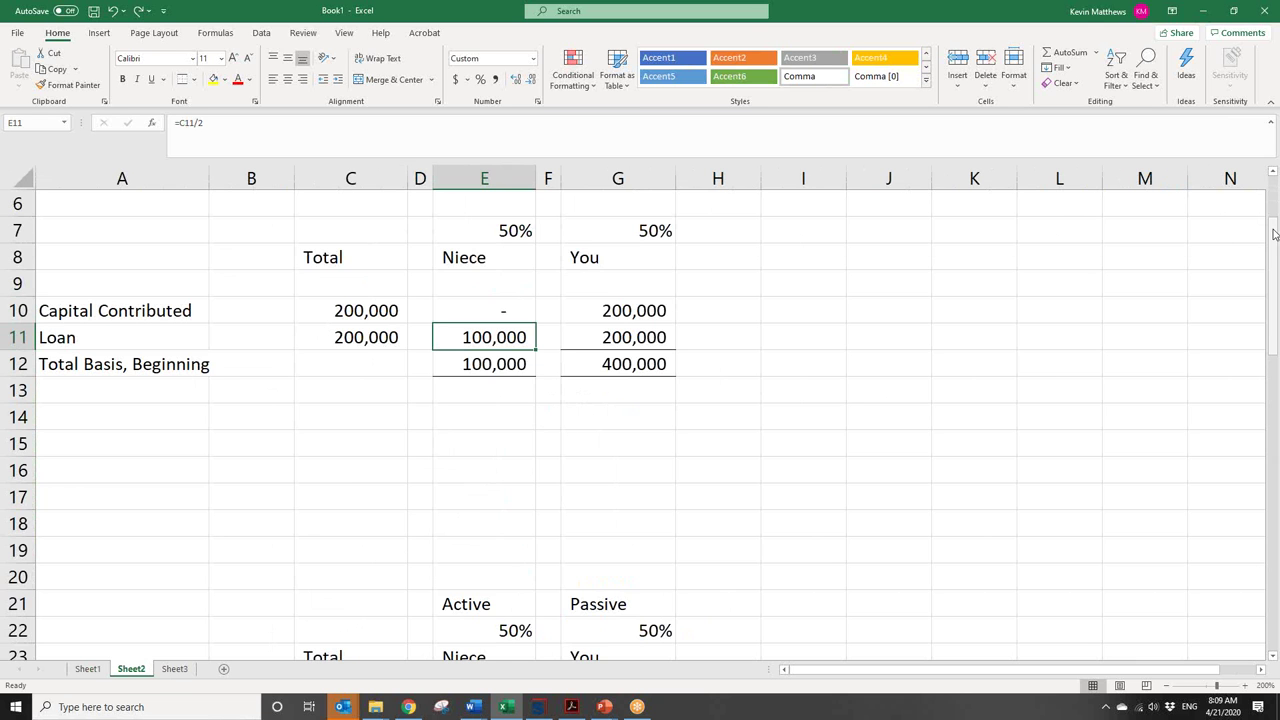
drag(1274, 290, 1276, 313)
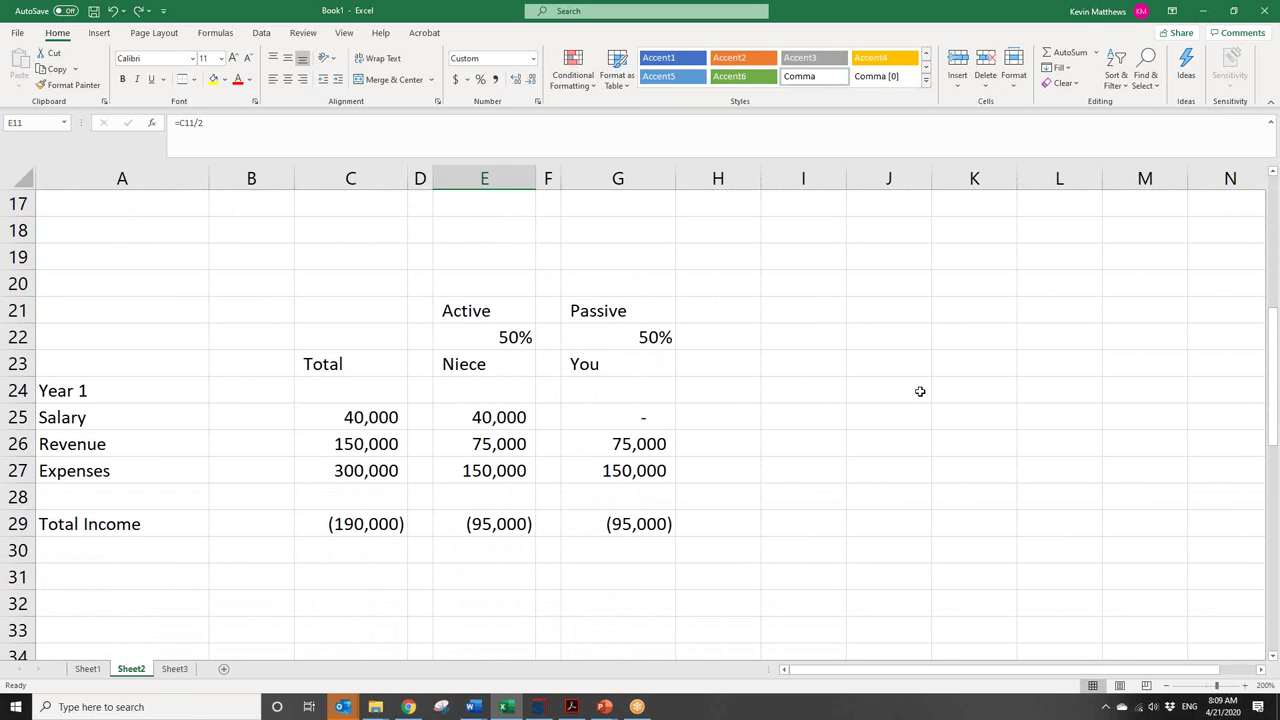
click(641, 527)
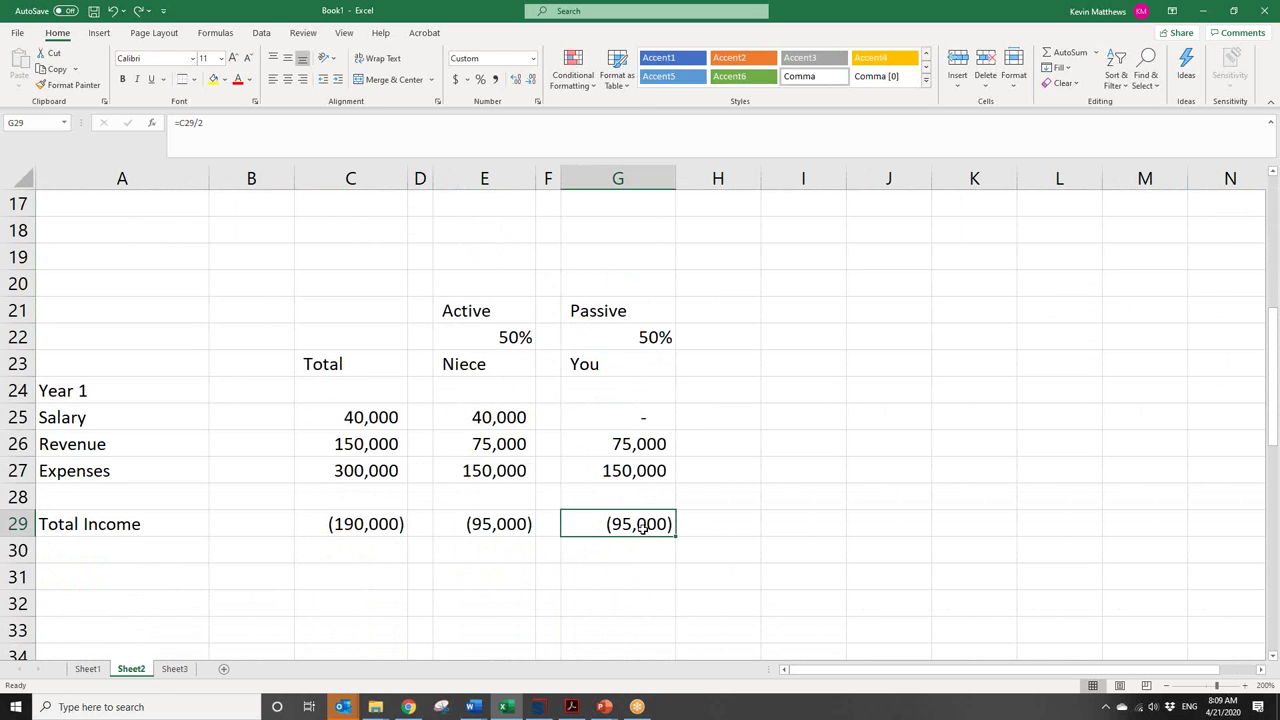
drag(1275, 382, 1275, 380)
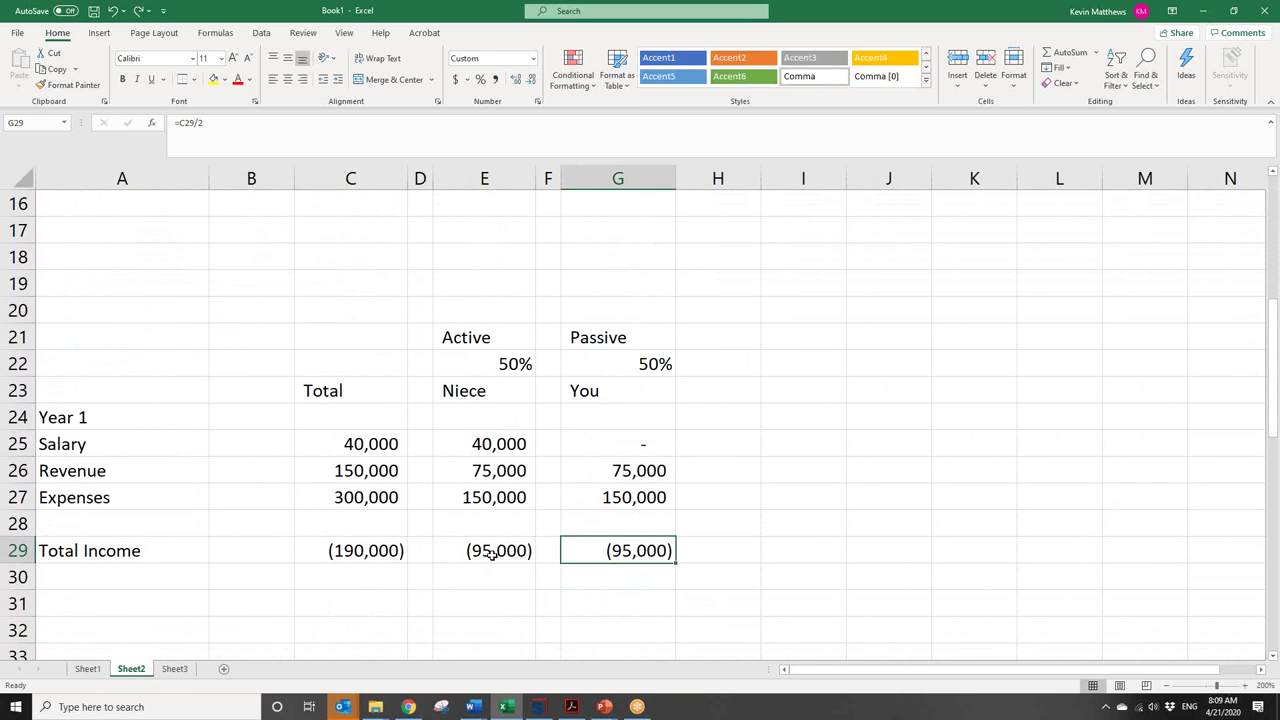
click(492, 555)
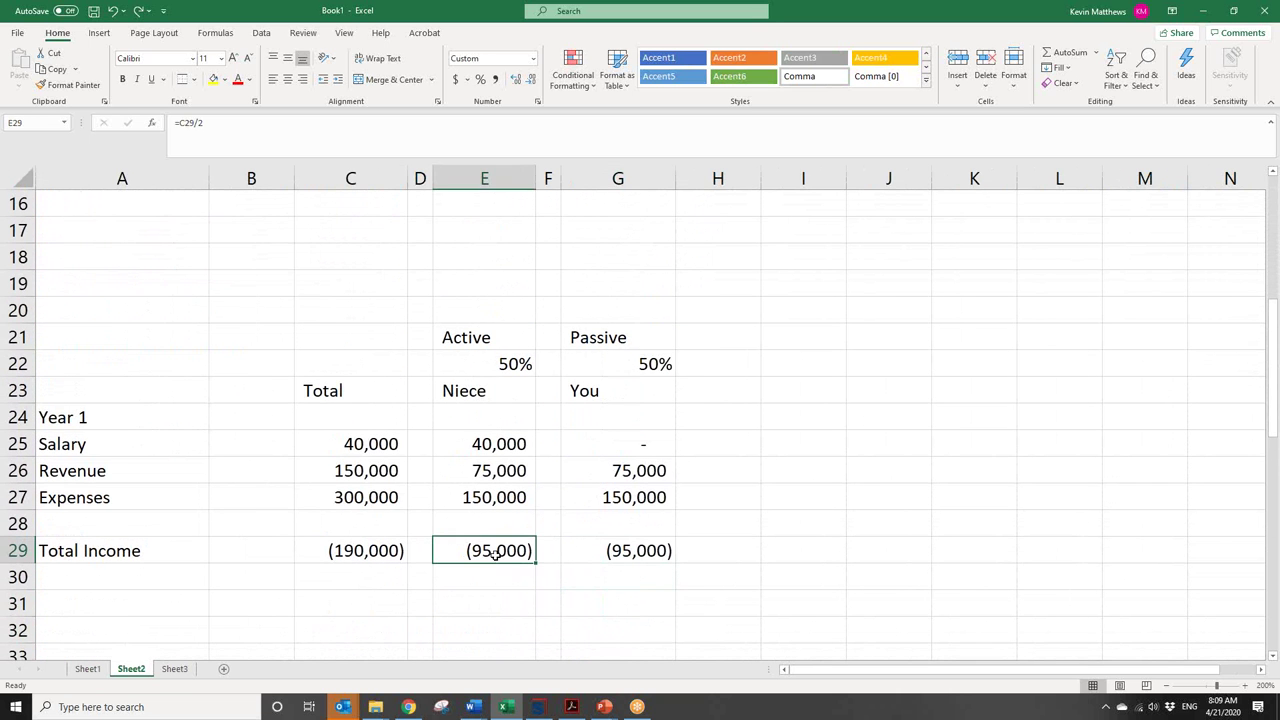
click(88, 669)
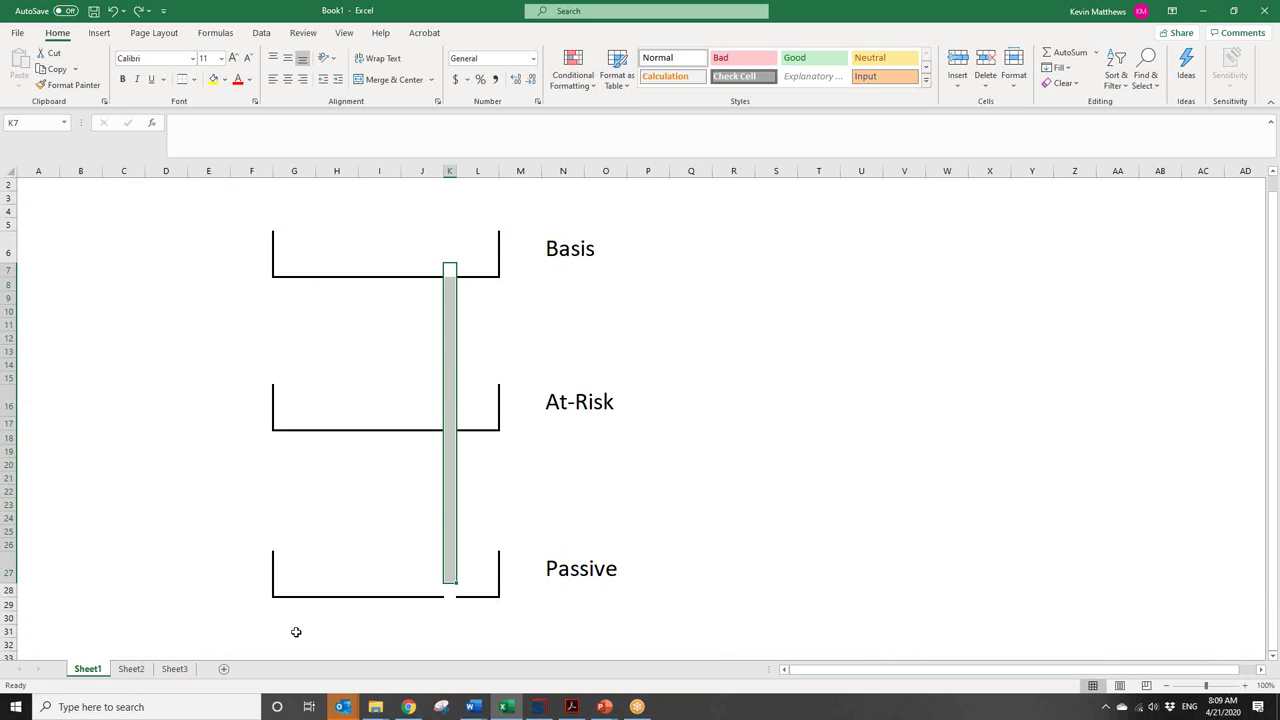
click(131, 669)
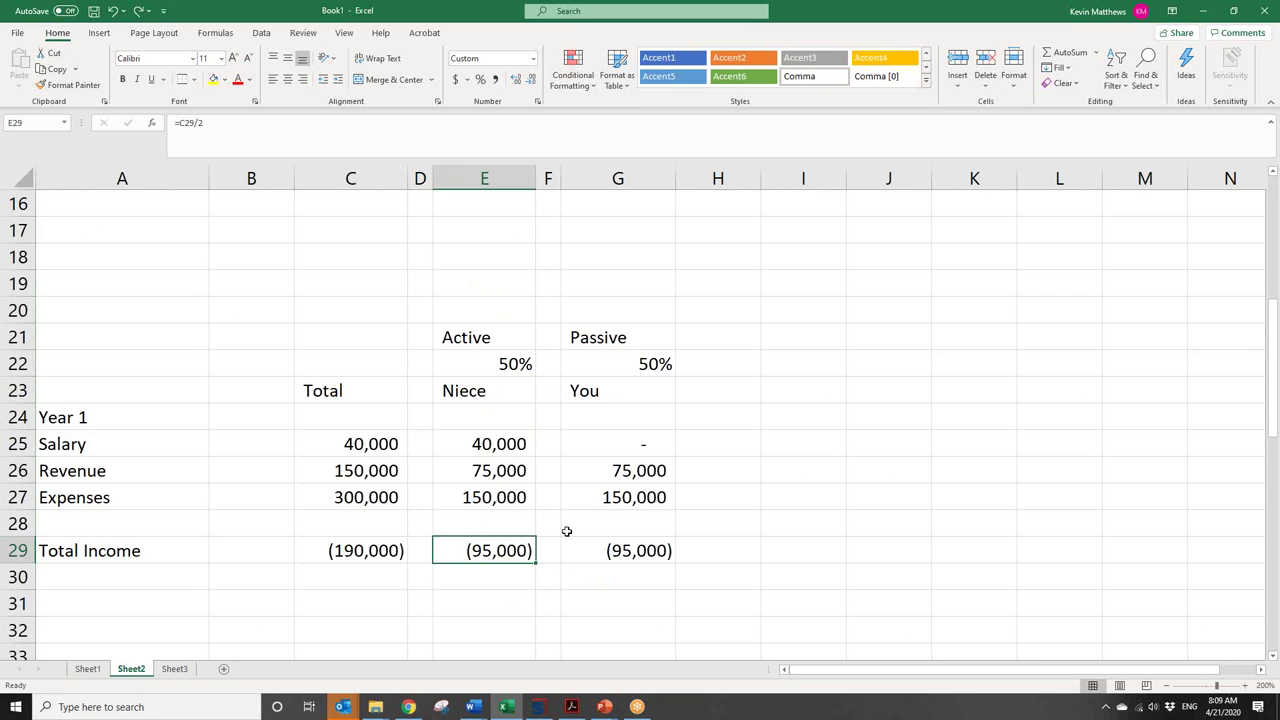
- Highlight Niece's Year 1 salary cell with a yellow fill
scroll(1228, 320, down, 2)
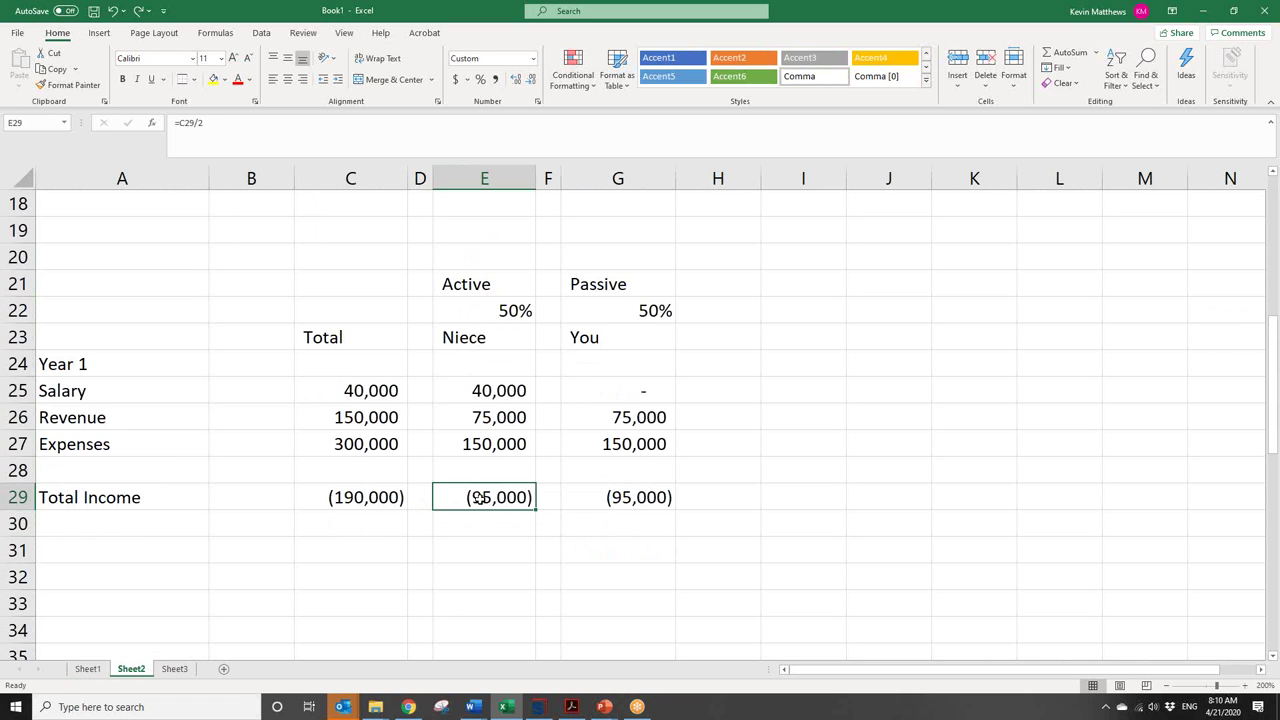
click(473, 390)
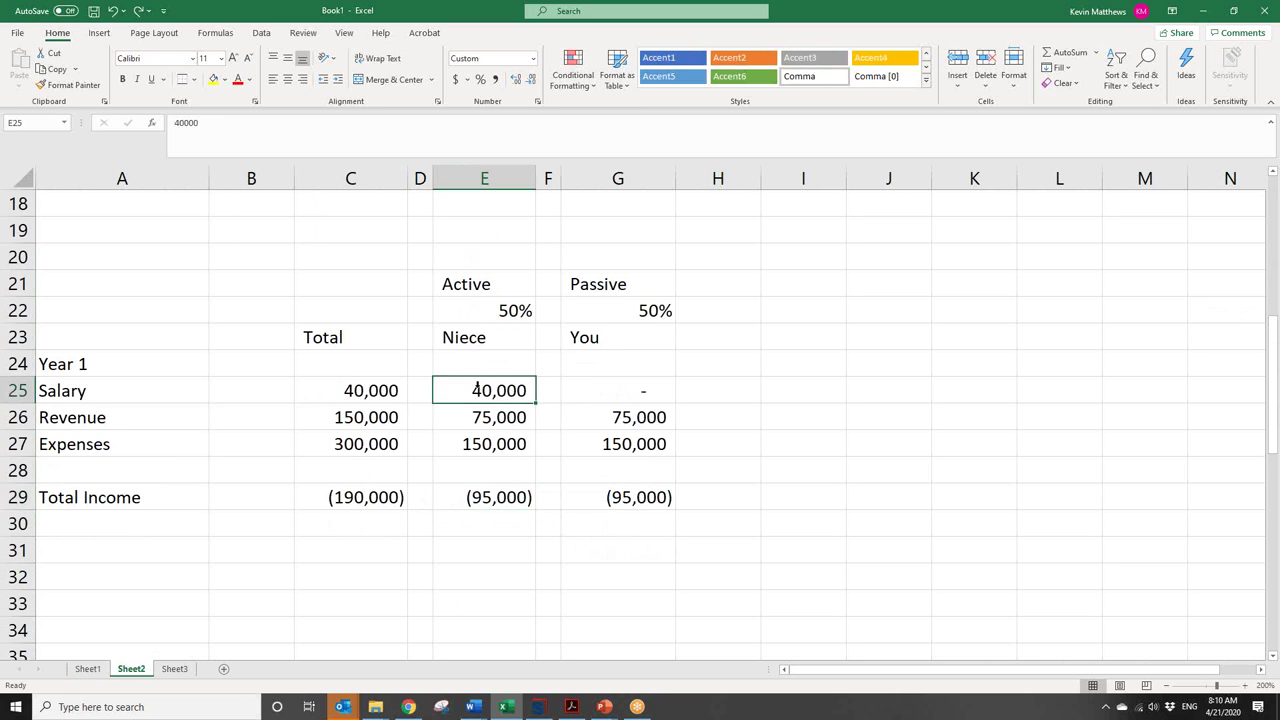
click(213, 79)
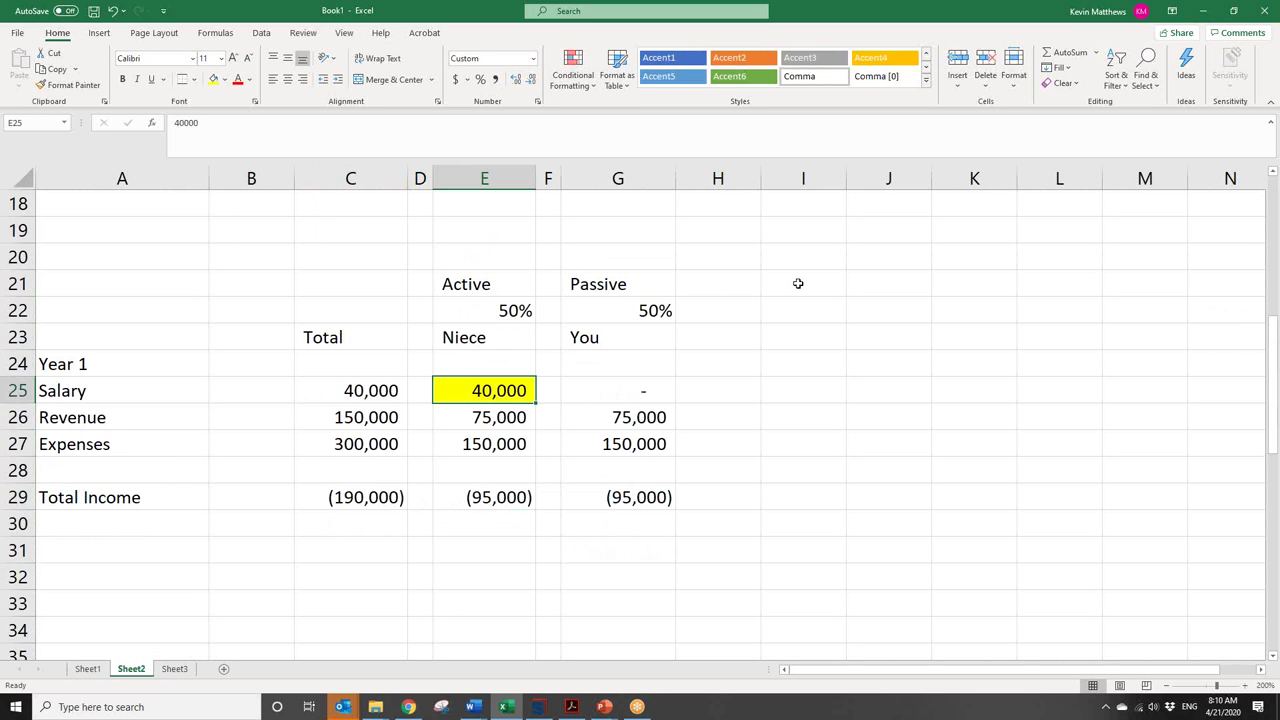
- Undo the yellow fill on Niece's Year 1 salary and enter 40000 in E32 and -95000 in E33
key(ctrl+z)
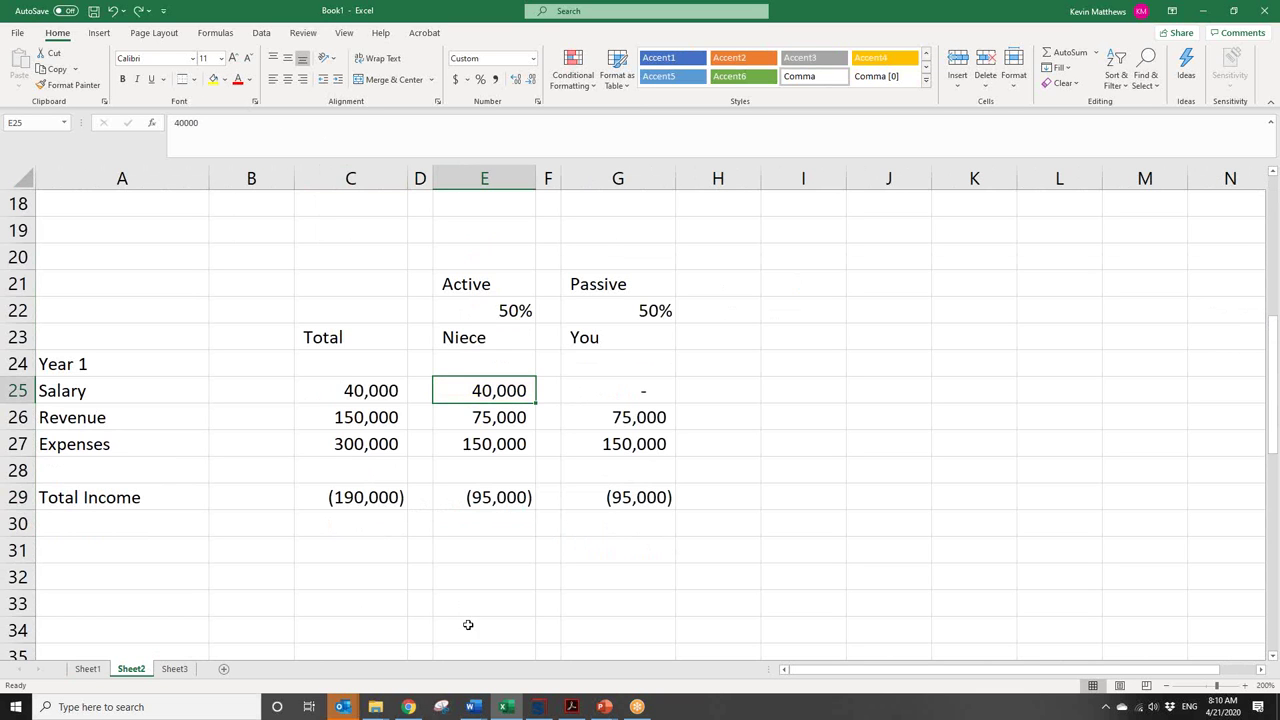
click(484, 585)
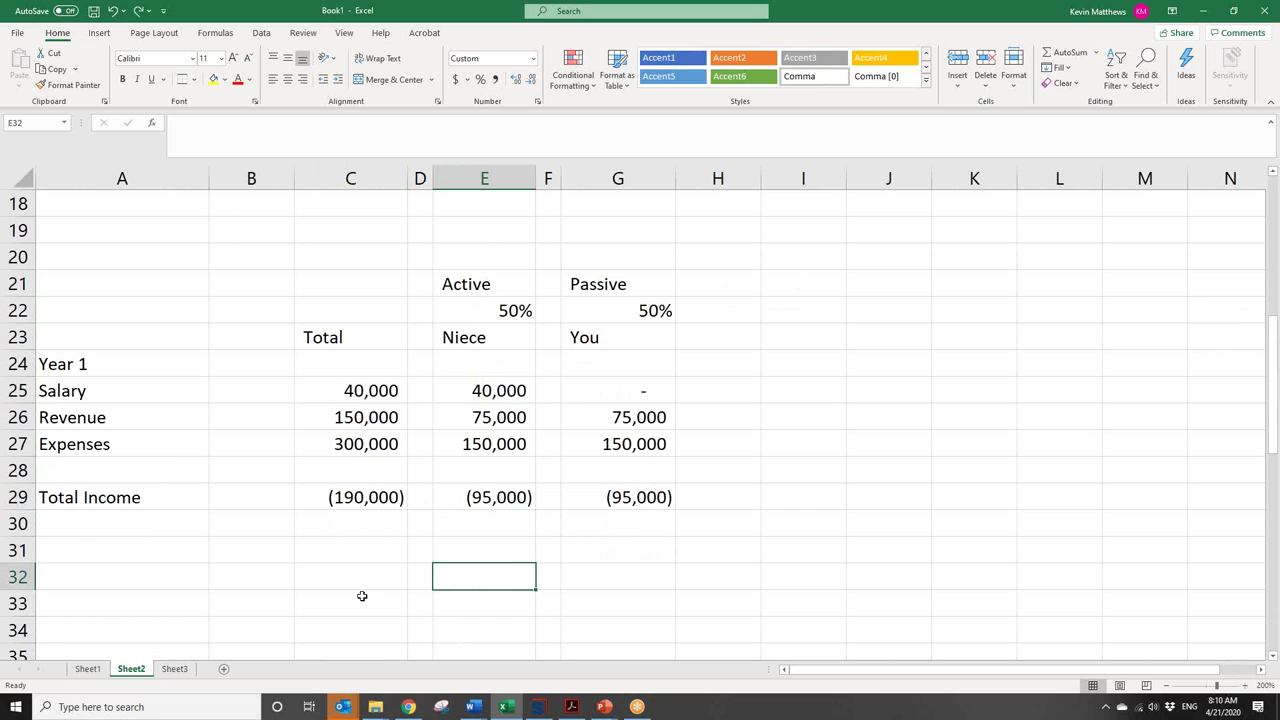
text(40000)
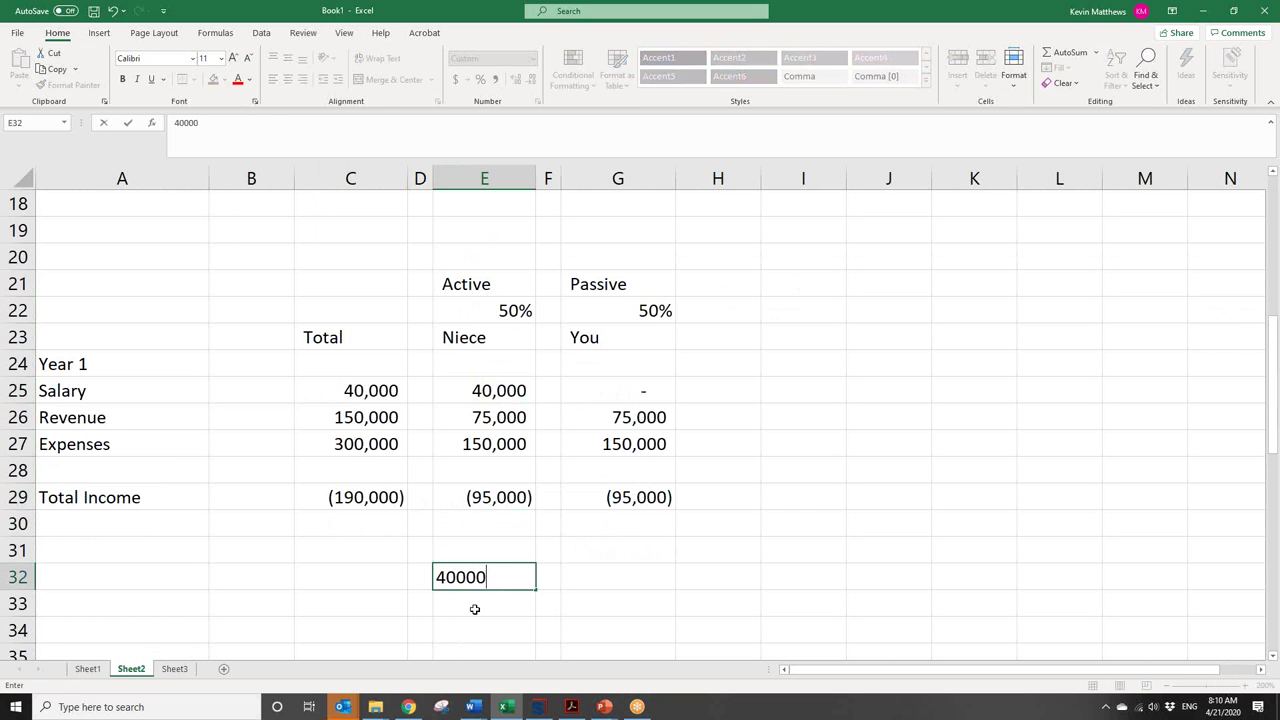
key(Return)
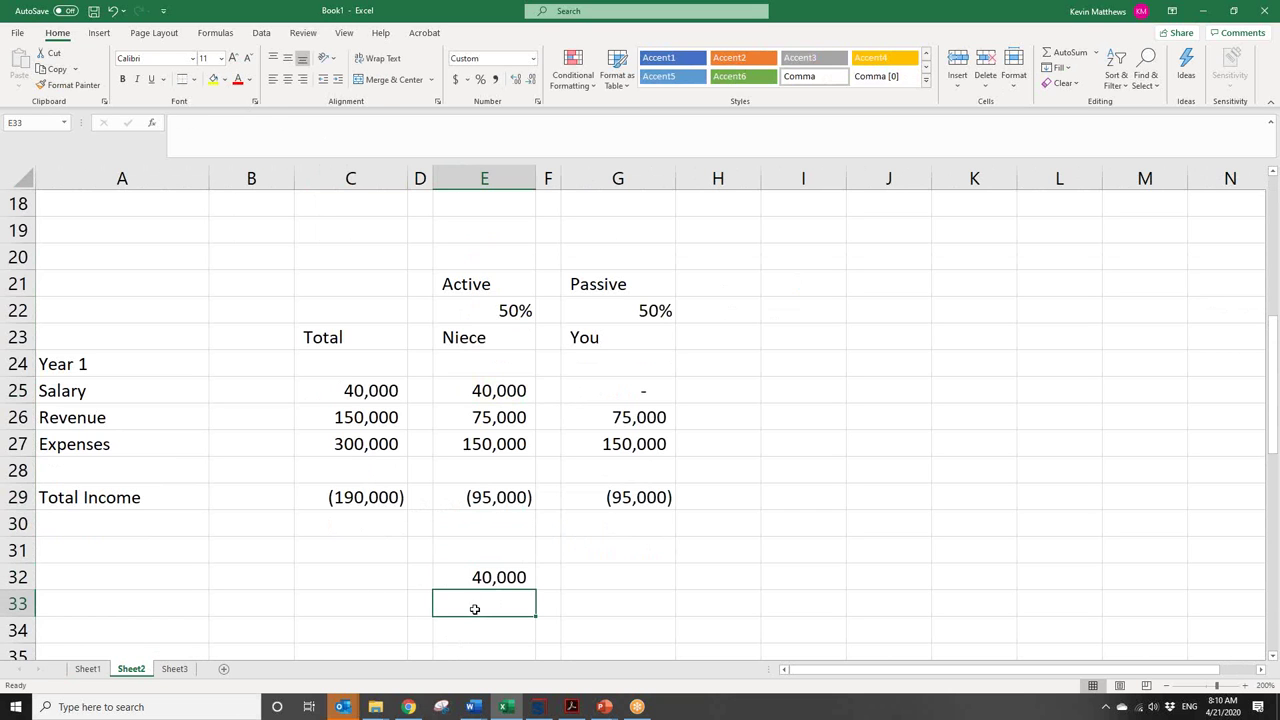
text(-95000)
key(Return)
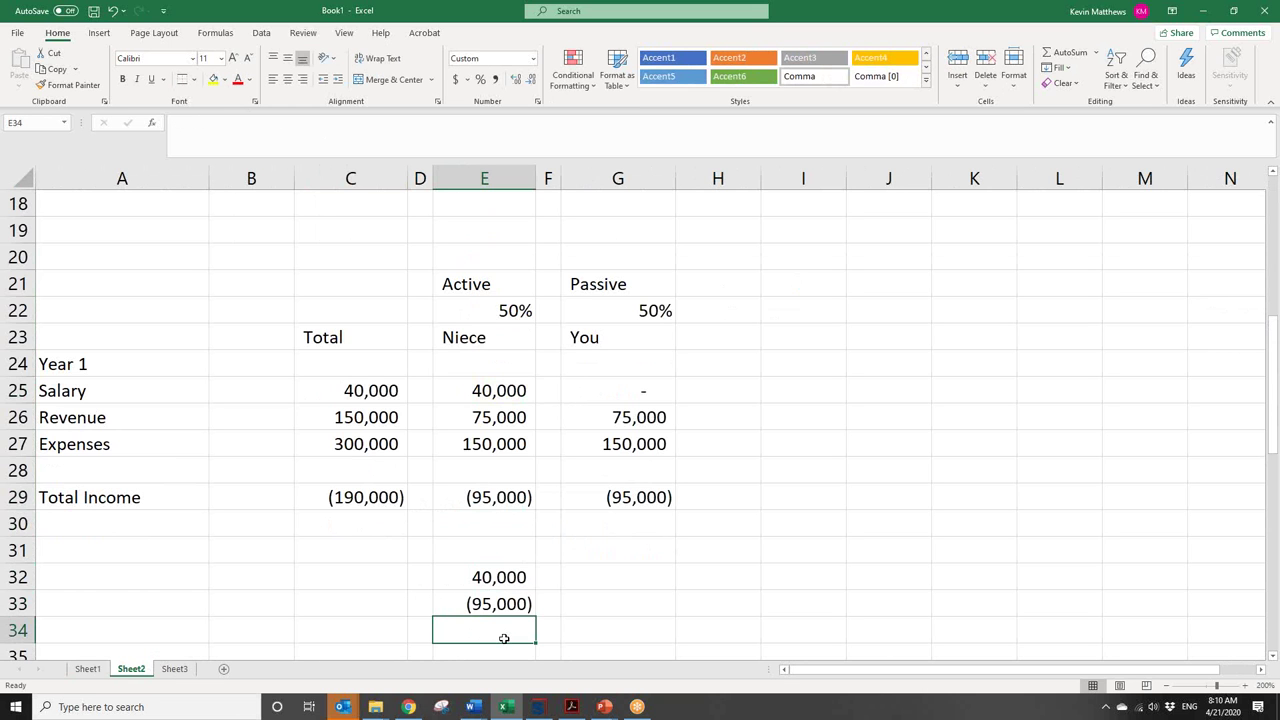
- Total E32:E33 in E34 with a SUM formula and give the cell a top and bottom border
key(BackSpace)
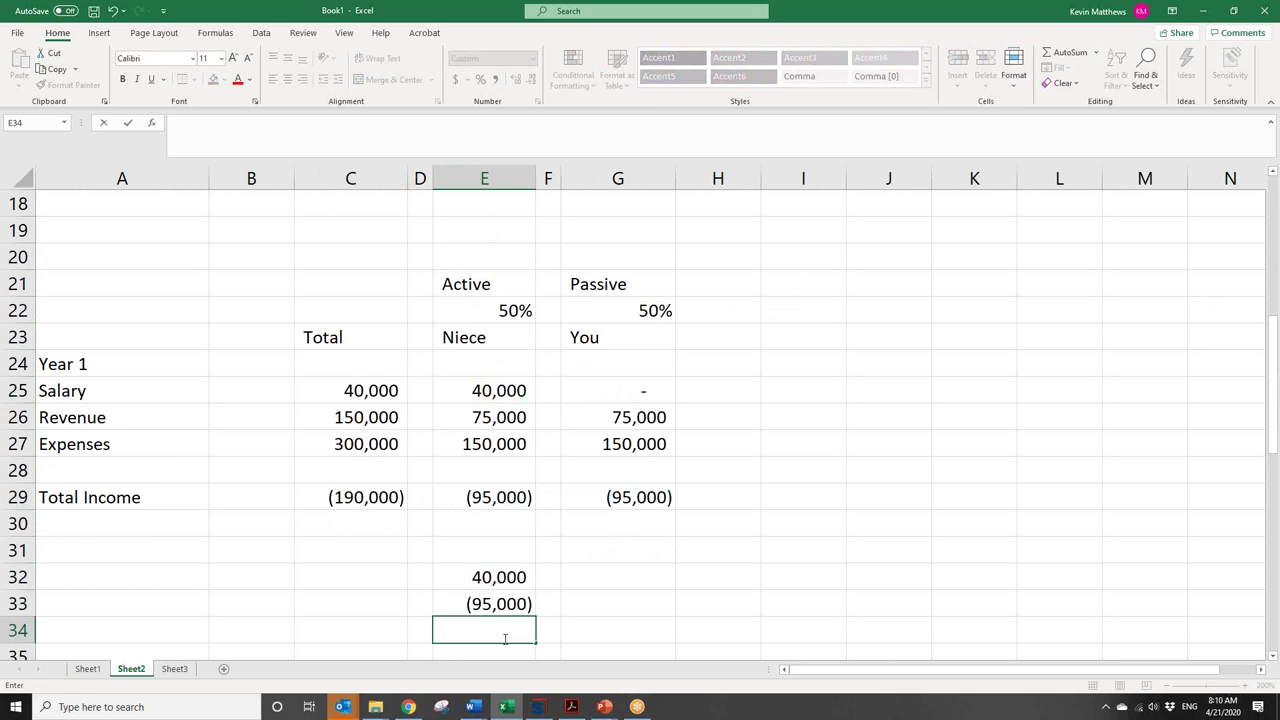
key(Escape)
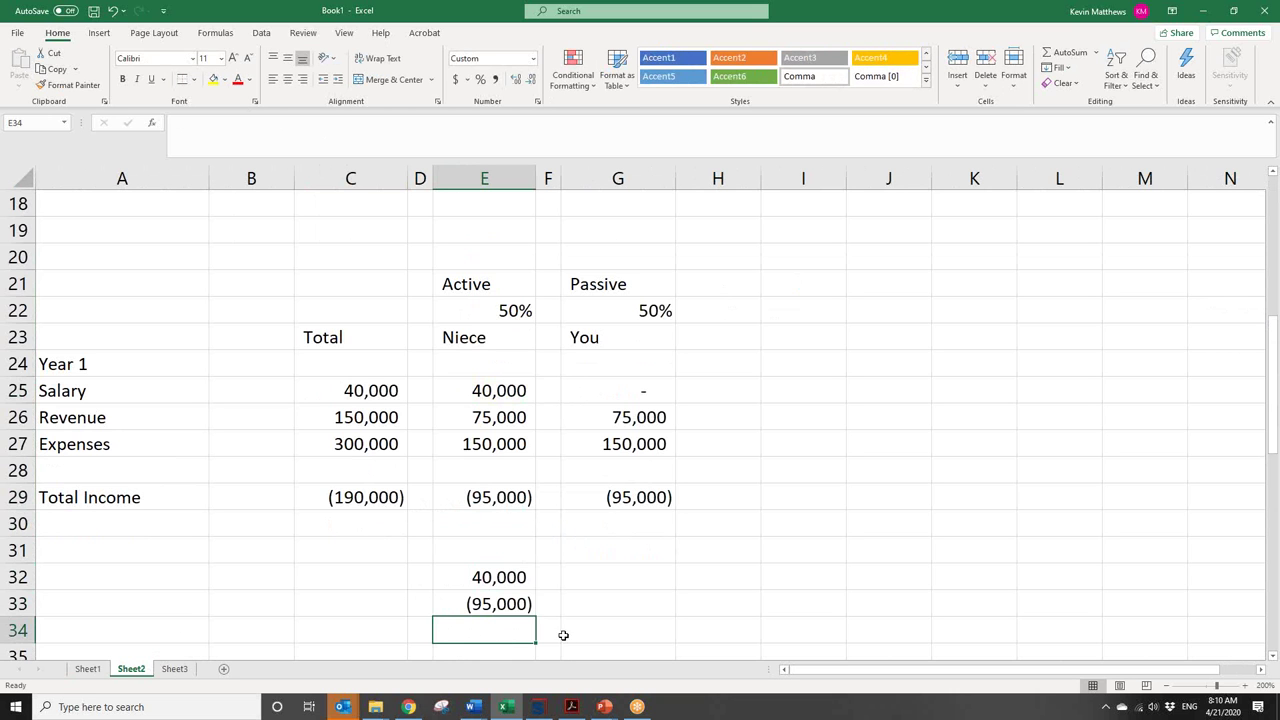
key(alt+equal)
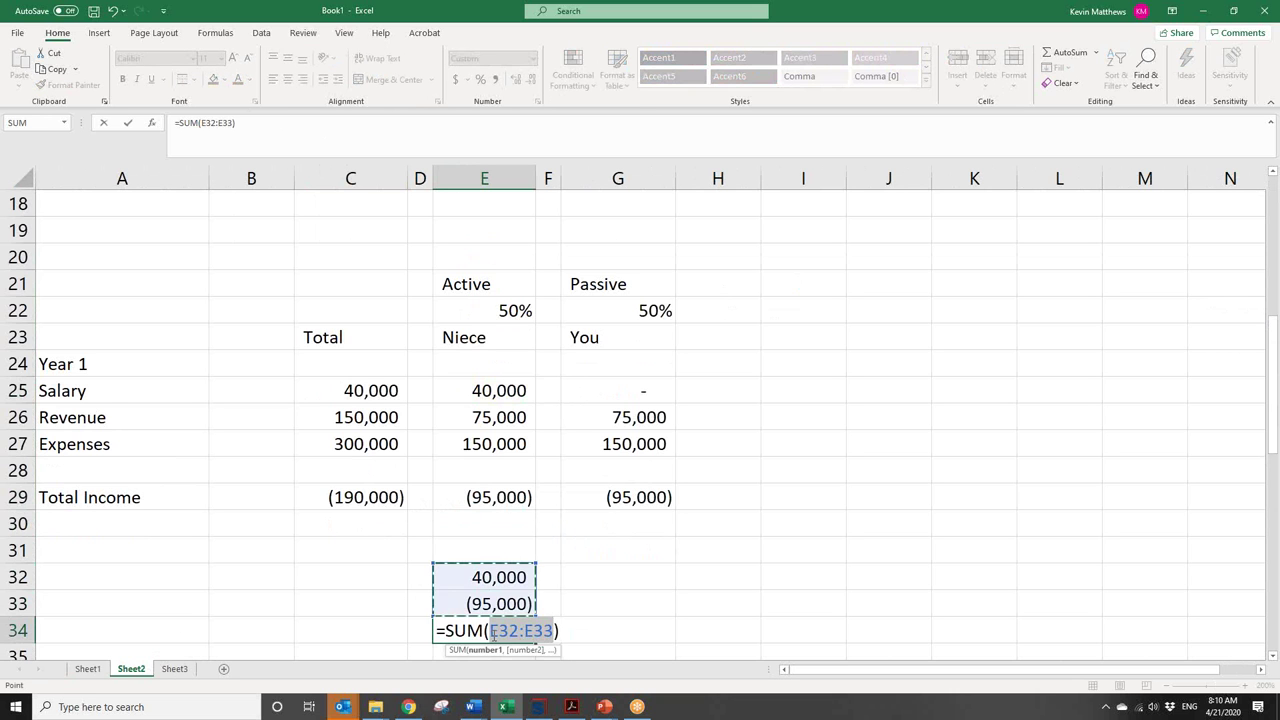
key(Return)
click(493, 604)
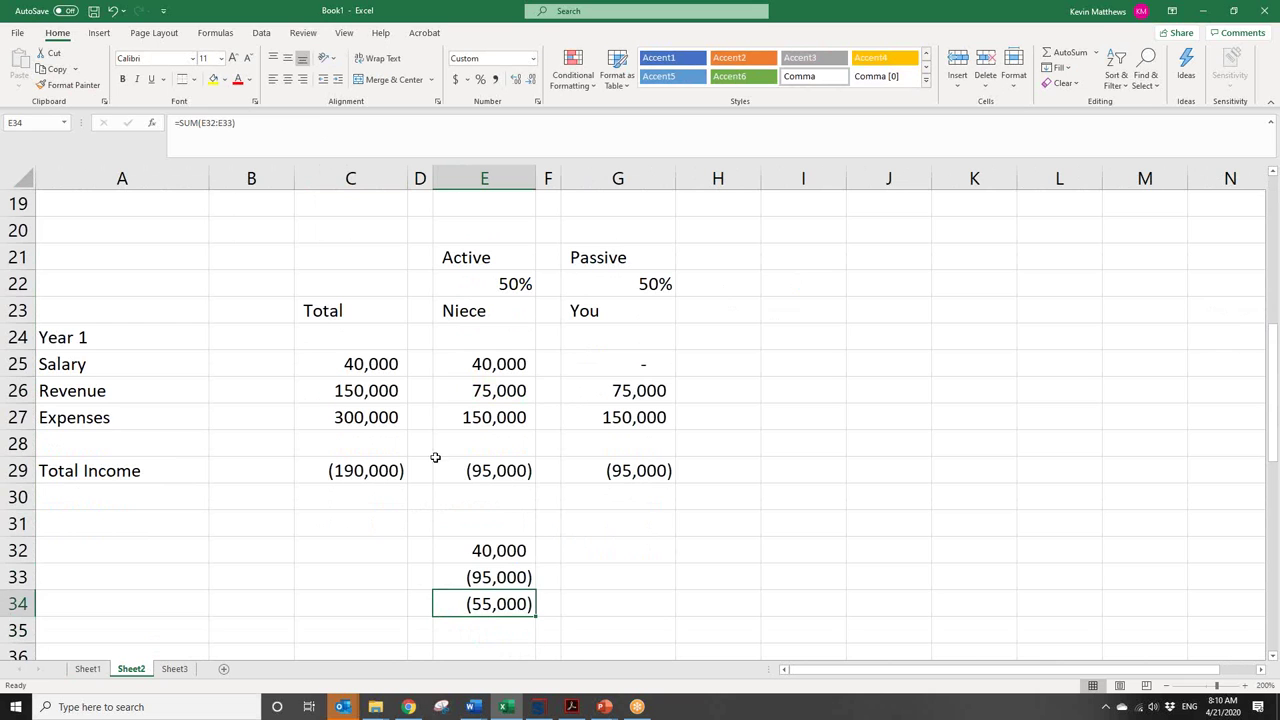
click(182, 80)
click(600, 523)
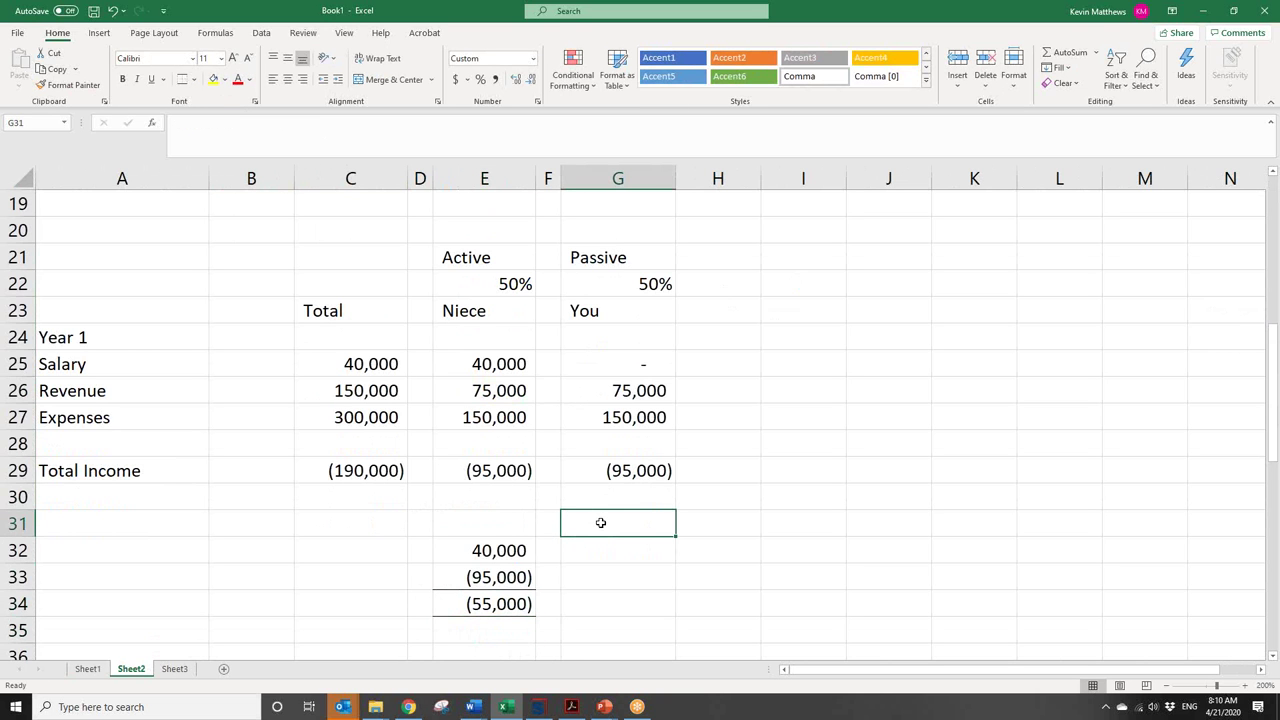
click(497, 603)
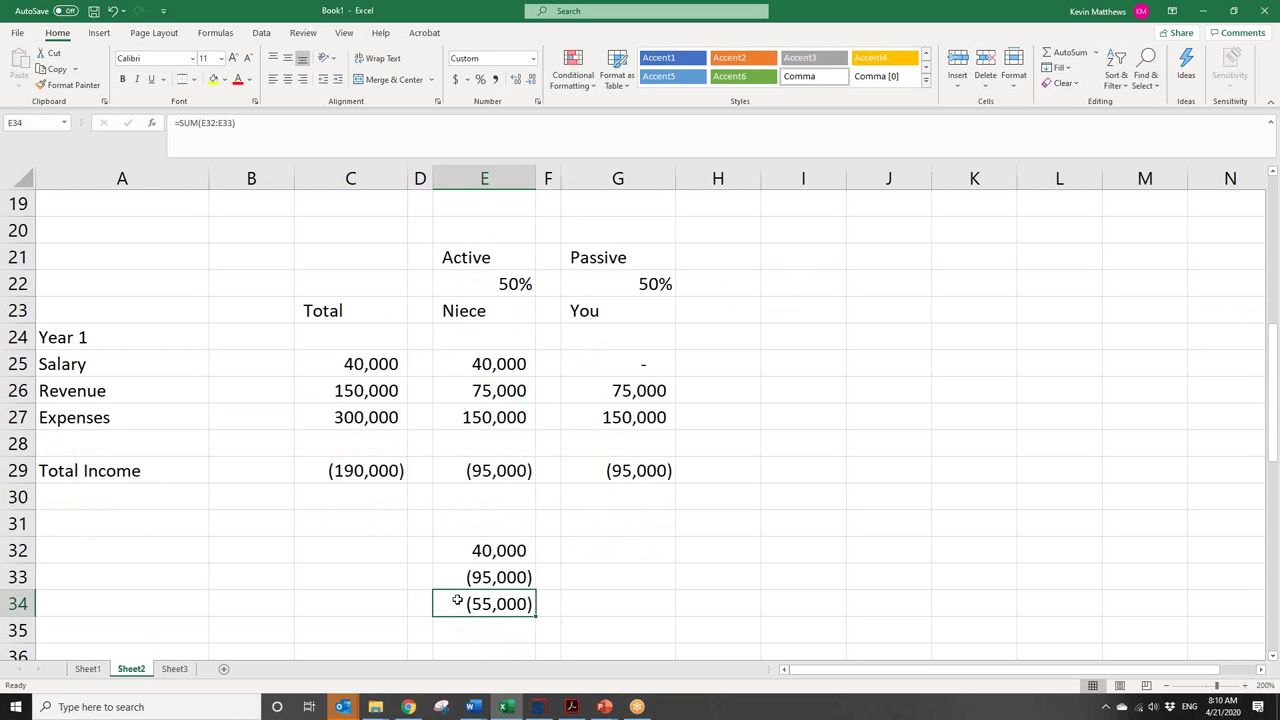
- Label Niece's combined total with "Net Operating Loss" in C34
click(334, 601)
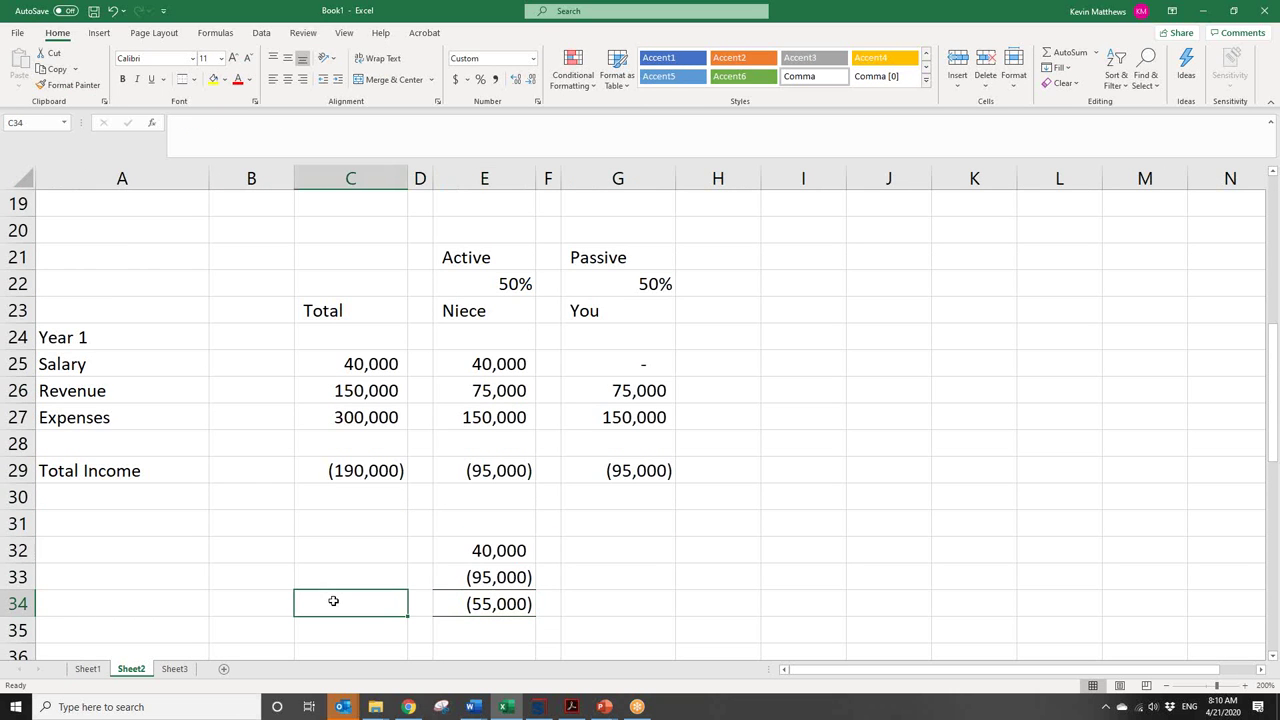
text(Net Operati)
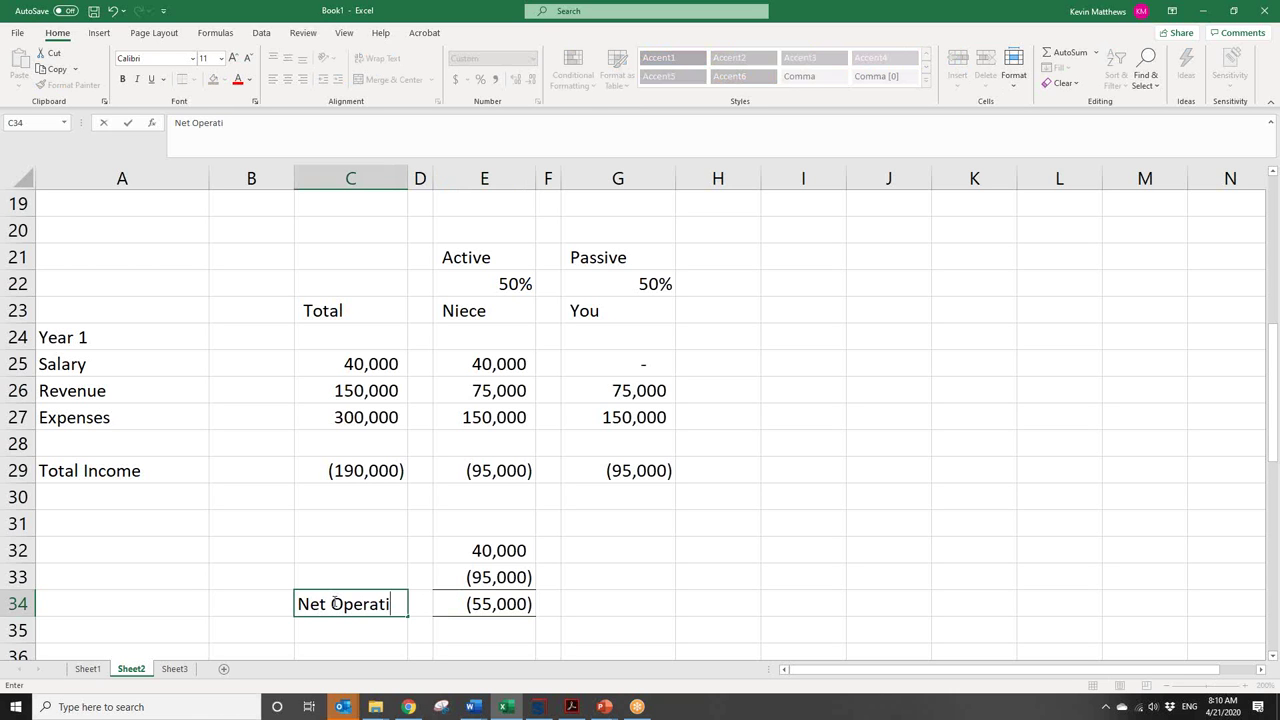
text(ng Loss)
key(Return)
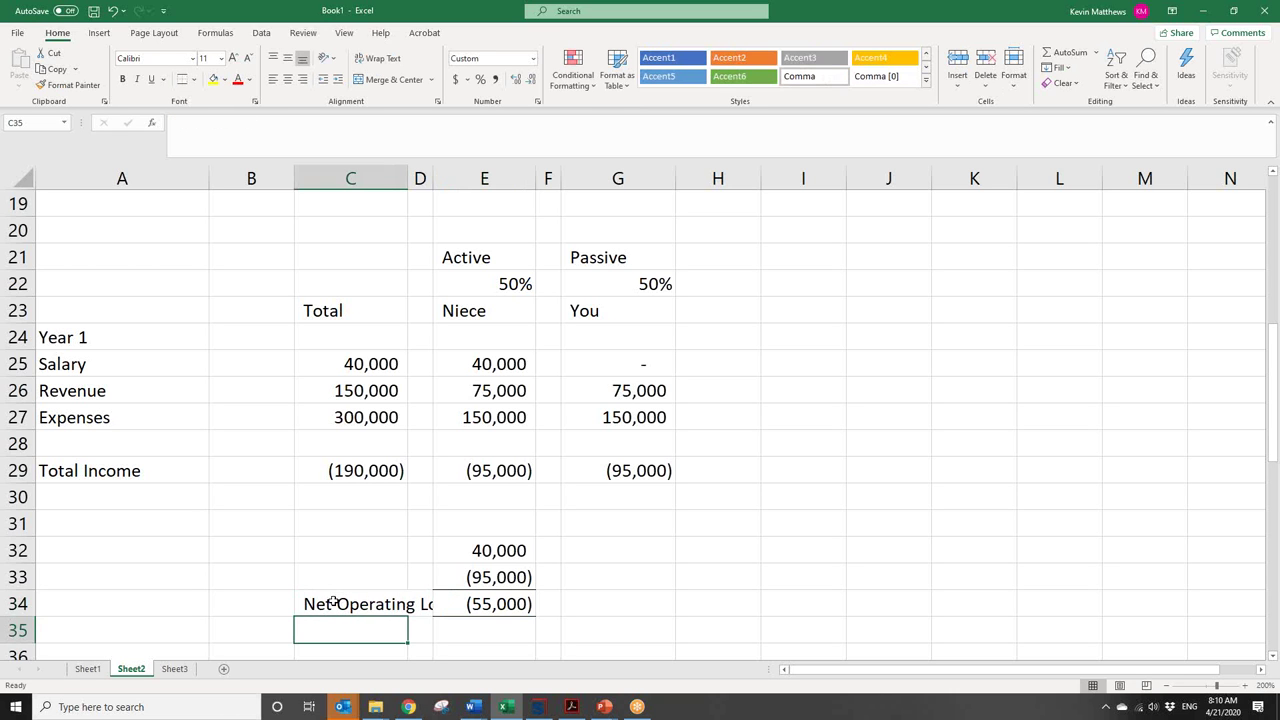
- Replace the label in C34 with the abbreviation "NOL"
click(372, 601)
text(NOL)
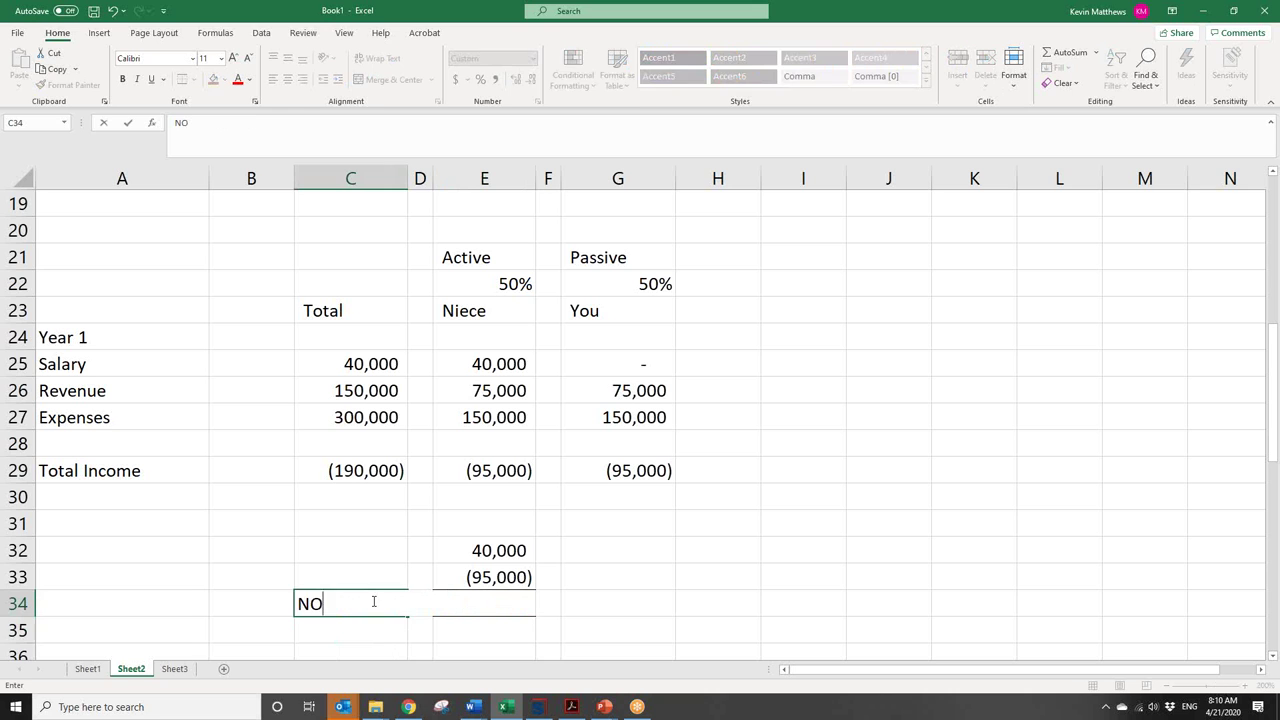
key(Return)
click(493, 606)
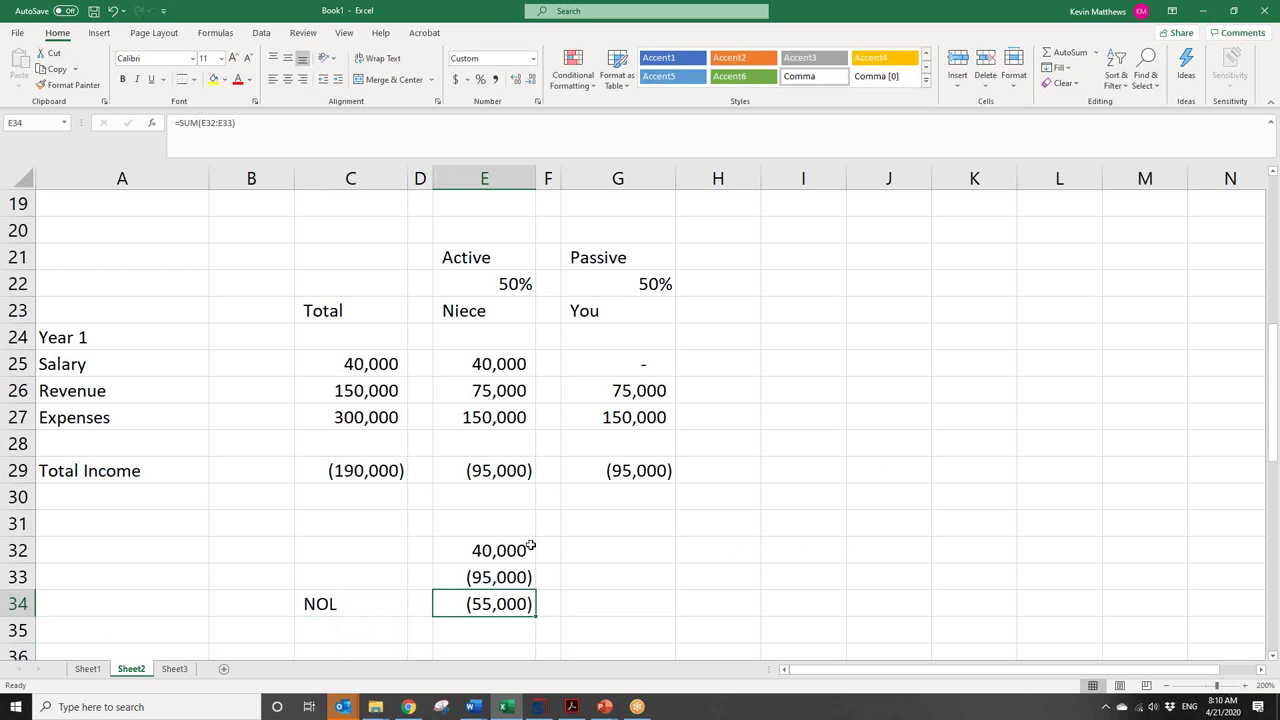
click(328, 600)
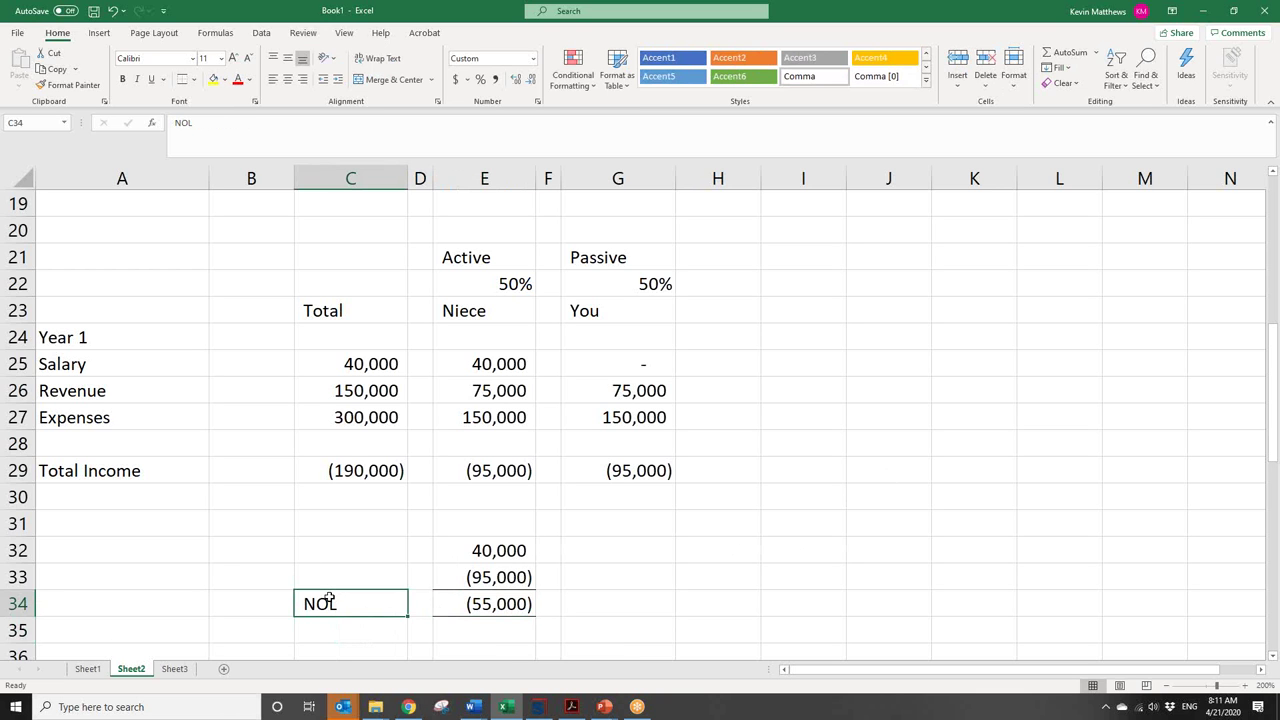
- Note "Passive Limited Loss" in H29 beside You's Year 1 total income
click(608, 552)
click(729, 449)
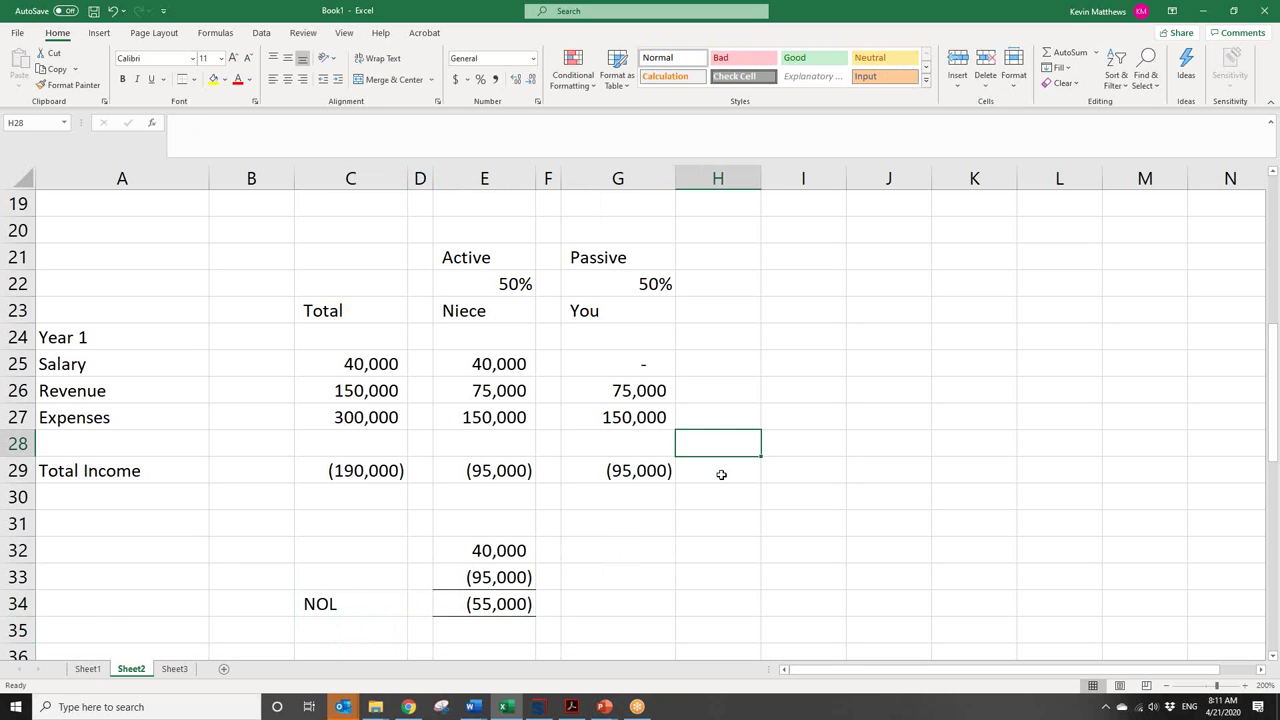
click(721, 474)
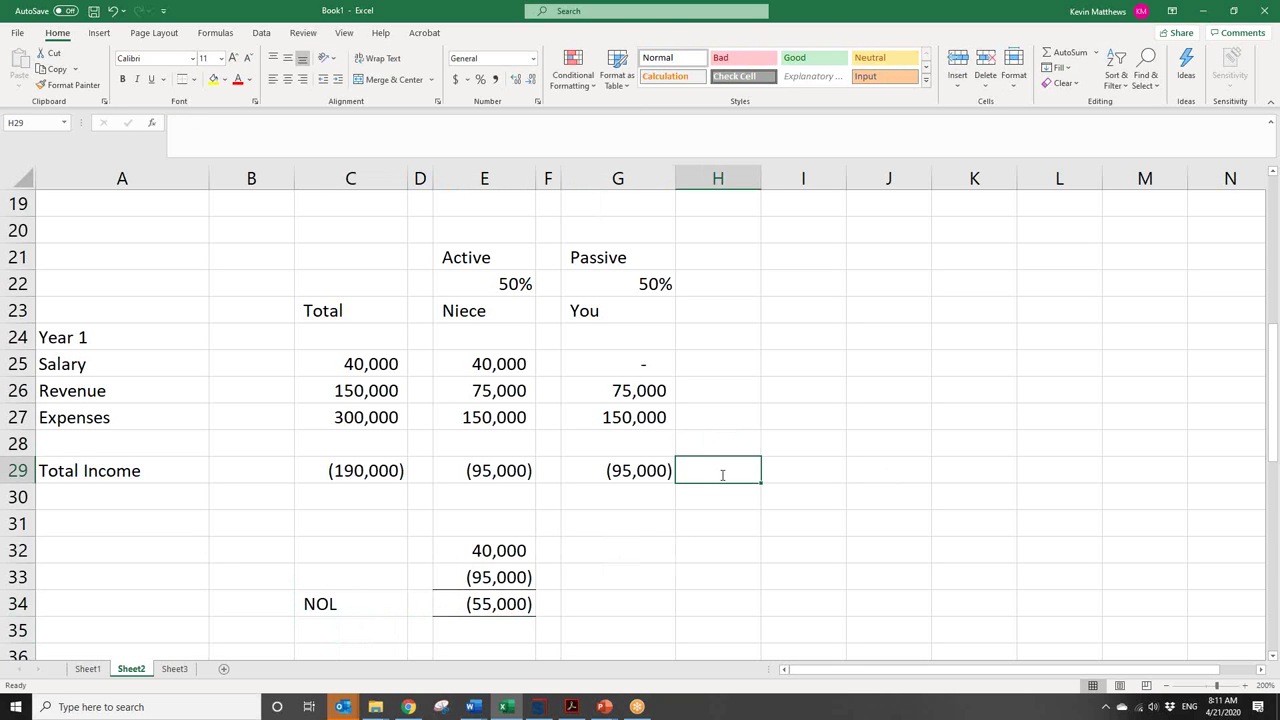
text(B)
key(BackSpace)
text(Pass)
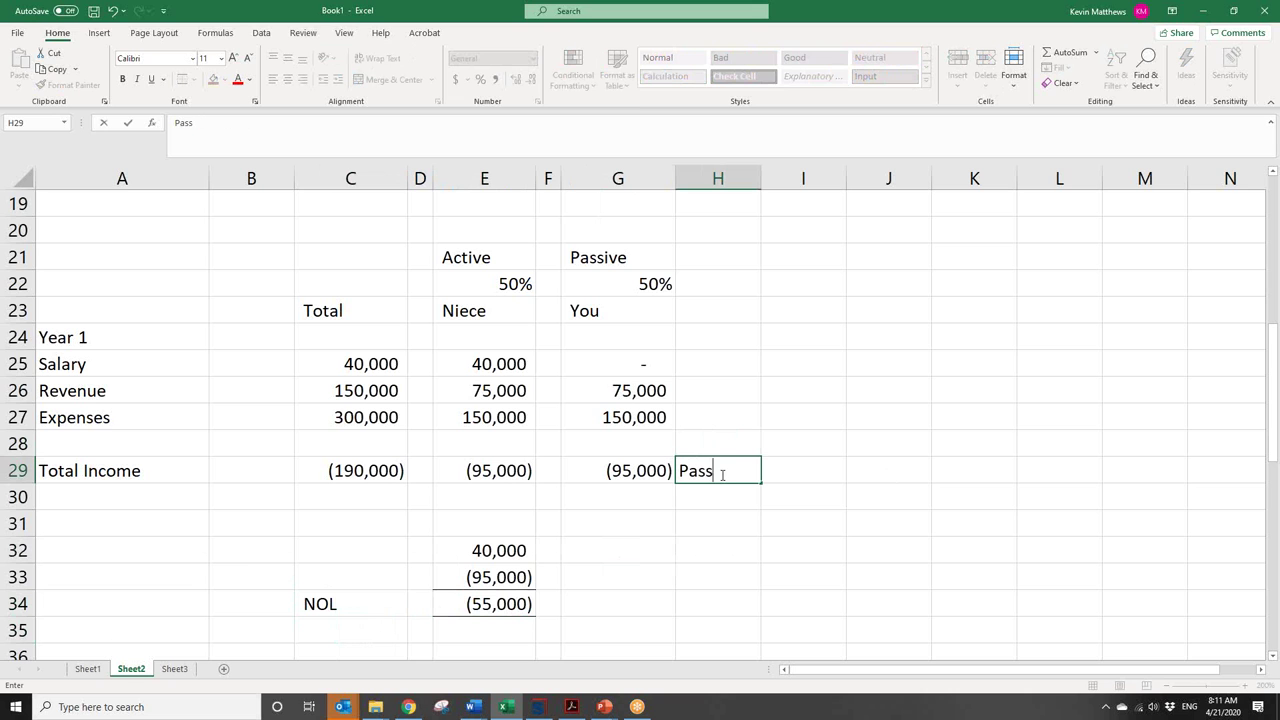
text(ive Limited Loss)
key(Return)
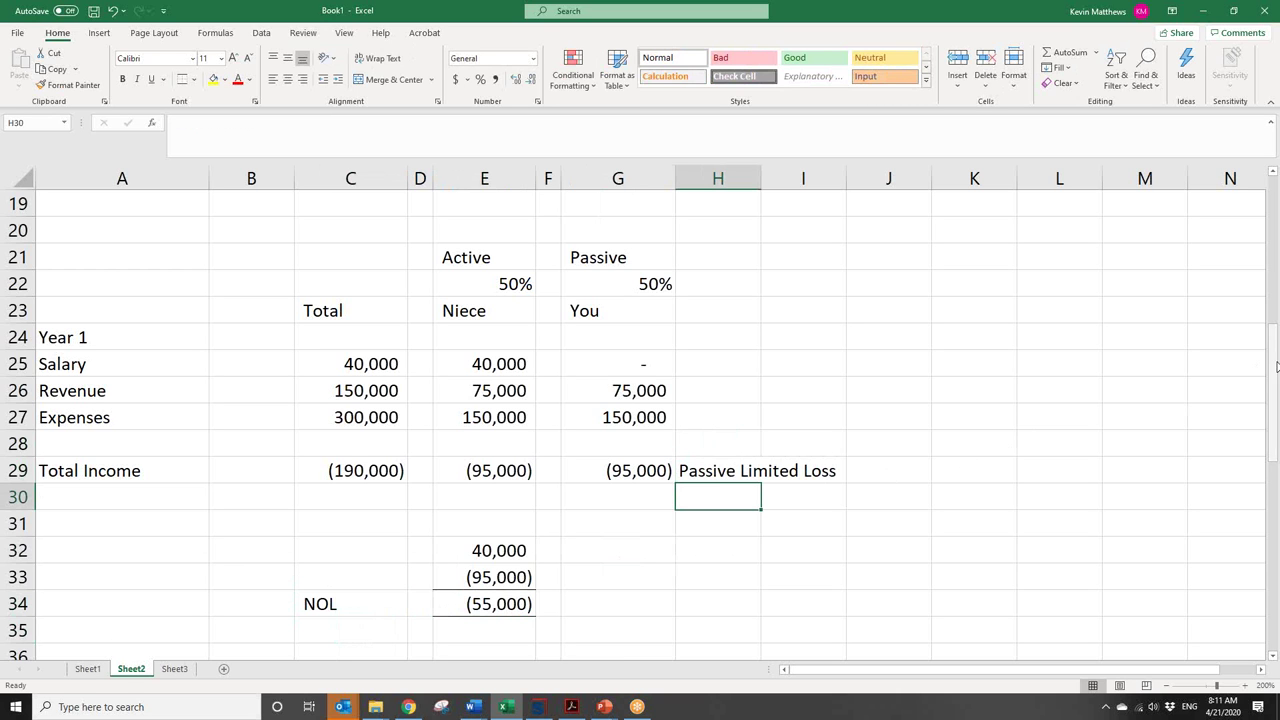
- Examine the revenue, salary and total income in the table at rows 40 to 46, including both partners' income shares
mouse_move(1277, 367)
mouse_down()
mouse_move(1277, 481)
mouse_move(1276, 375)
mouse_up()
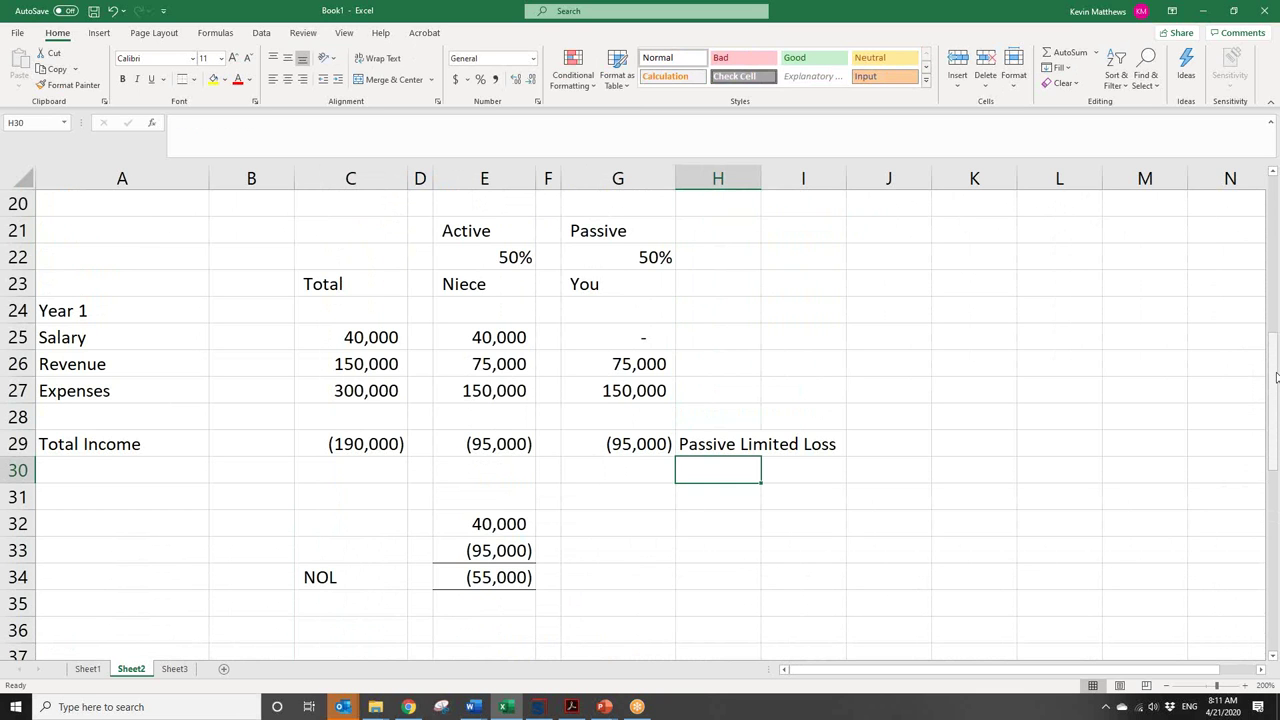
drag(1274, 376, 1274, 391)
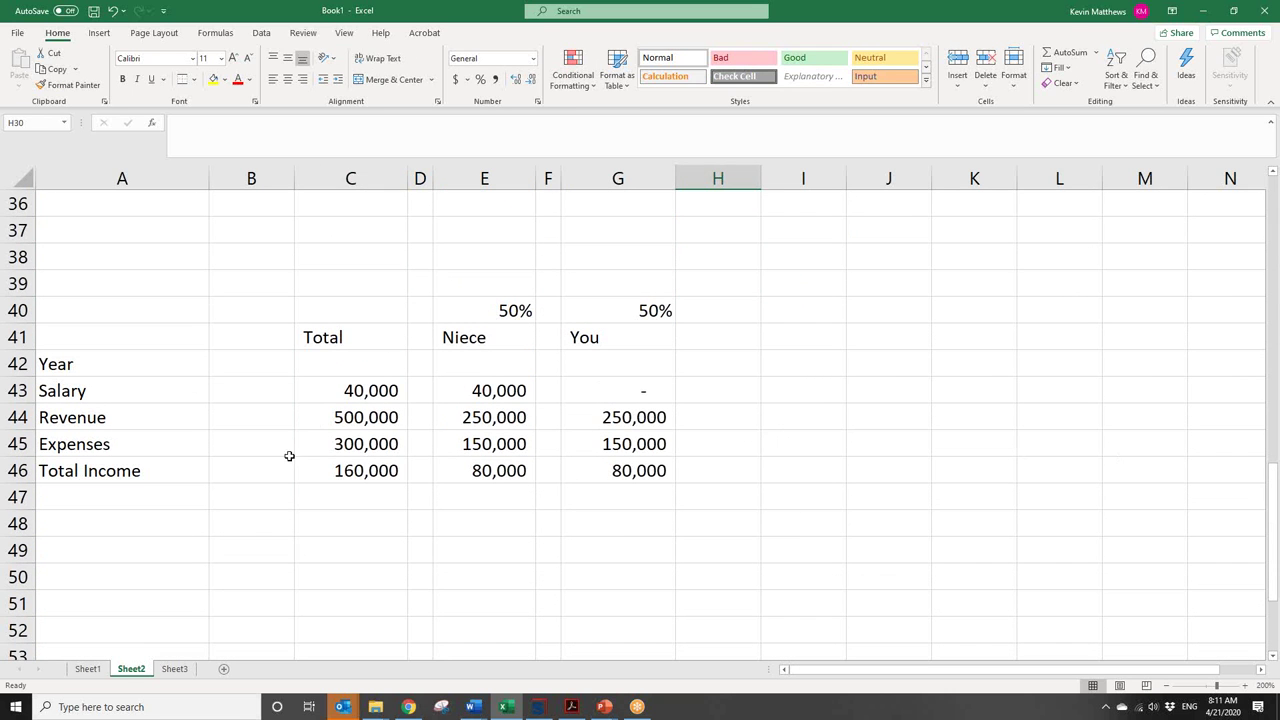
click(338, 417)
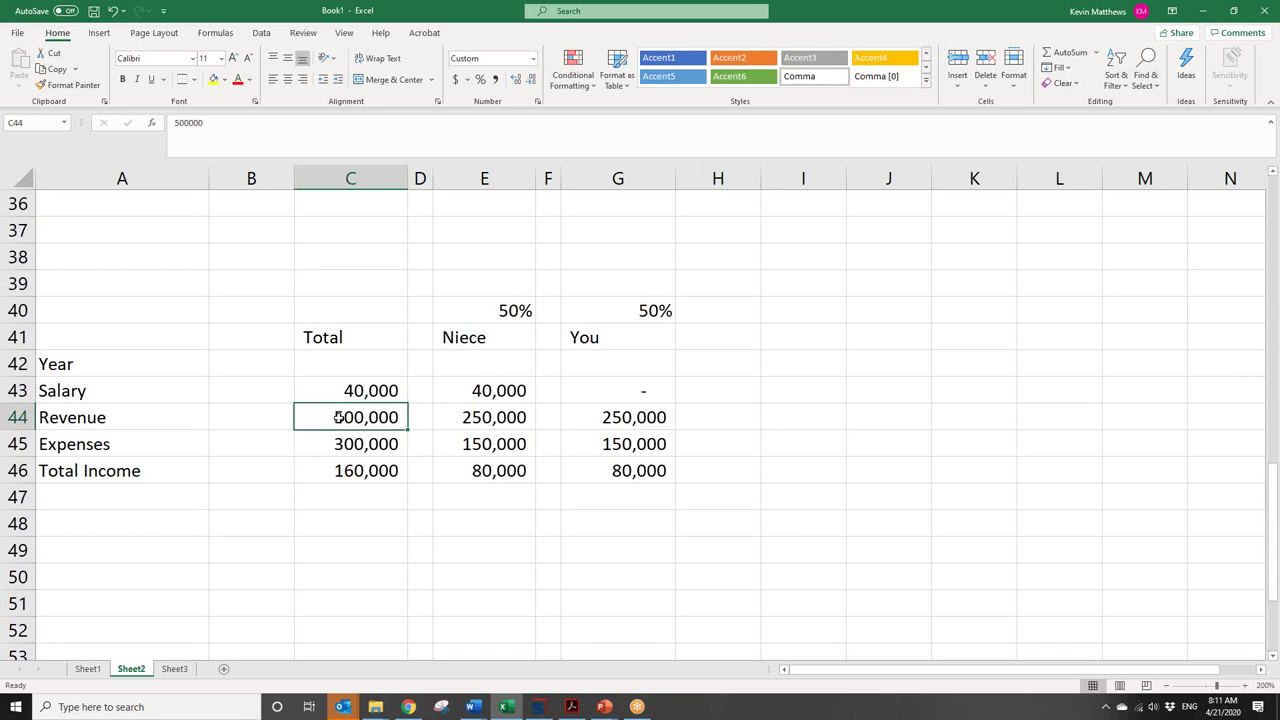
click(367, 393)
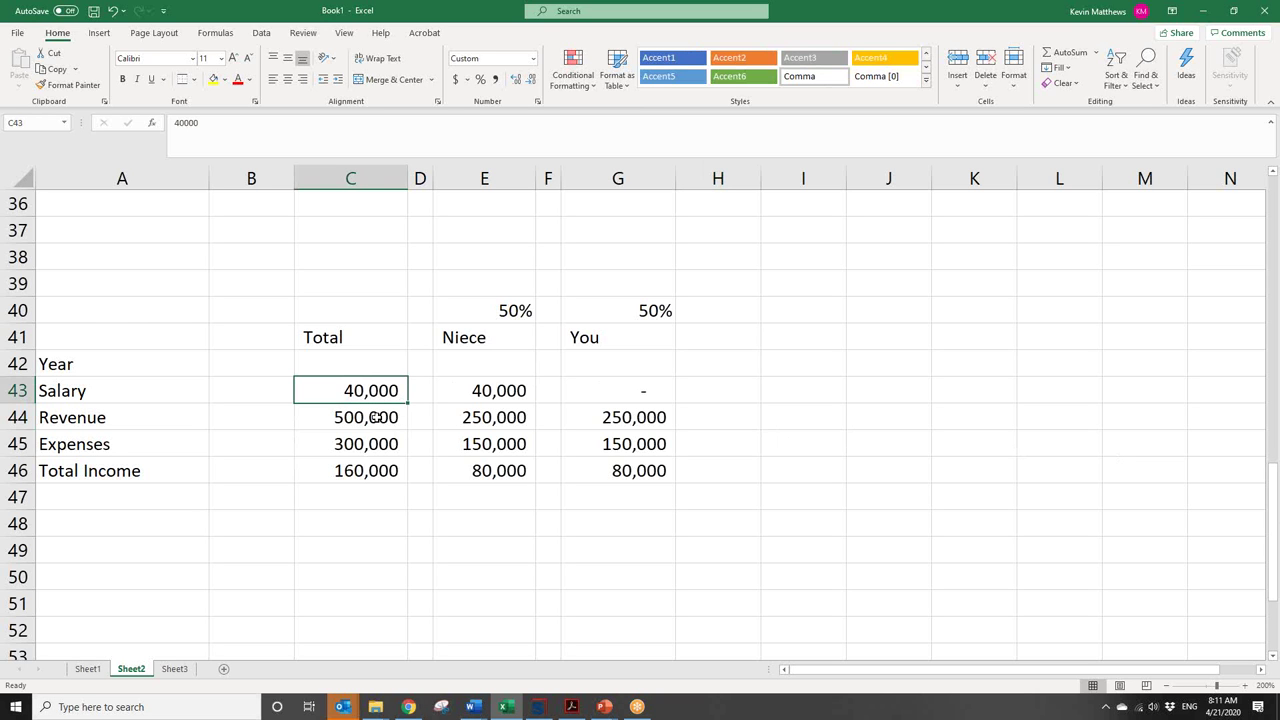
click(368, 474)
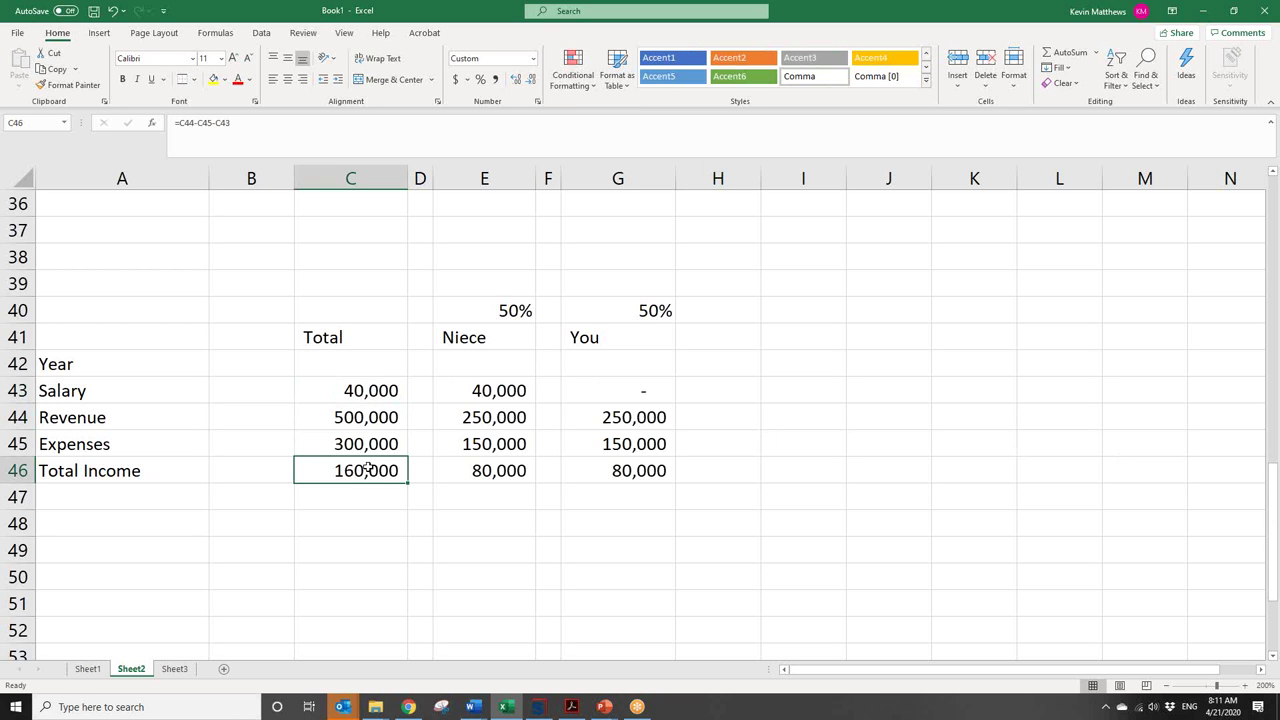
click(471, 475)
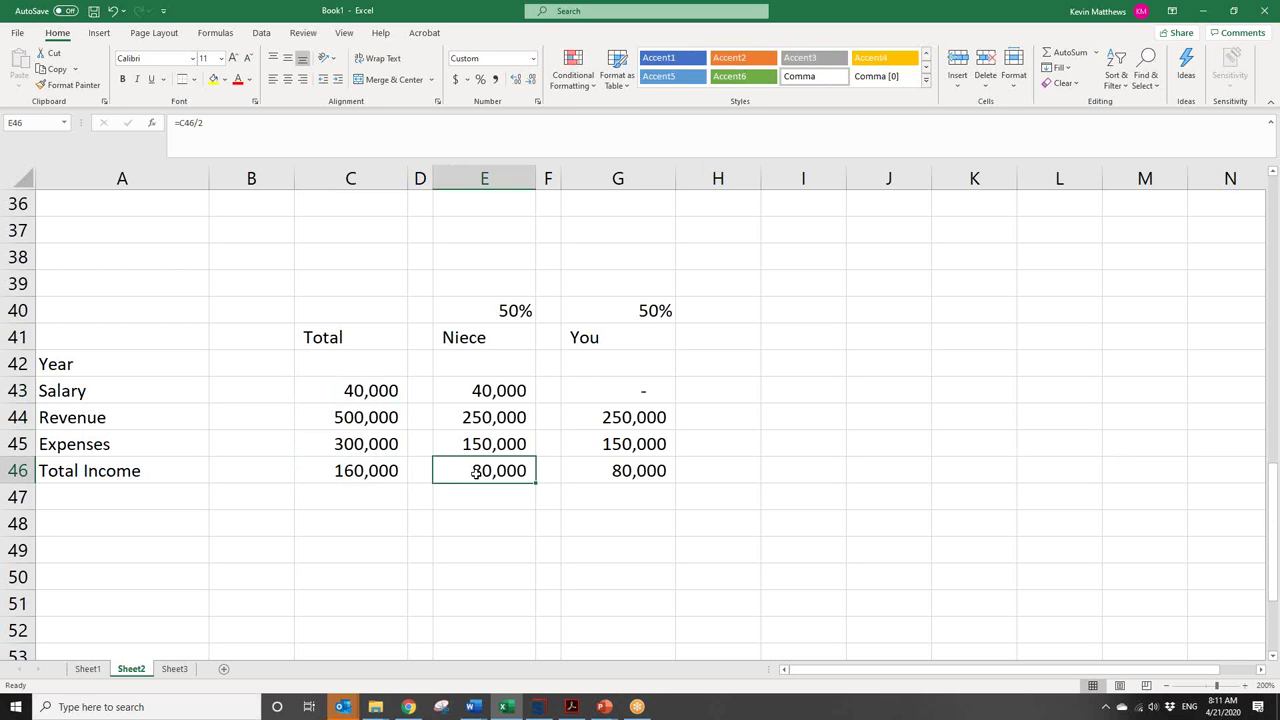
click(633, 470)
click(492, 482)
click(605, 476)
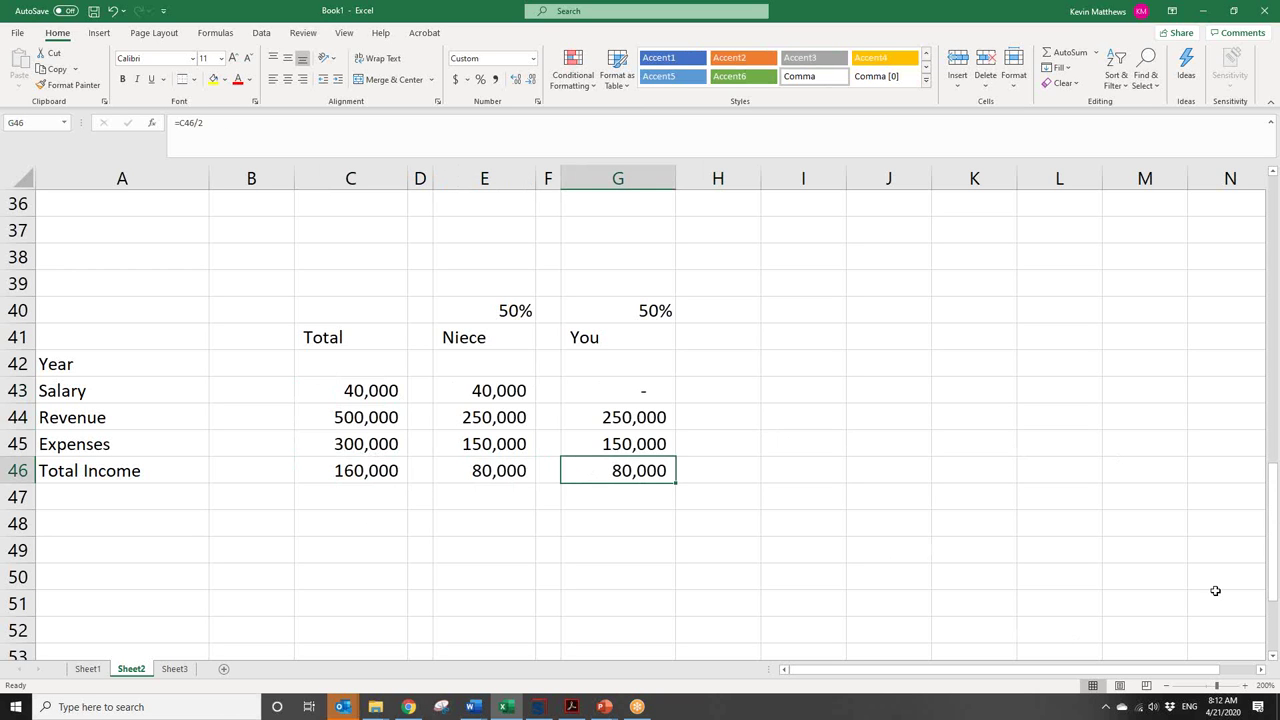
- Compare You's Year 1 passive limited loss and Niece's NOL with the income table at rows 40 to 46, including Niece's salary
drag(1275, 551, 1276, 408)
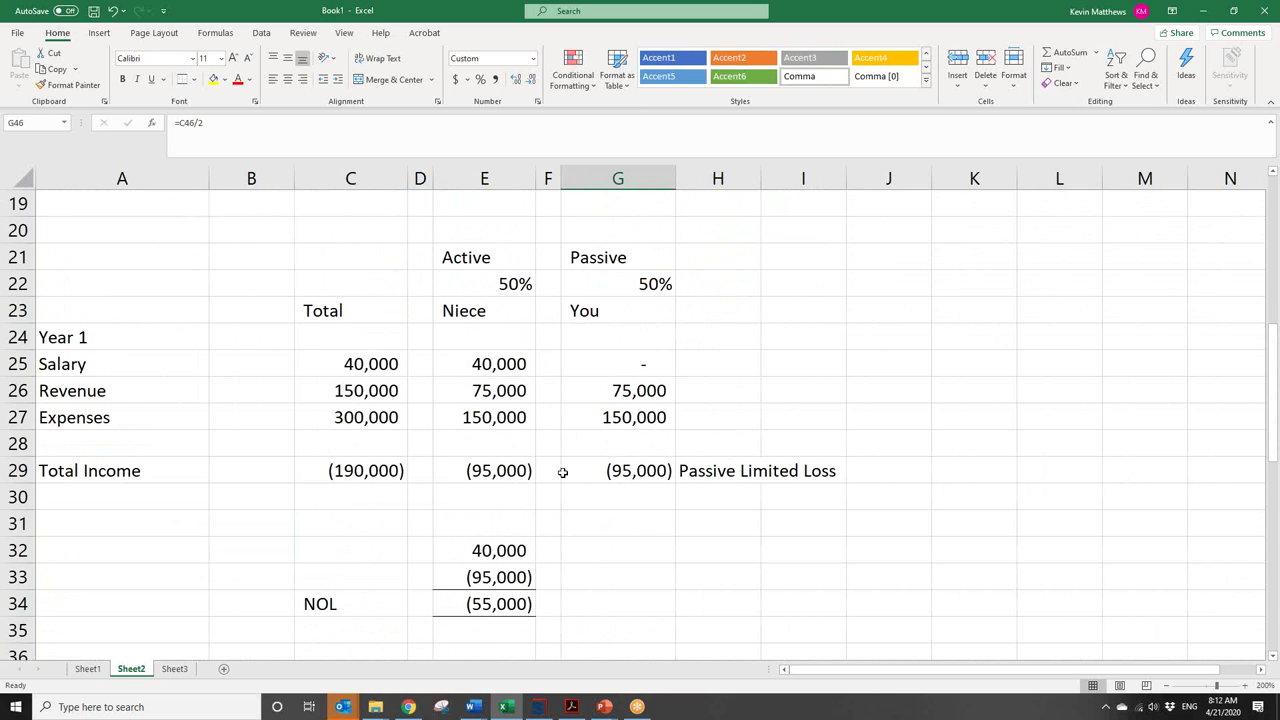
click(655, 467)
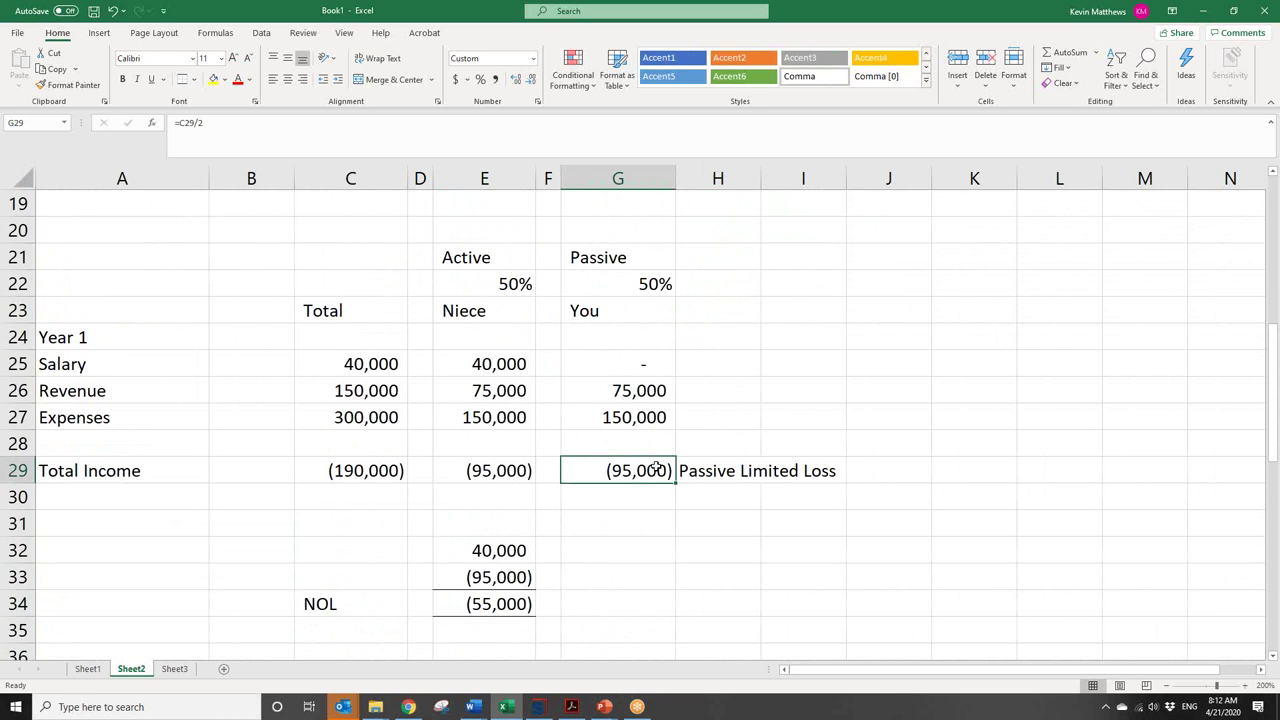
click(472, 606)
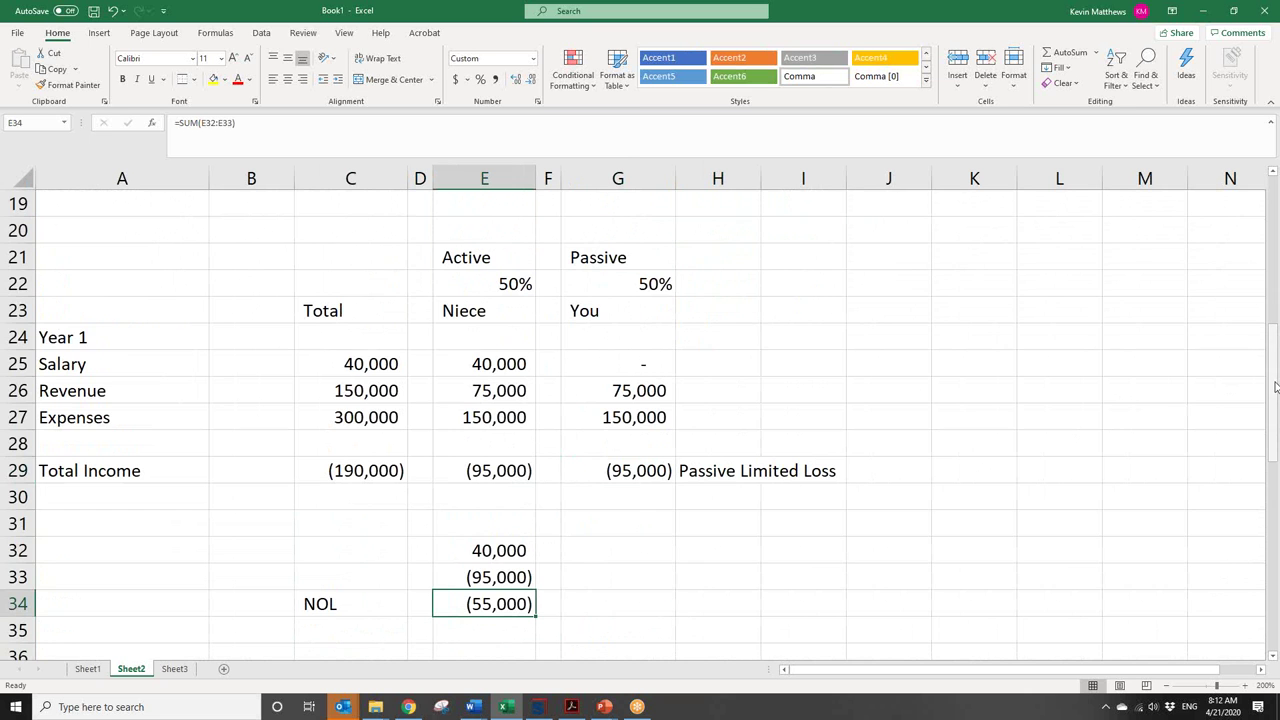
drag(1274, 388, 1274, 406)
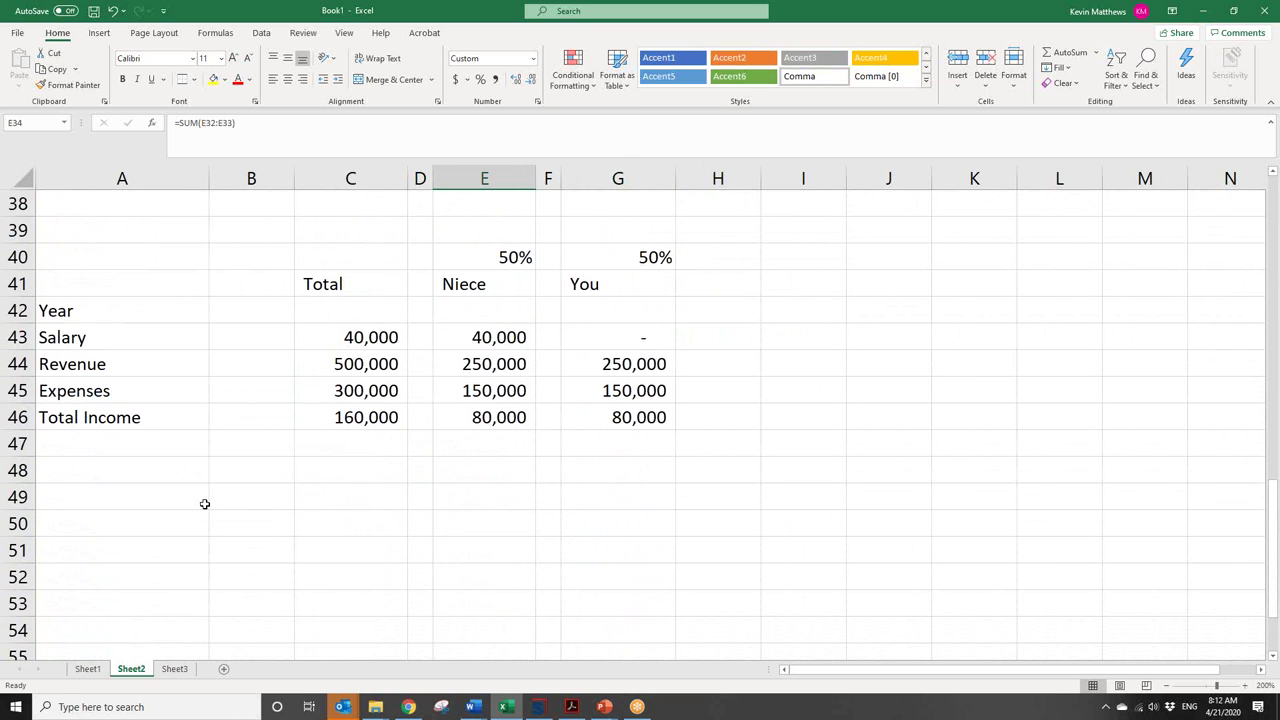
click(197, 463)
click(246, 470)
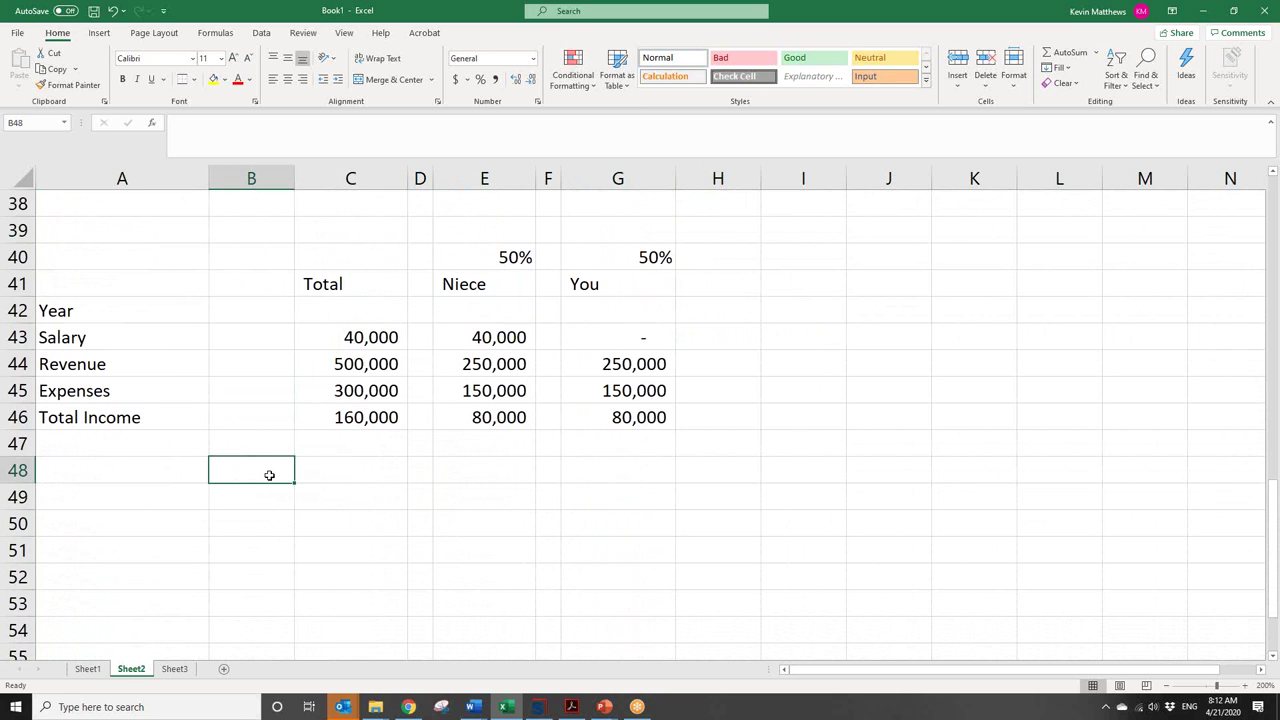
click(361, 469)
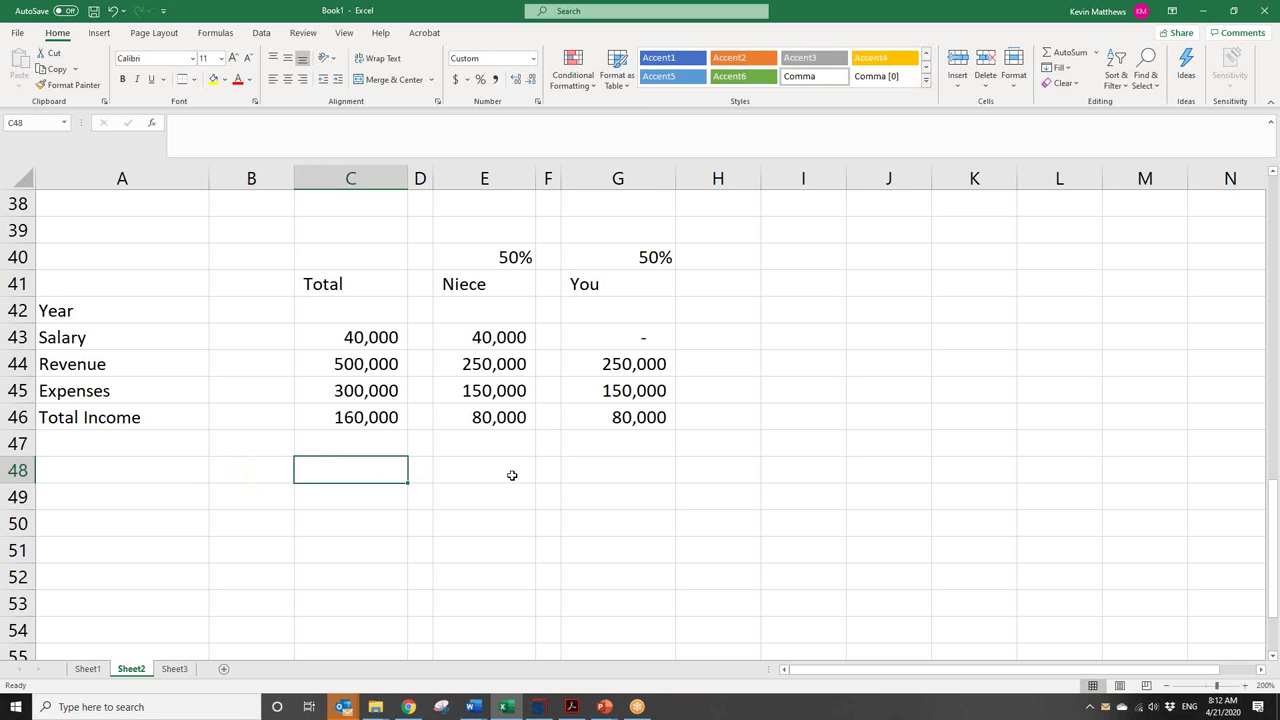
click(499, 335)
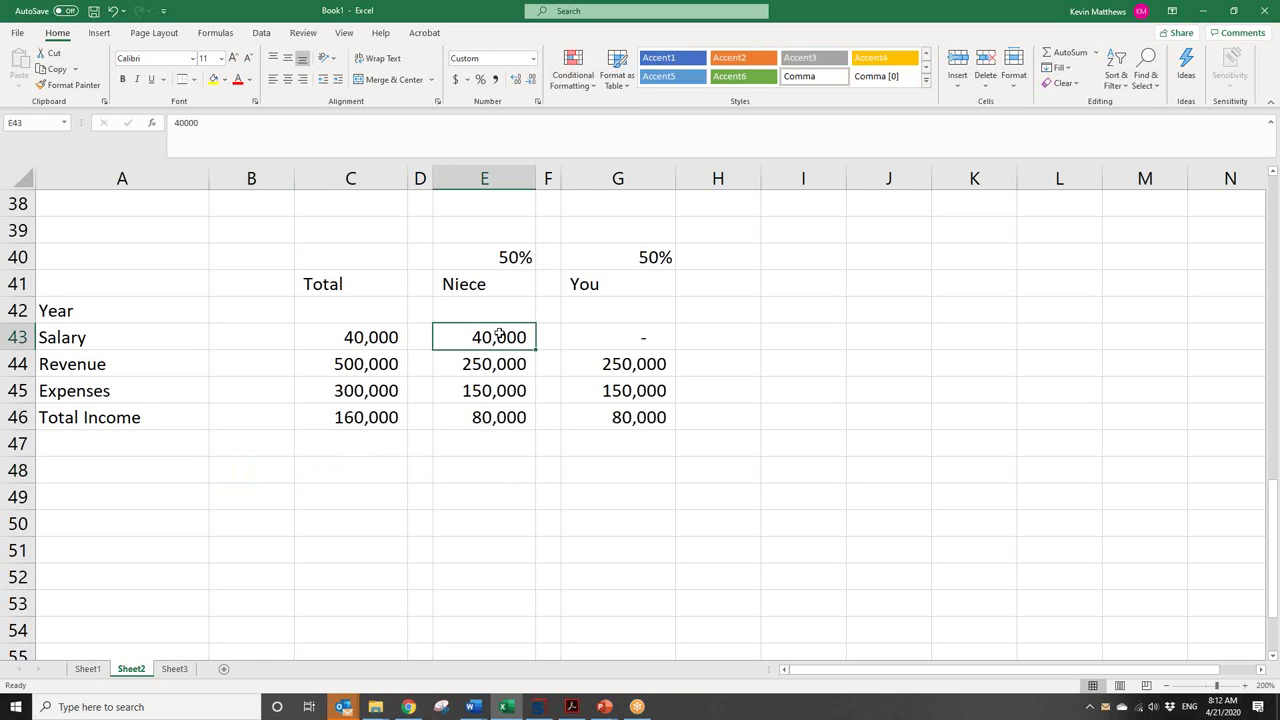
- Enter Niece's 40,000 salary in E49 and her 80,000 income share in E50
click(494, 419)
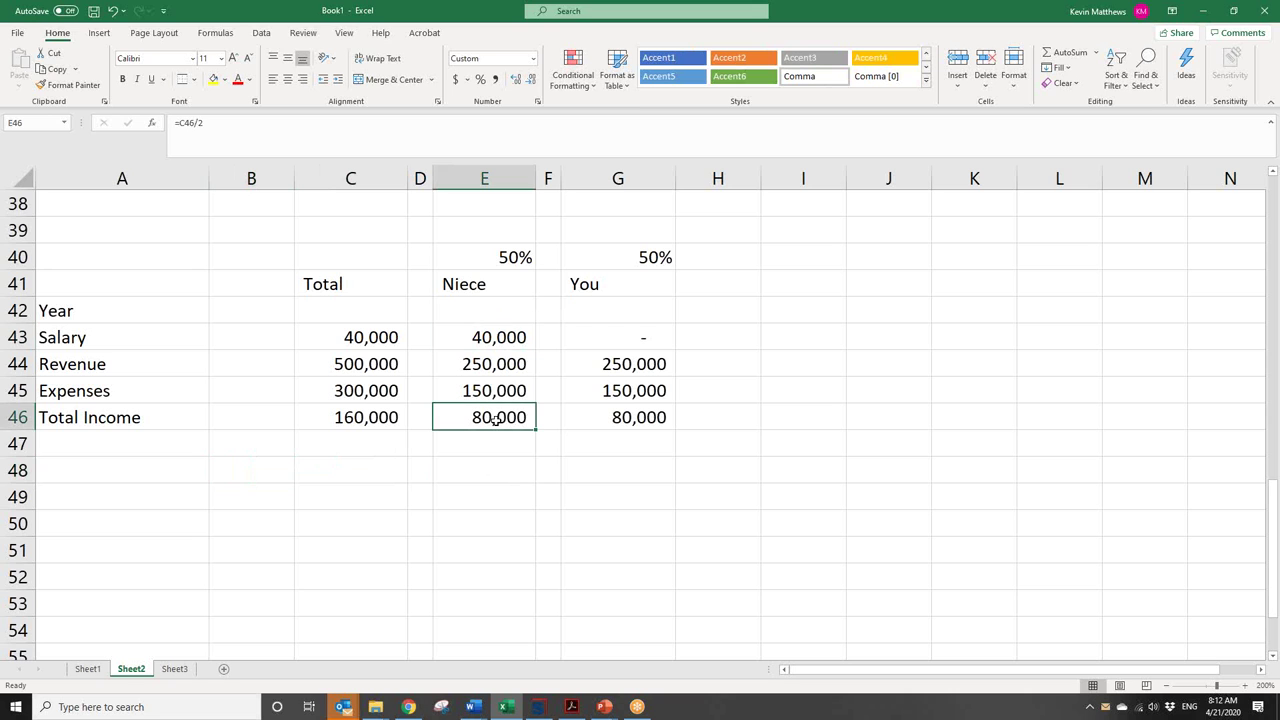
click(484, 494)
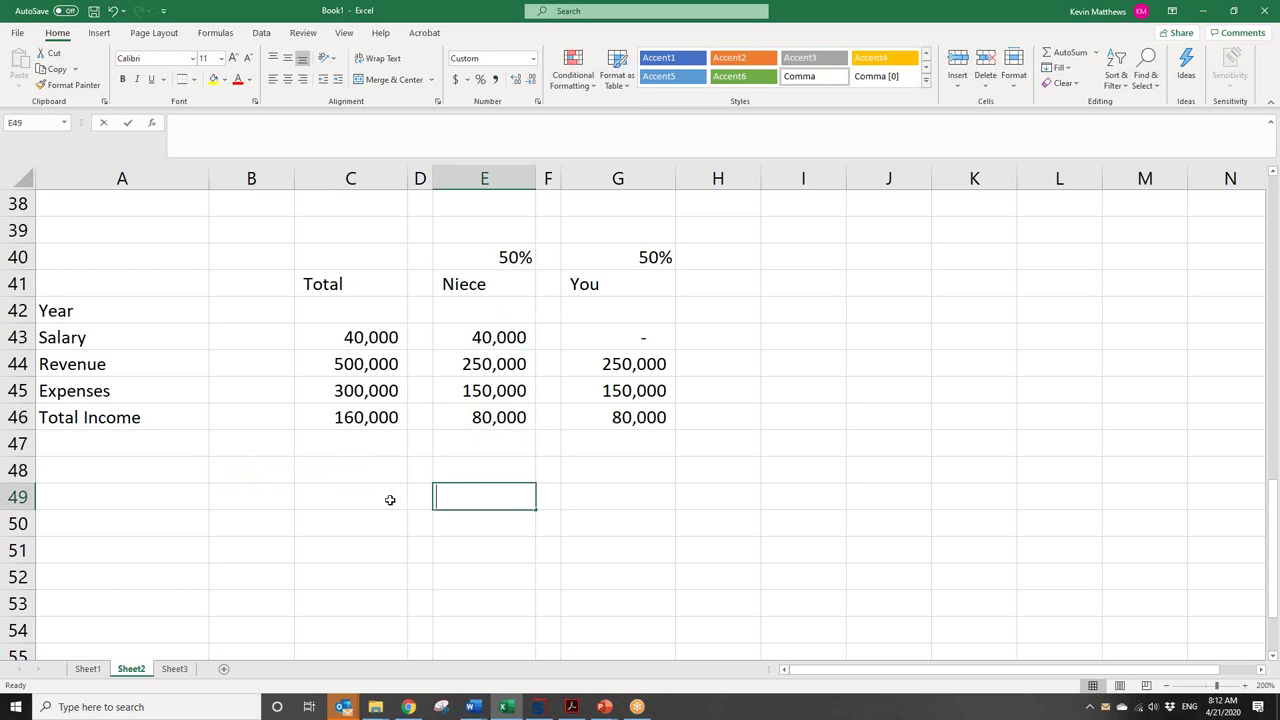
text(40000)
key(Return)
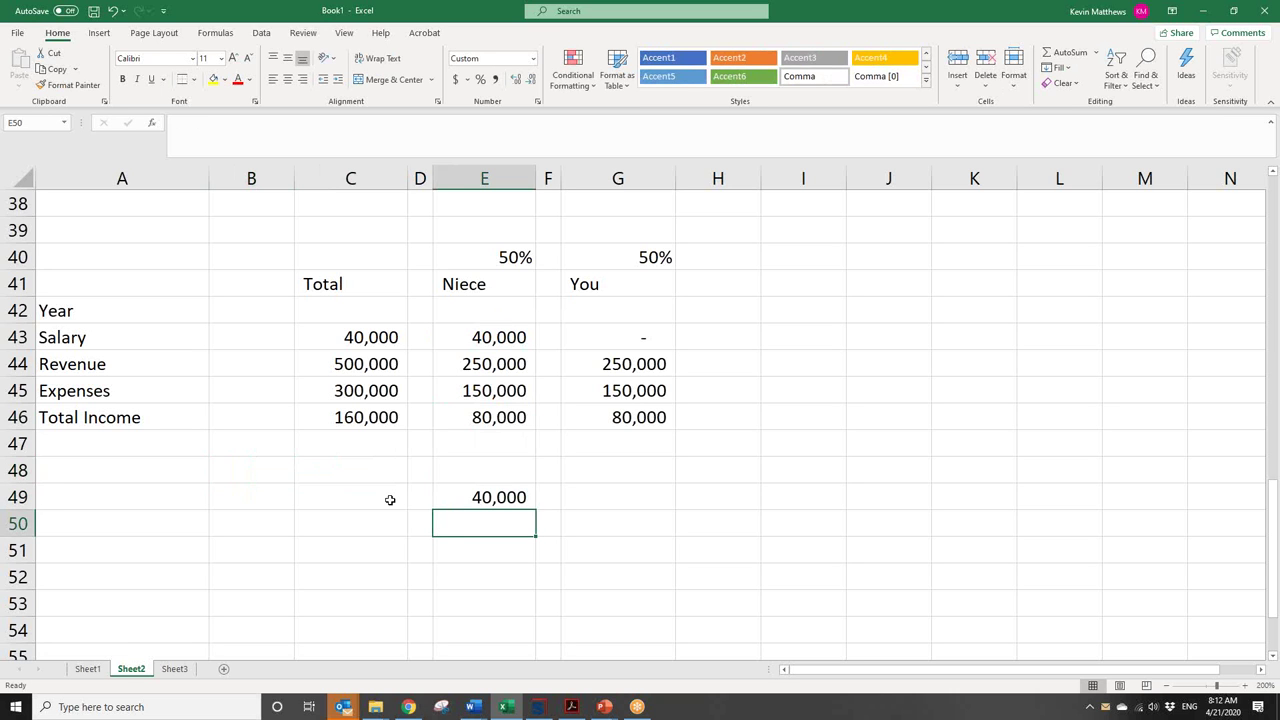
text(80000)
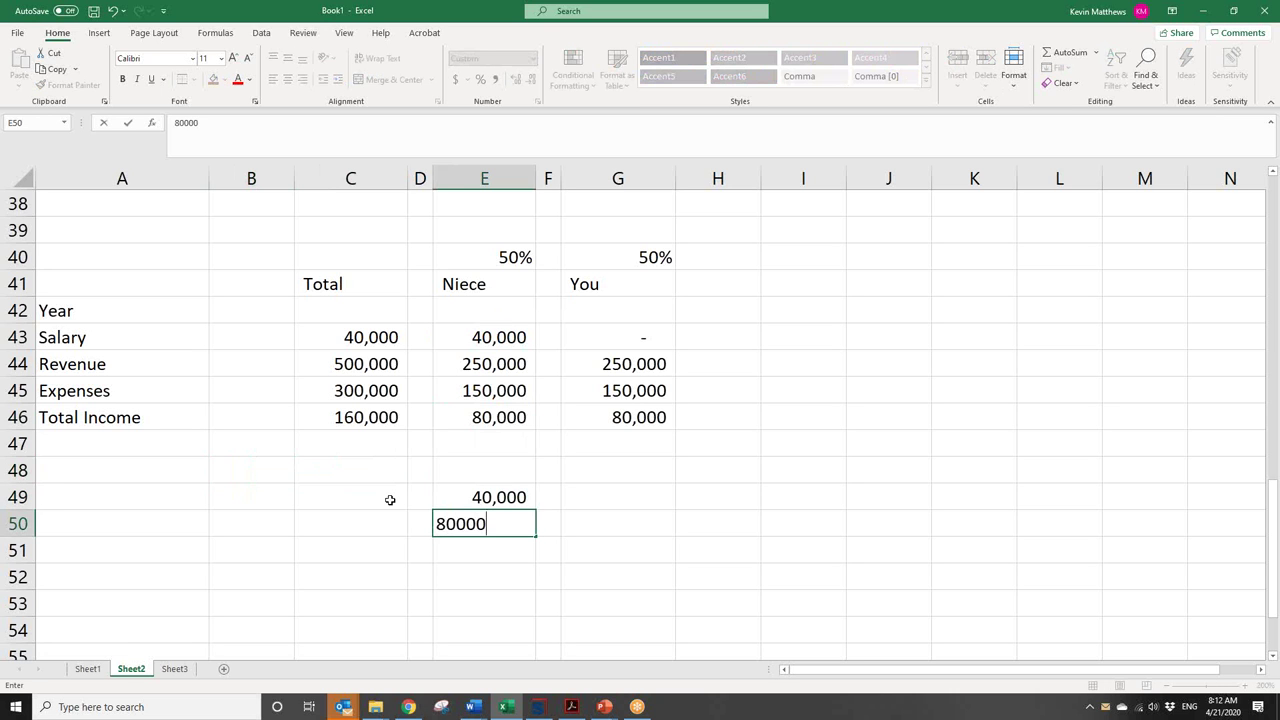
key(Return)
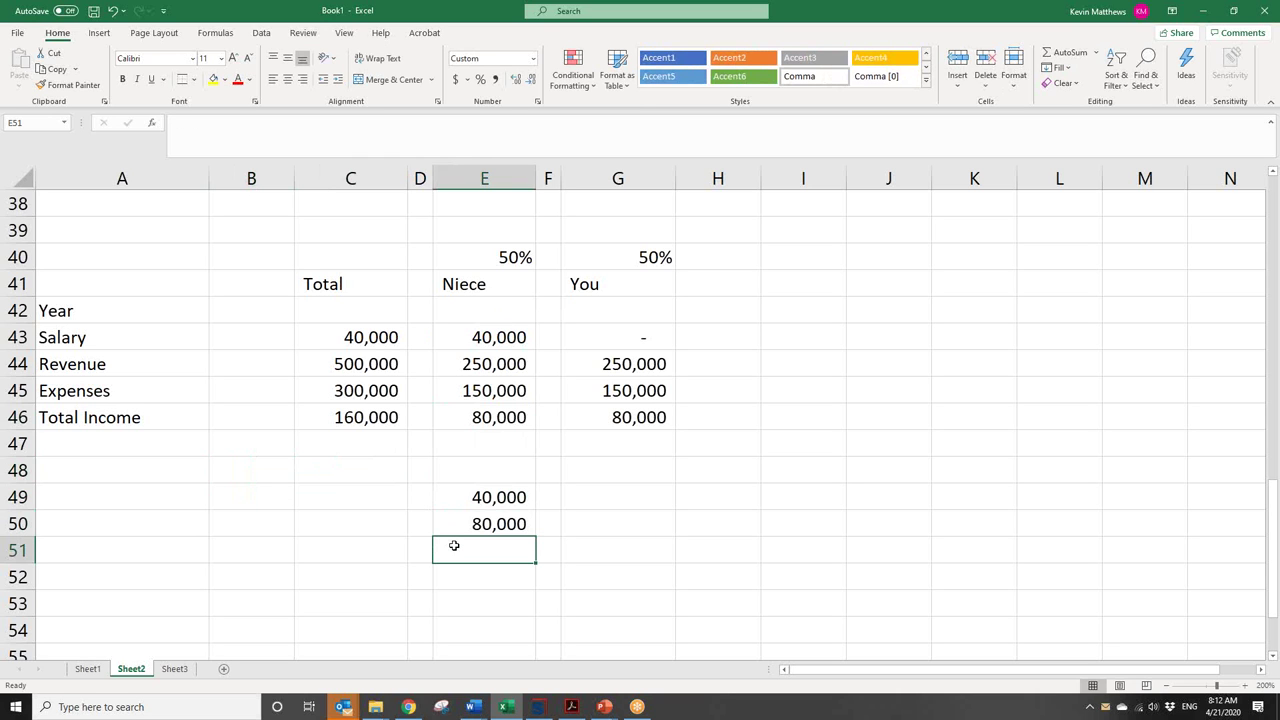
- Calculate Niece's NOL deduction in E51 as 80% of her Year 1 NOL with =E34*0.8
text(=)
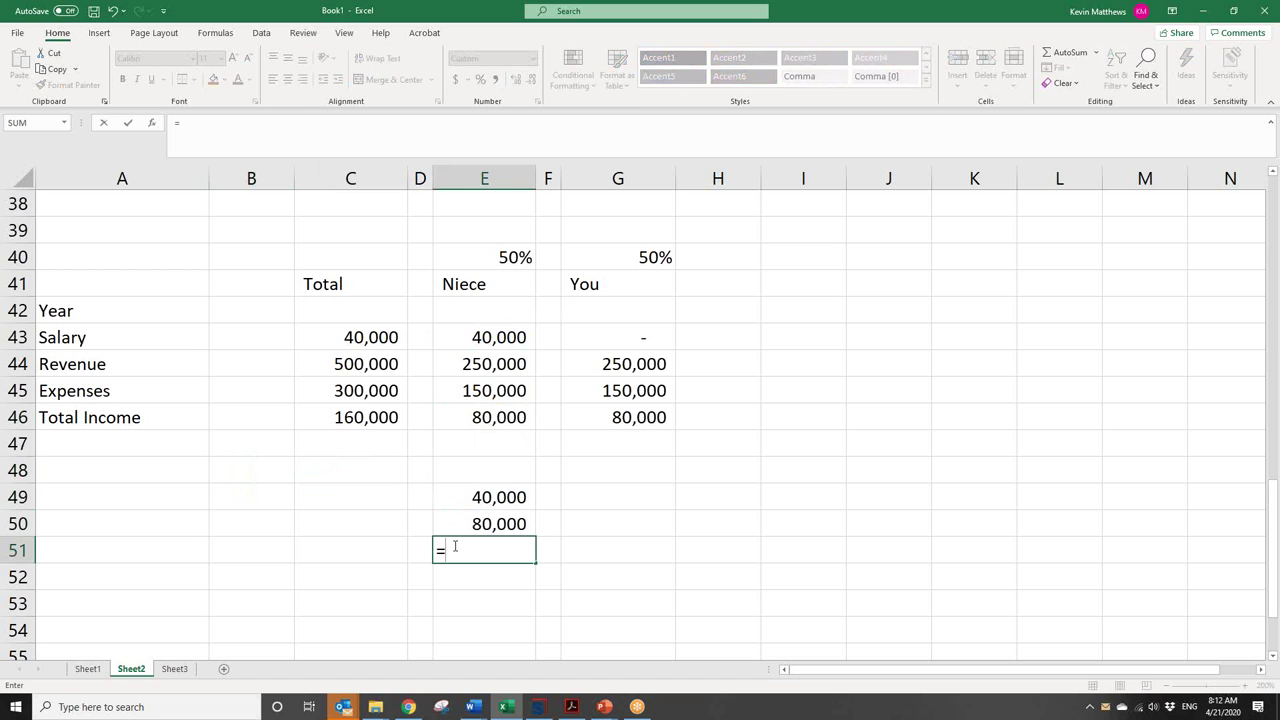
drag(1272, 550, 1272, 493)
click(497, 283)
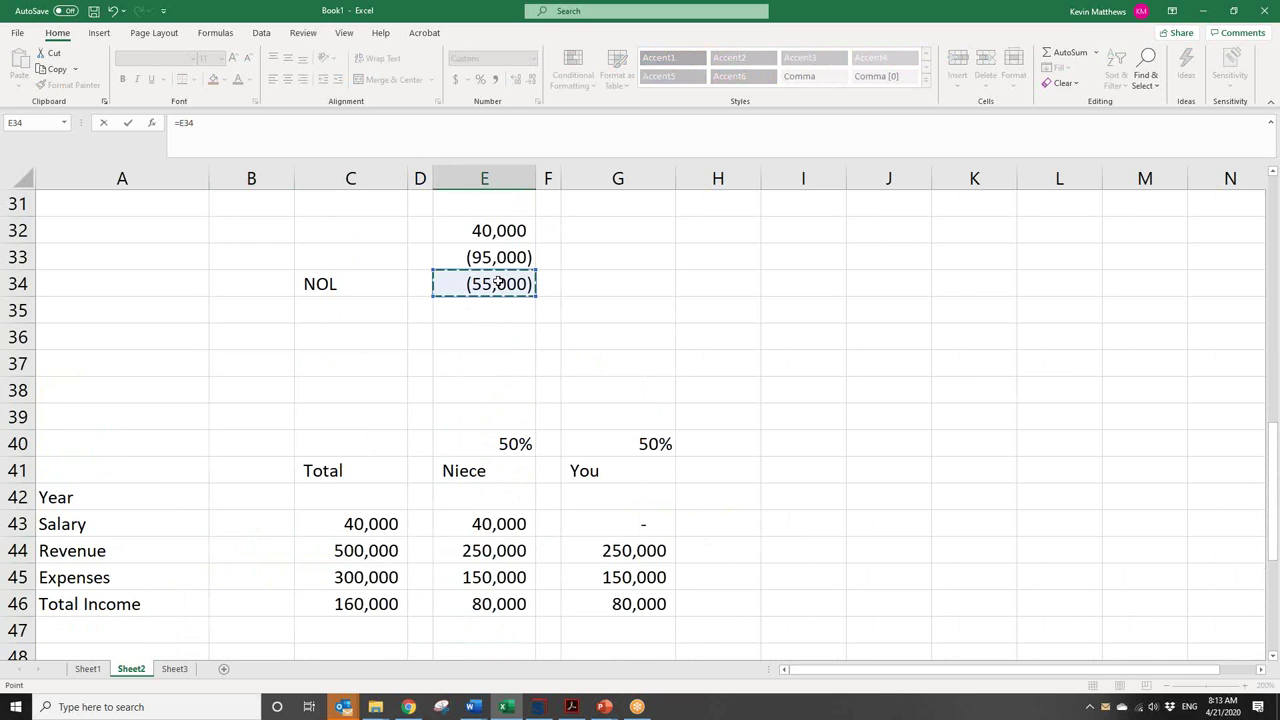
text(*)
key(Return)
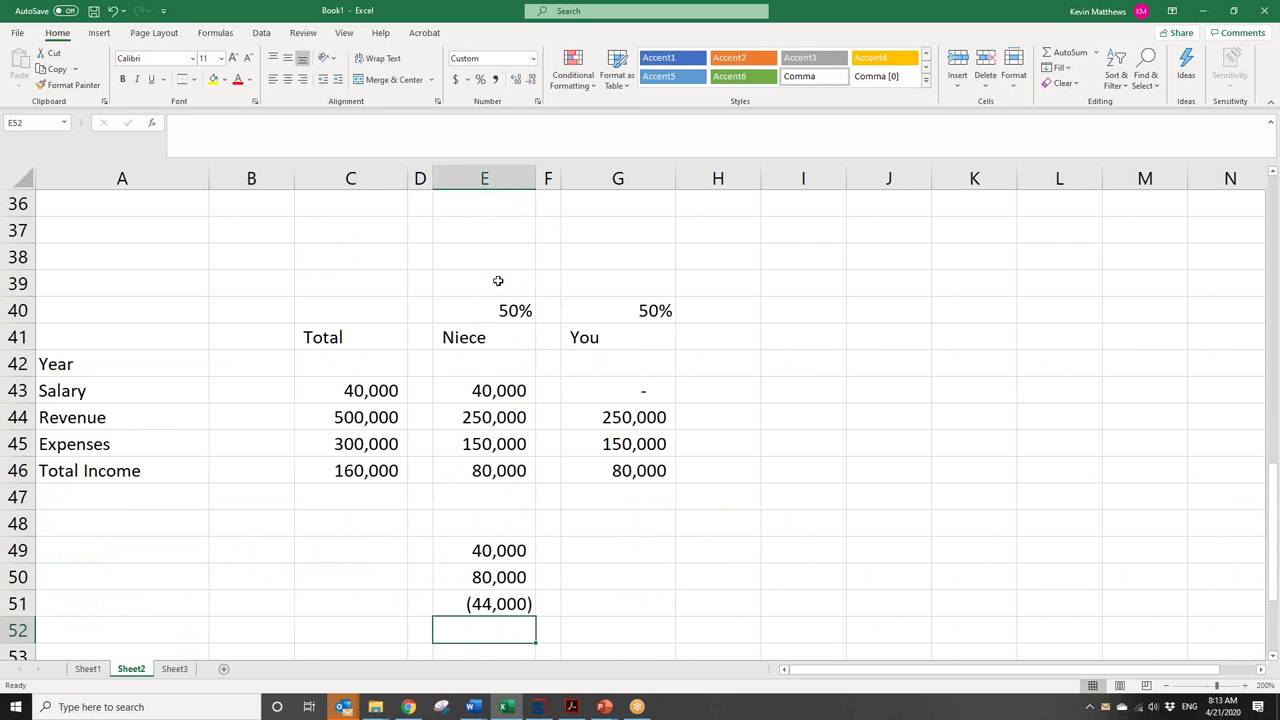
click(492, 603)
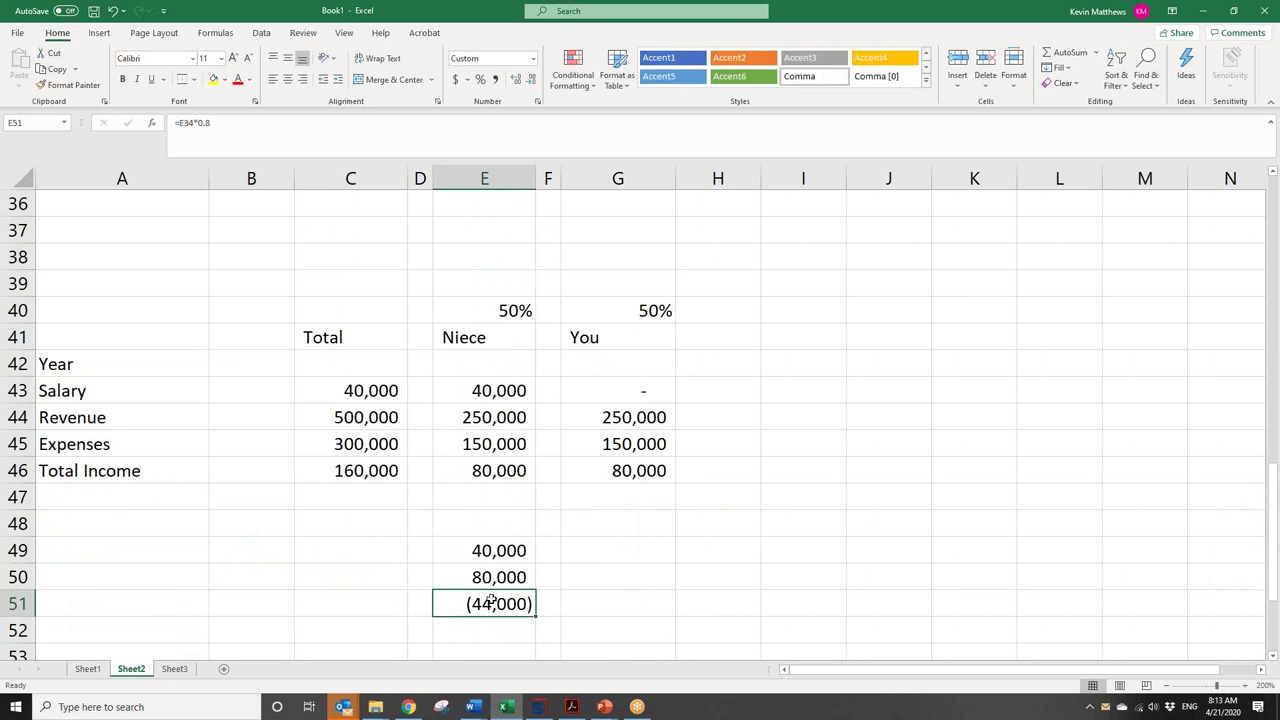
- Label C52 "Total Income" and sum Niece's amounts E49:E51 in E52
click(363, 634)
text(Total Income)
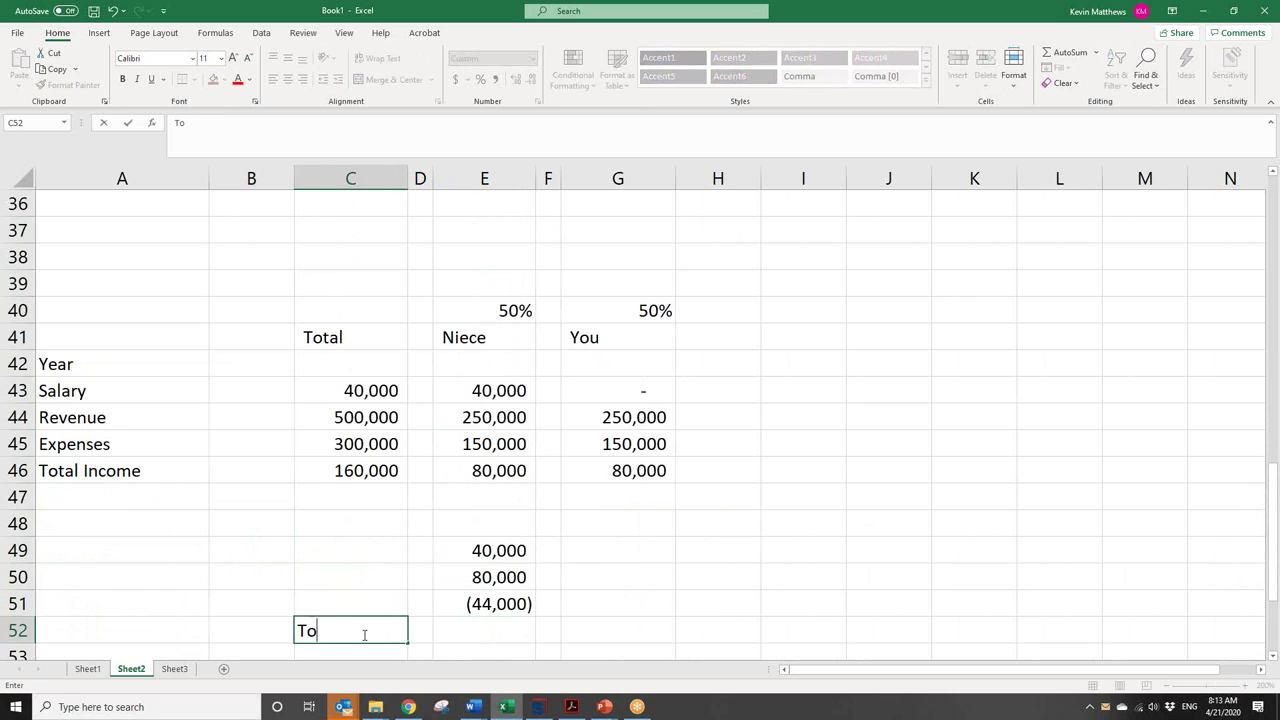
key(Tab)
key(Tab)
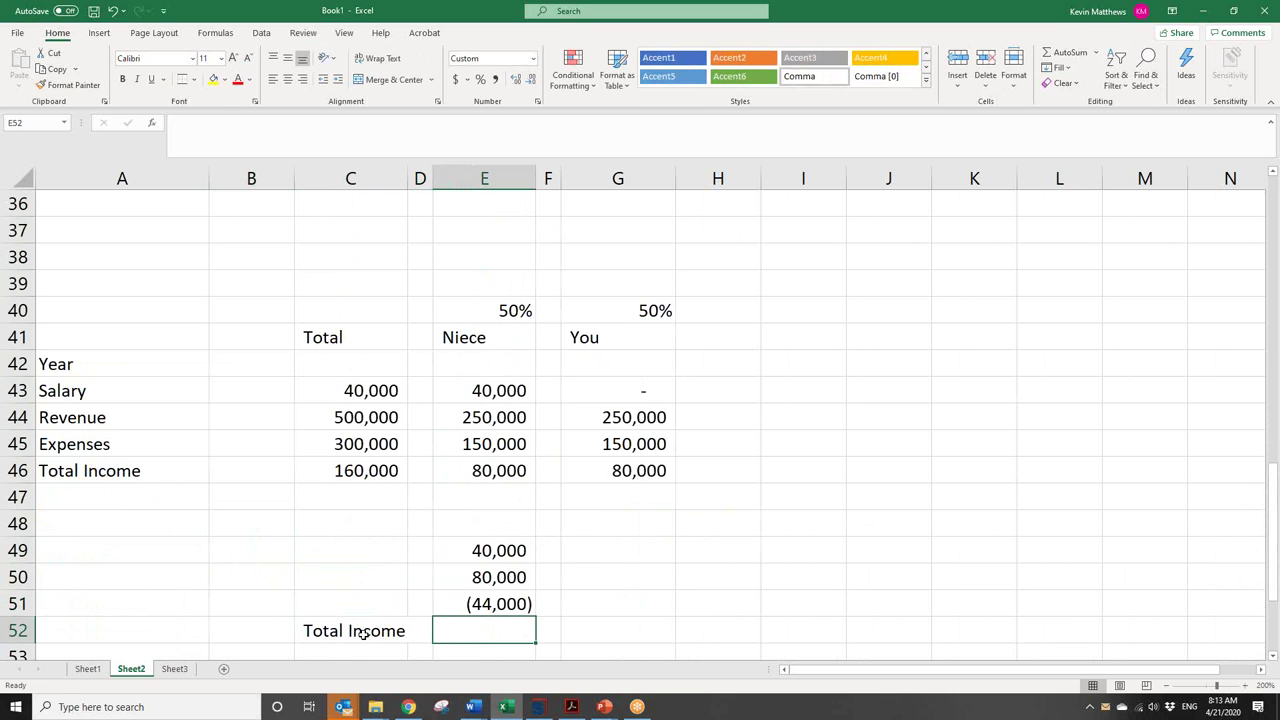
key(alt+equal)
key(Return)
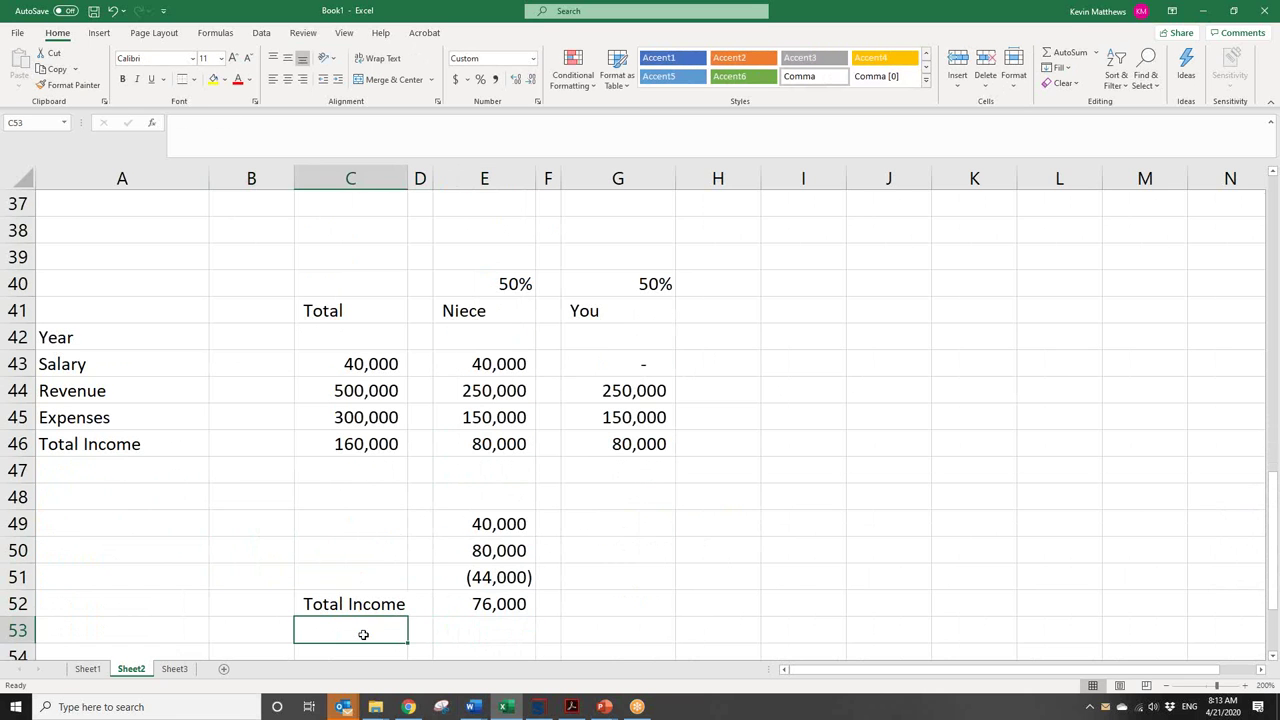
click(488, 610)
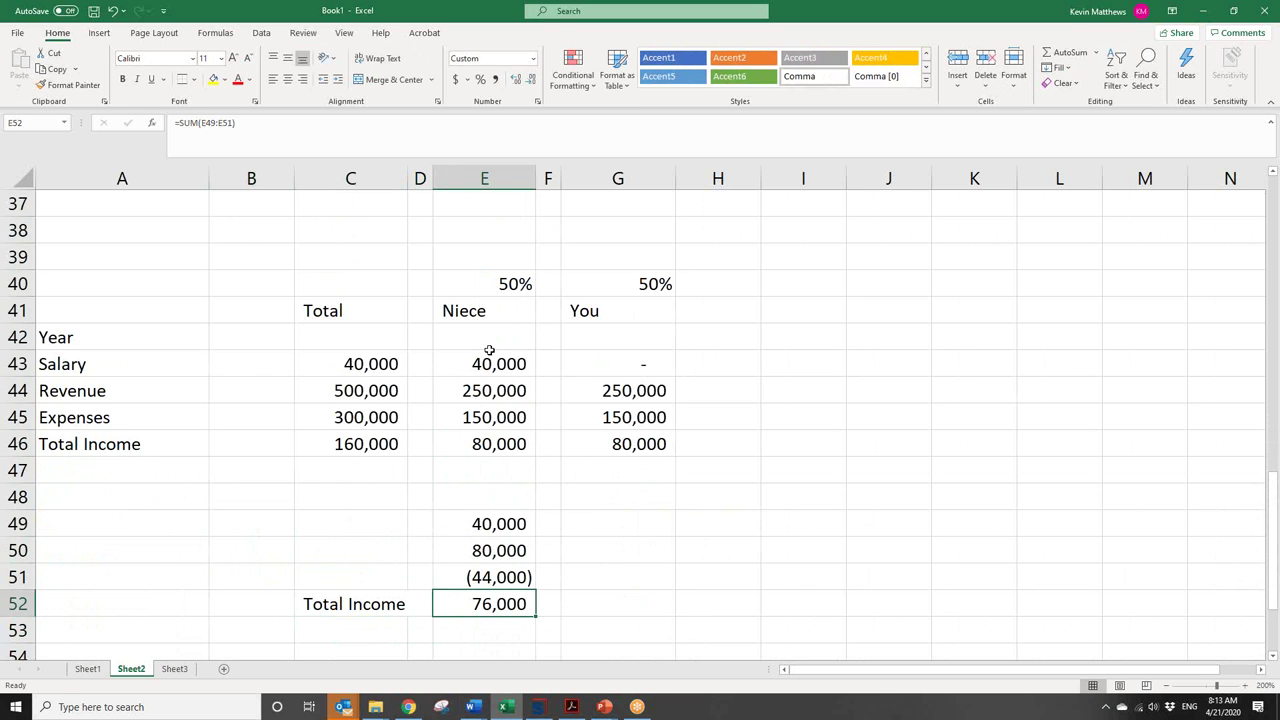
click(614, 524)
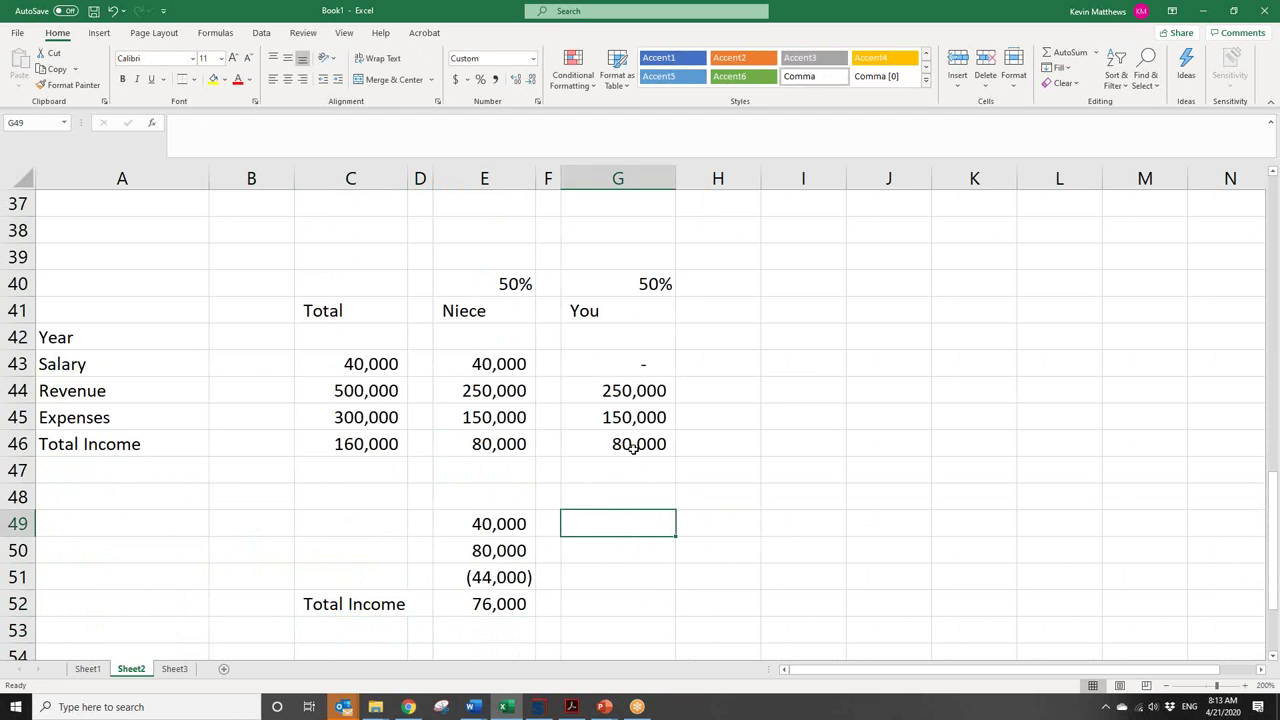
drag(1275, 525, 1275, 592)
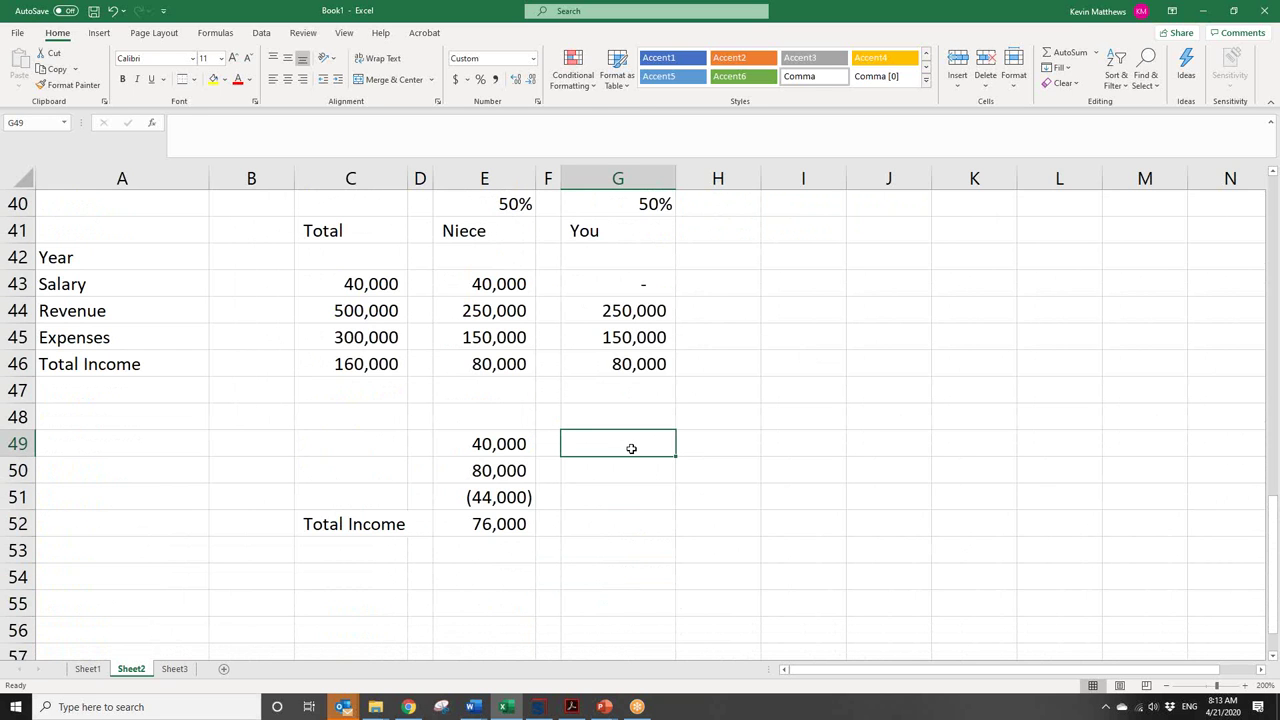
text(80000)
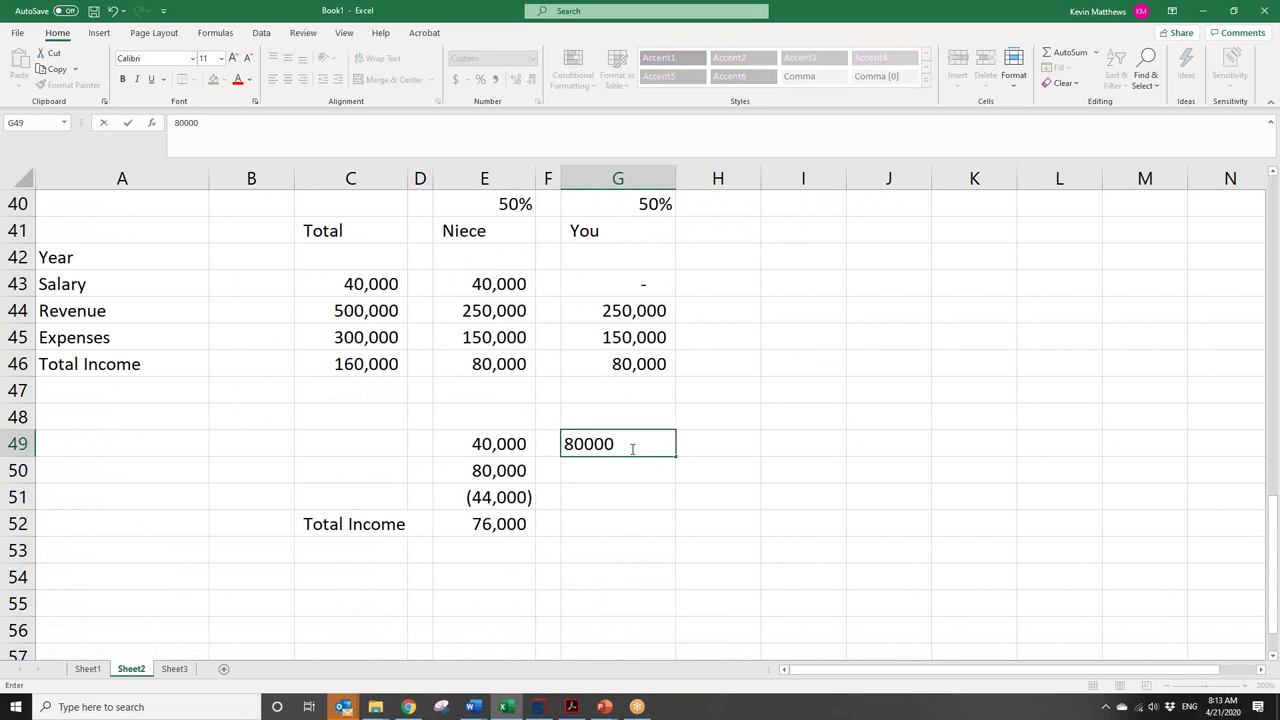
key(BackSpace)
key(BackSpace)
key(BackSpace)
key(BackSpace)
key(BackSpace)
key(Return)
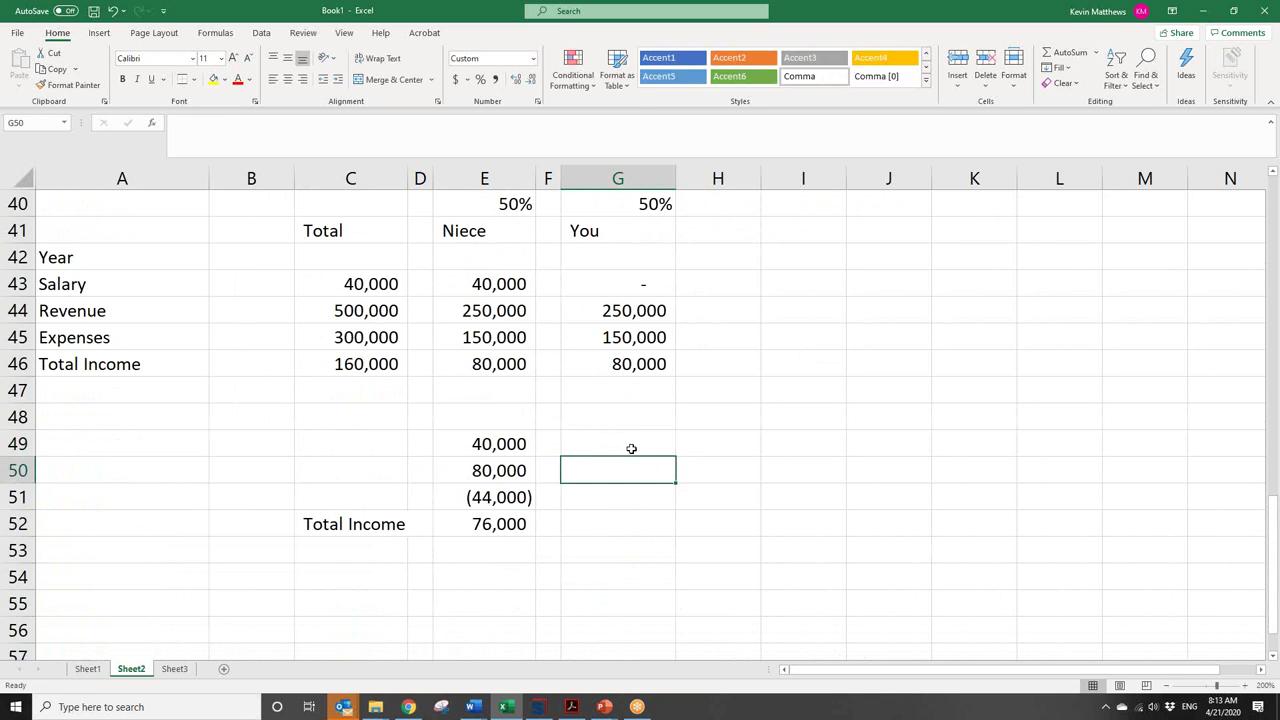
- Enter You's income share of 80,000 in G50
text(80000)
key(Return)
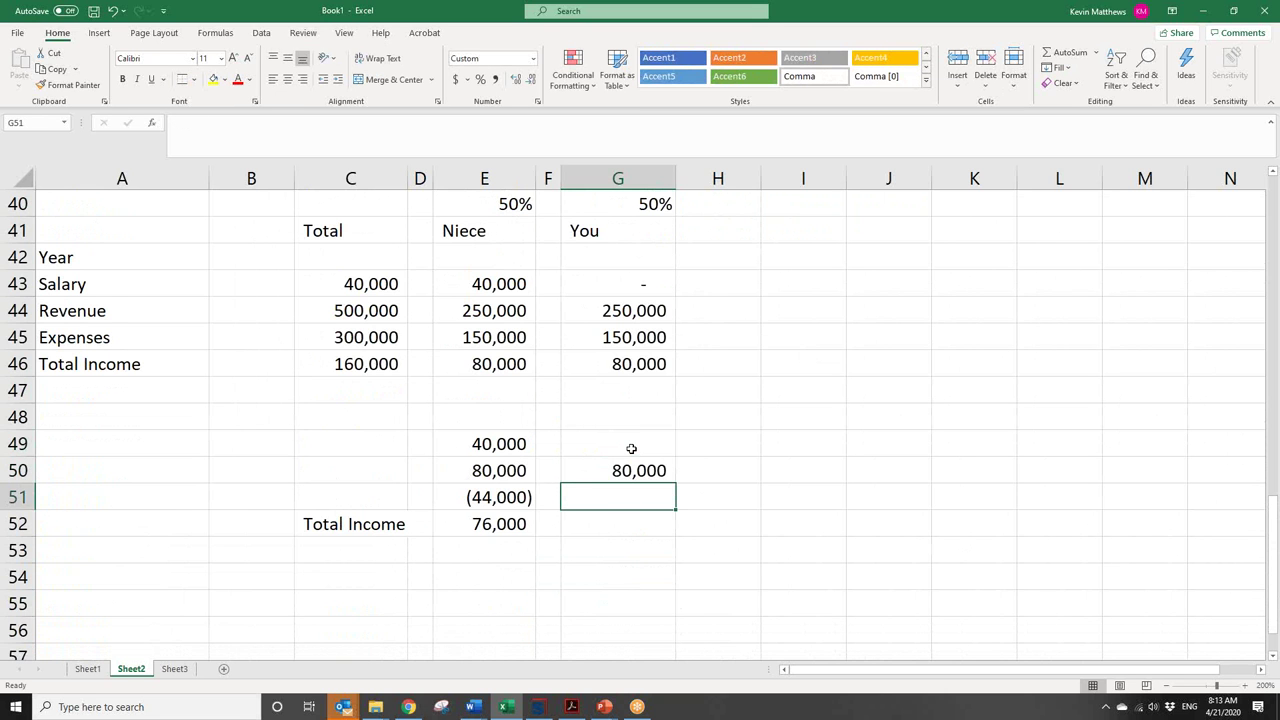
- Try calculating You's passive loss offset in G51 as the minimum of G50 and the Year 1 loss in G29
text(=)
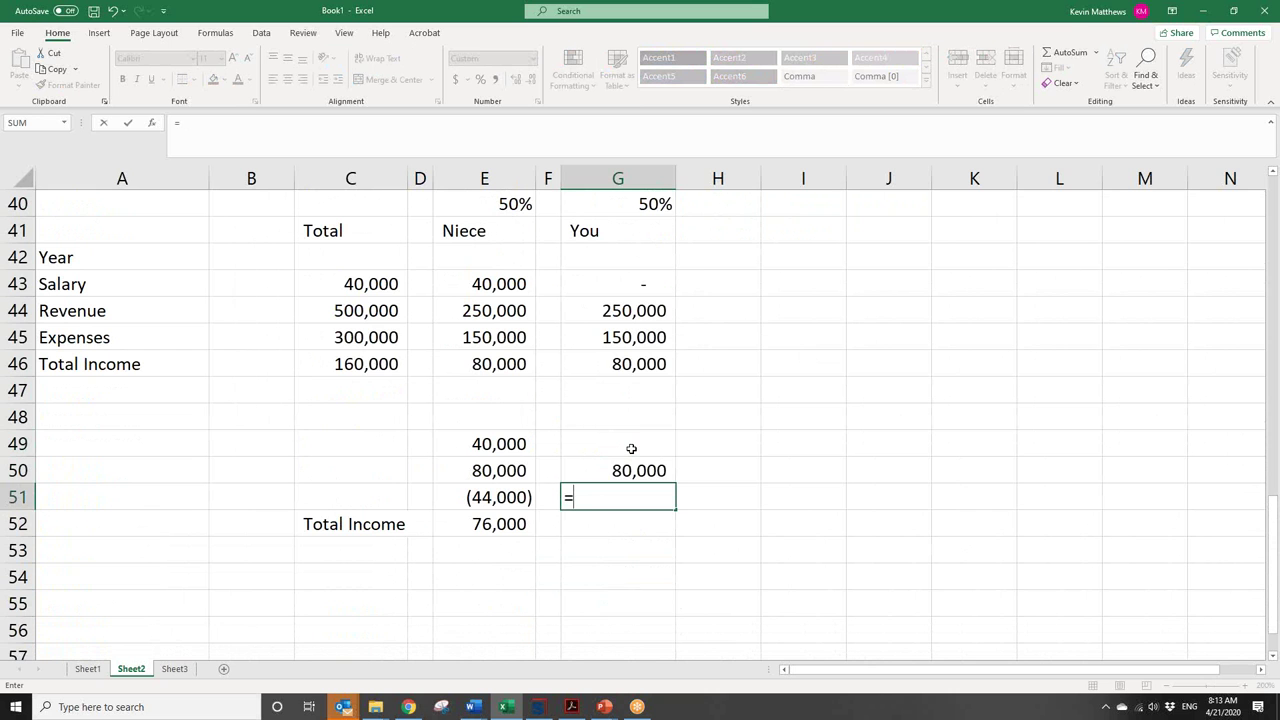
text(MIN()
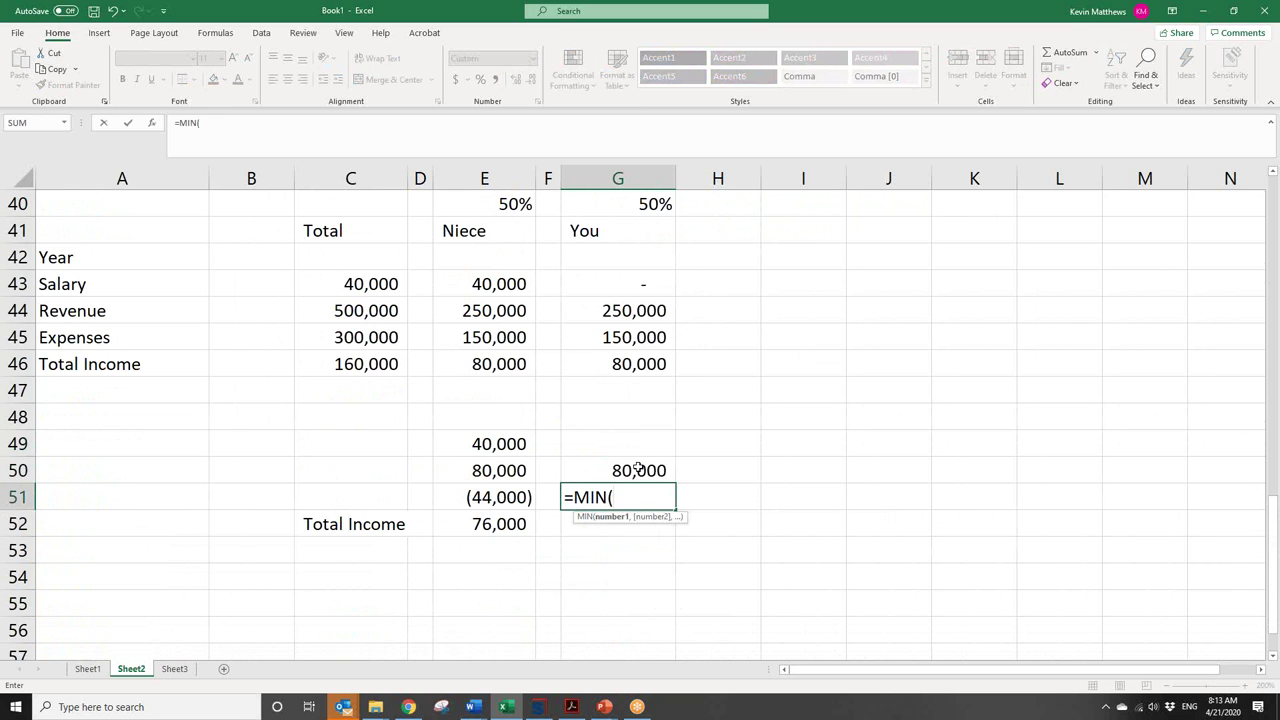
click(635, 466)
drag(1272, 508, 1263, 391)
text(,)
click(628, 306)
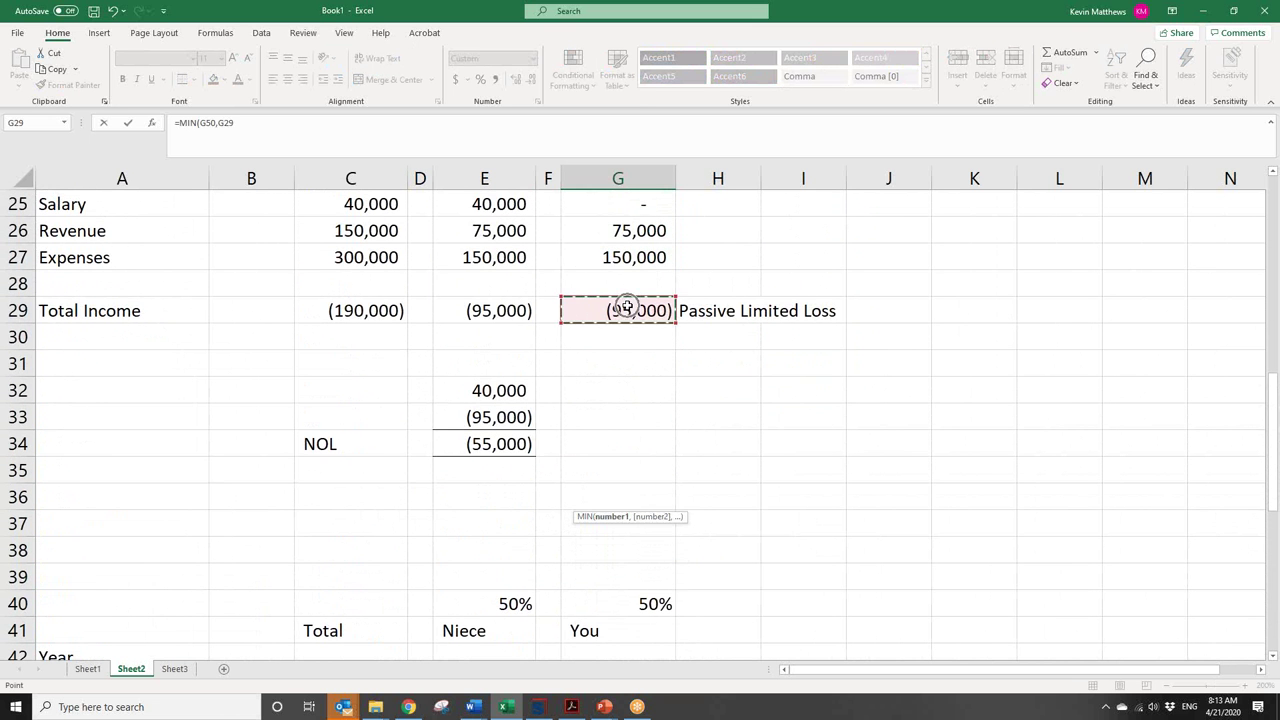
key(Return)
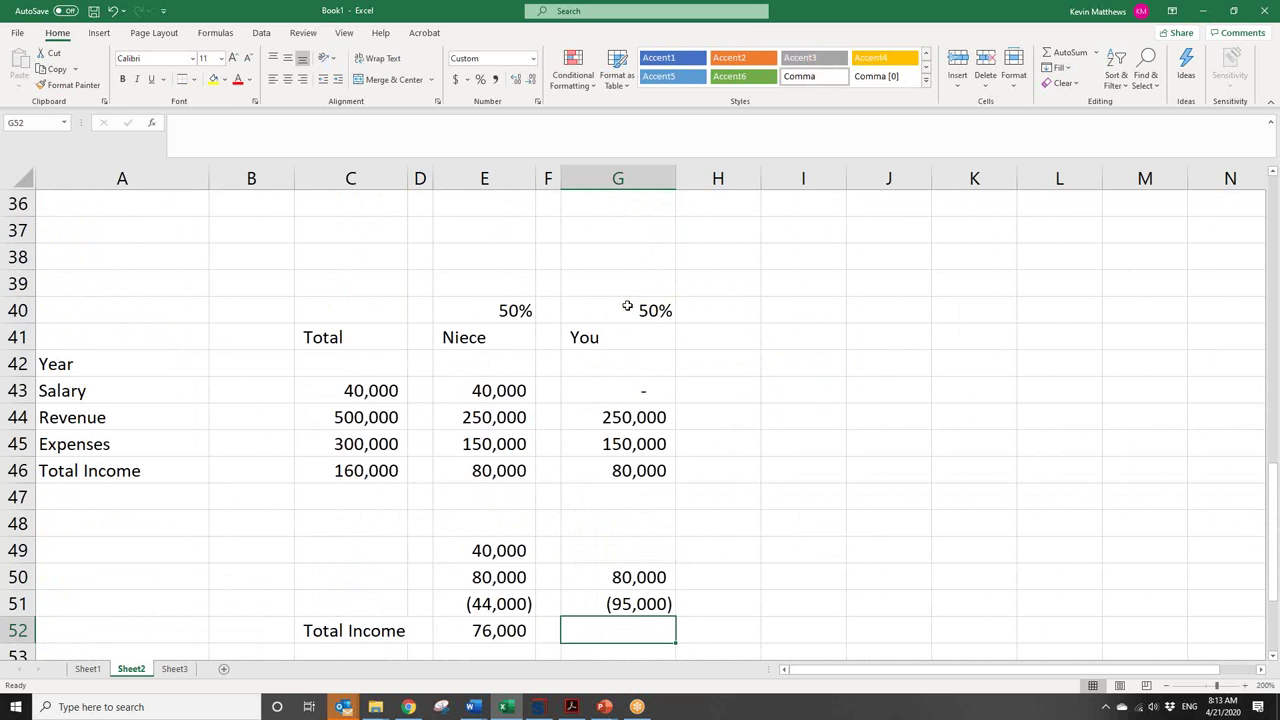
- Change the loss offset formula in G51 to =MAX(-G50,G29)
click(638, 610)
double_click(186, 123)
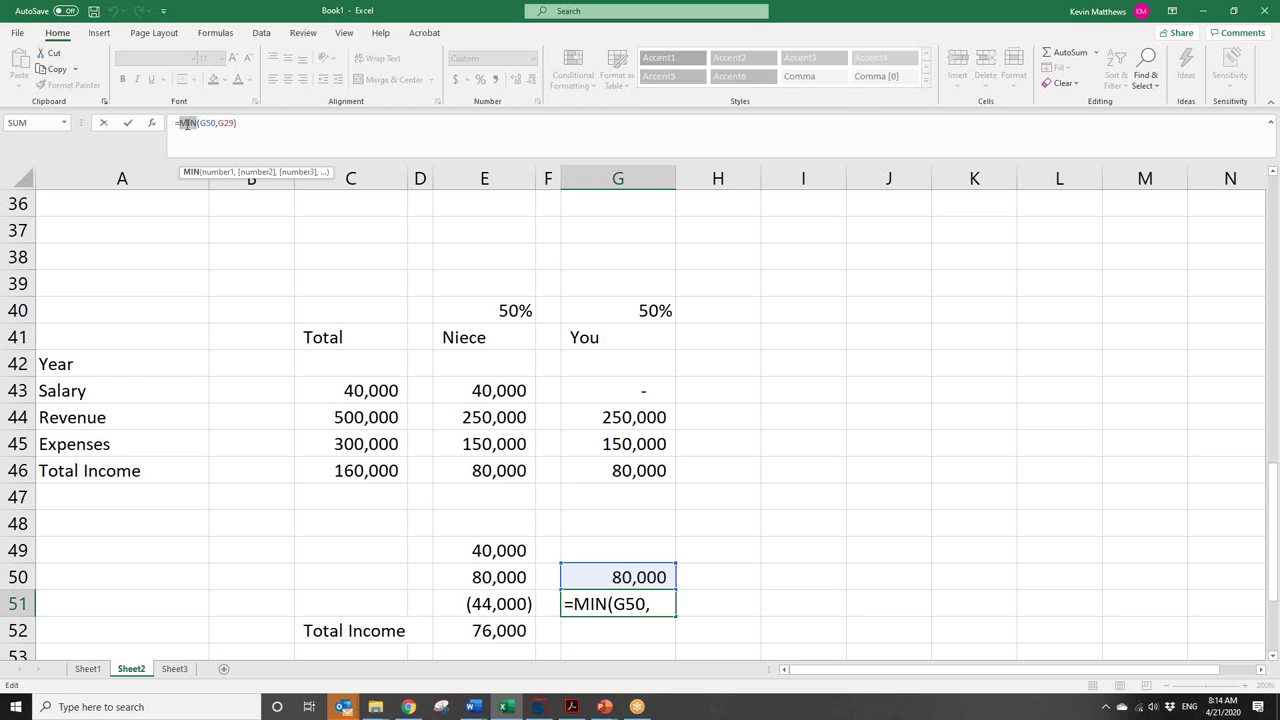
drag(187, 123, 194, 124)
text(MAX)
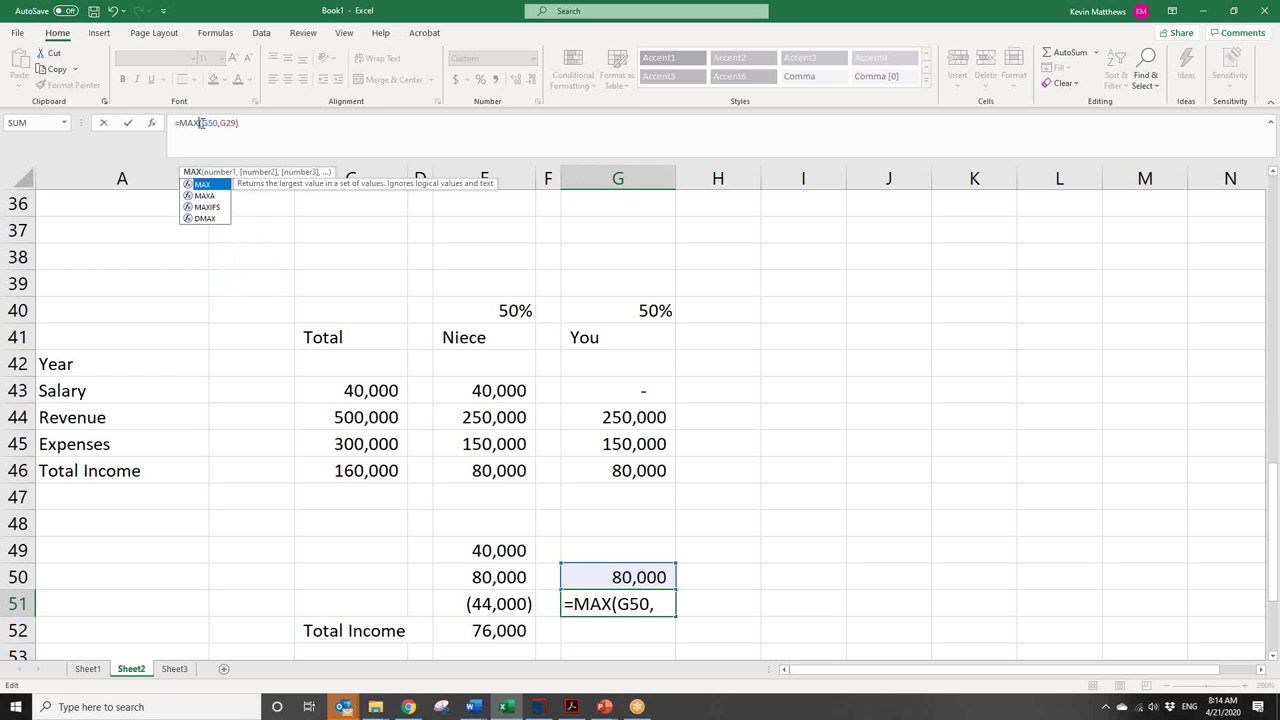
click(201, 122)
text(-)
key(Return)
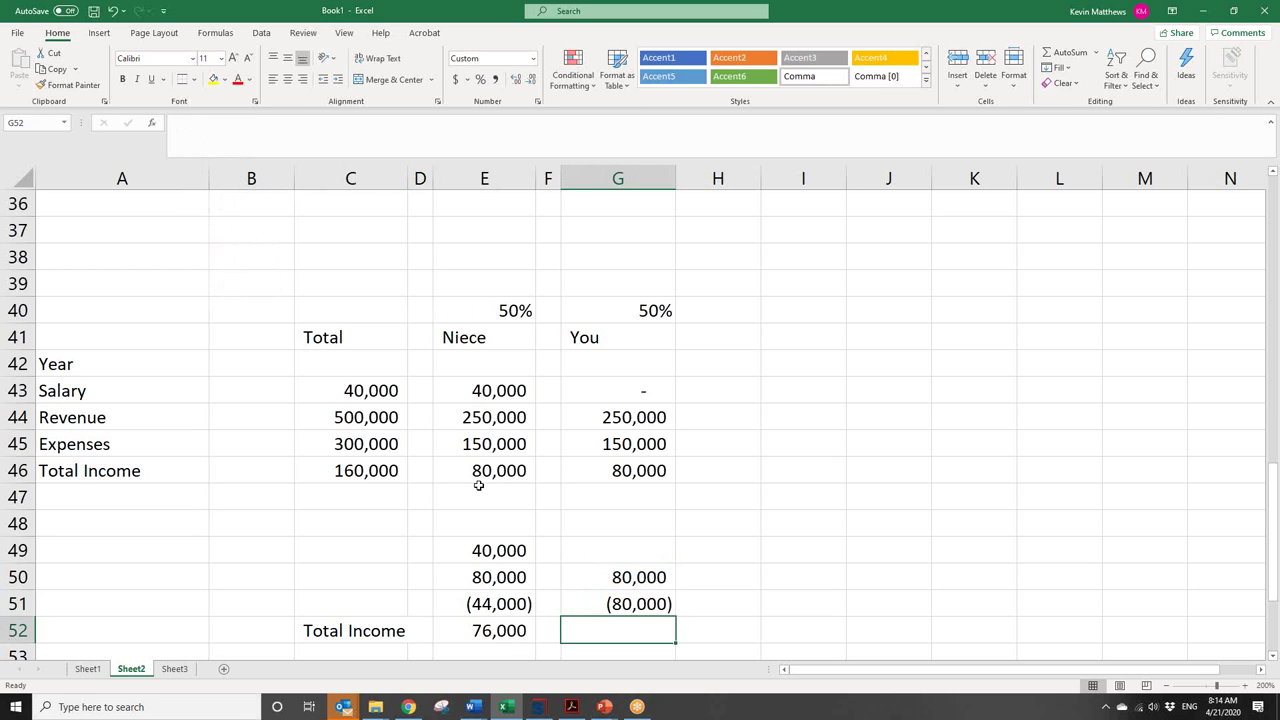
- Fill in You's total income in G52 as 0
mouse_move(1273, 480)
mouse_down()
mouse_move(1273, 445)
mouse_move(1274, 497)
mouse_up()
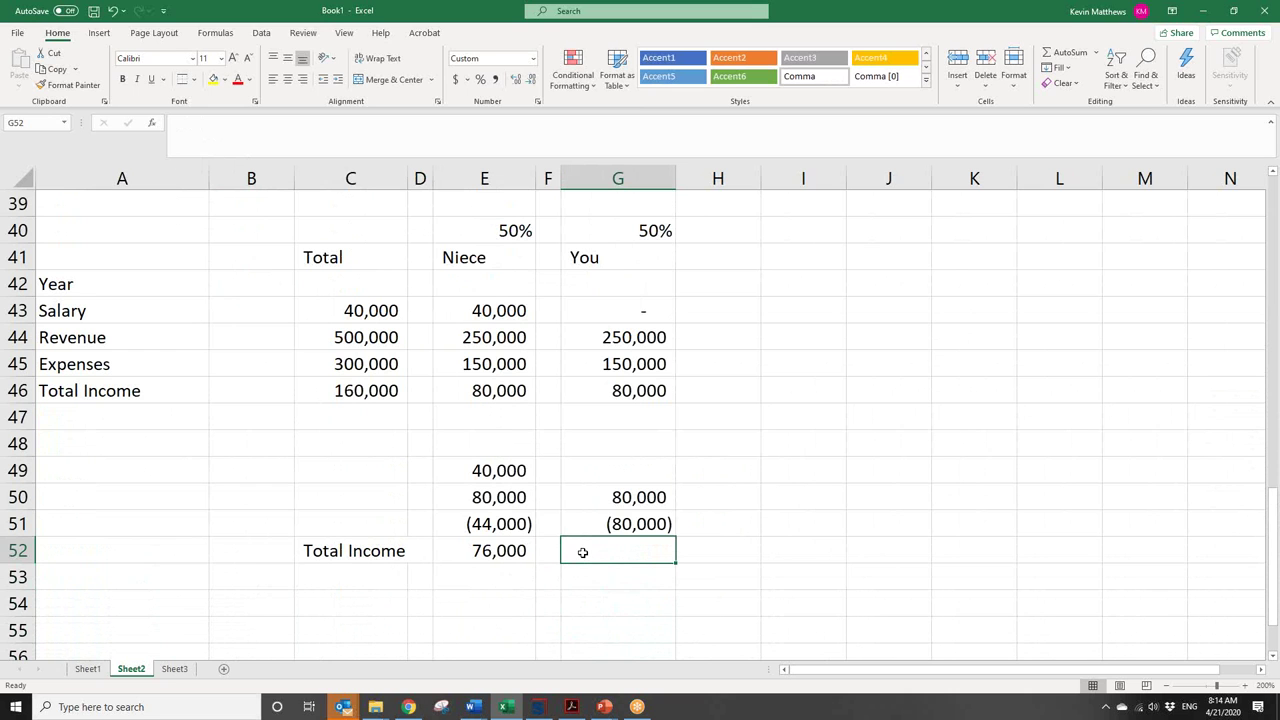
key(alt+equal)
key(Return)
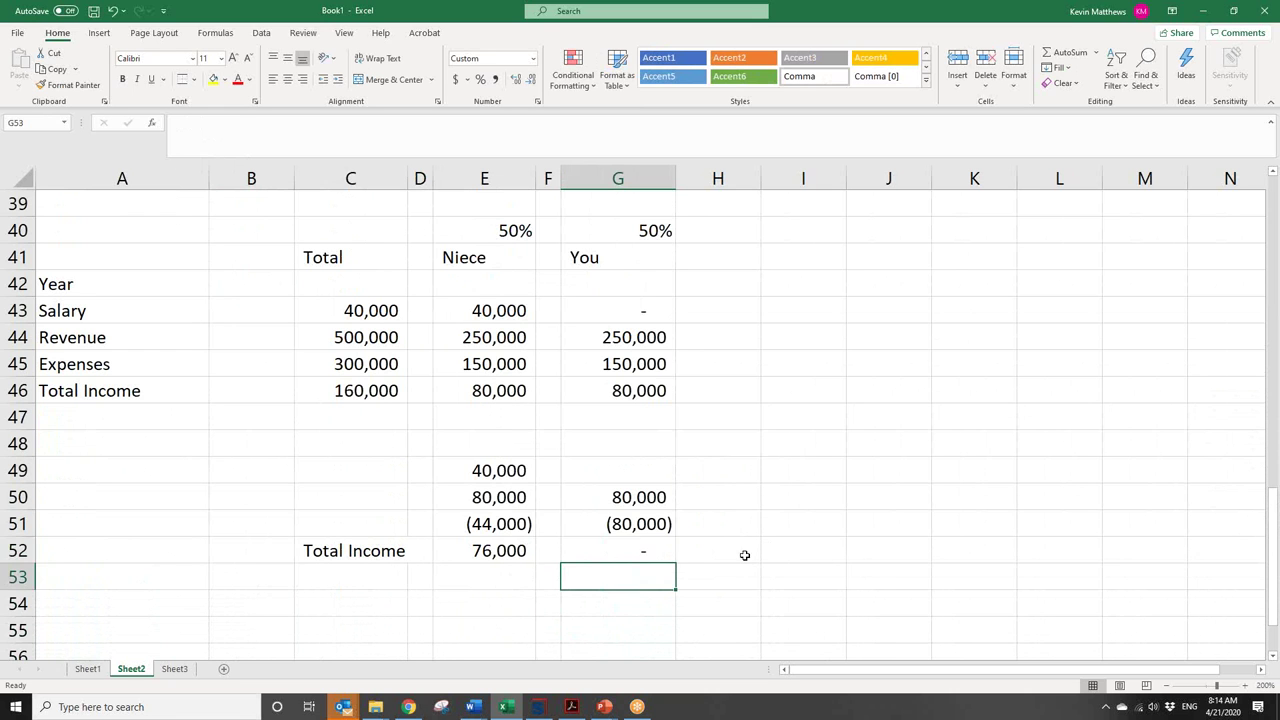
click(622, 550)
- Replace the formula in G51 with a direct reference to You's Year 1 loss in G29
click(622, 523)
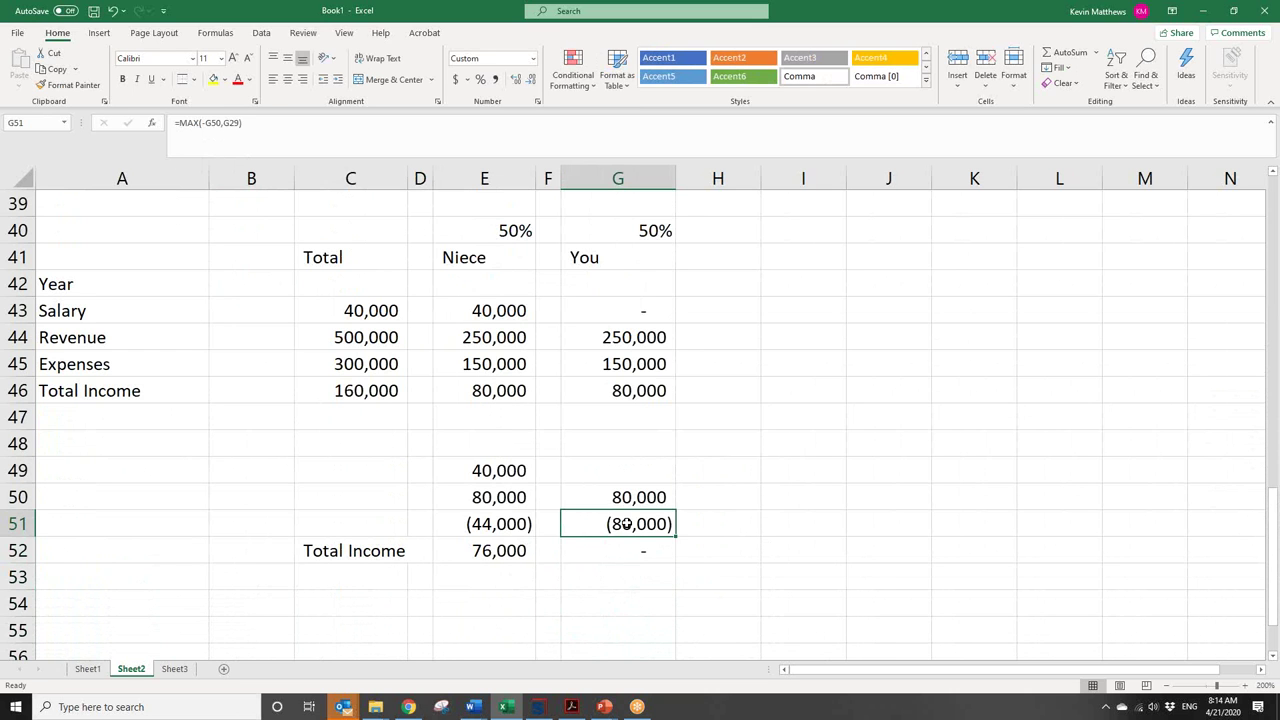
text(=)
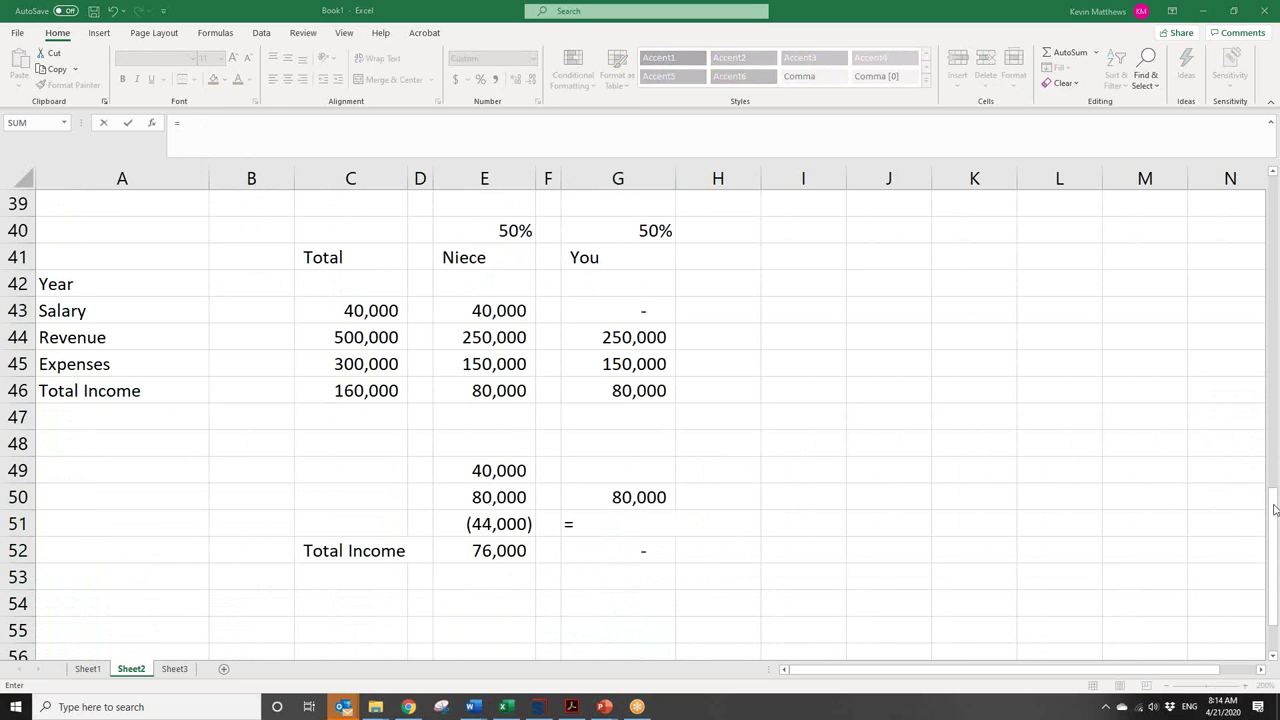
click(1275, 423)
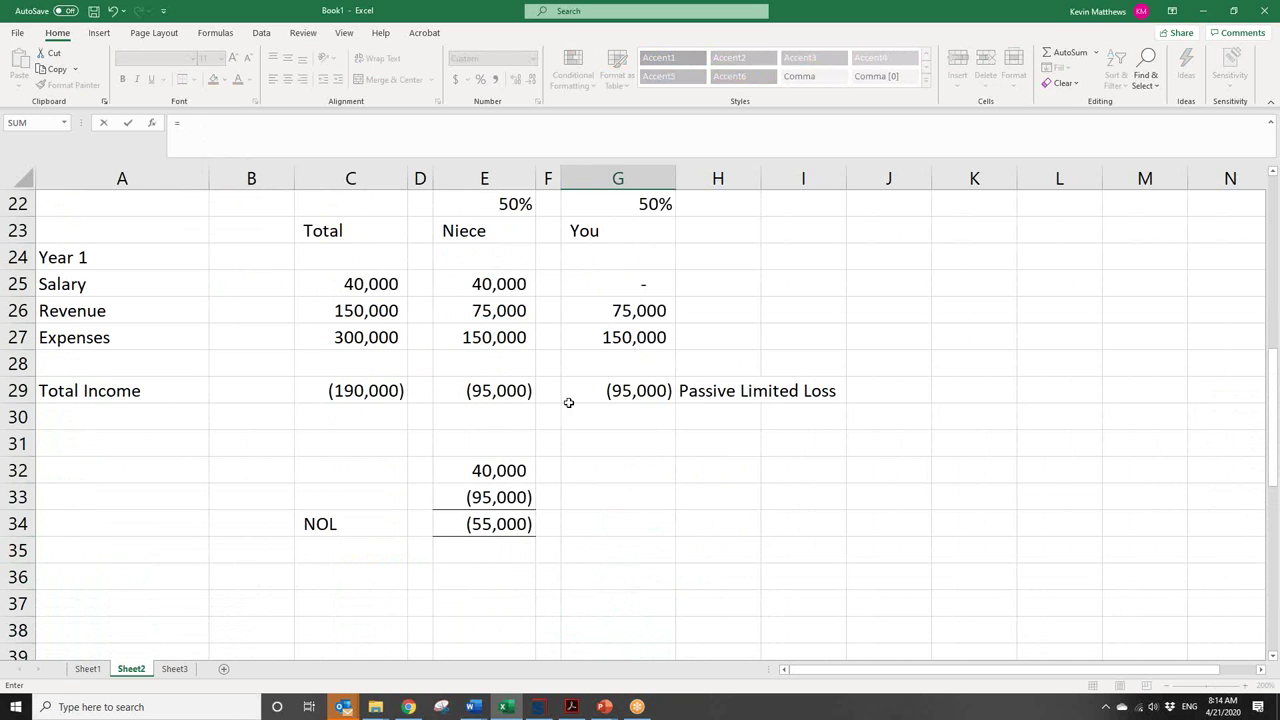
click(600, 392)
key(Return)
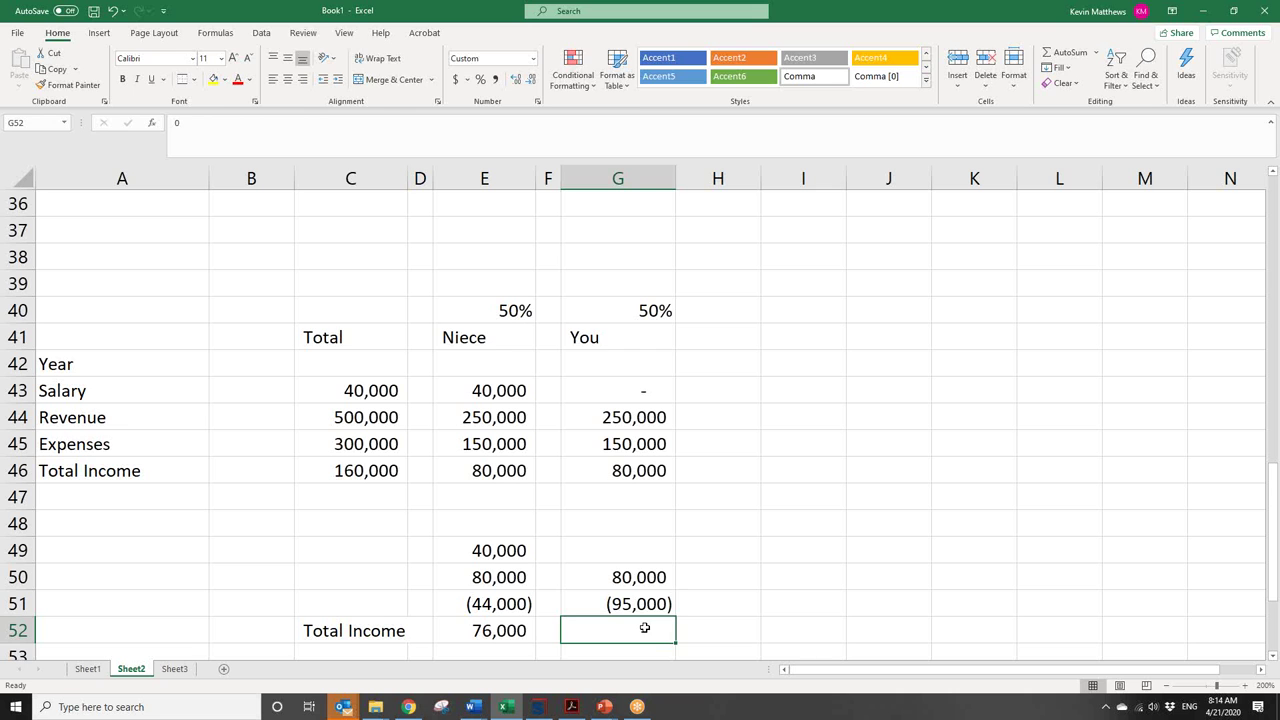
- Total You's income and passive loss from G50:G51 in G52
key(alt+equal)
key(Return)
click(757, 620)
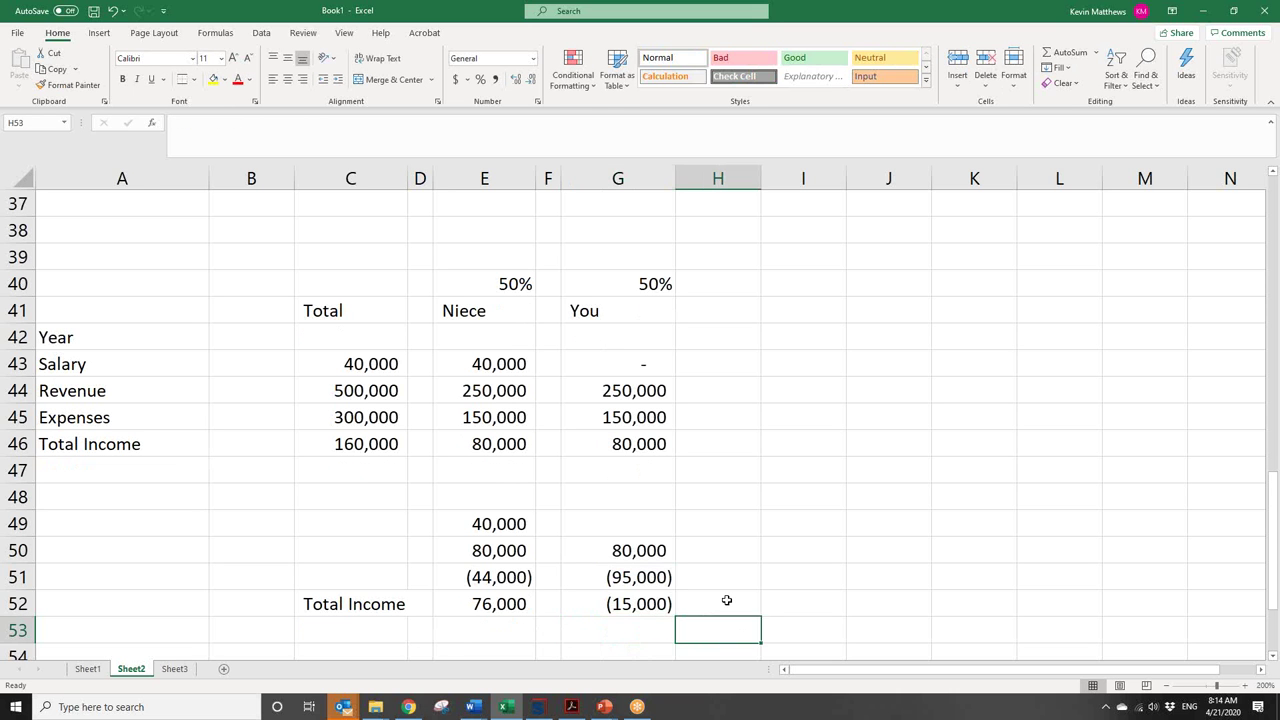
click(727, 600)
click(640, 604)
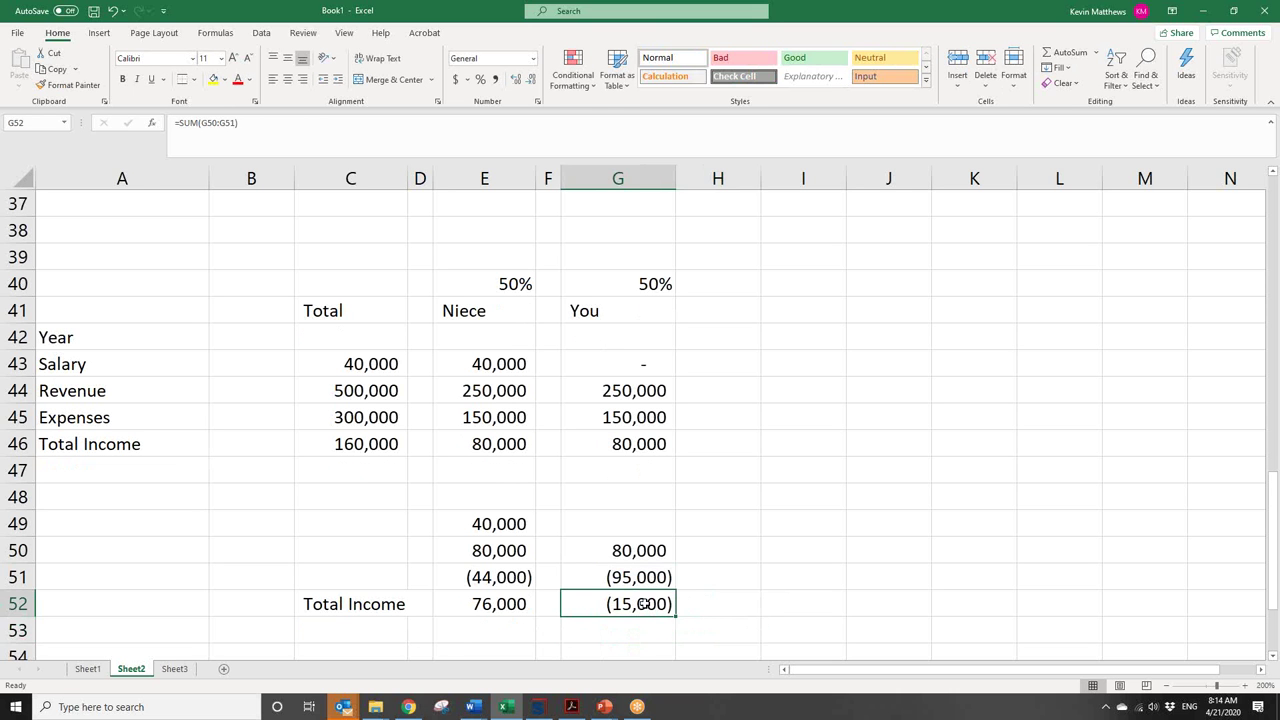
- Label You's total in row 52 as "Passive Limitation" in H52
click(727, 606)
text(Pa)
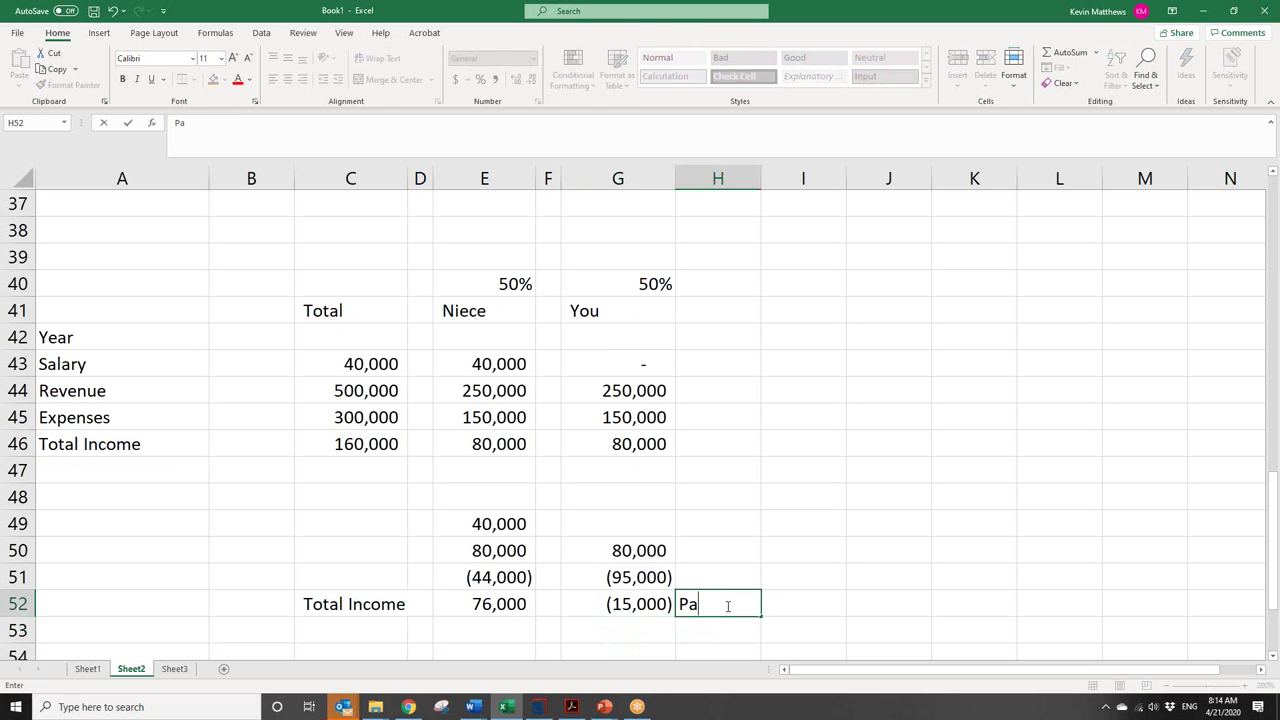
text(ssive Limitation)
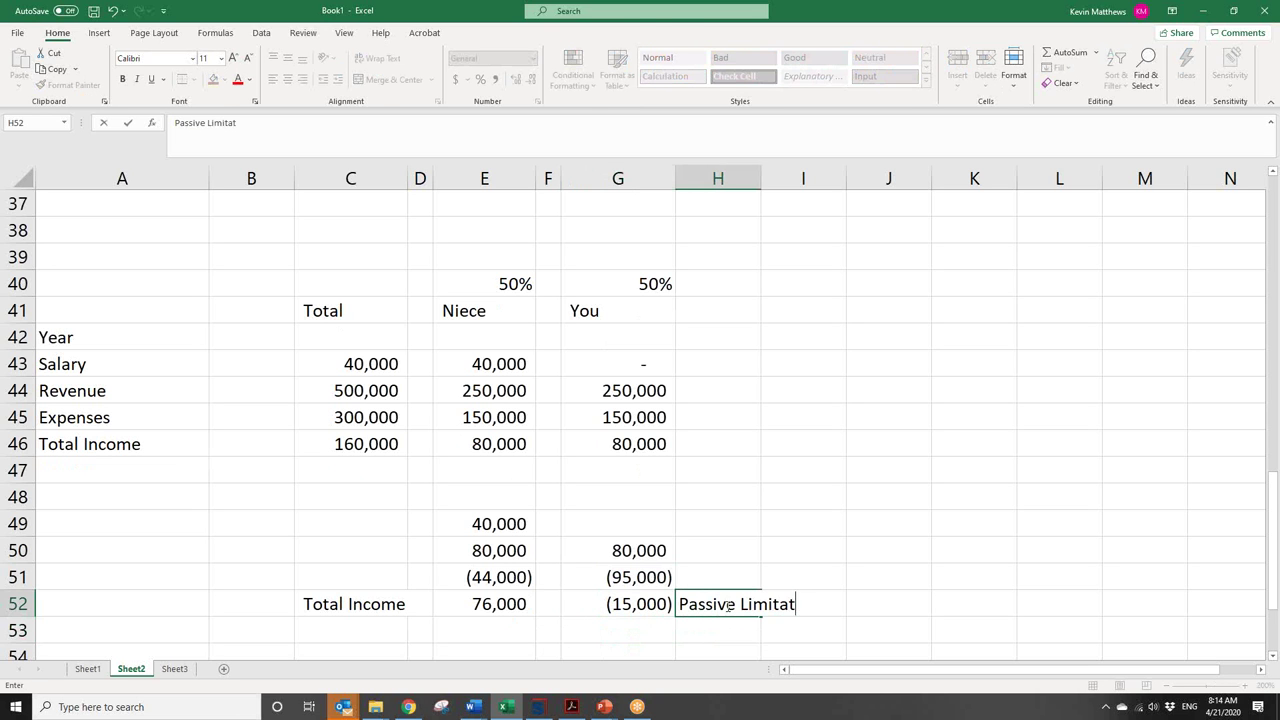
key(Return)
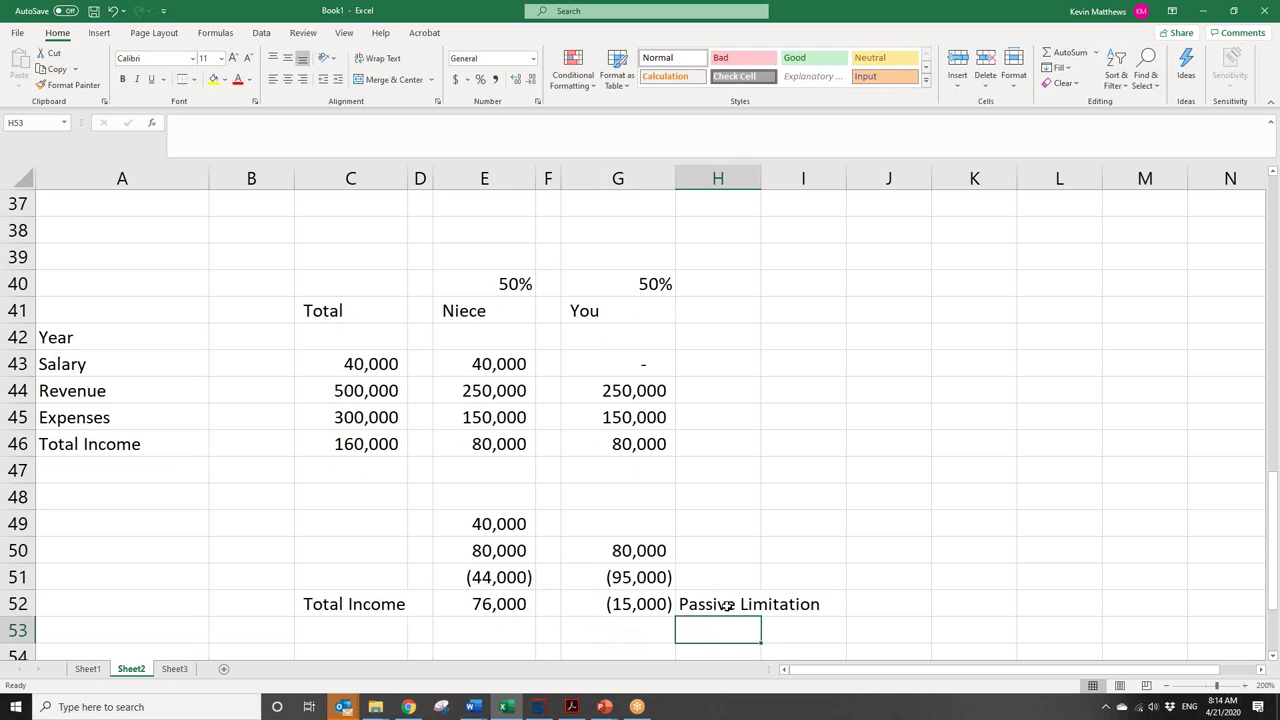
- Examine both partners' total income in row 52 and the Year 1 expenses and total income in Niece's column
click(651, 604)
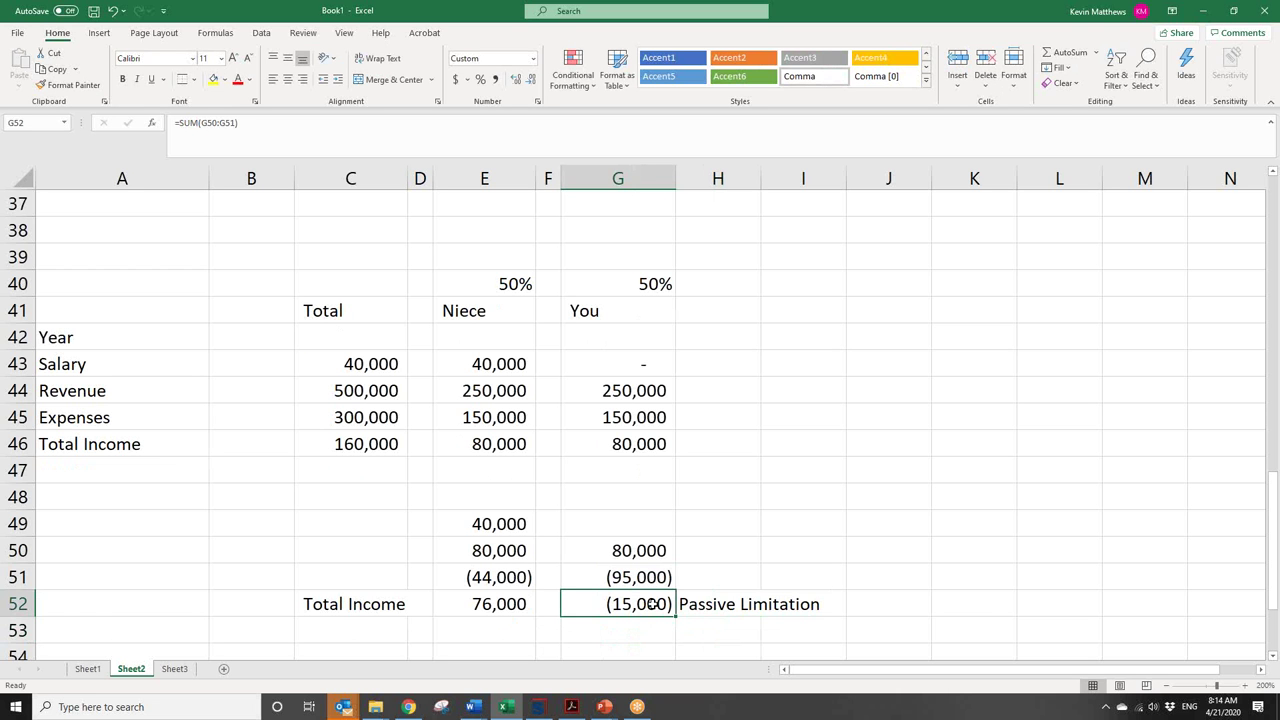
mouse_move(1270, 578)
mouse_down()
mouse_move(1271, 414)
mouse_move(1268, 595)
mouse_up()
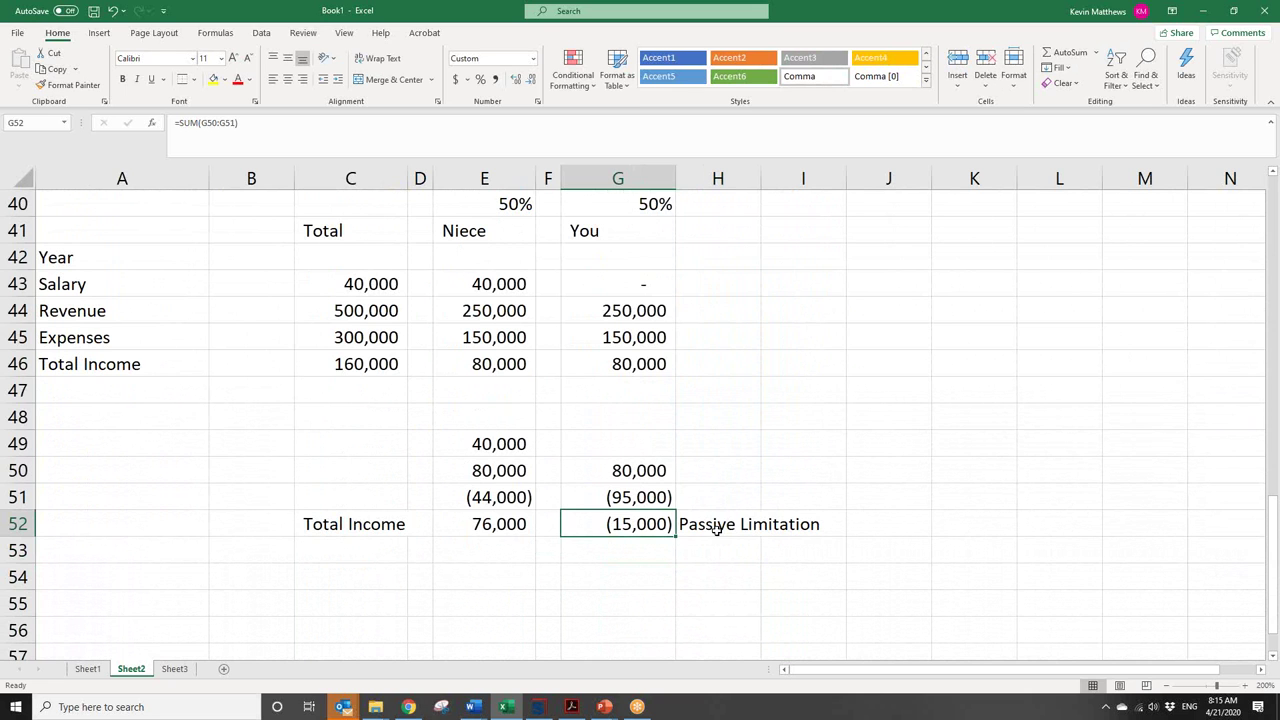
click(521, 528)
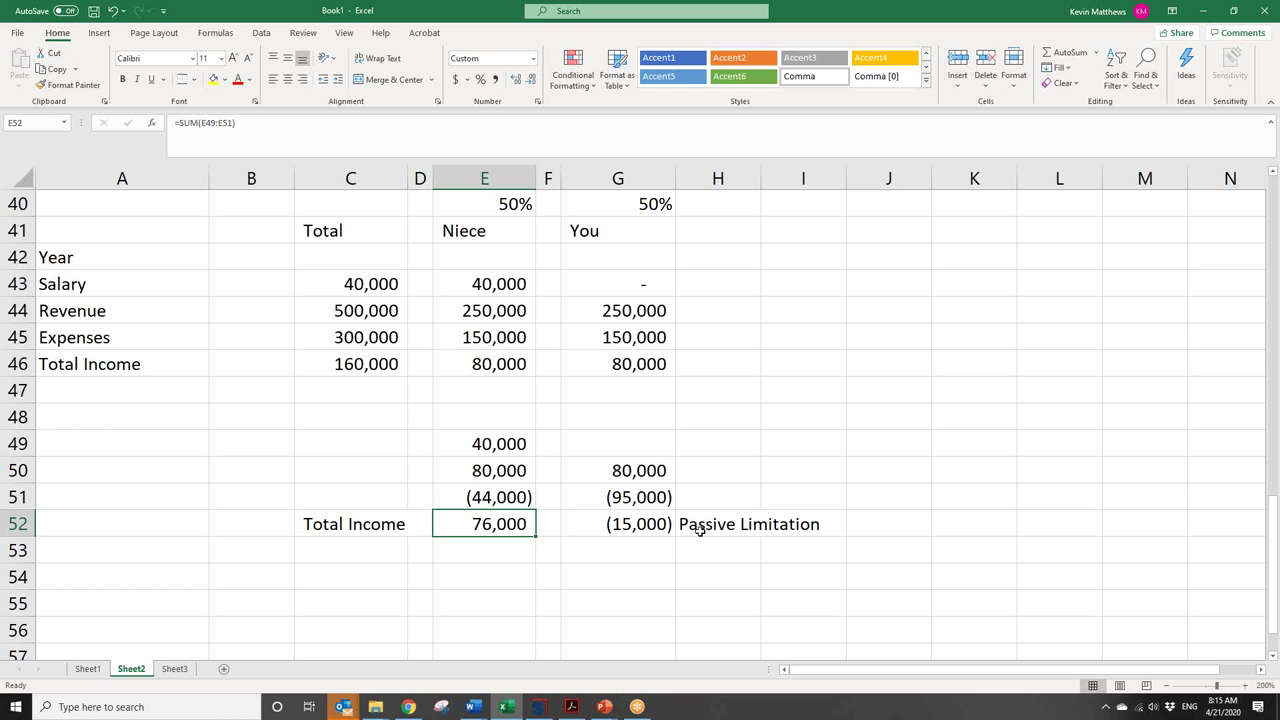
click(333, 580)
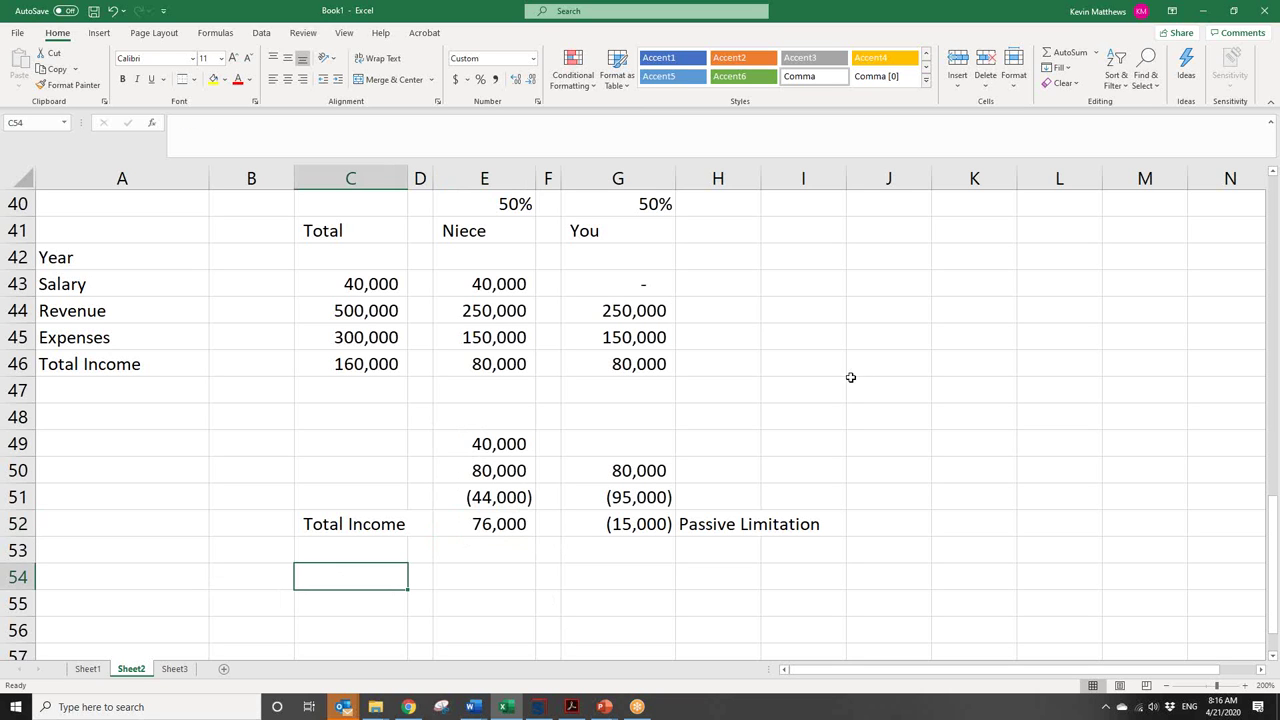
drag(1273, 517, 1273, 472)
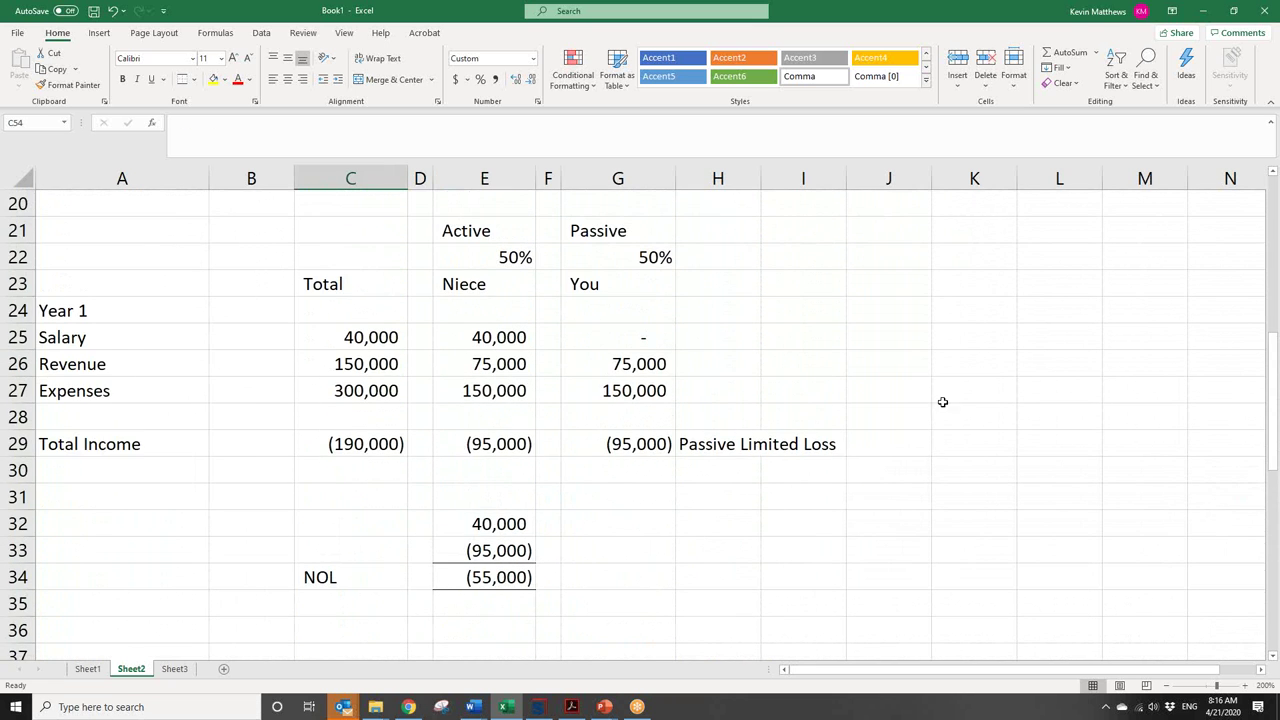
click(480, 393)
click(484, 465)
click(498, 442)
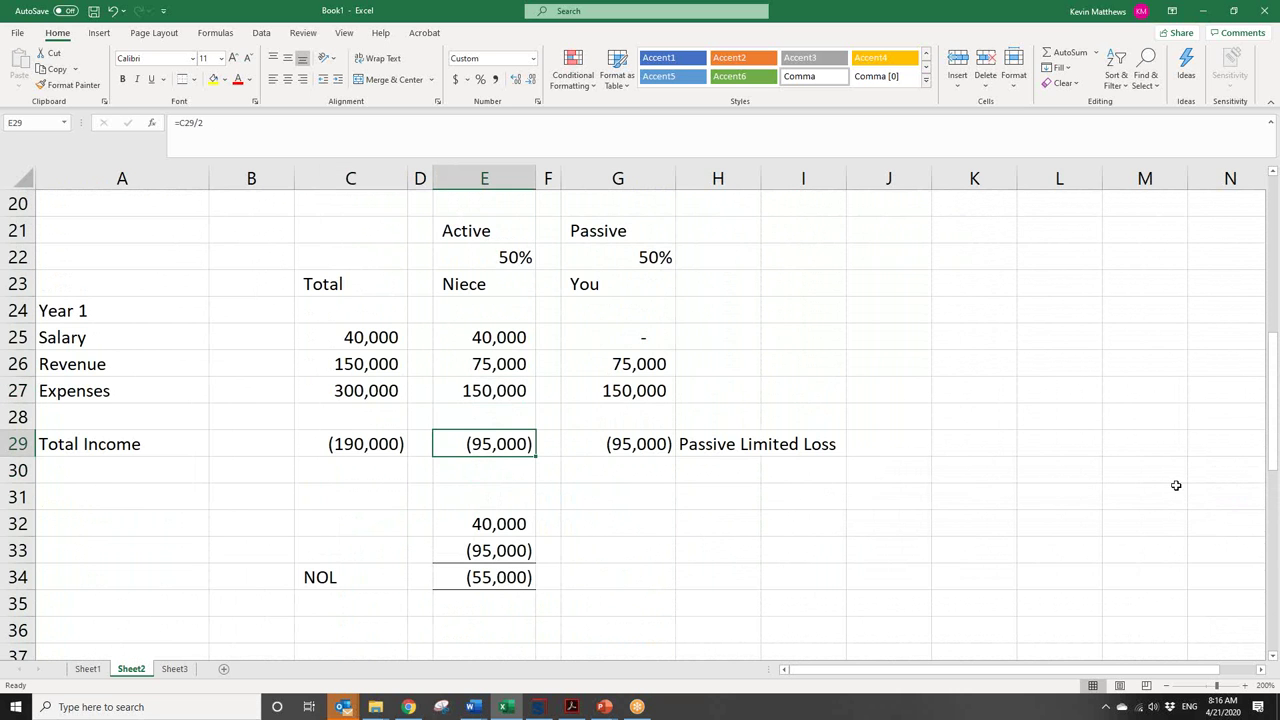
- Replace You's loan basis in G11 with half of the total loan, =C11/2
drag(1273, 470, 1275, 351)
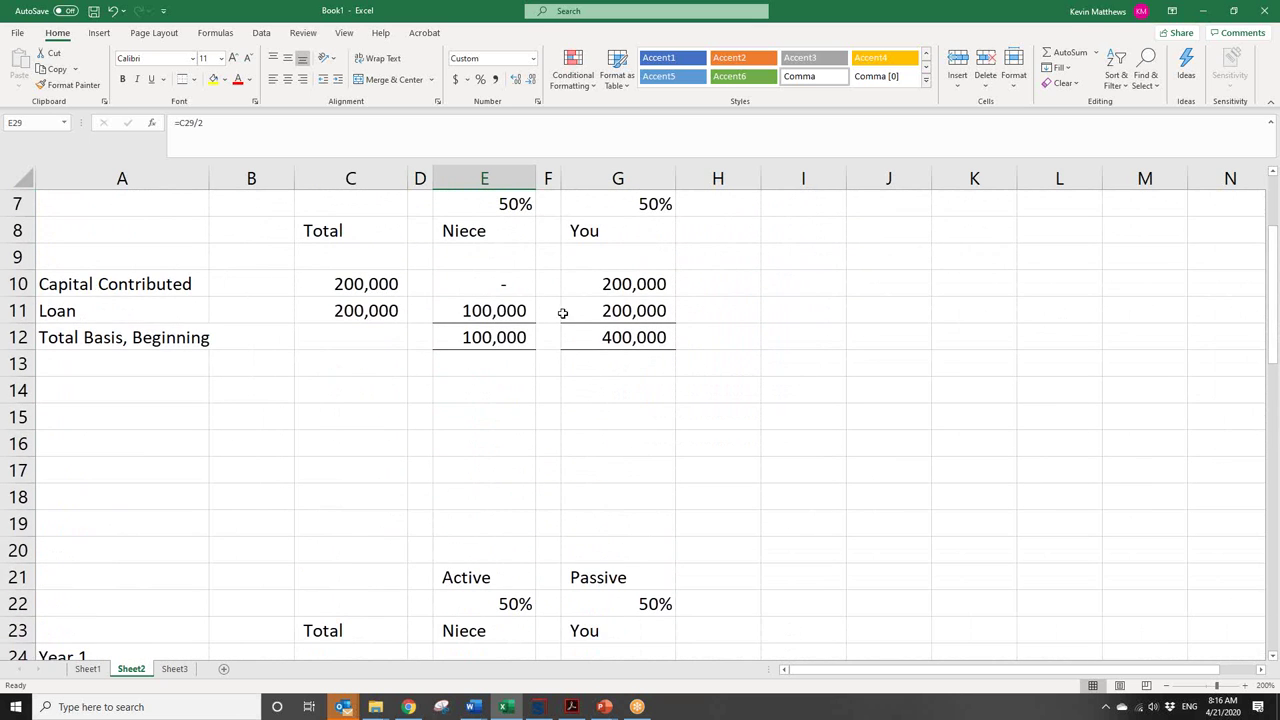
click(517, 311)
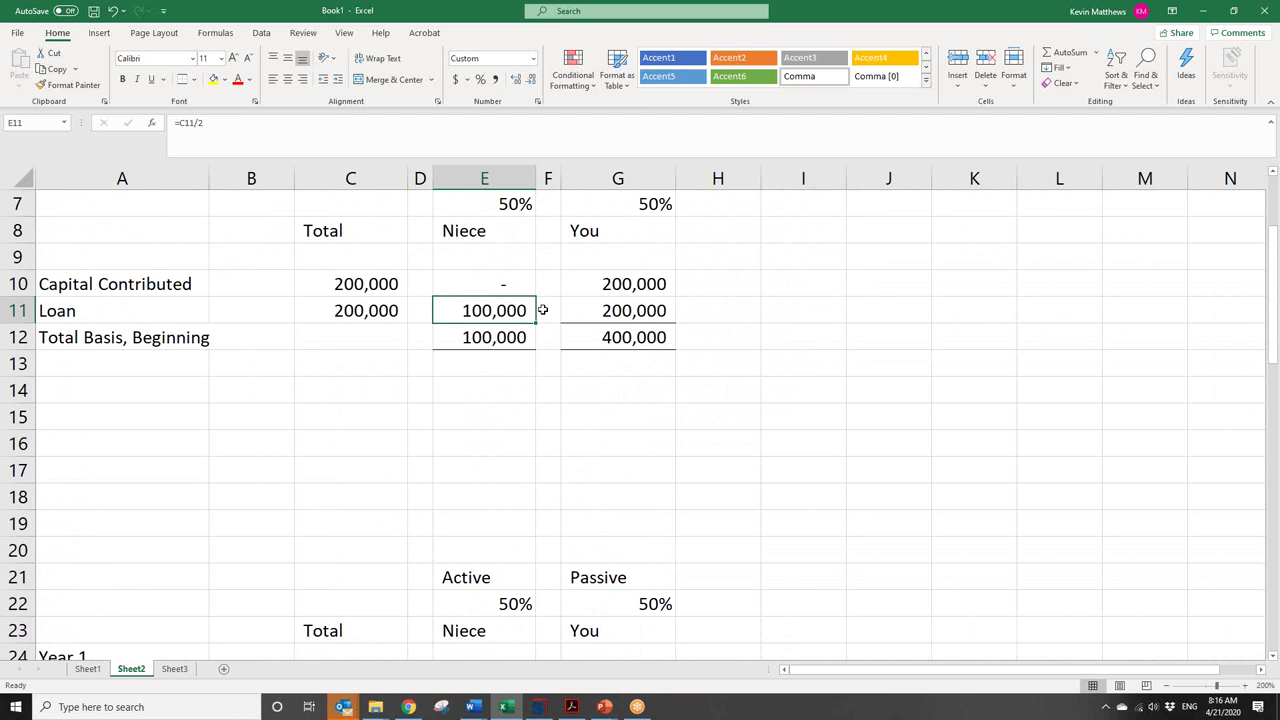
click(652, 311)
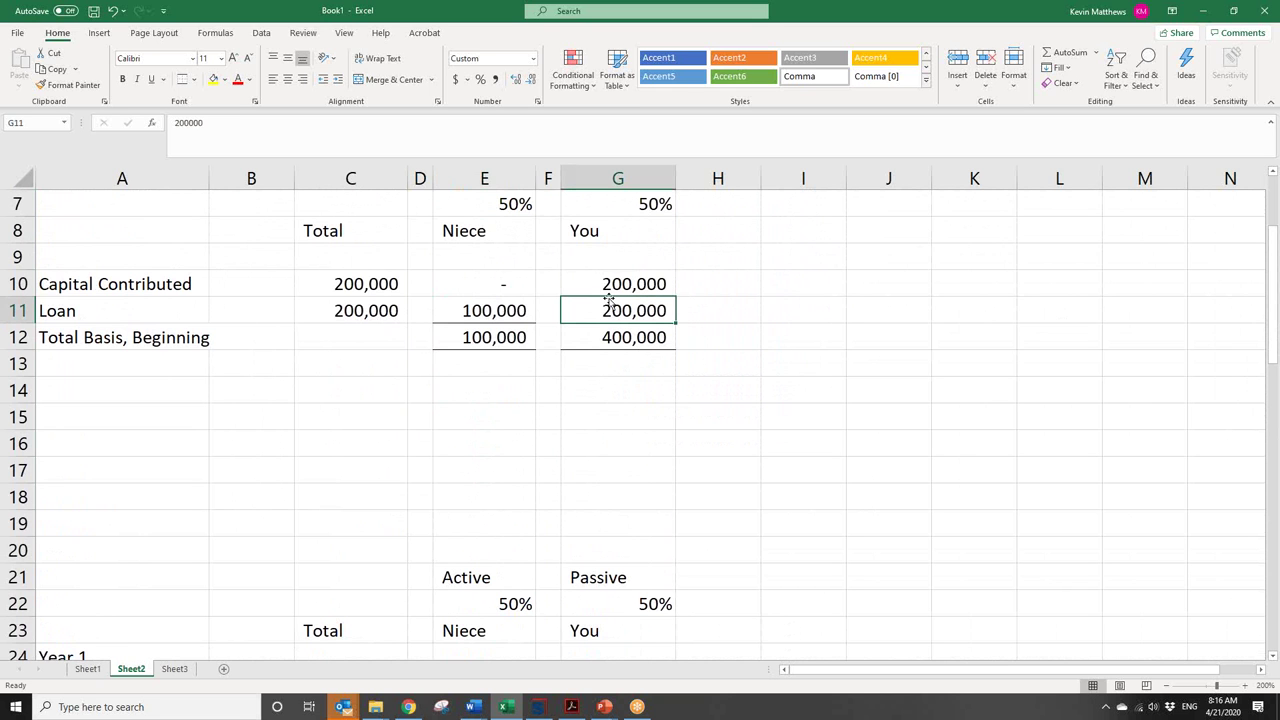
text(=)
click(375, 311)
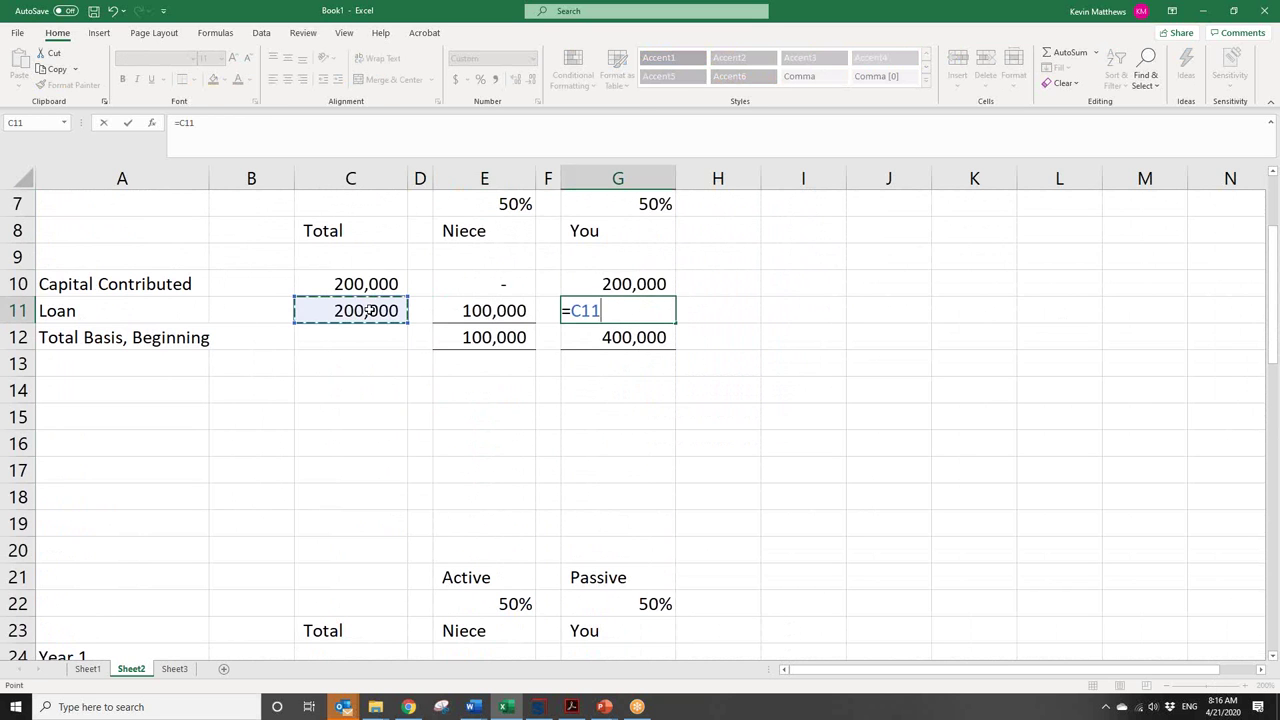
text(/2)
key(Return)
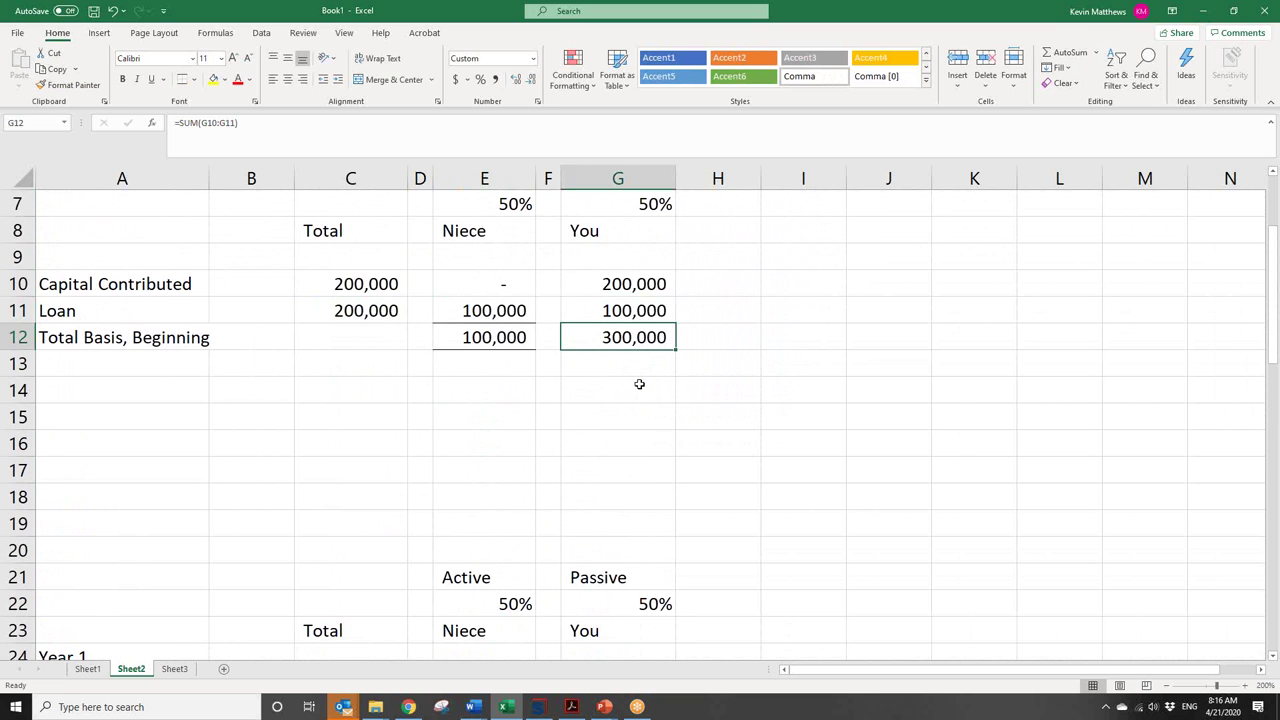
- Compare the partners' loan and capital contributions in rows 10 and 11 with their Year 1 losses in row 29
drag(1274, 278, 1272, 252)
click(617, 337)
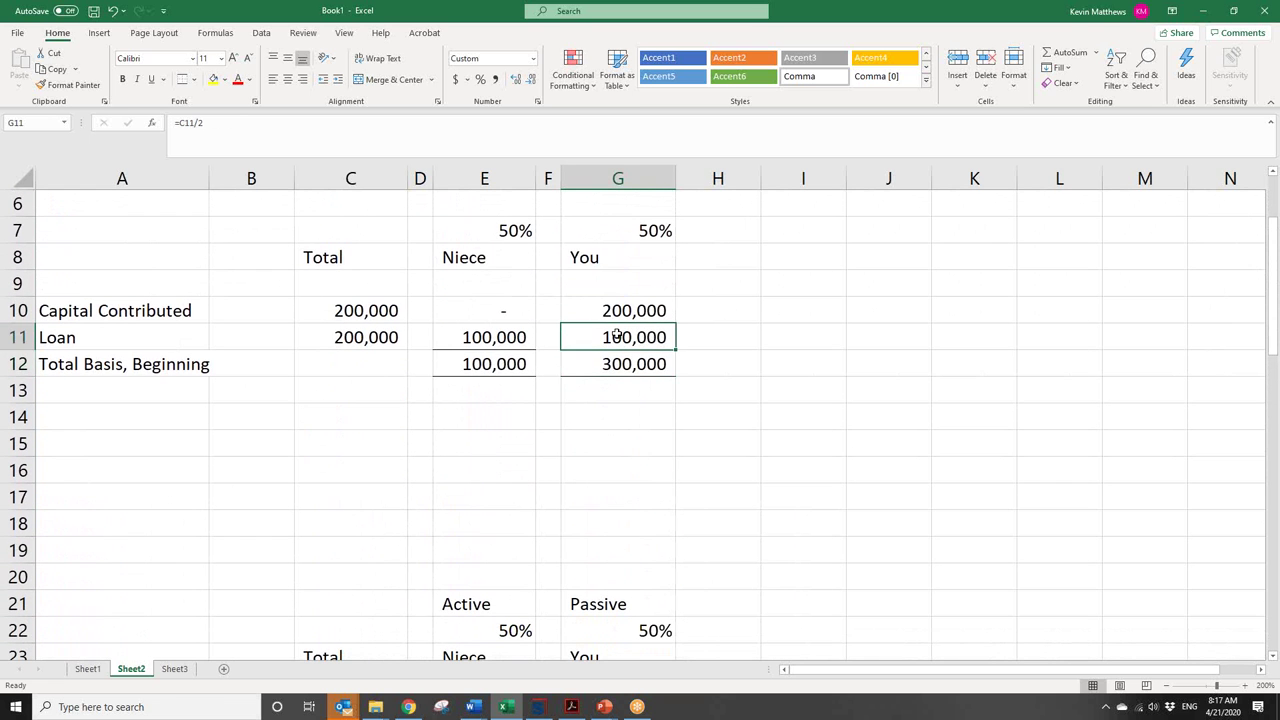
drag(1270, 263, 1277, 350)
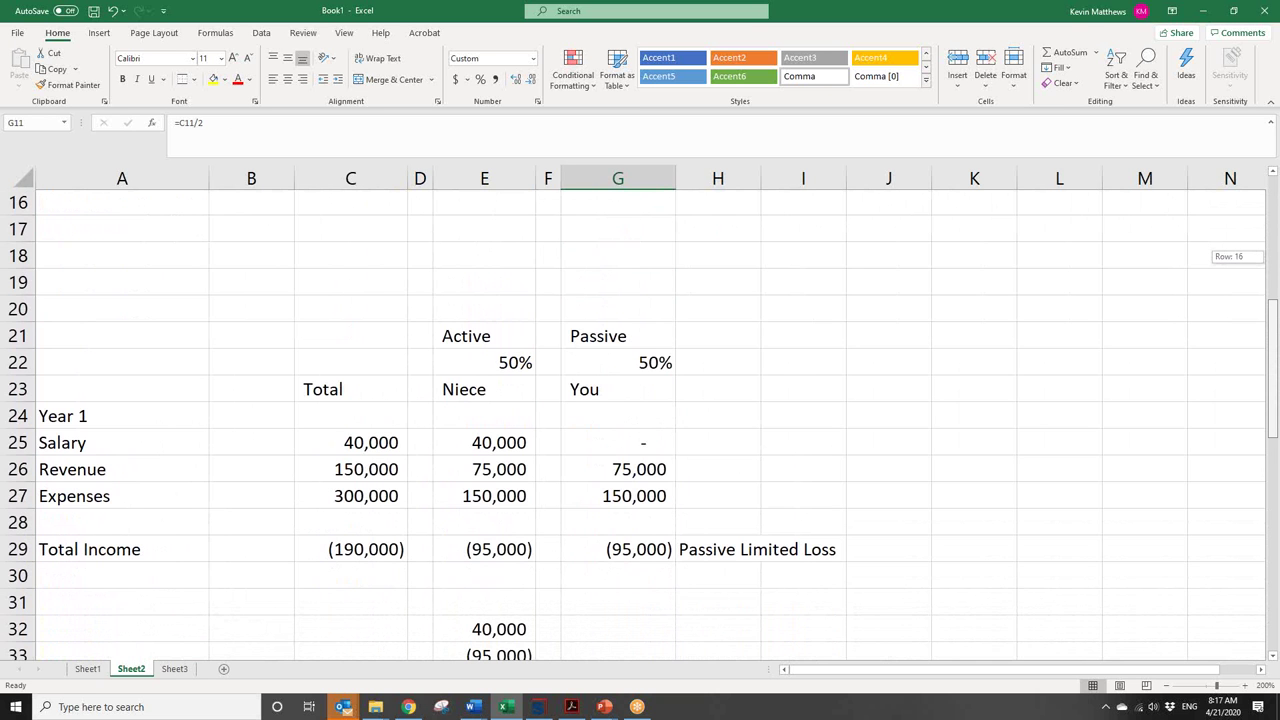
drag(1277, 350, 1262, 483)
drag(1264, 472, 1274, 262)
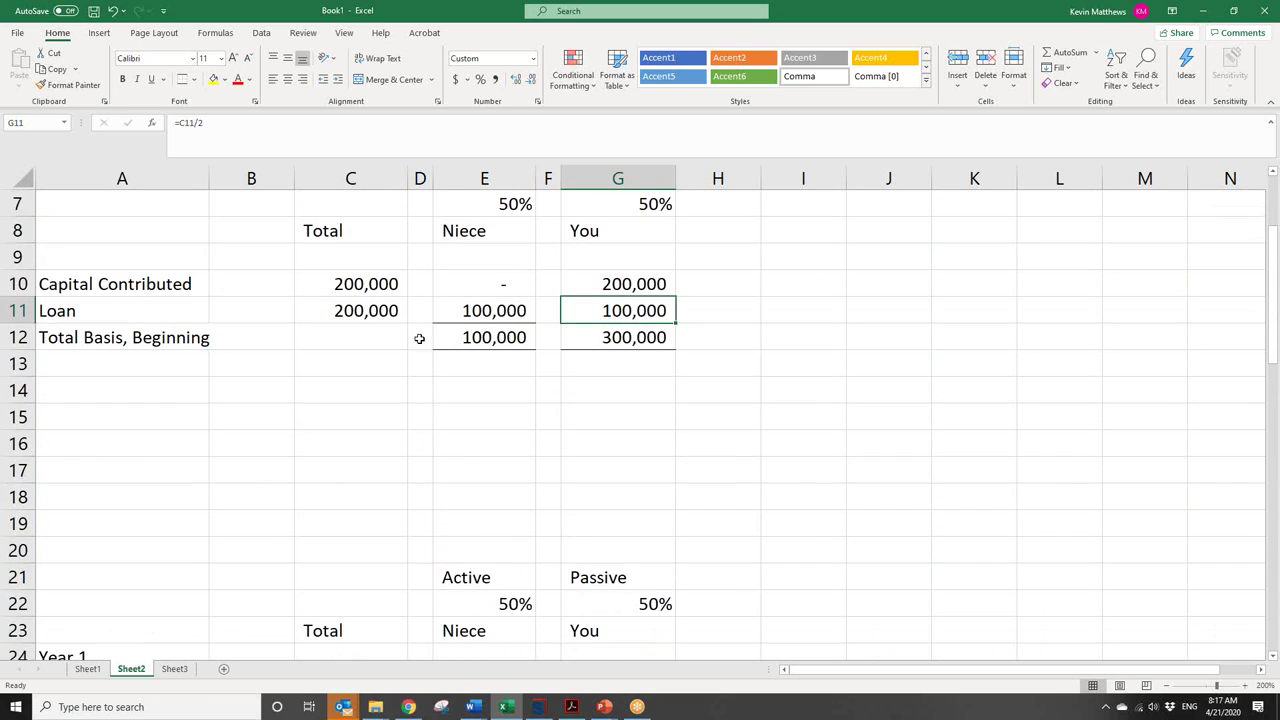
click(490, 311)
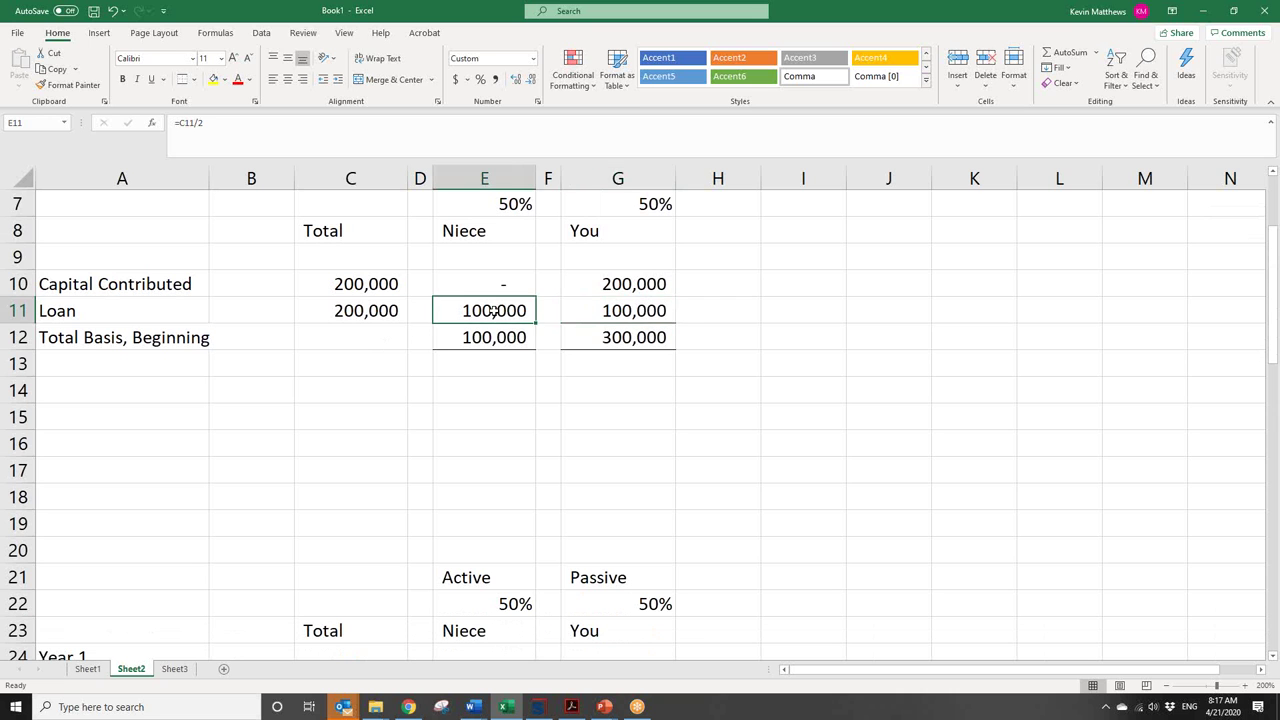
click(619, 284)
drag(1273, 330, 1273, 385)
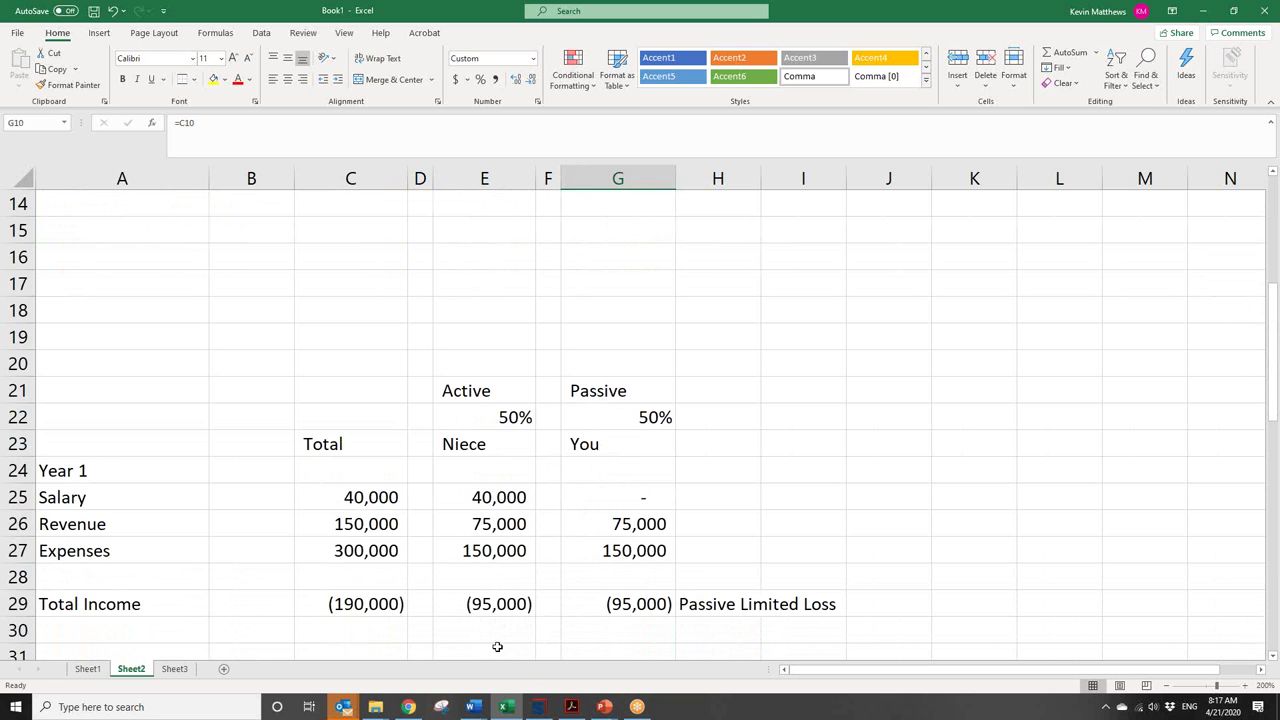
click(587, 605)
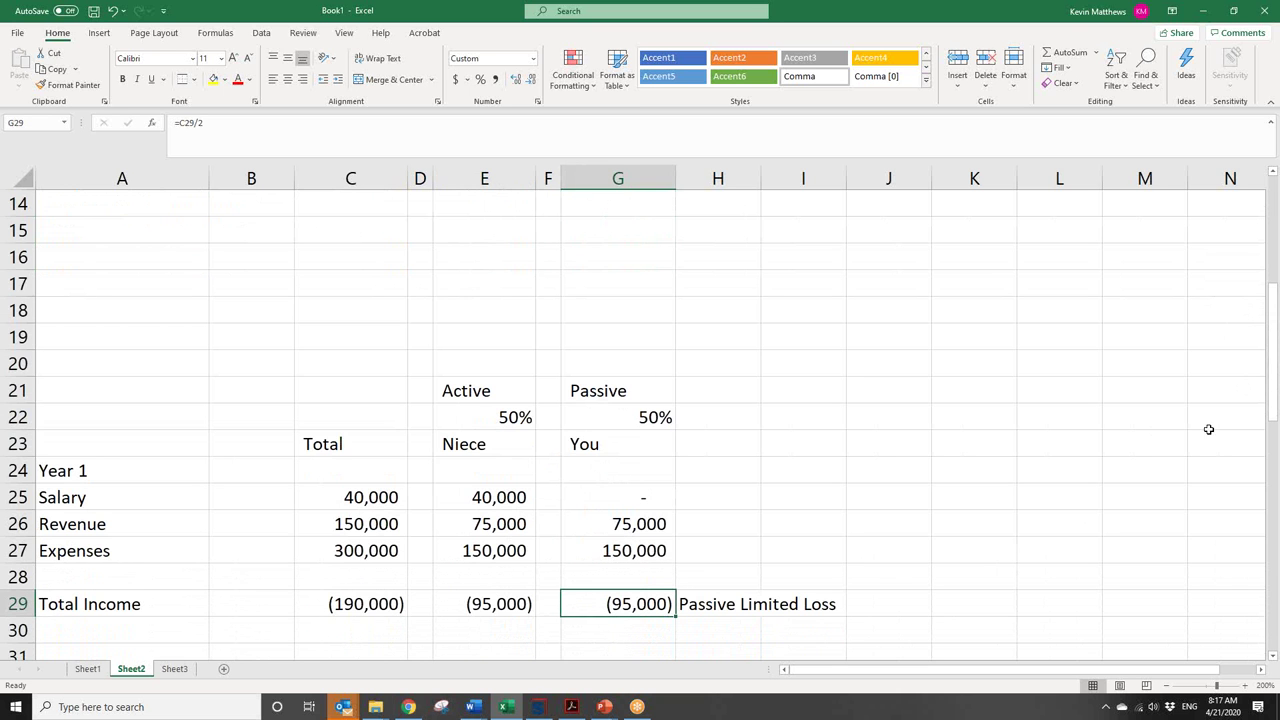
mouse_move(1273, 405)
mouse_down()
mouse_move(1273, 317)
mouse_move(1274, 390)
mouse_up()
click(607, 391)
click(655, 600)
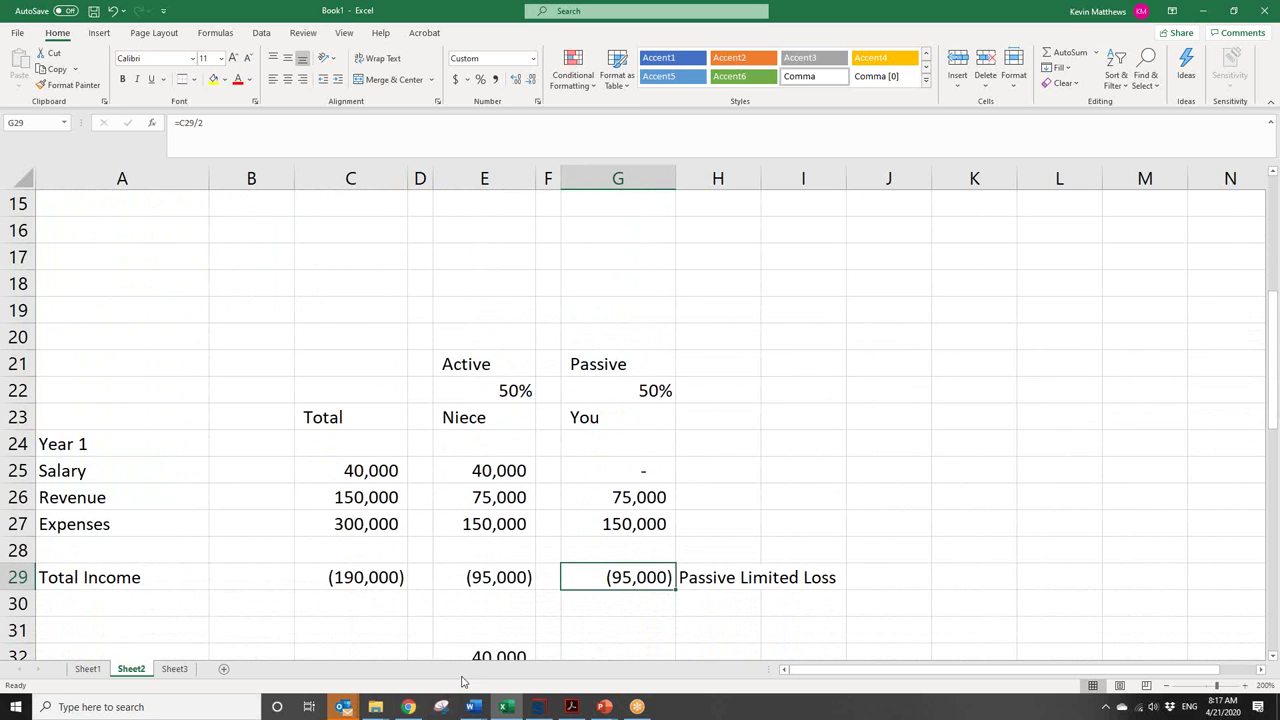
click(480, 575)
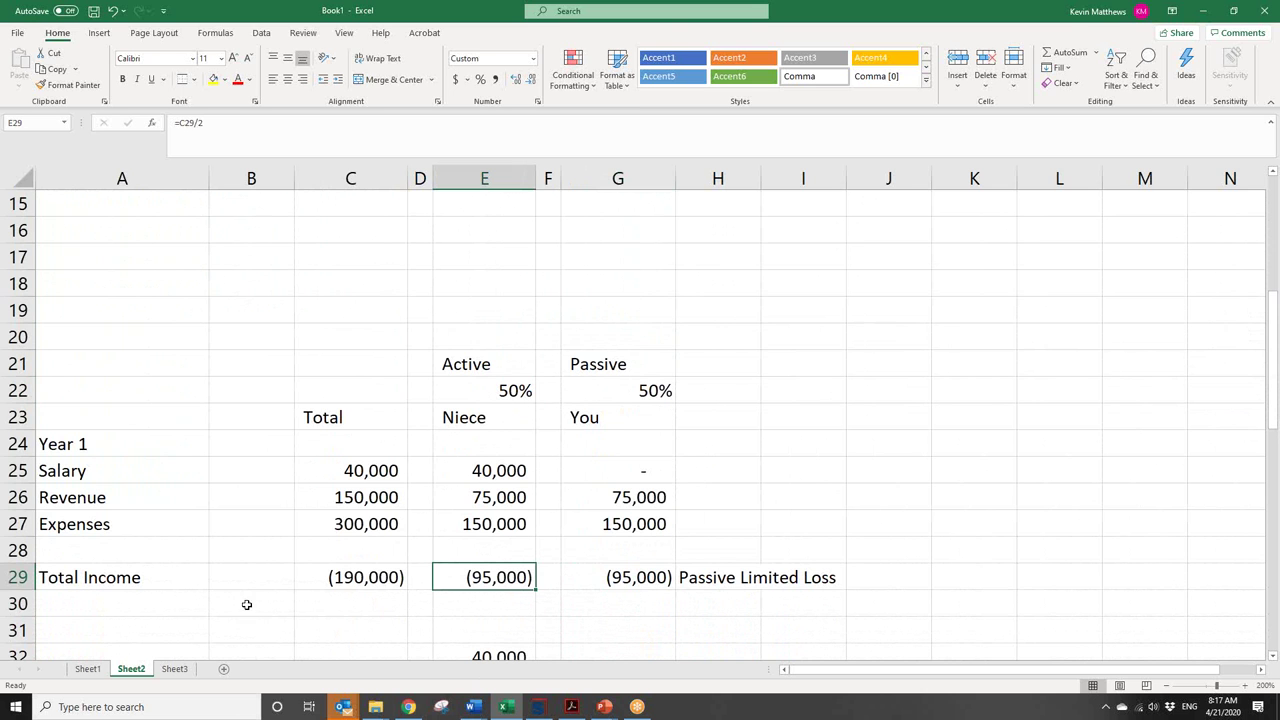
- Add a "Loan Payoff" row label in A30 and enter -10000 for Niece in E30
click(100, 606)
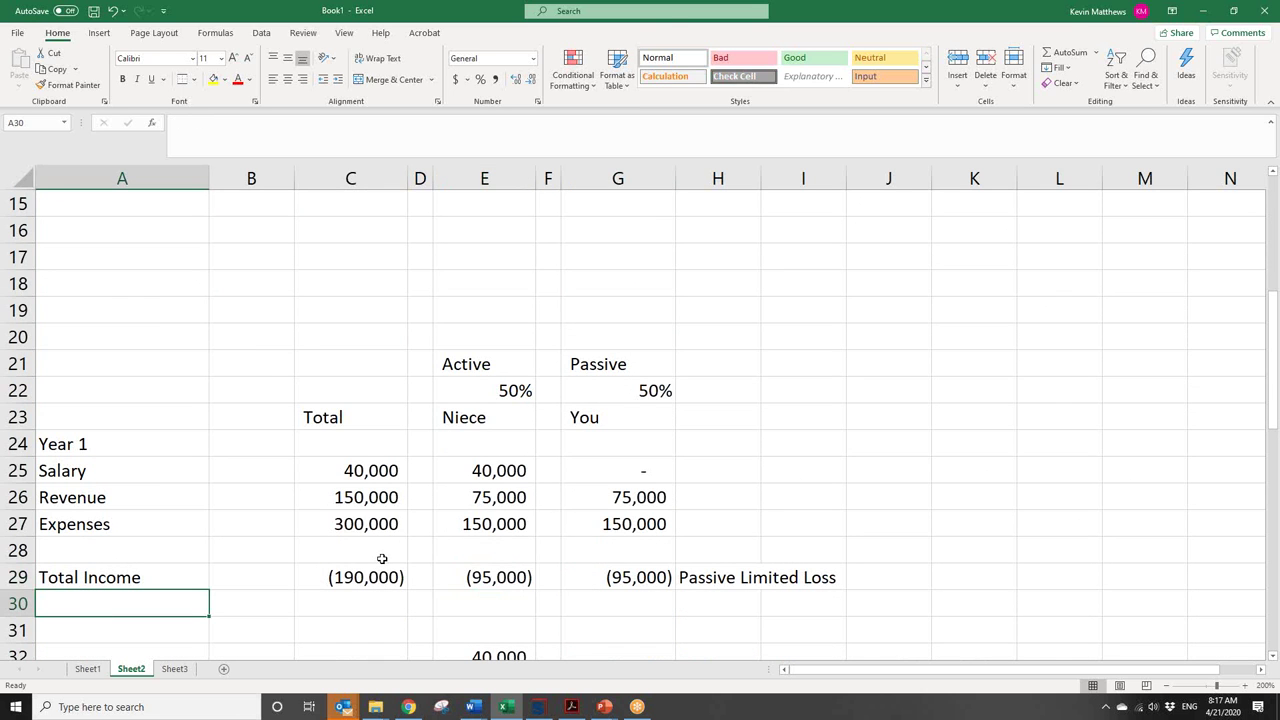
text(Loan Pay)
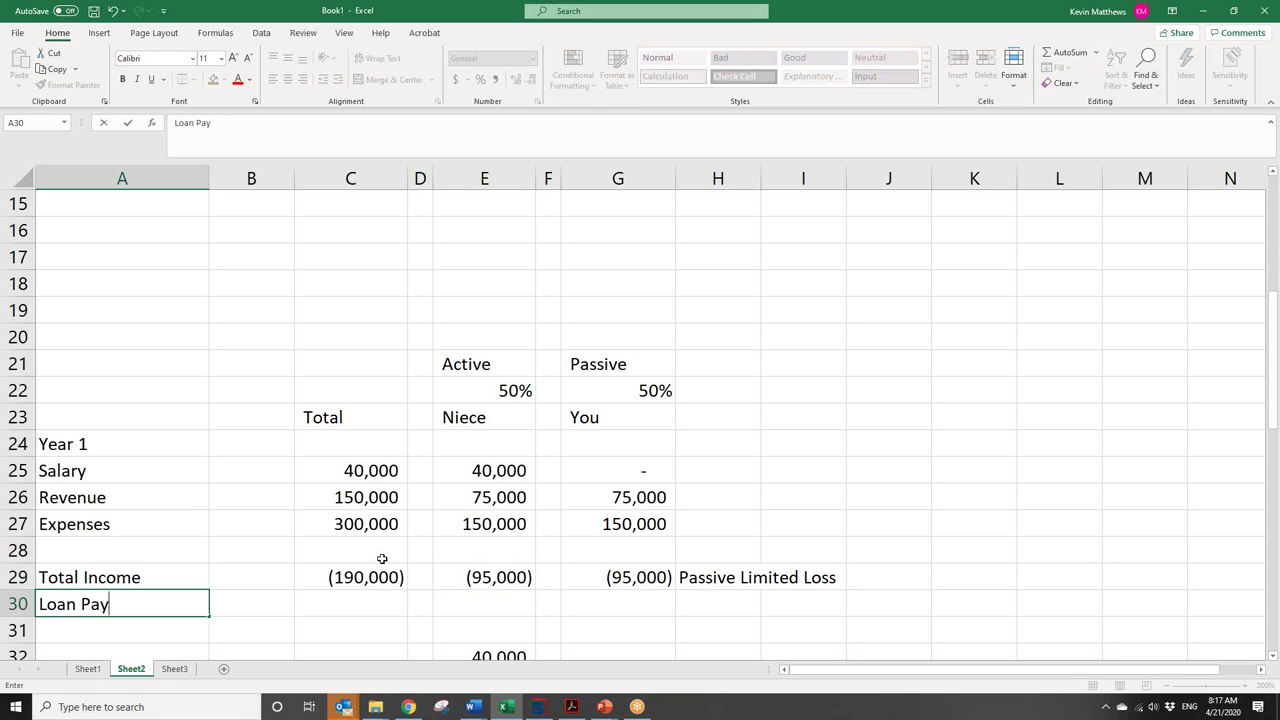
text(off)
key(Tab)
key(Tab)
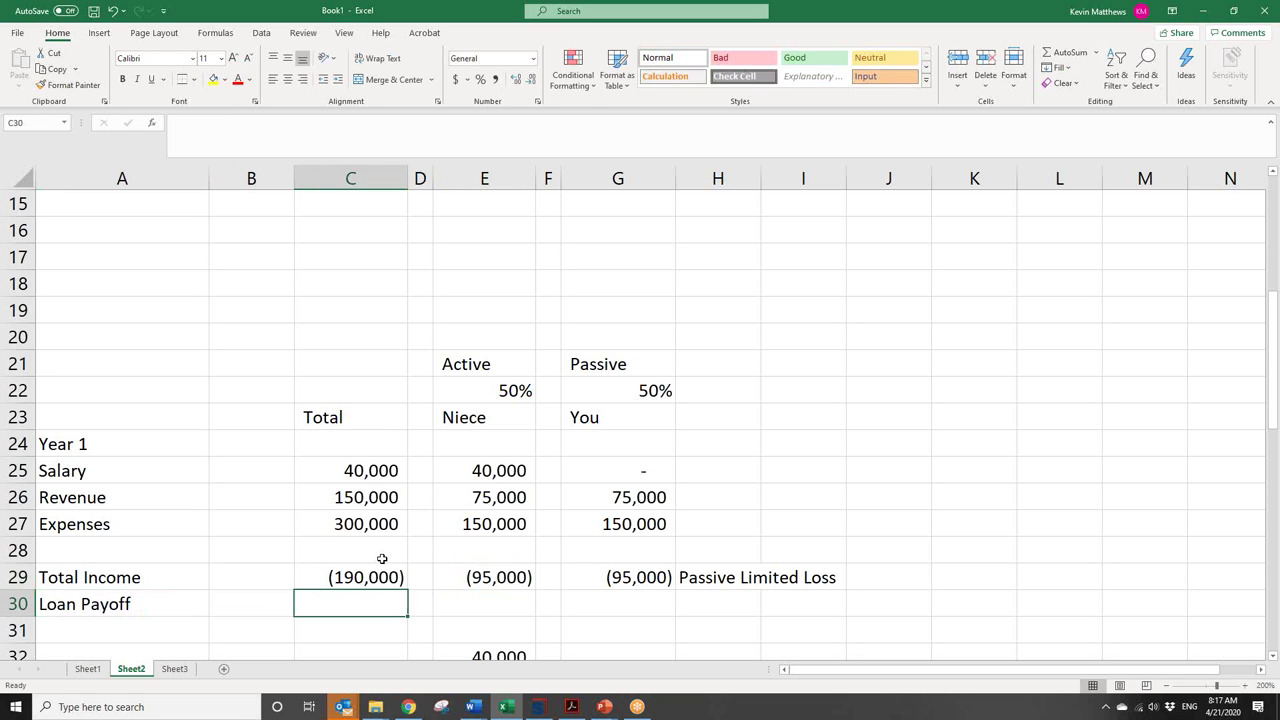
key(Tab)
key(Tab)
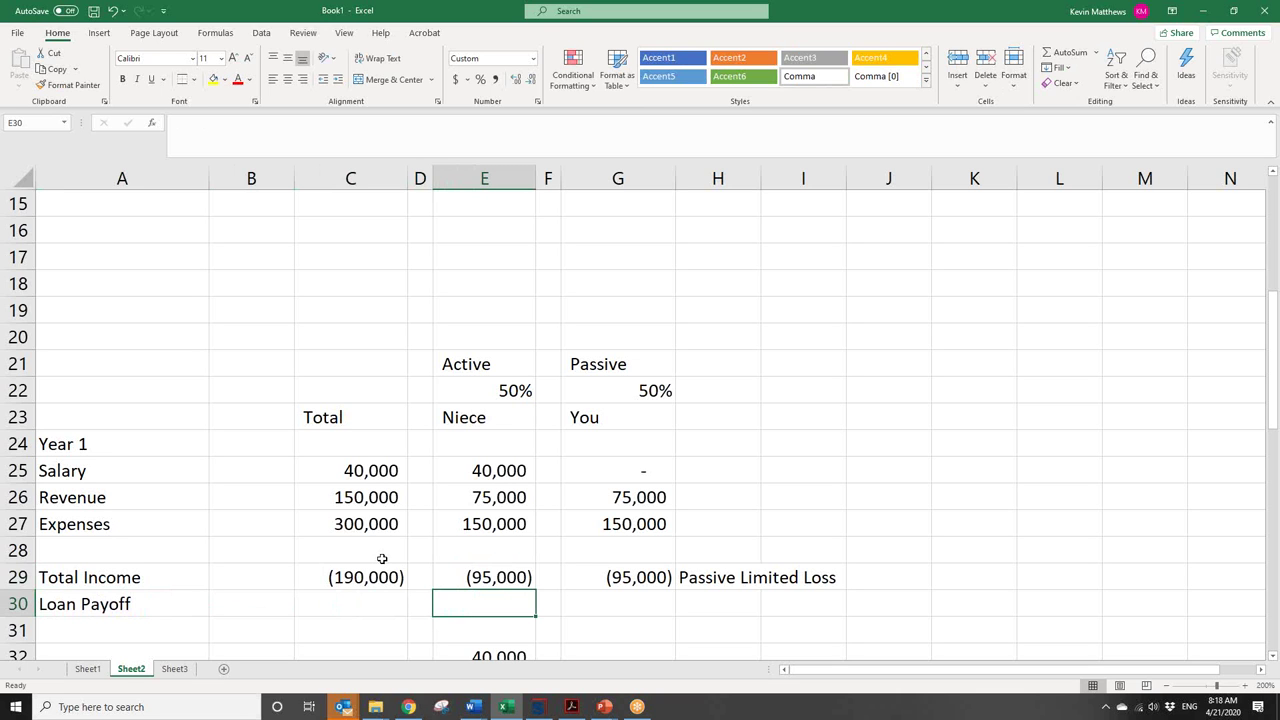
text(-10000)
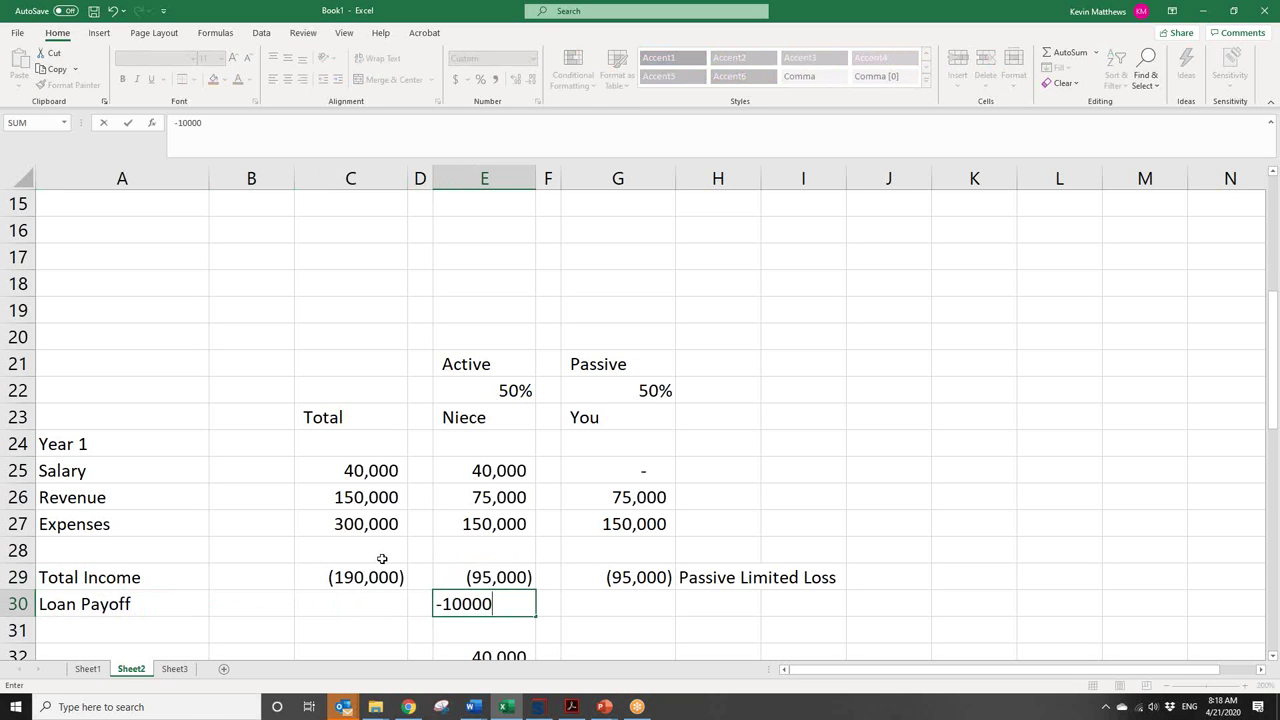
key(Tab)
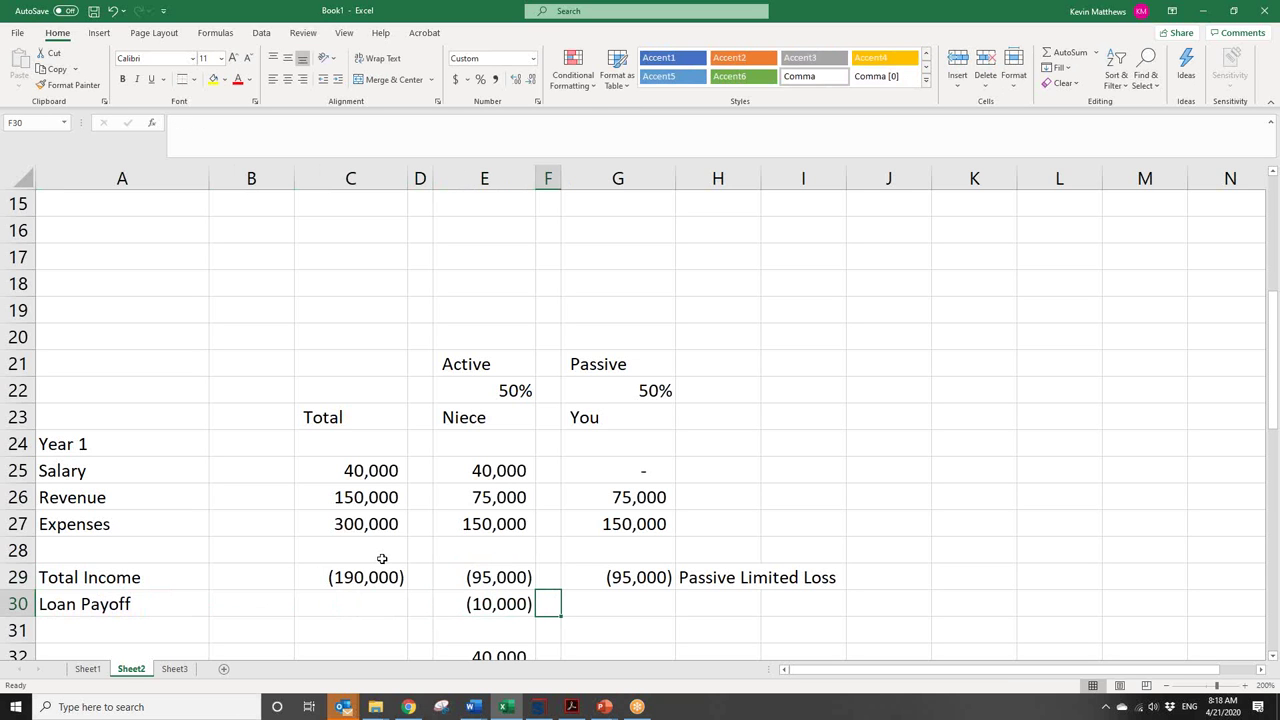
click(597, 611)
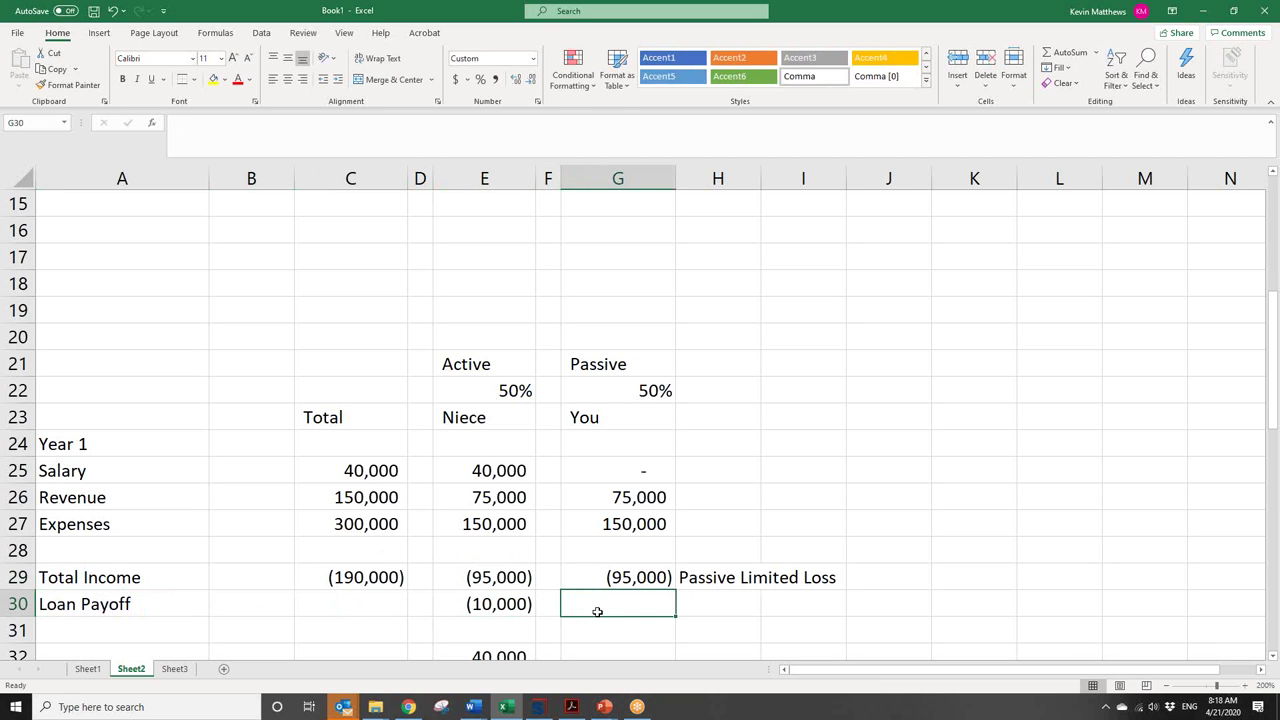
text(-100)
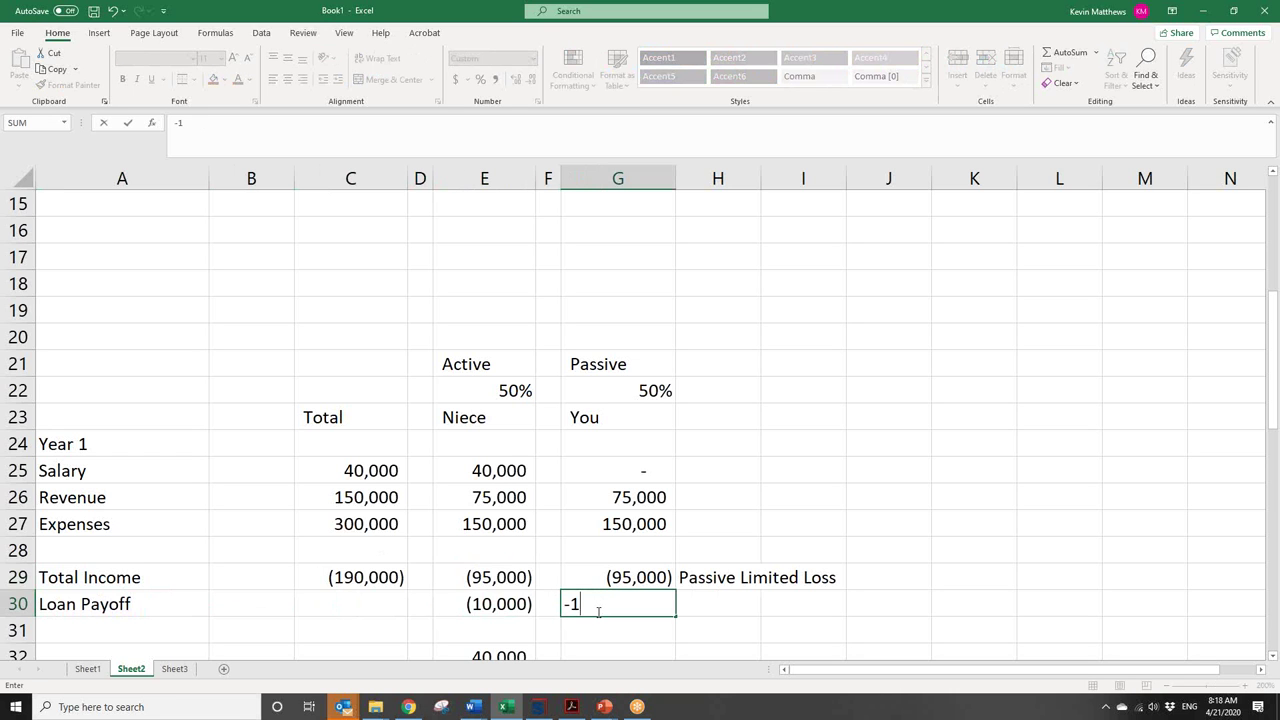
key(BackSpace)
key(BackSpace)
key(BackSpace)
key(BackSpace)
- Halve Niece's loan payoff in E30 by changing the entry to -10000/2
click(512, 607)
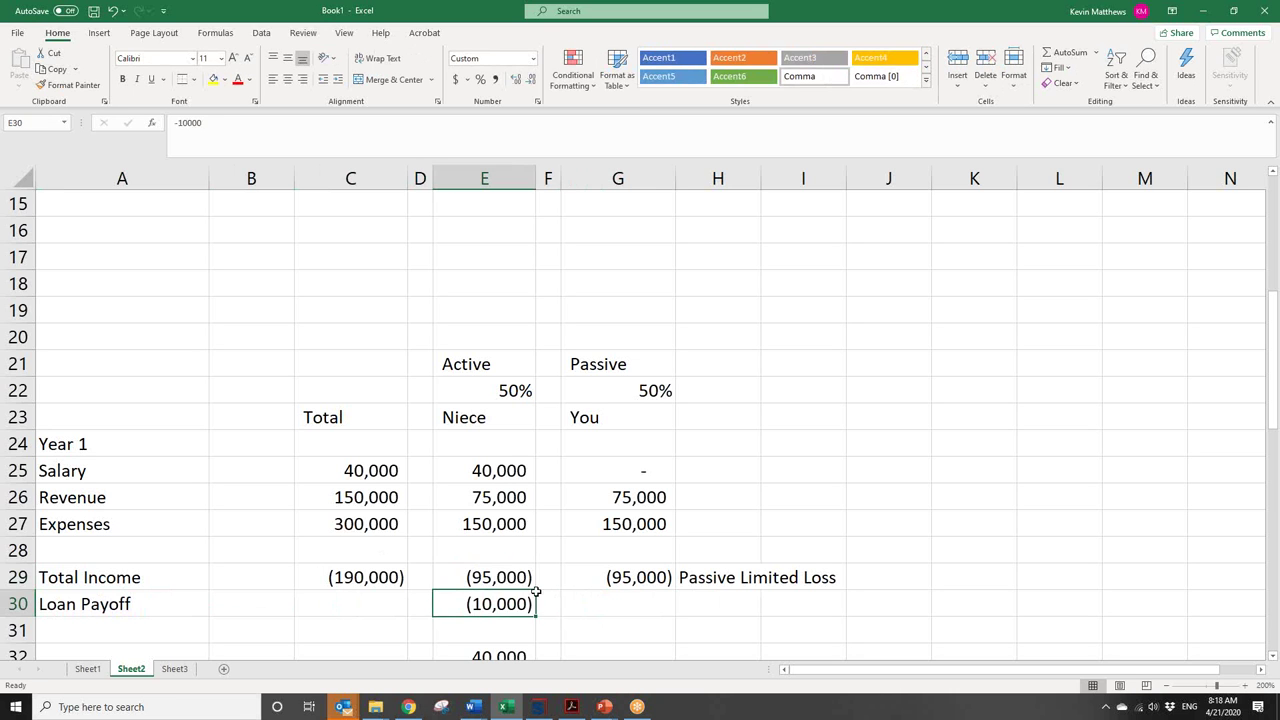
click(491, 126)
text(/2)
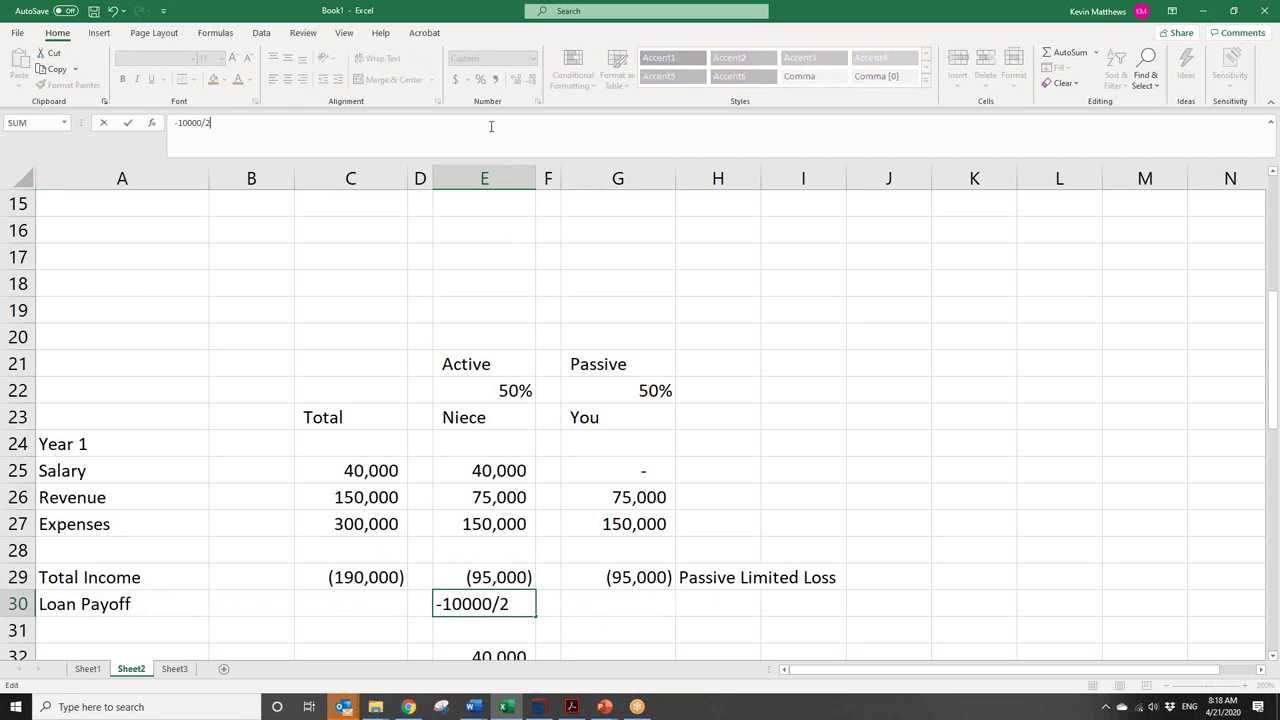
key(Return)
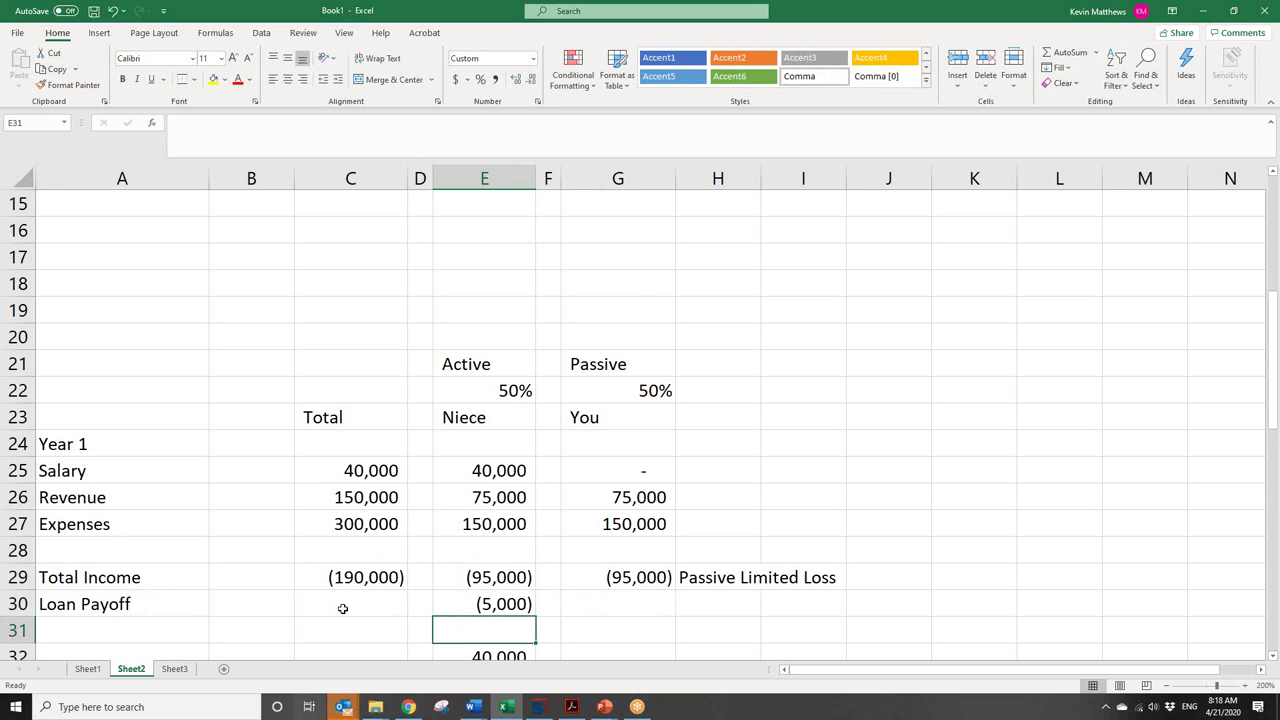
- Copy Niece's loan payoff from E30 into You's column in G30
click(436, 610)
key(ctrl+c)
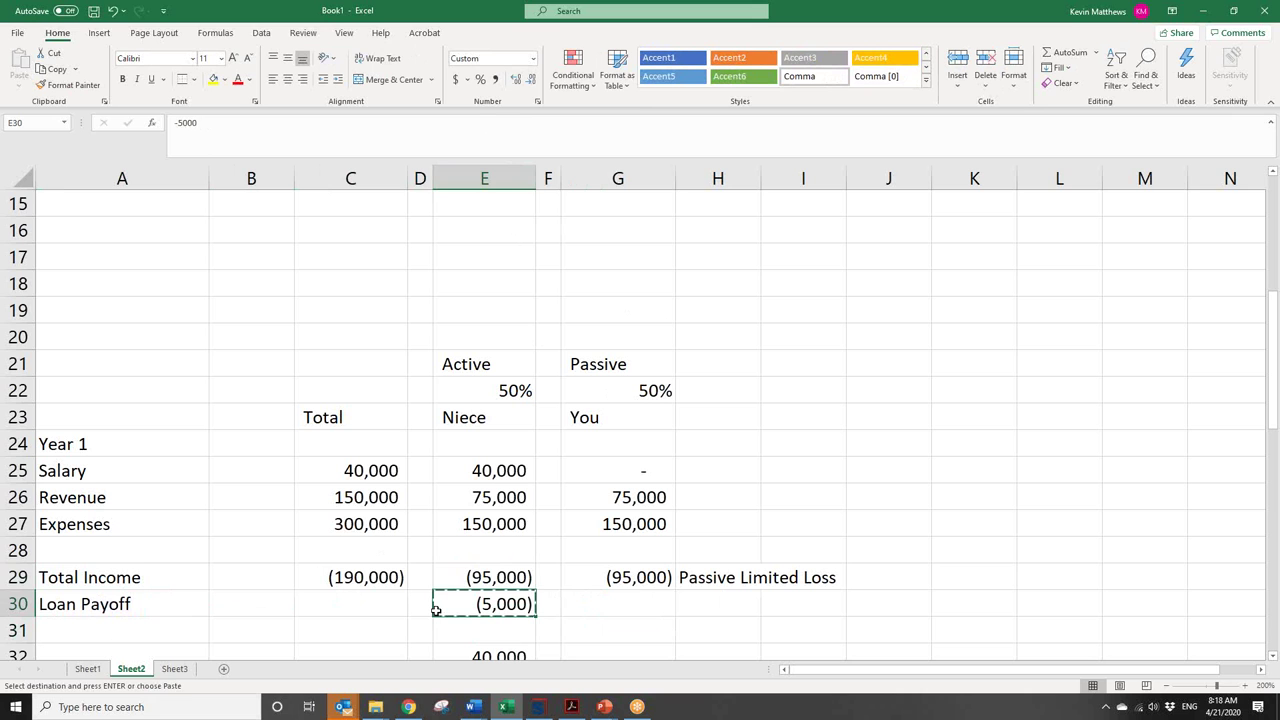
click(625, 596)
key(Return)
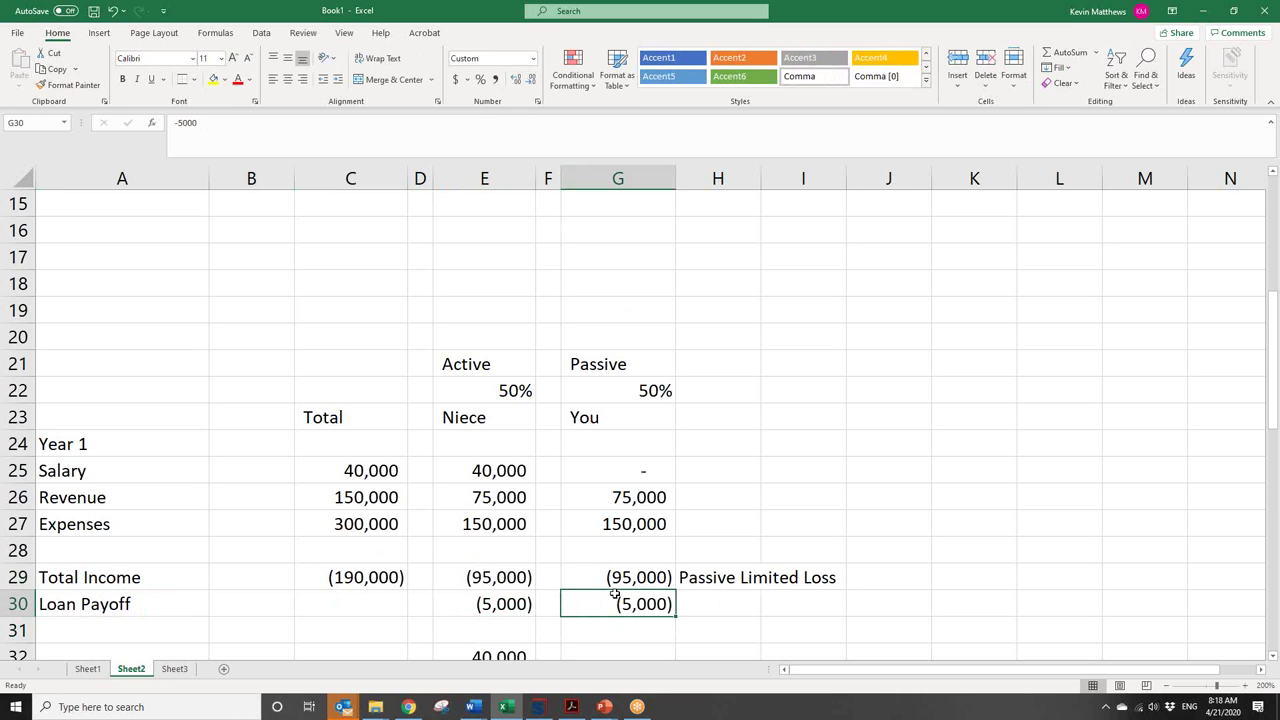
- Enter -10000 as the total loan payoff in C30
click(303, 610)
text(-10000)
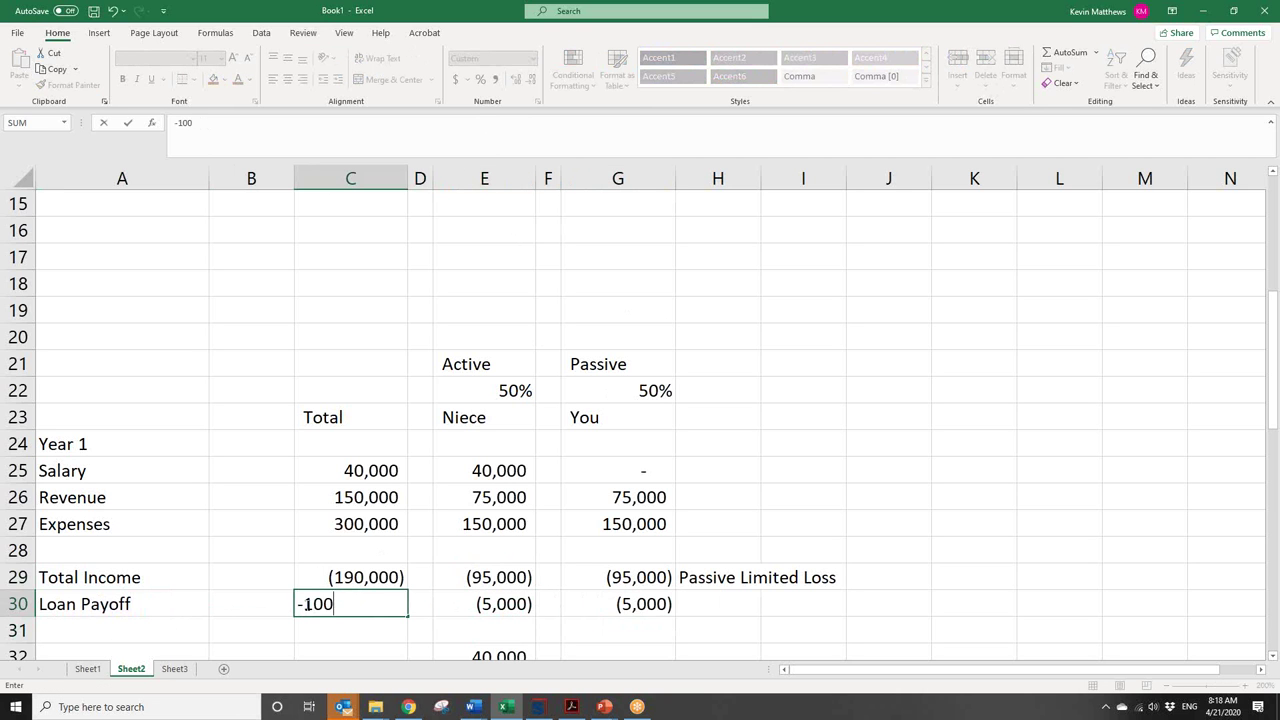
key(Return)
click(716, 640)
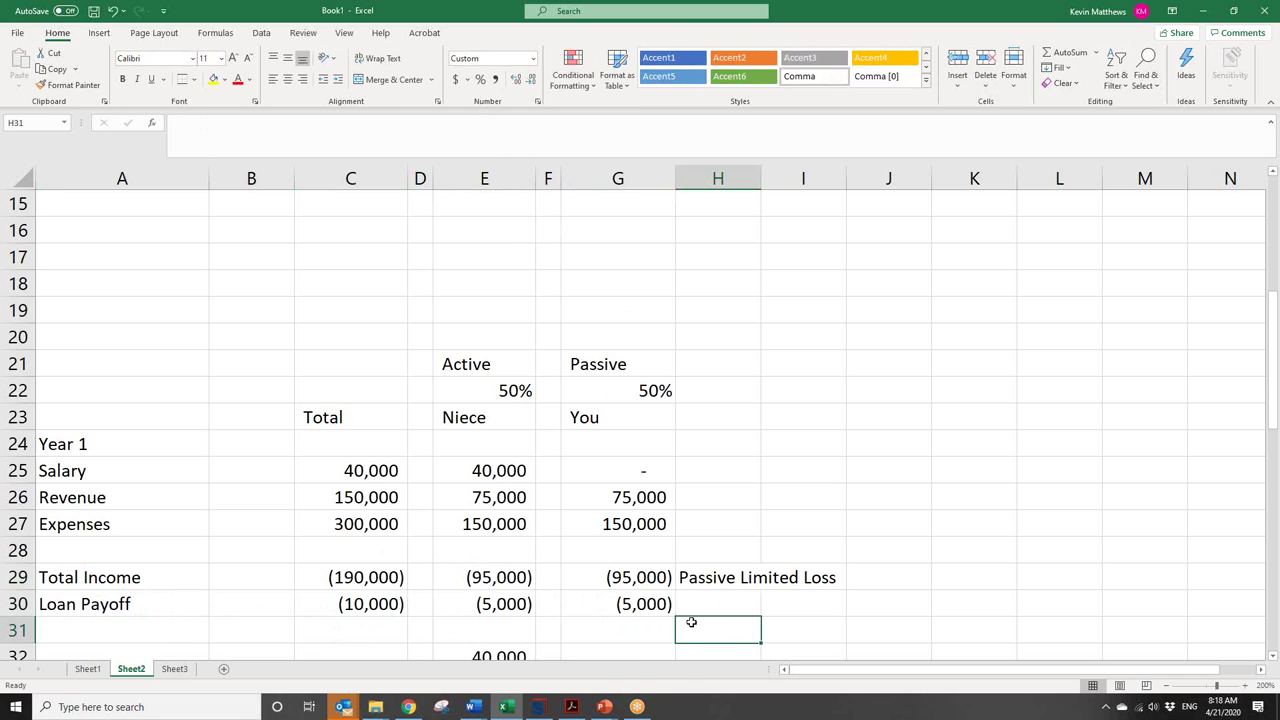
- Check the combined Year 1 loss and loan payoff for Niece in E29:E30 against her loan share in E11
click(655, 605)
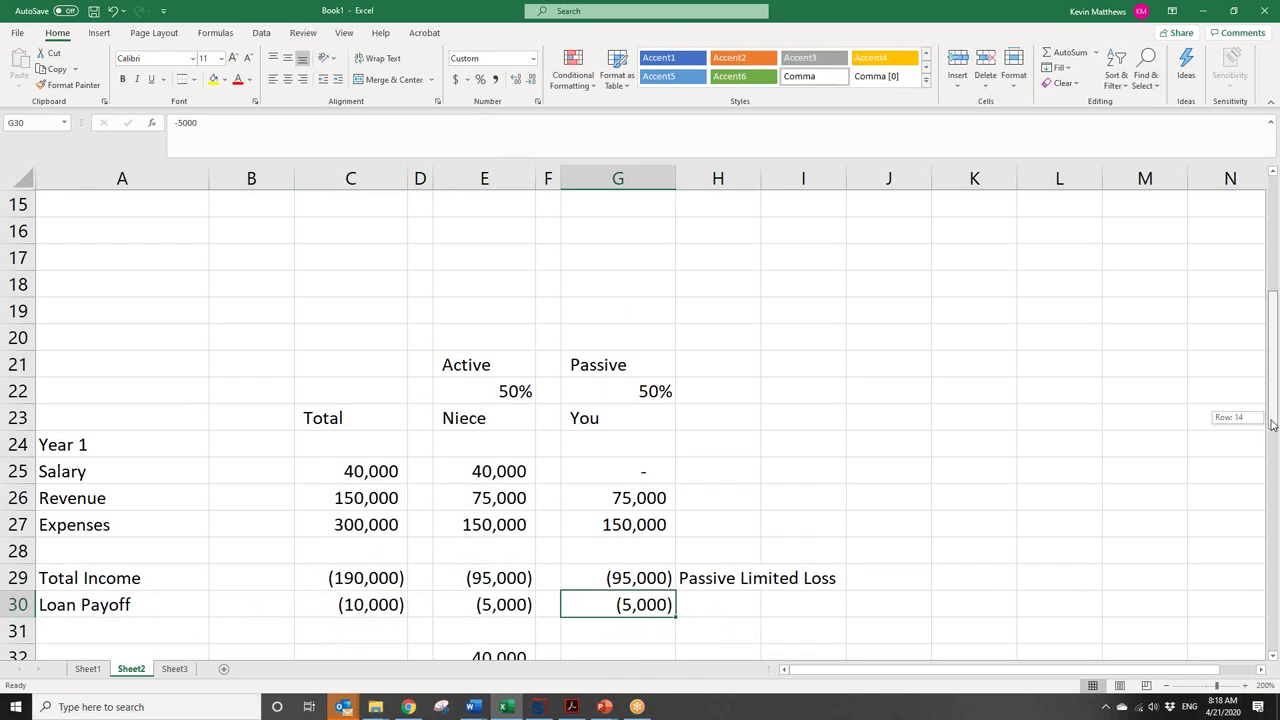
drag(1272, 440, 1272, 468)
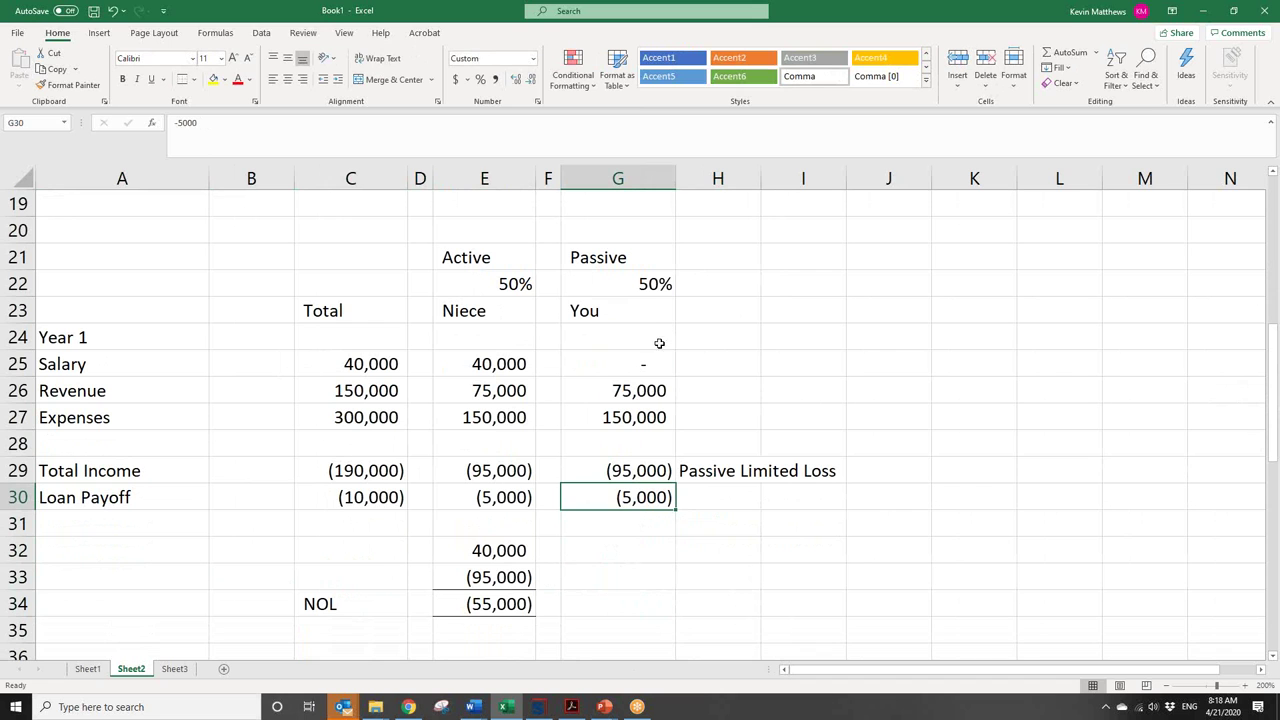
click(504, 498)
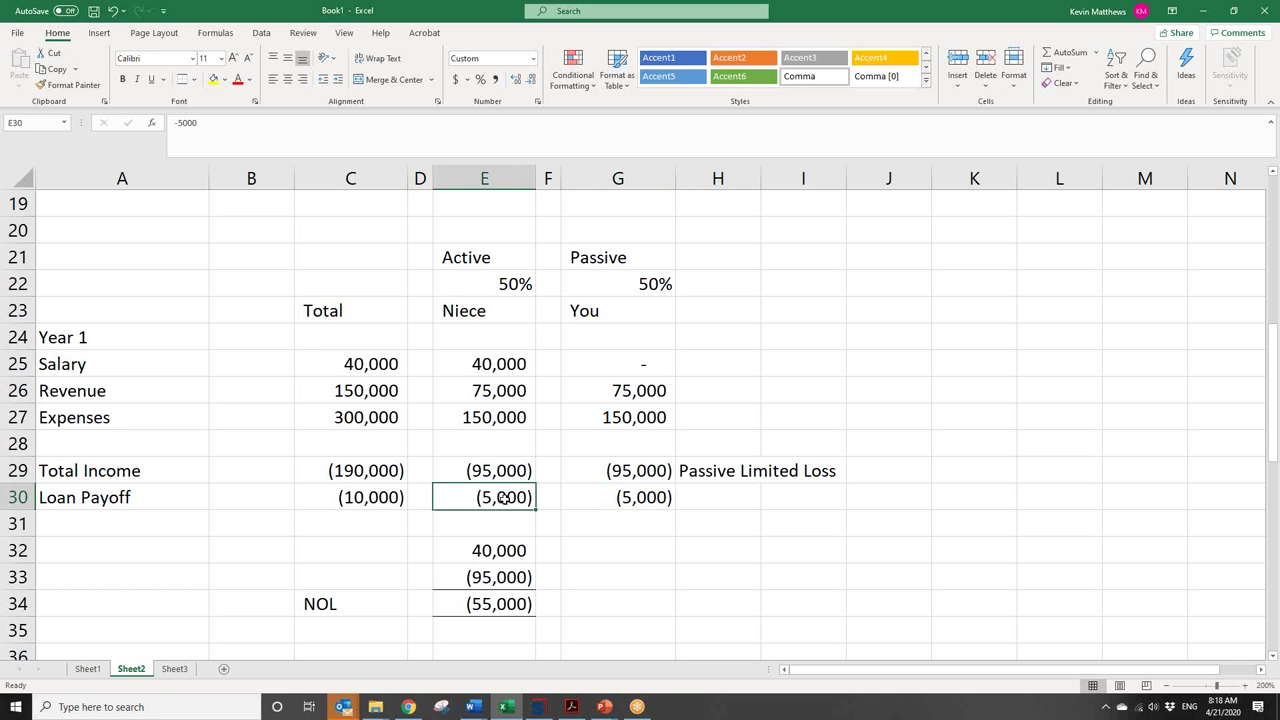
mouse_move(1274, 428)
mouse_down()
mouse_move(1275, 302)
mouse_move(1276, 424)
mouse_up()
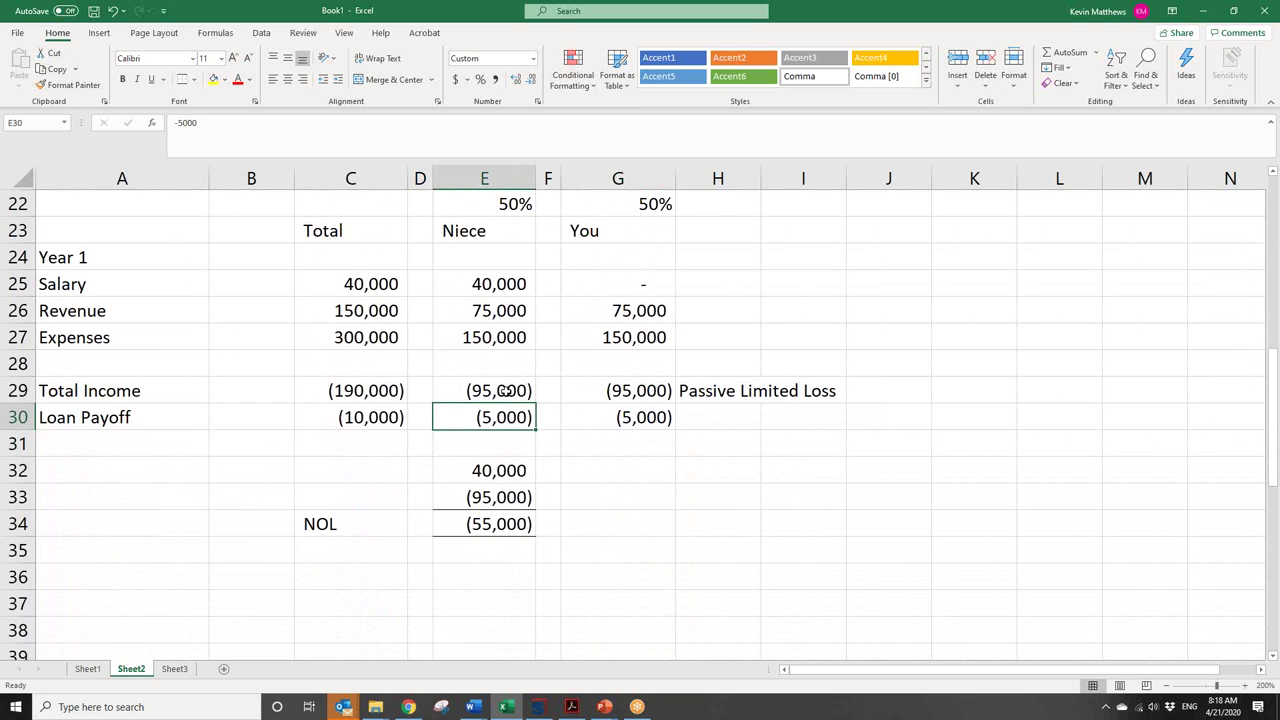
drag(506, 391, 506, 417)
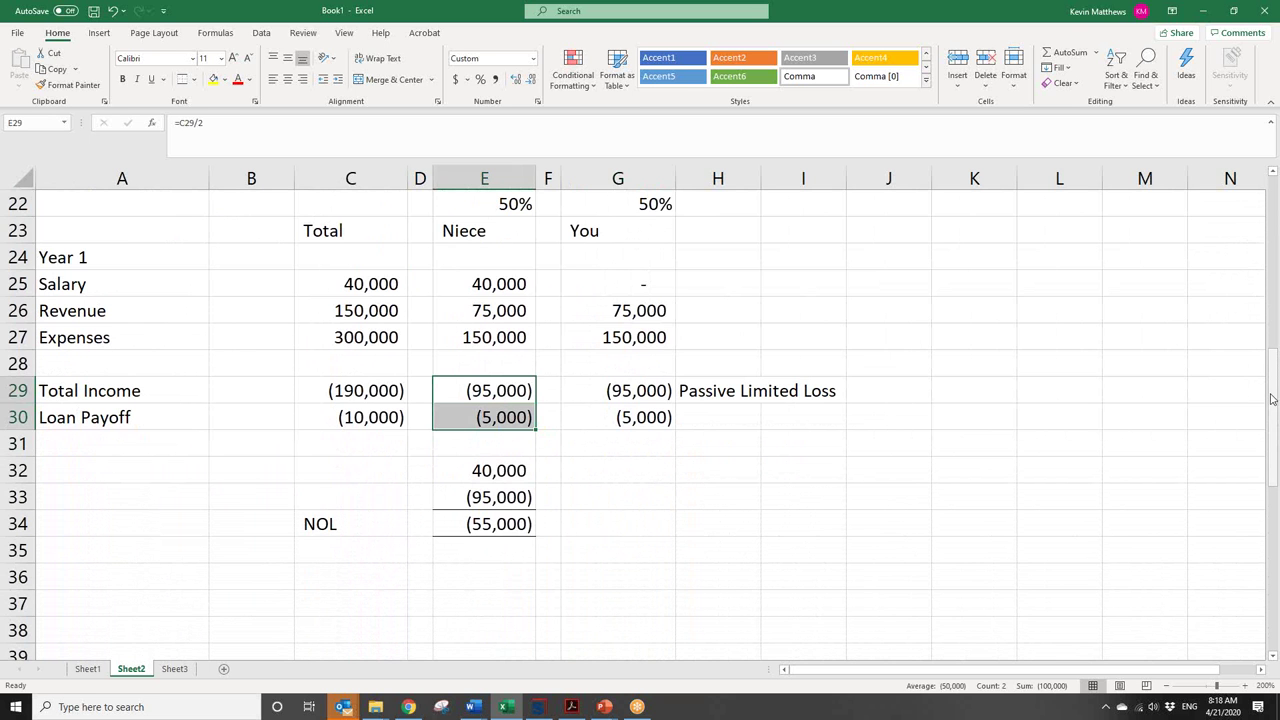
mouse_move(1272, 400)
mouse_down()
mouse_move(1276, 262)
mouse_move(1275, 412)
mouse_up()
click(497, 398)
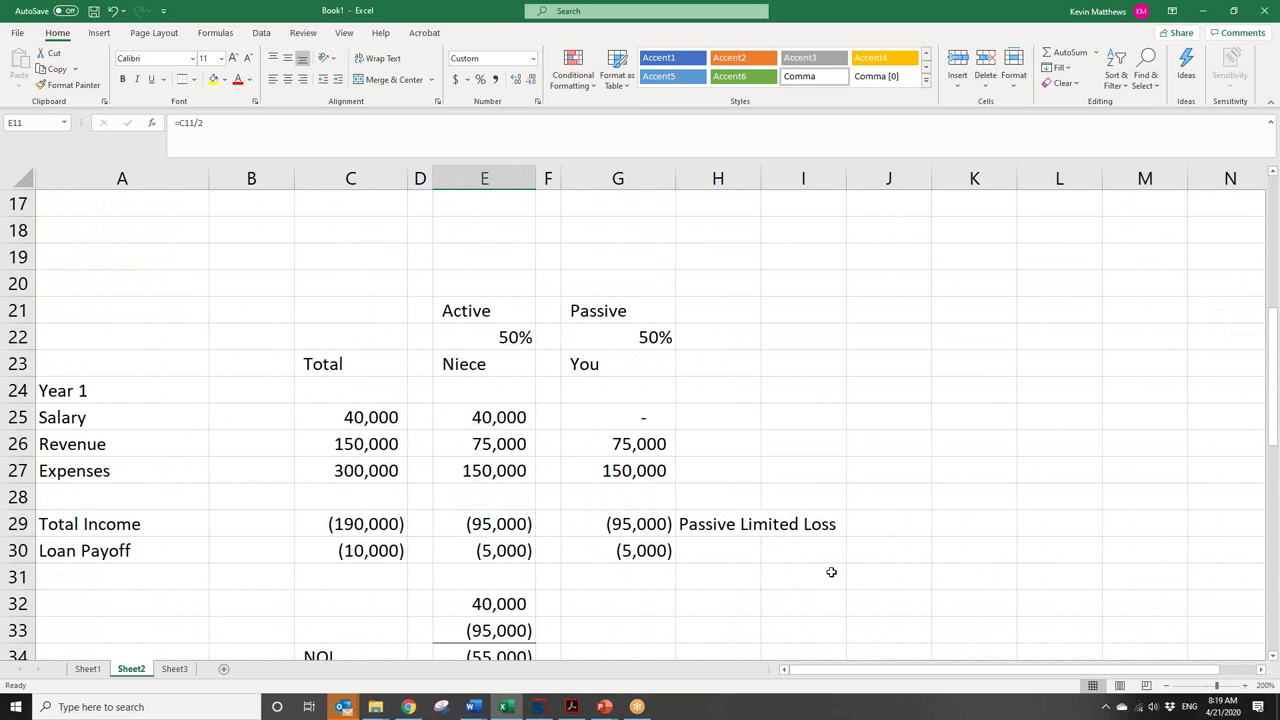
- Review the total loan payoff in C30 alongside Niece's Year 1 loss in E29 and payoff share in E30
click(363, 553)
click(485, 526)
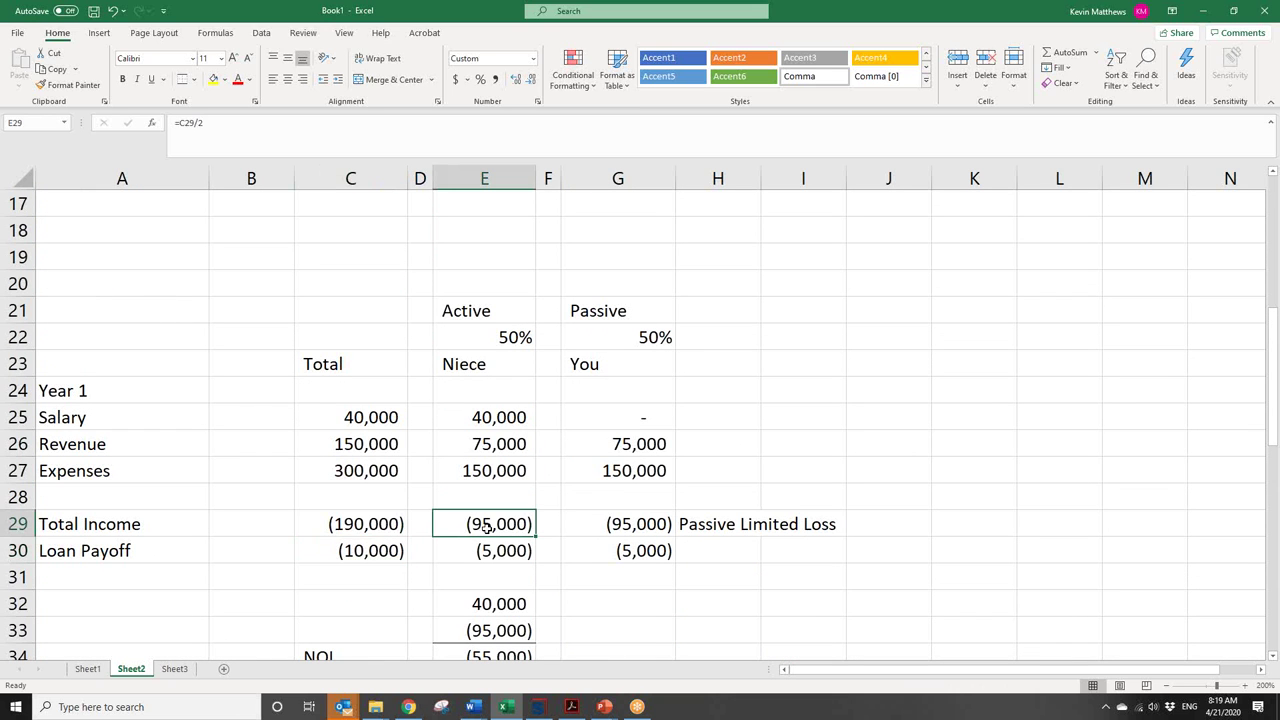
click(495, 552)
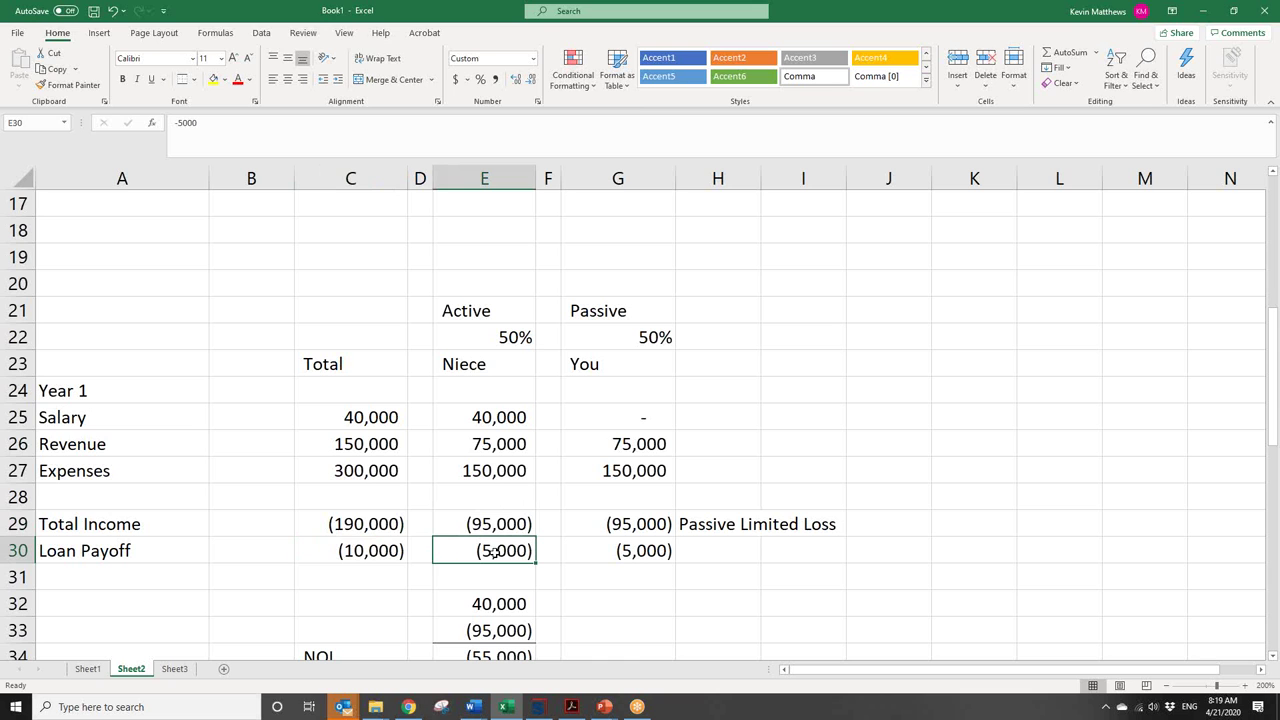
click(364, 558)
click(483, 527)
click(520, 553)
click(94, 396)
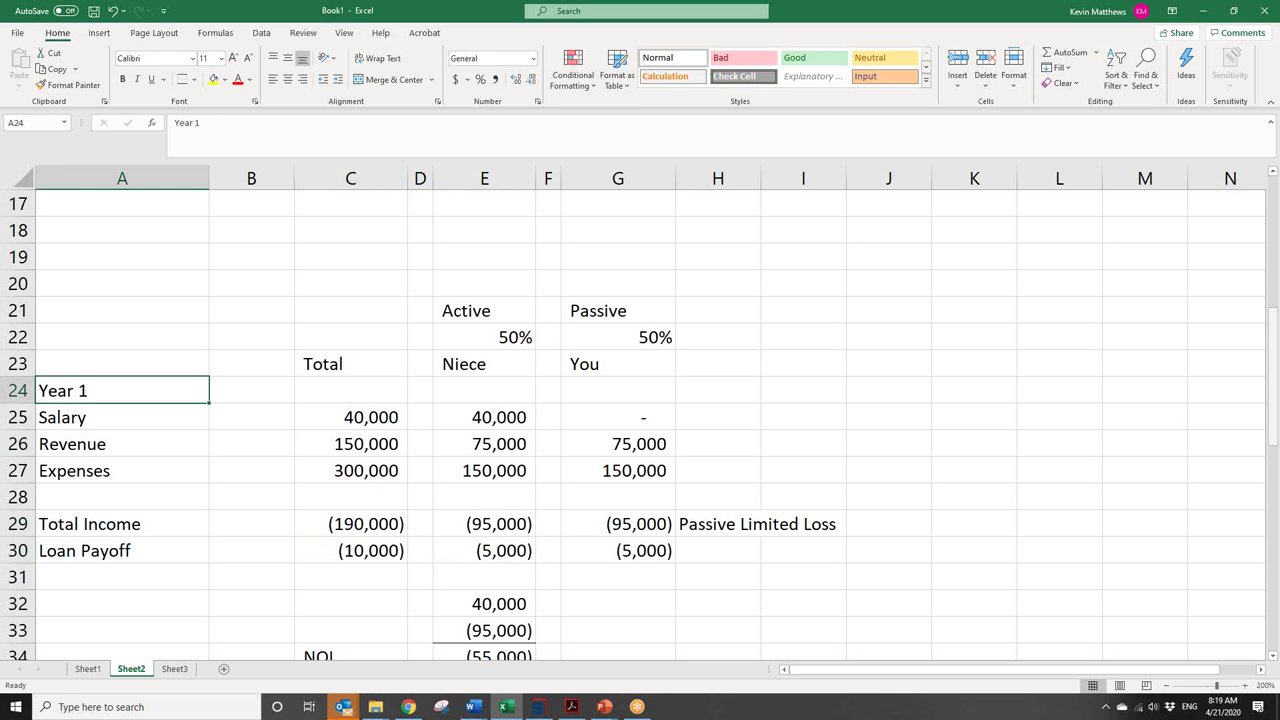
- Compare Niece's beginning basis in rows 10 to 12 with her Year 1 loss and loan payoff in E29 and E30
drag(1270, 430, 1269, 320)
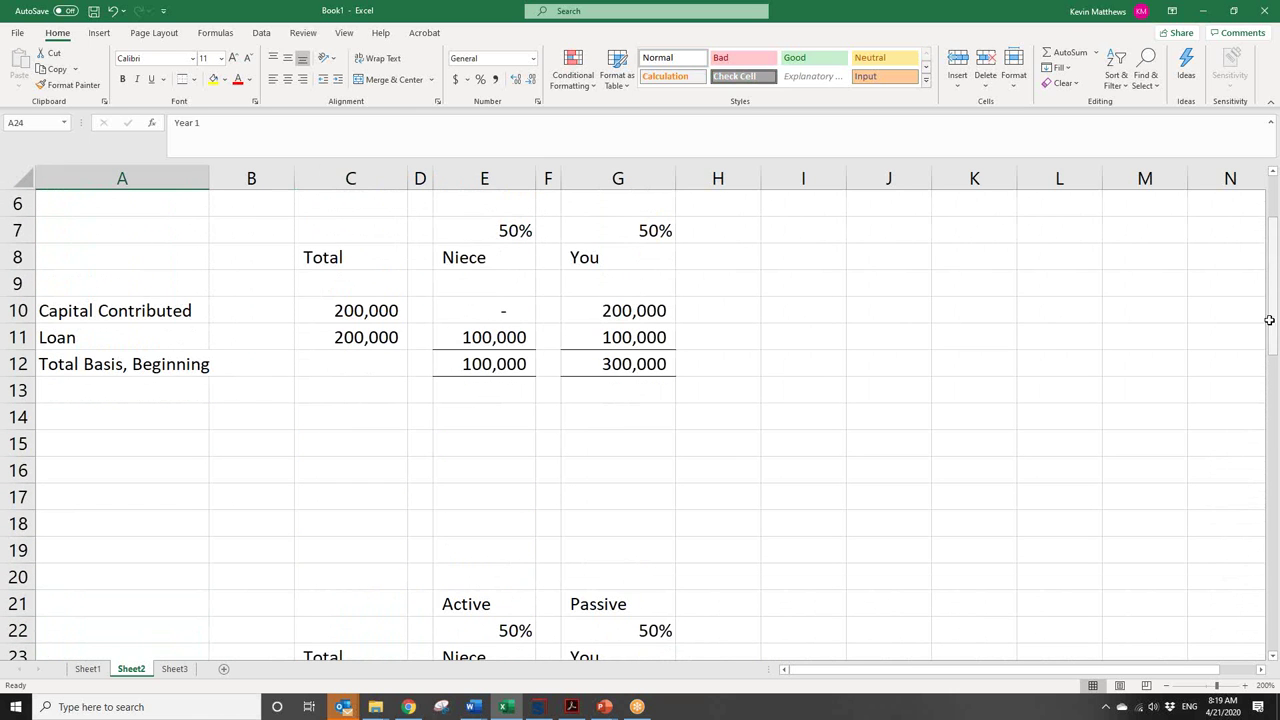
click(451, 277)
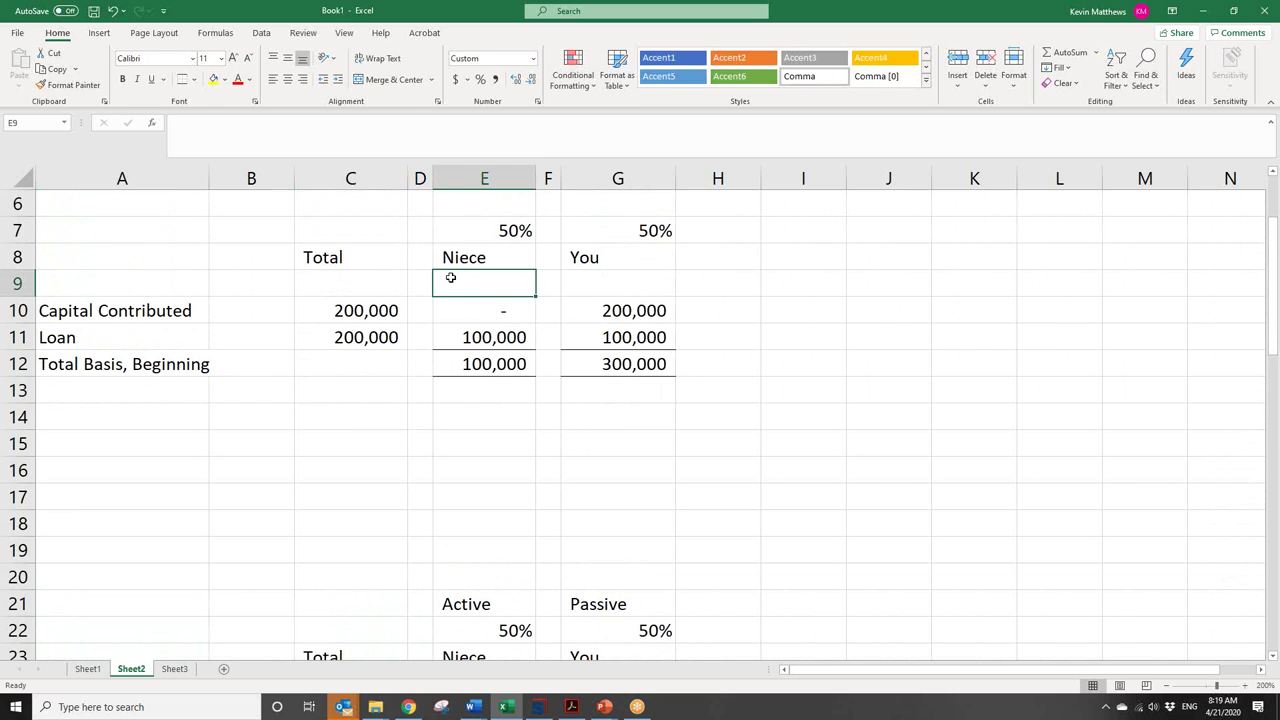
drag(1272, 246, 1274, 249)
drag(1267, 329, 1270, 460)
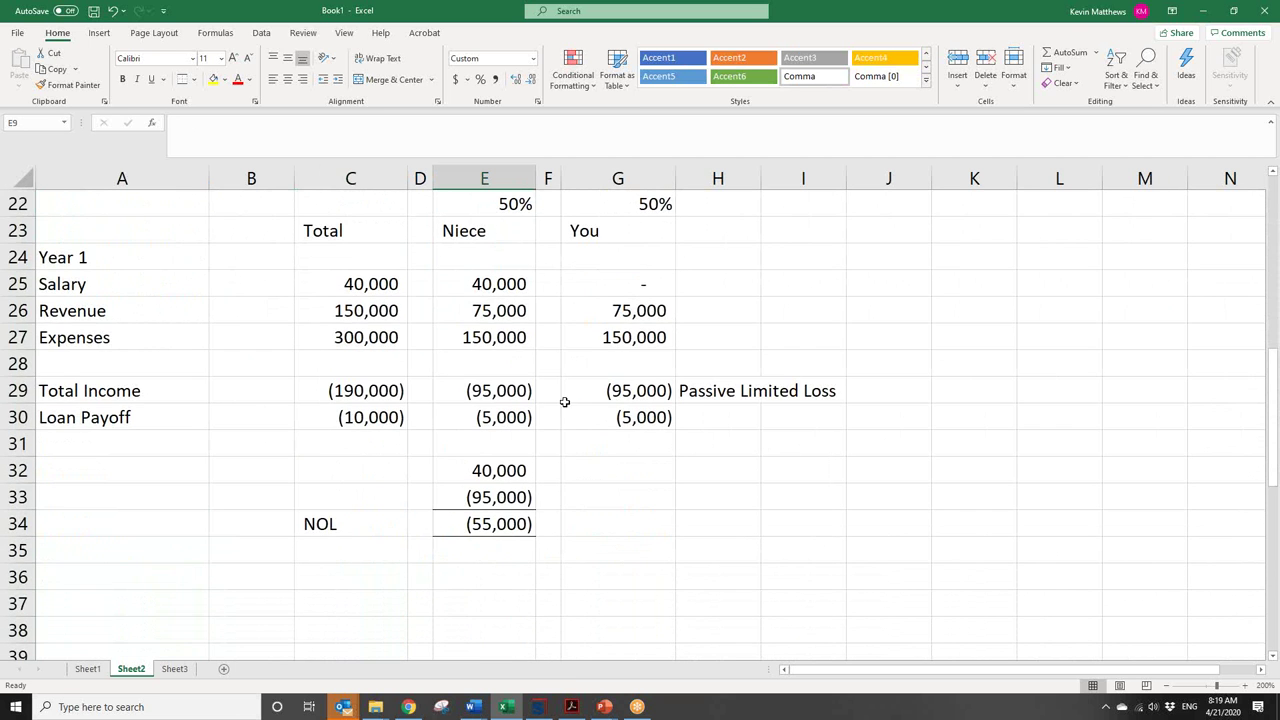
click(503, 391)
click(502, 418)
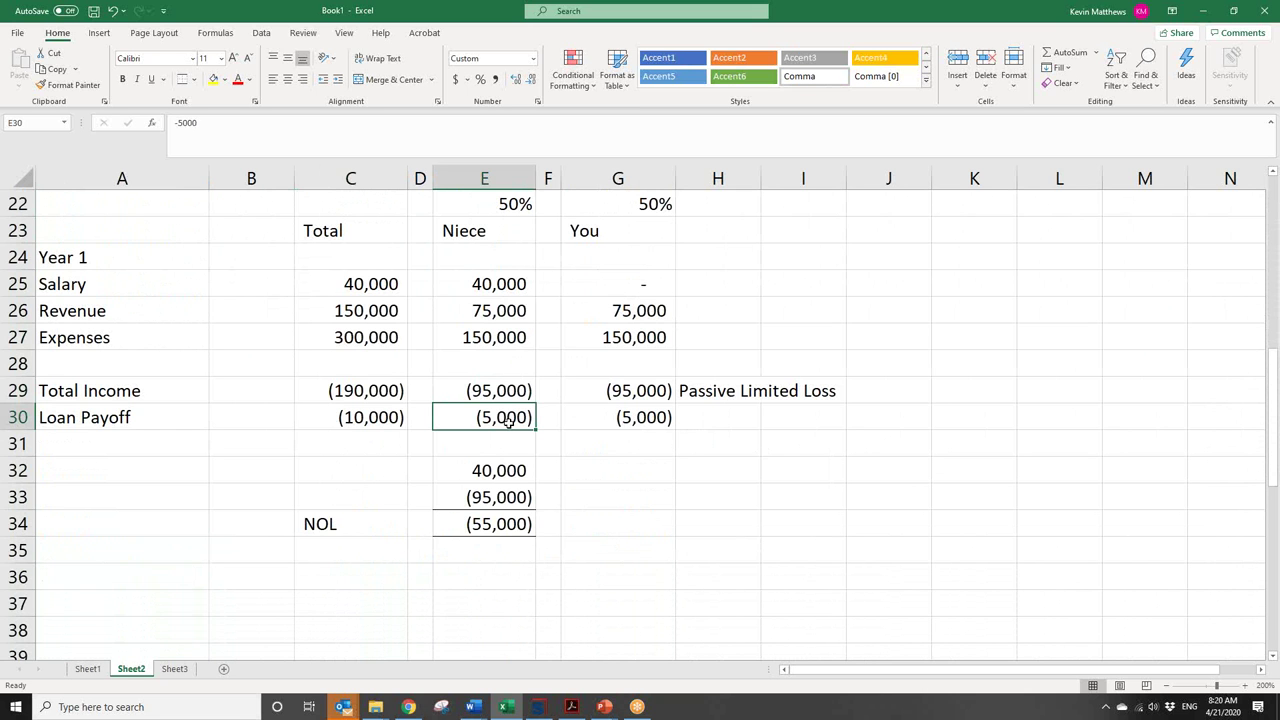
- Review the following year's income block in rows 40 to 52, including the loss carryovers for both partners
drag(1276, 372, 1276, 401)
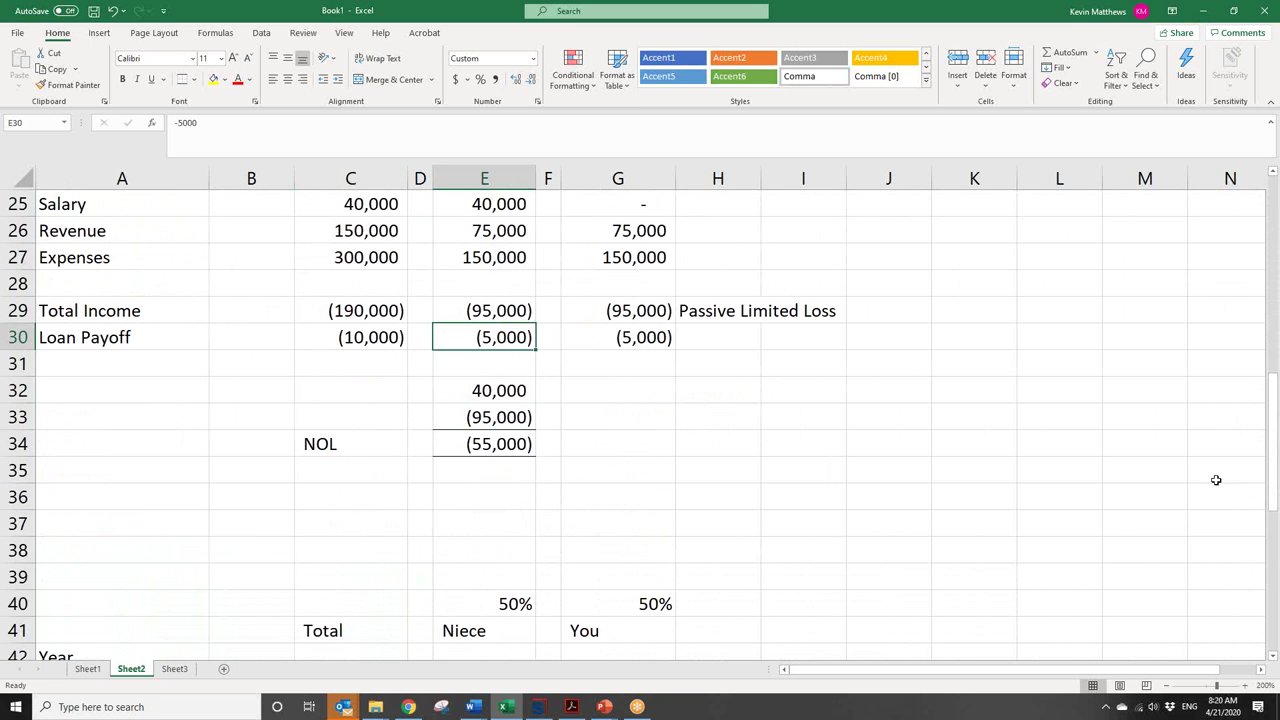
drag(1274, 428, 1272, 521)
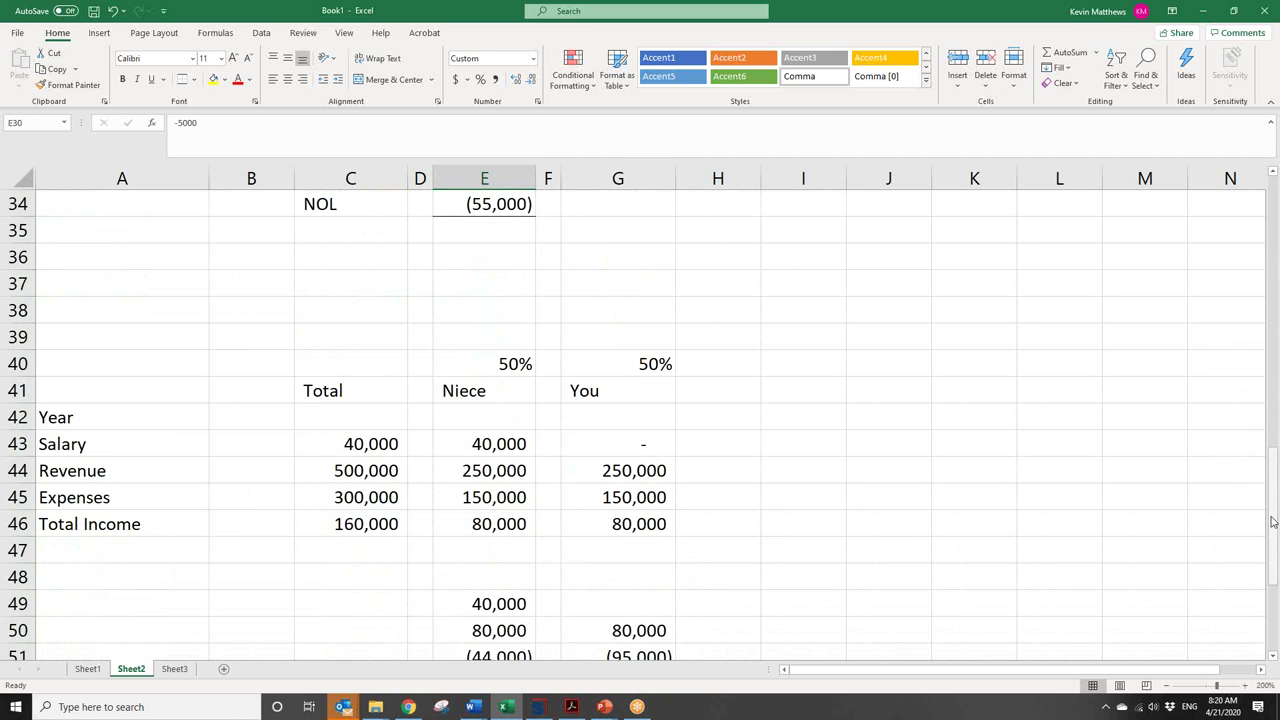
drag(1272, 521, 1275, 533)
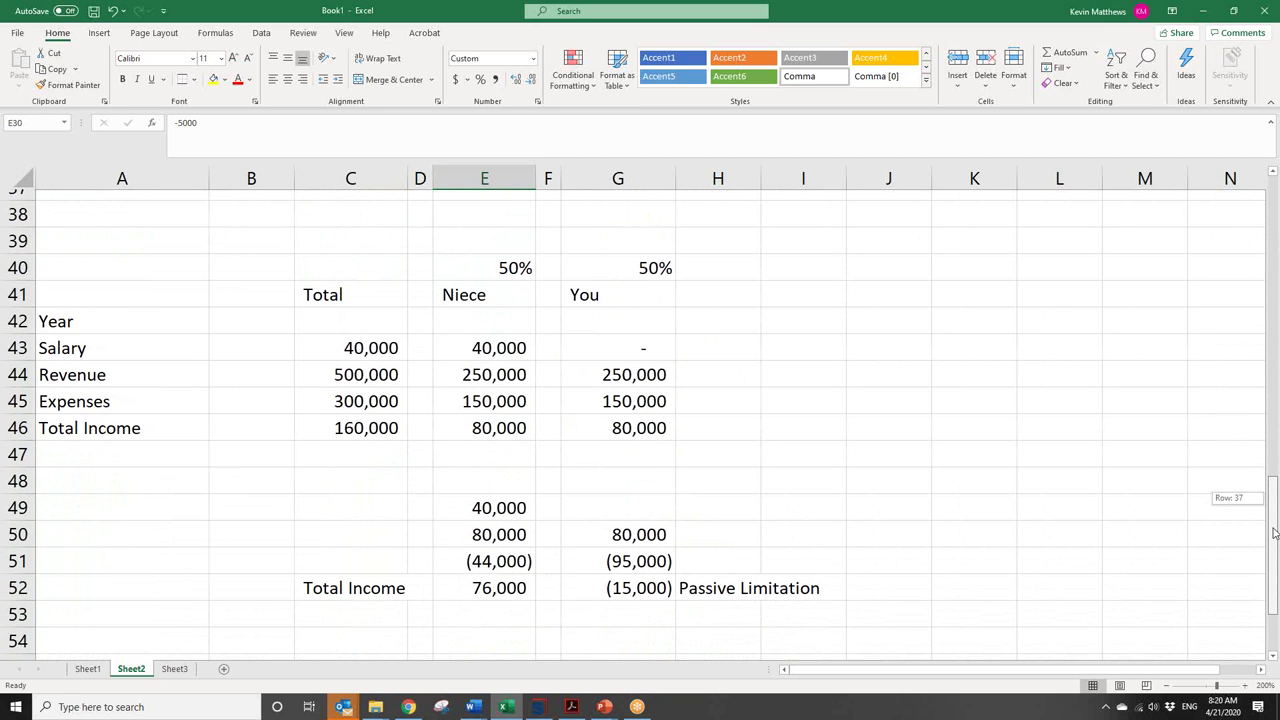
drag(1275, 533, 1272, 533)
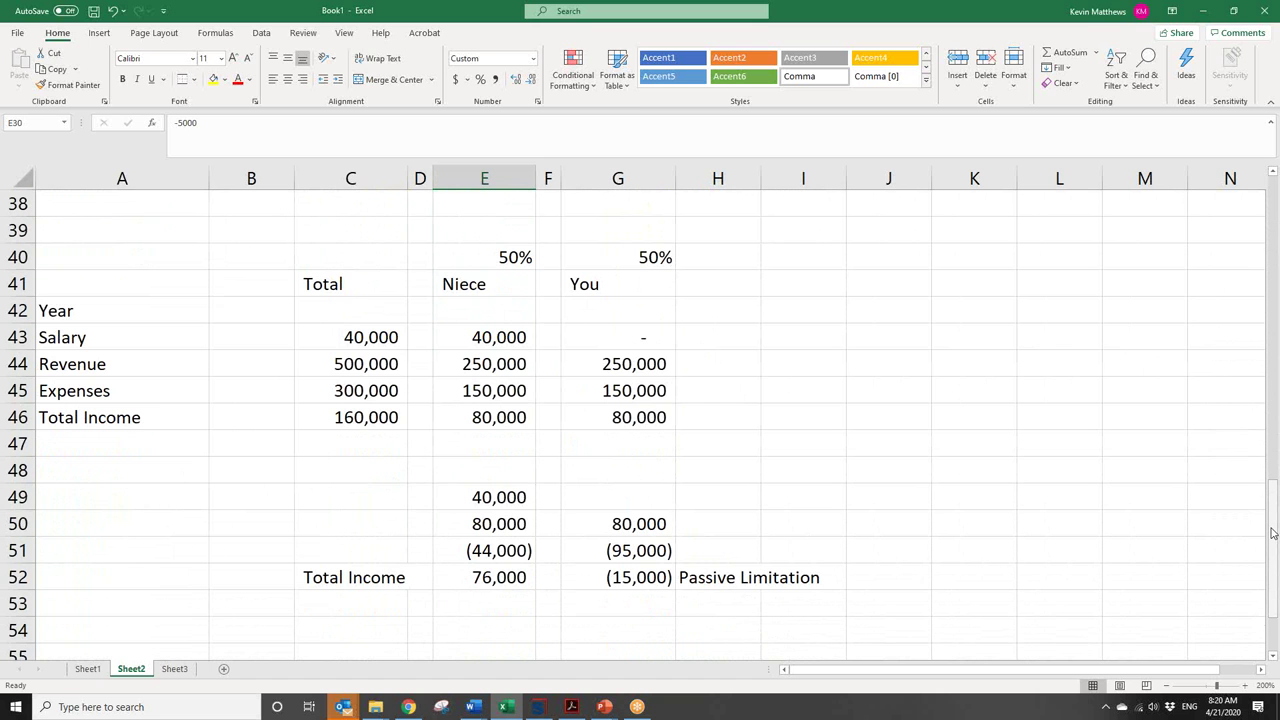